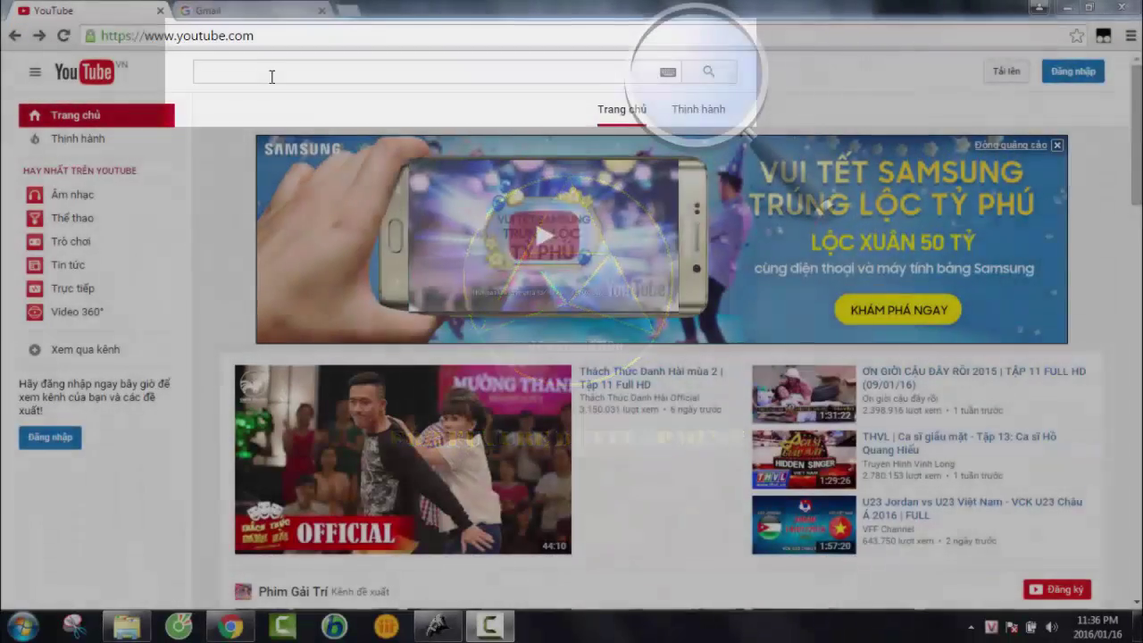
# Step: Search YouTube for "ngoc automation" and open the Ngọc Automation channel
pyautogui.write('ngoc auto')
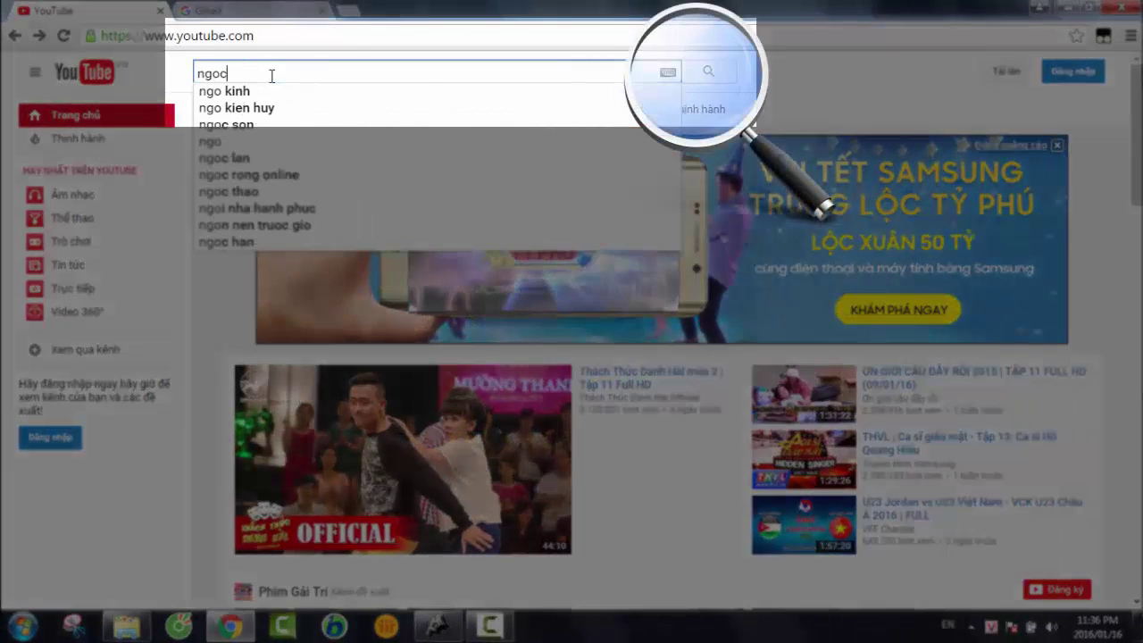
pyautogui.write('mation')
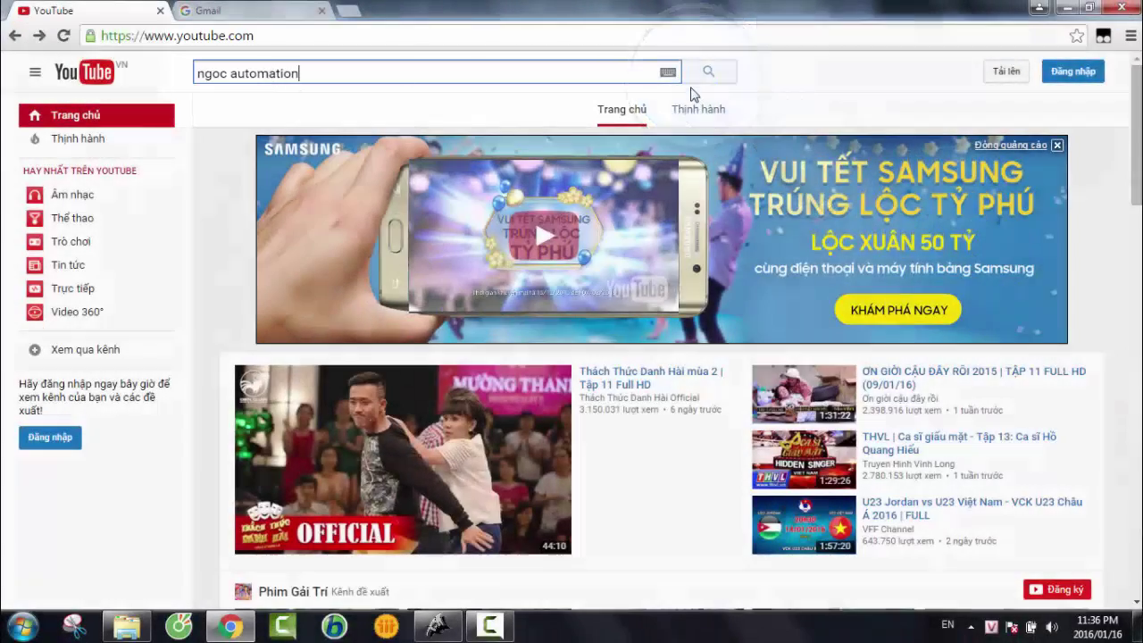
pyautogui.click(709, 79)
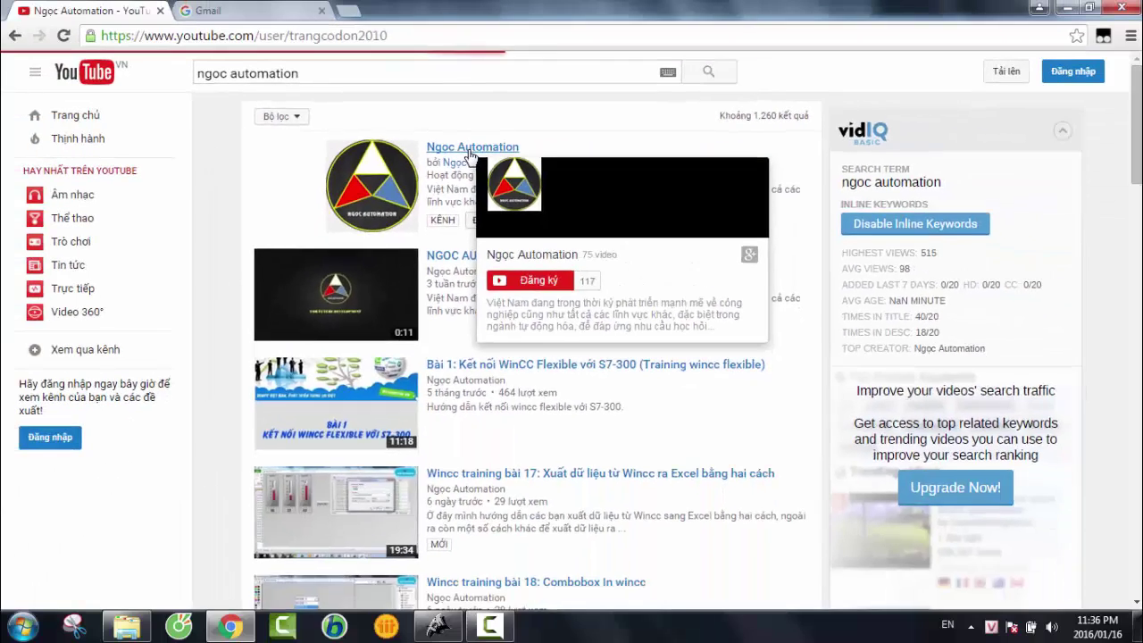
pyautogui.click(618, 207)
# Step: Look through the channel's playlists from the WinCC and S7-300 models through Wincc flexible training to WINCC Training
pyautogui.scroll(-3, 444, 268)
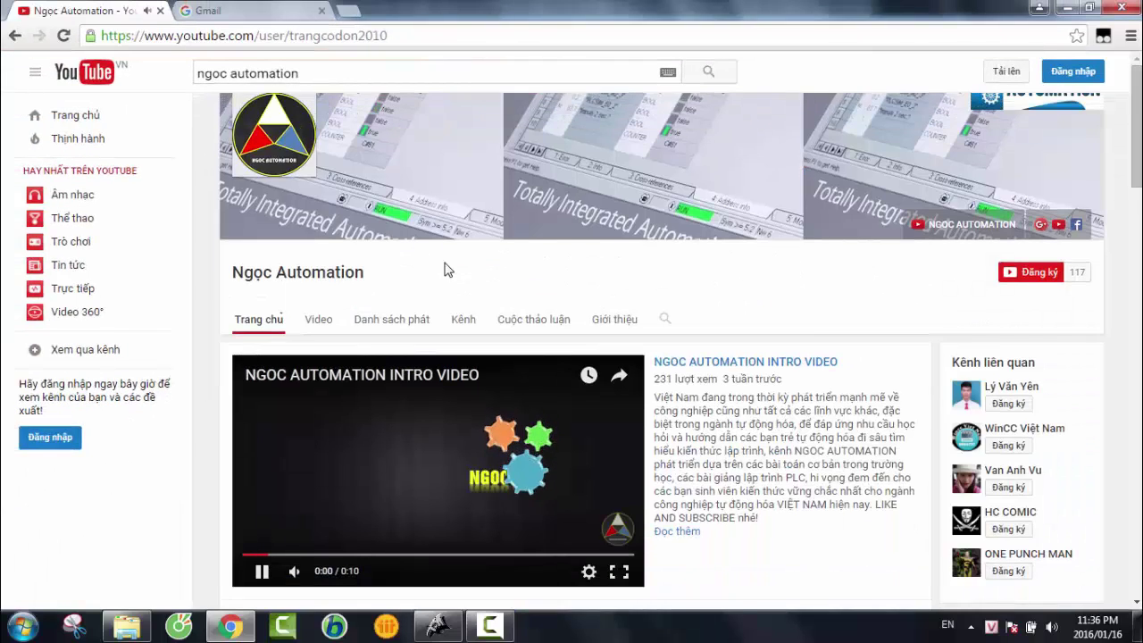
pyautogui.scroll(-2, 455, 366)
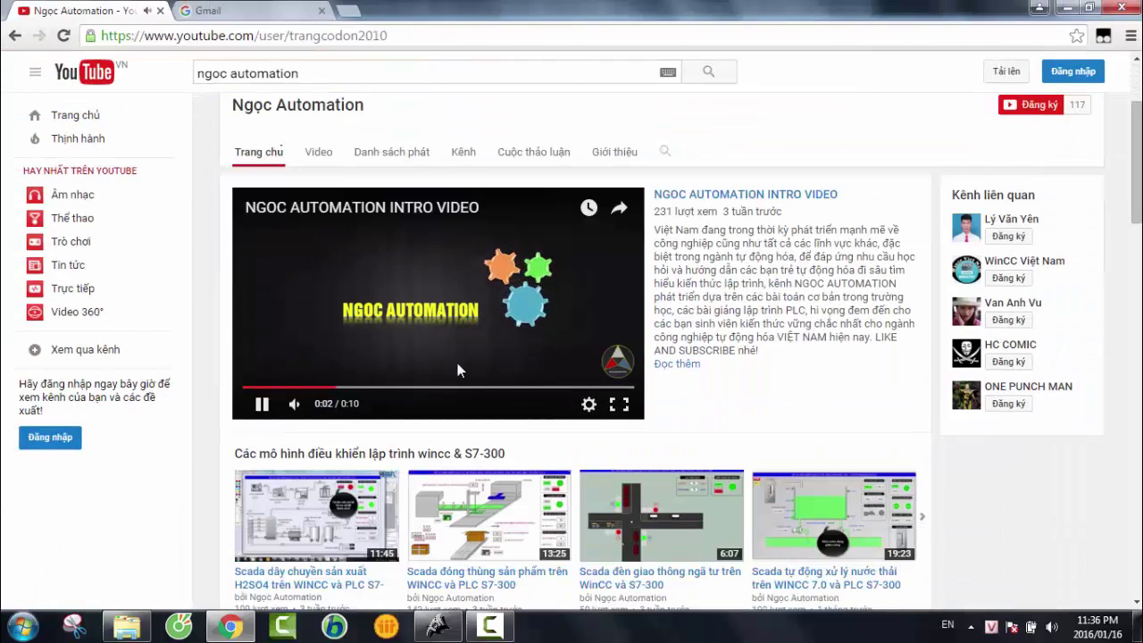
pyautogui.scroll(-2, 462, 353)
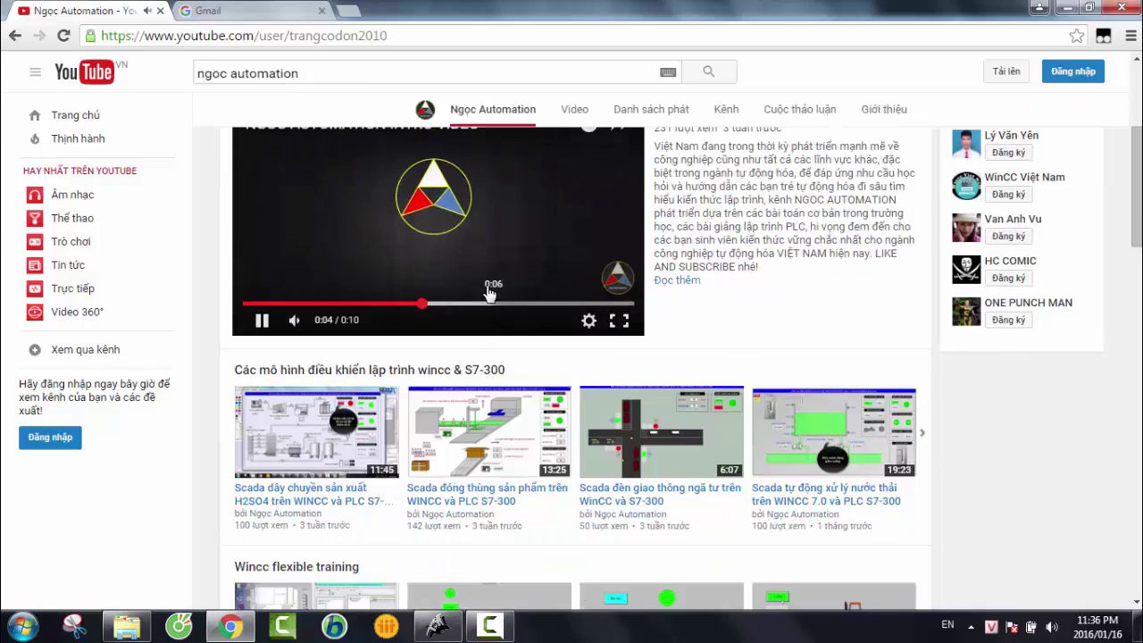
pyautogui.scroll(-1, 396, 264)
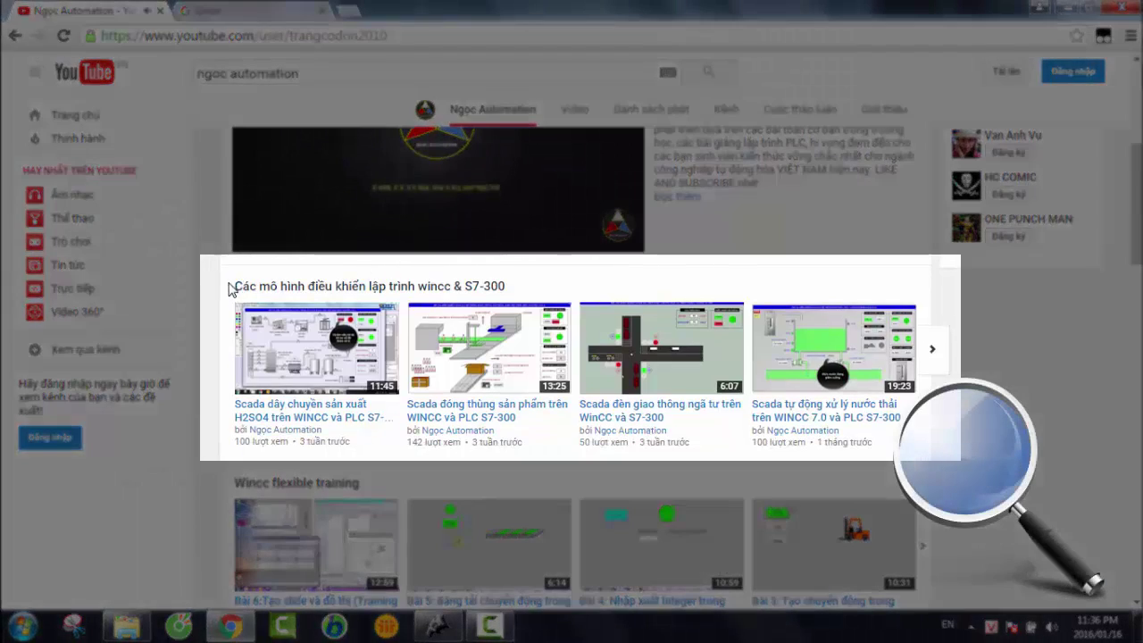
pyautogui.moveTo(233, 288); pyautogui.dragTo(507, 292)
pyautogui.scroll(-2, 453, 351)
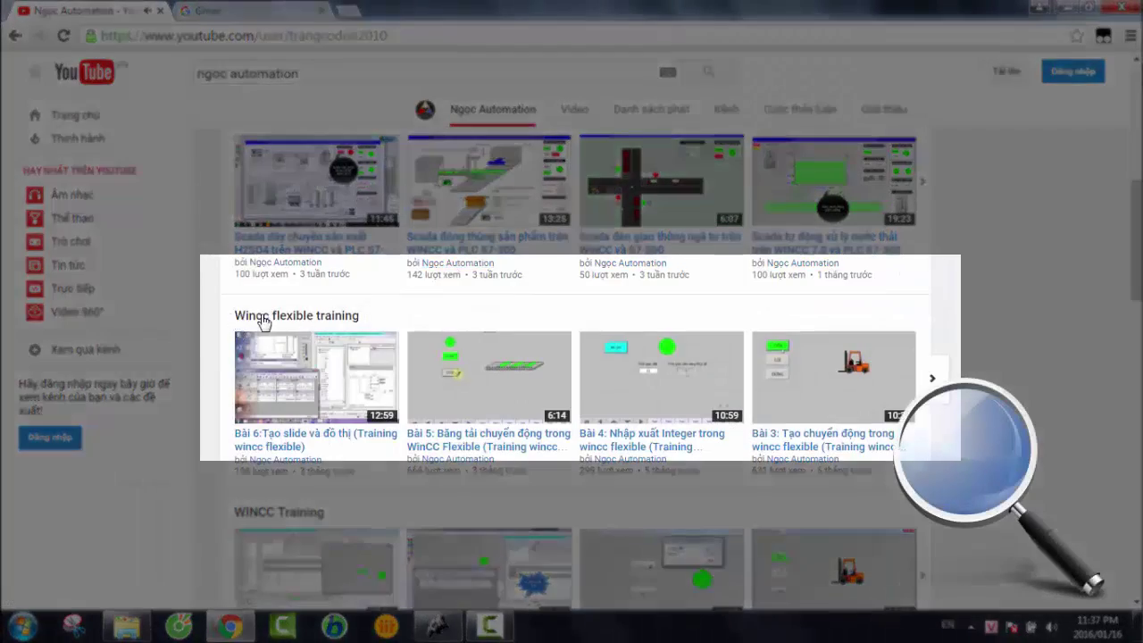
pyautogui.moveTo(235, 317); pyautogui.dragTo(362, 313)
pyautogui.scroll(-1, 407, 314)
pyautogui.scroll(1, 406, 315)
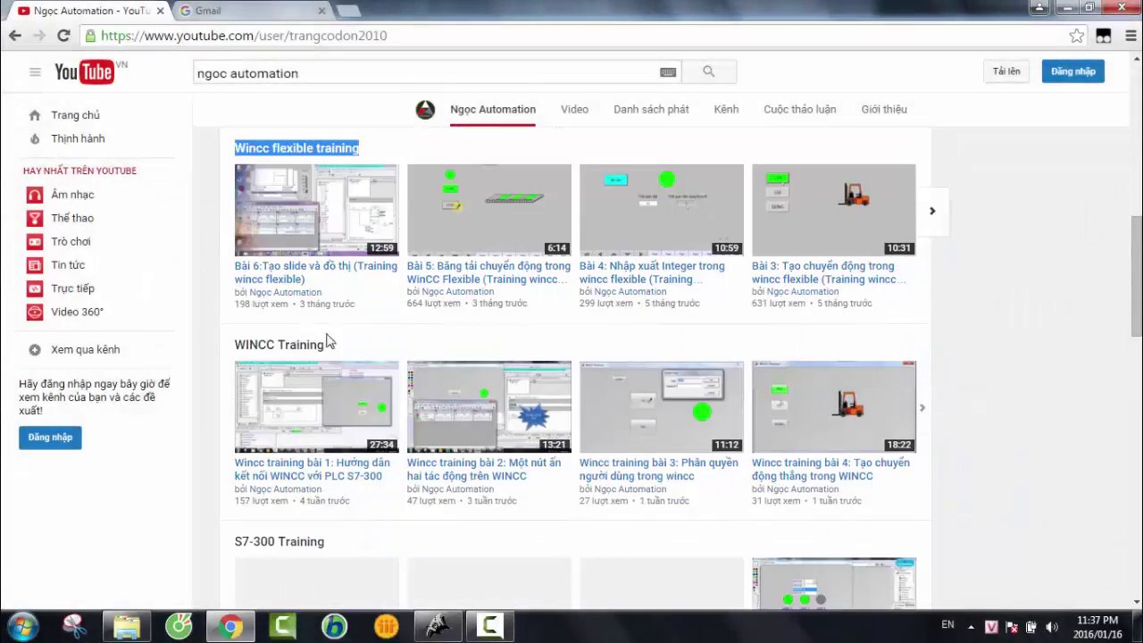
pyautogui.moveTo(235, 345); pyautogui.dragTo(329, 333)
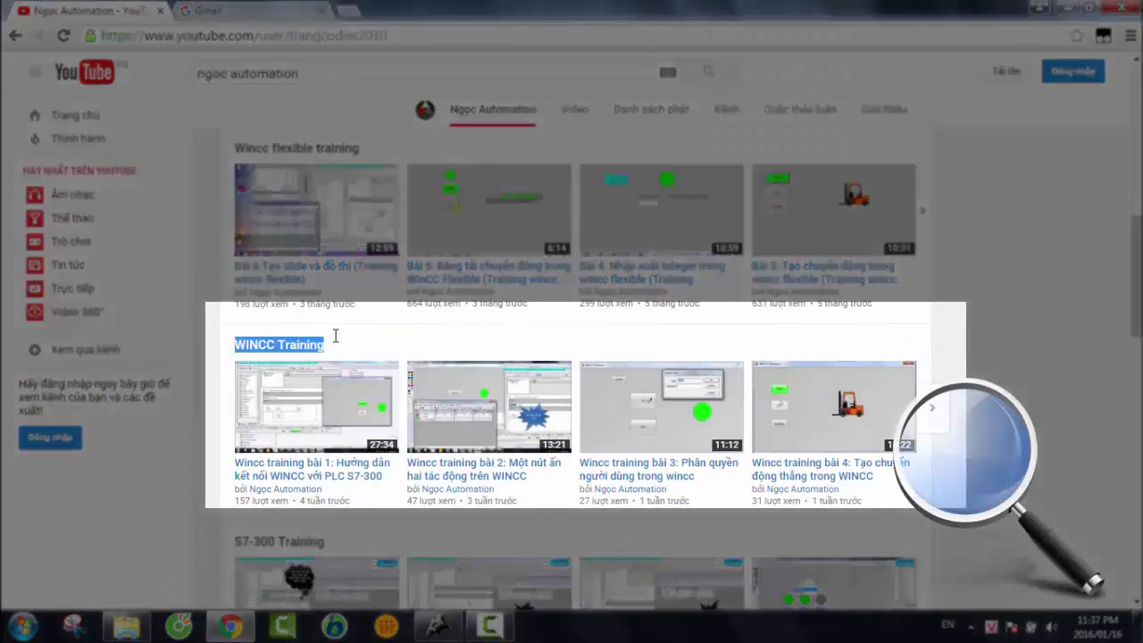
pyautogui.scroll(-2, 357, 348)
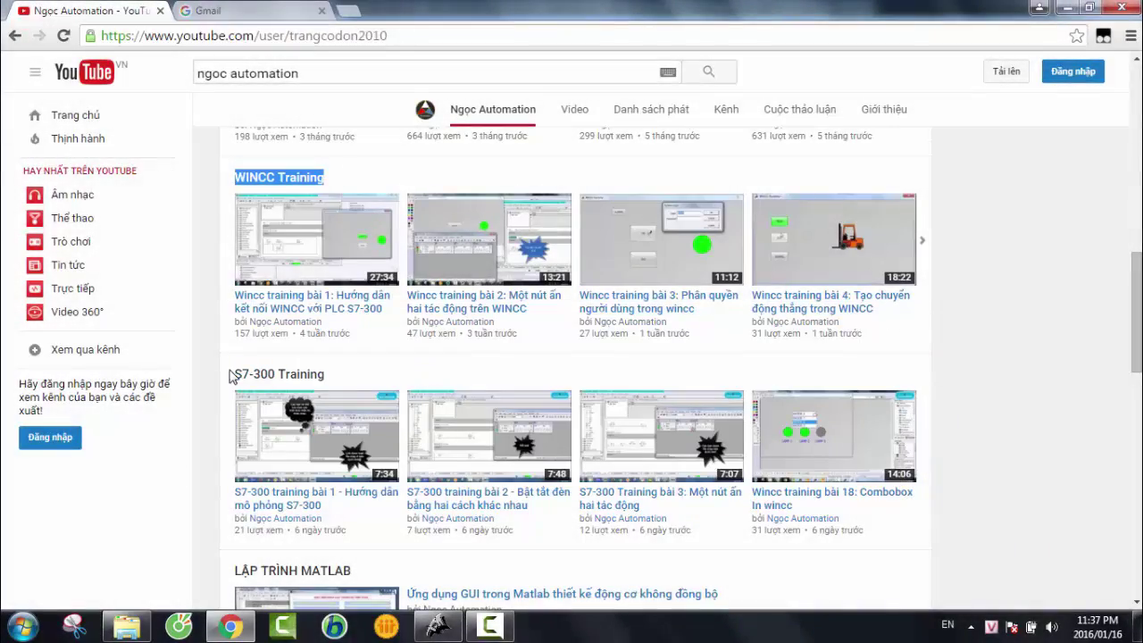
# Step: Look through the remaining playlists, from S7-300 Training and LẬP TRÌNH MATLAB to Giải trí Ngọc Automation
pyautogui.moveTo(236, 375); pyautogui.dragTo(324, 390)
pyautogui.scroll(-3, 339, 375)
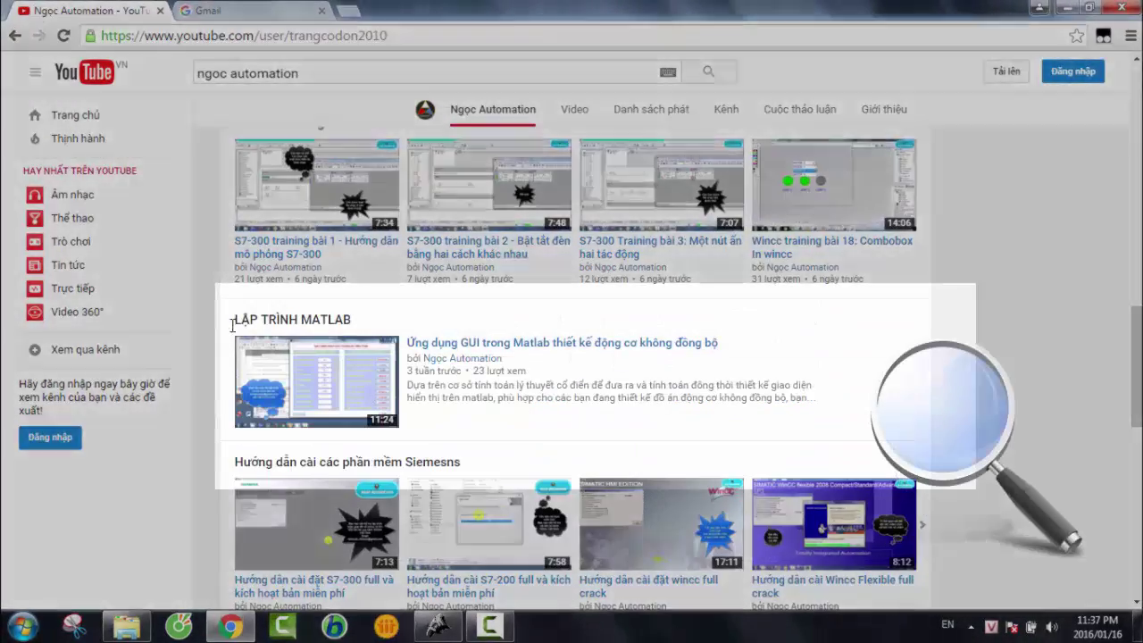
pyautogui.moveTo(234, 322); pyautogui.dragTo(355, 323)
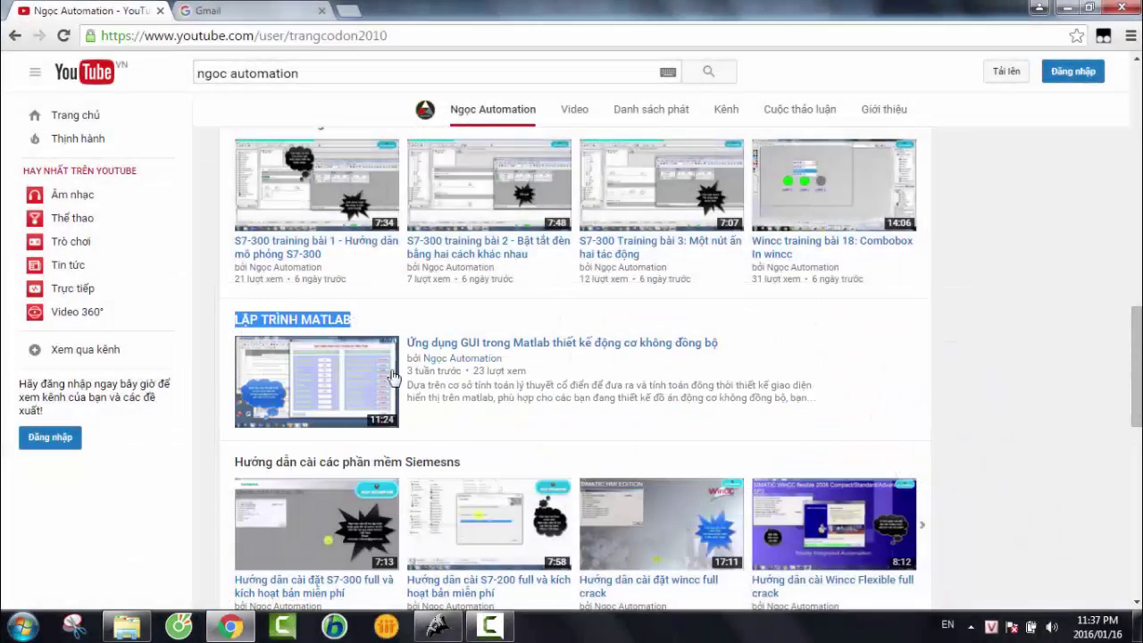
pyautogui.scroll(-2, 384, 361)
pyautogui.moveTo(235, 295); pyautogui.dragTo(460, 302)
pyautogui.scroll(-2, 475, 391)
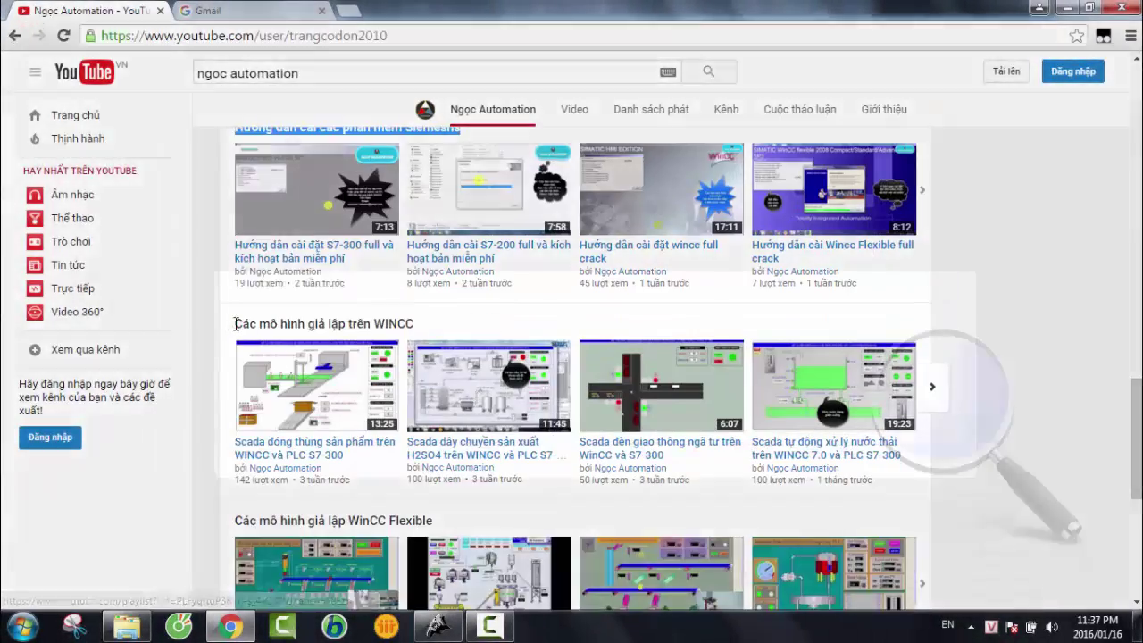
pyautogui.moveTo(234, 324); pyautogui.dragTo(414, 323)
pyautogui.scroll(-3, 279, 366)
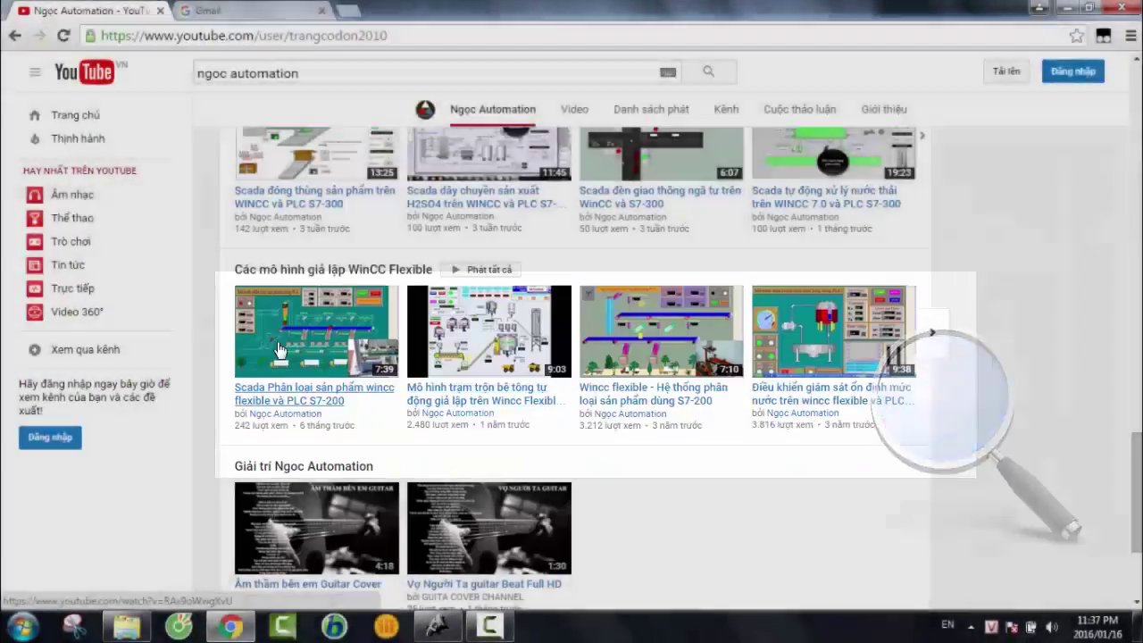
pyautogui.moveTo(234, 269); pyautogui.dragTo(438, 276)
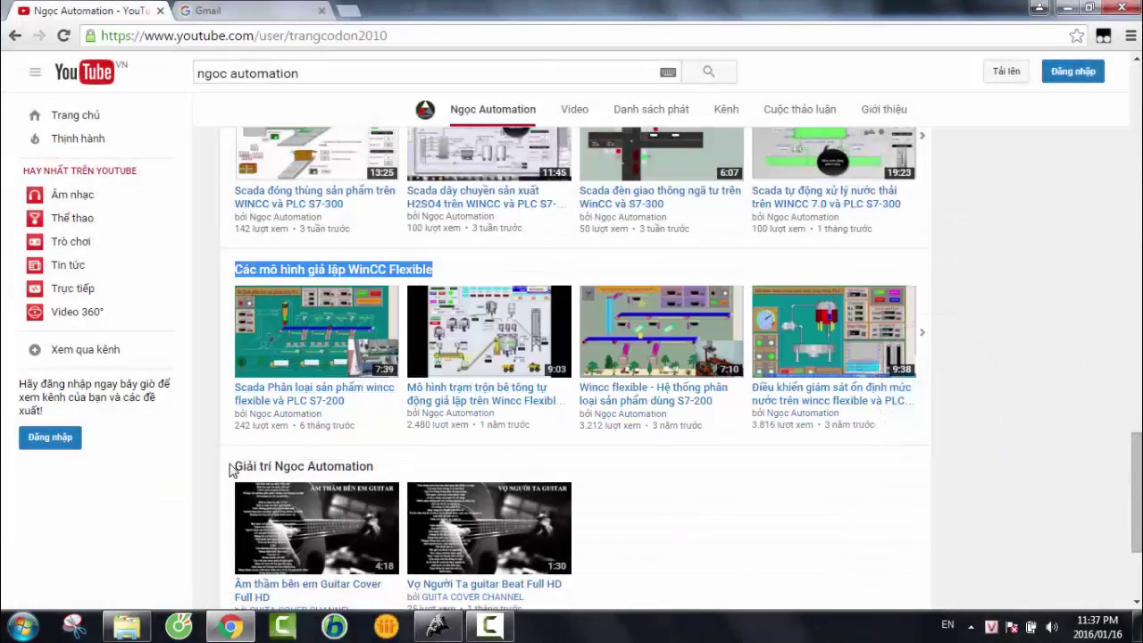
pyautogui.moveTo(235, 465); pyautogui.dragTo(388, 462)
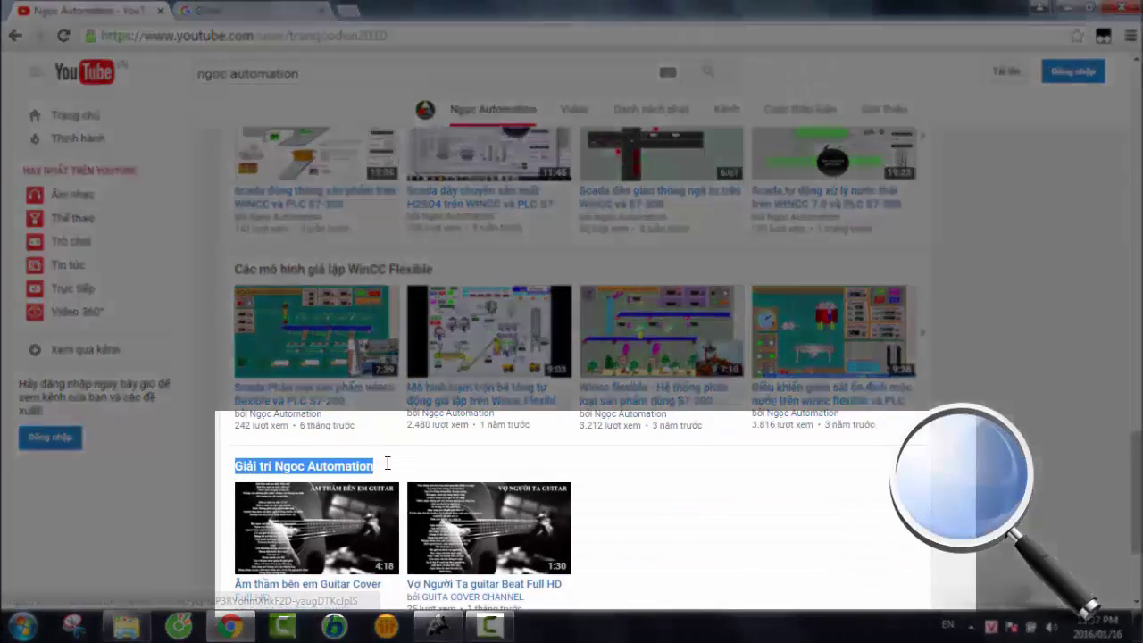
pyautogui.scroll(15, 387, 462)
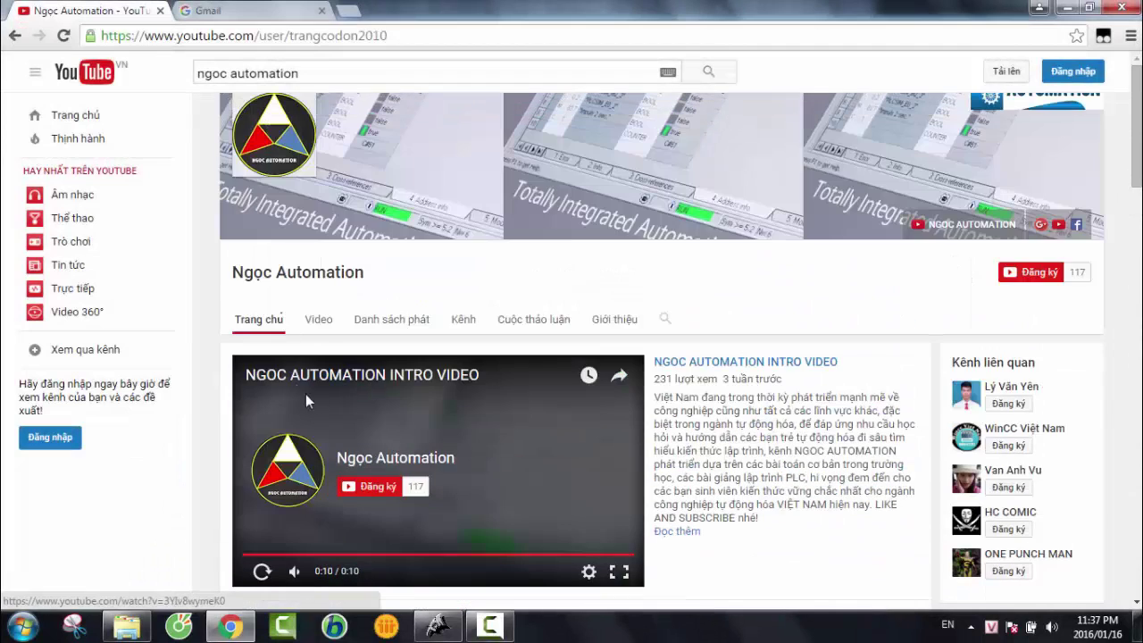
# Step: Browse the channel's full list of uploaded videos, then return to its home page
pyautogui.click(320, 329)
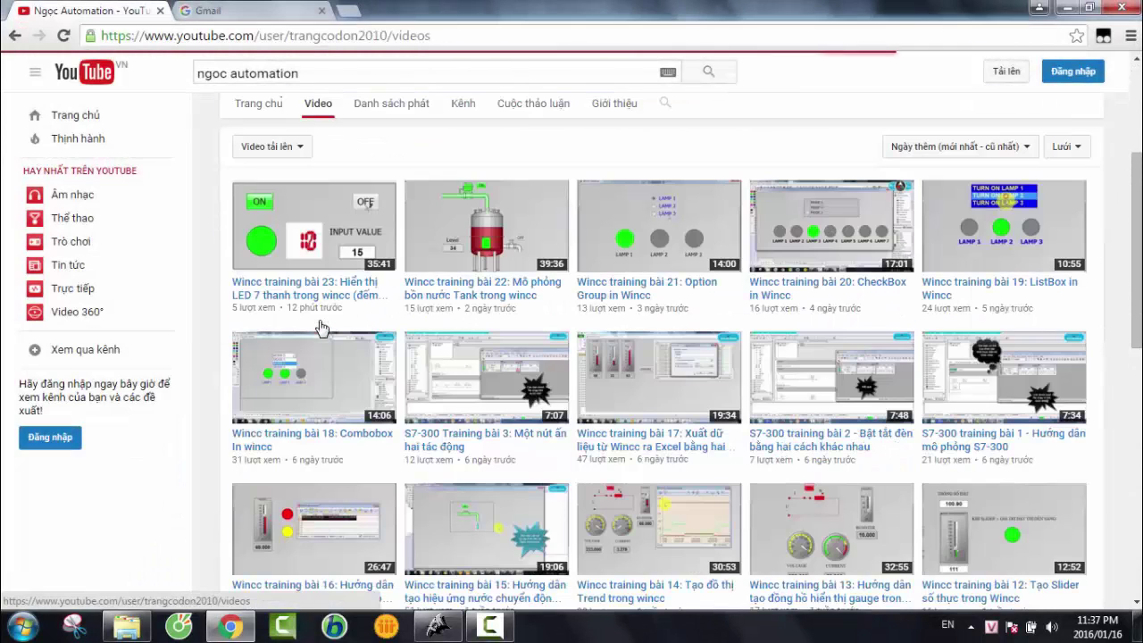
pyautogui.scroll(-6, 446, 402)
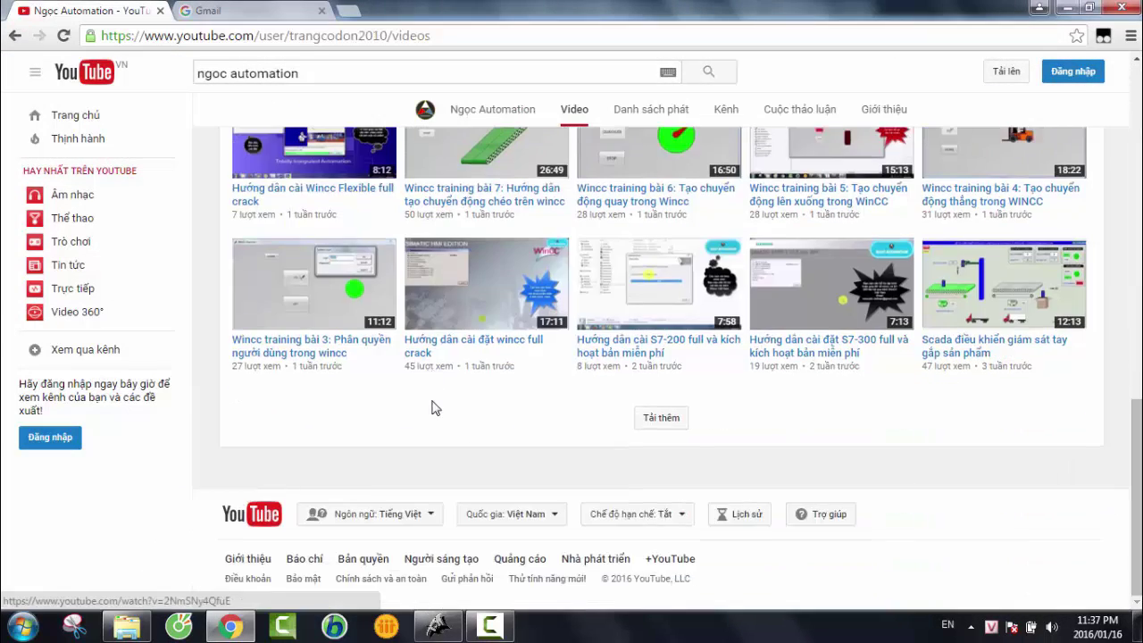
pyautogui.scroll(5, 432, 407)
pyautogui.scroll(6, 432, 408)
pyautogui.click(261, 324)
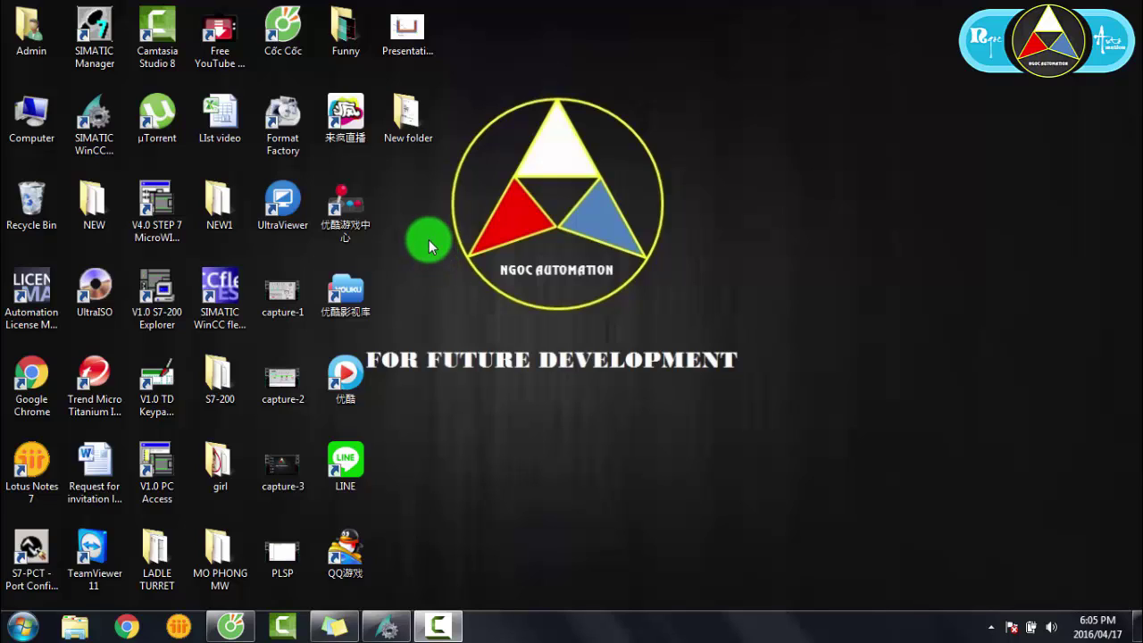
# Step: Switch to WinCC Explorer and start a new project
pyautogui.click(386, 626)
pyautogui.click(19, 46)
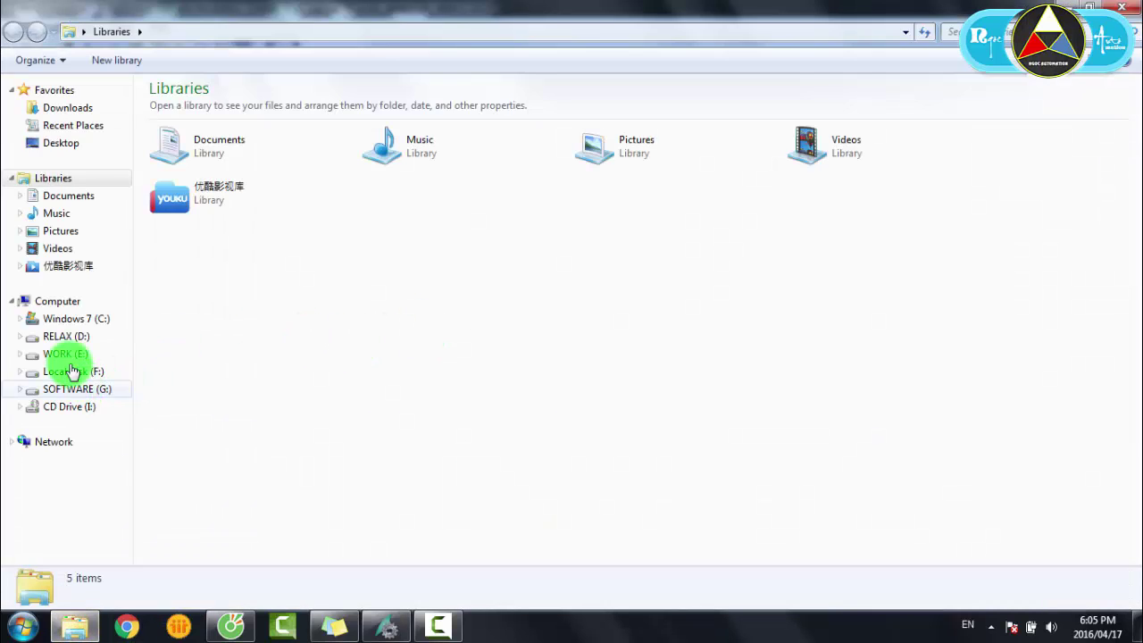
# Step: In Windows Explorer, open the folder E:\DIEN HOC\TRAINING WINCC\NGOC AUTOMATION\DAY HOC
pyautogui.click(65, 353)
pyautogui.doubleClick(510, 97)
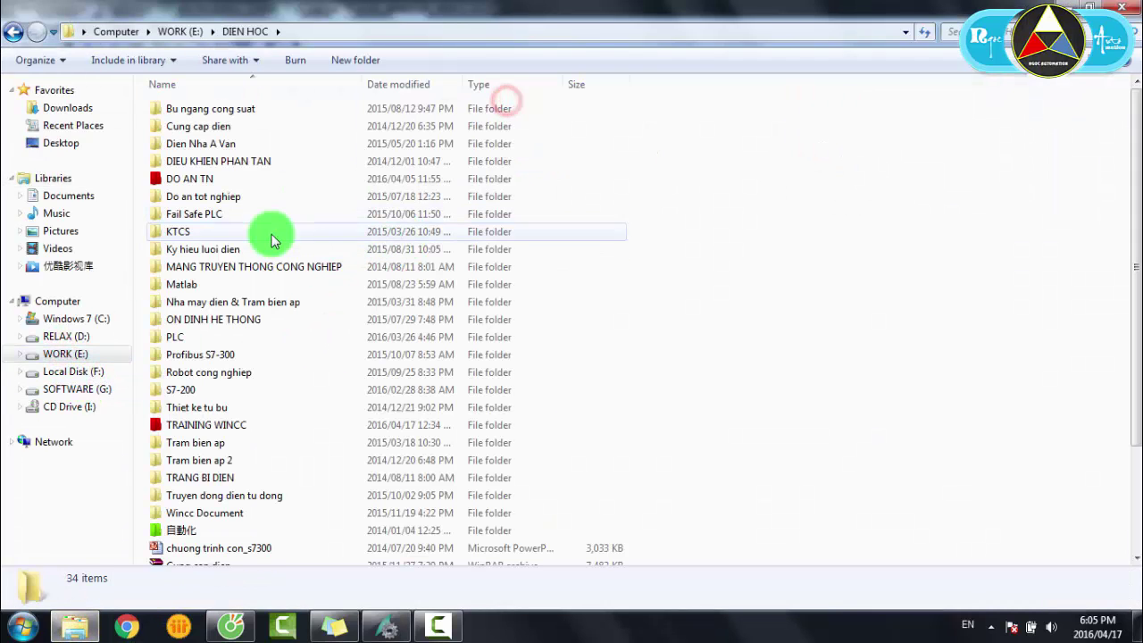
pyautogui.click(204, 429)
pyautogui.doubleClick(204, 428)
pyautogui.click(191, 111)
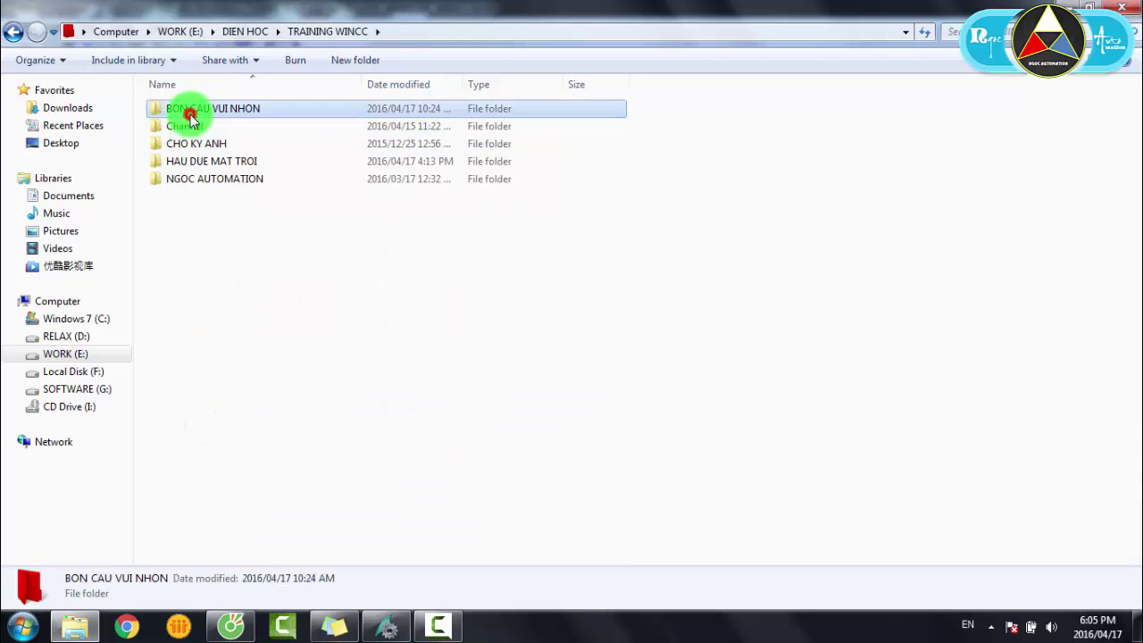
pyautogui.doubleClick(219, 185)
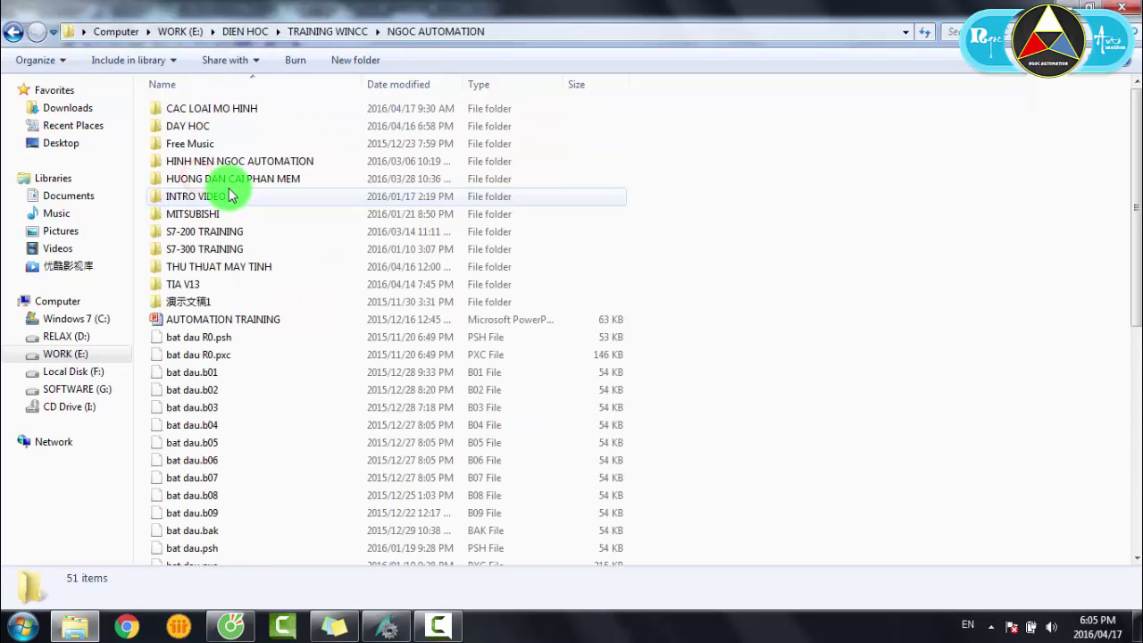
pyautogui.click(187, 130)
pyautogui.press('Return')
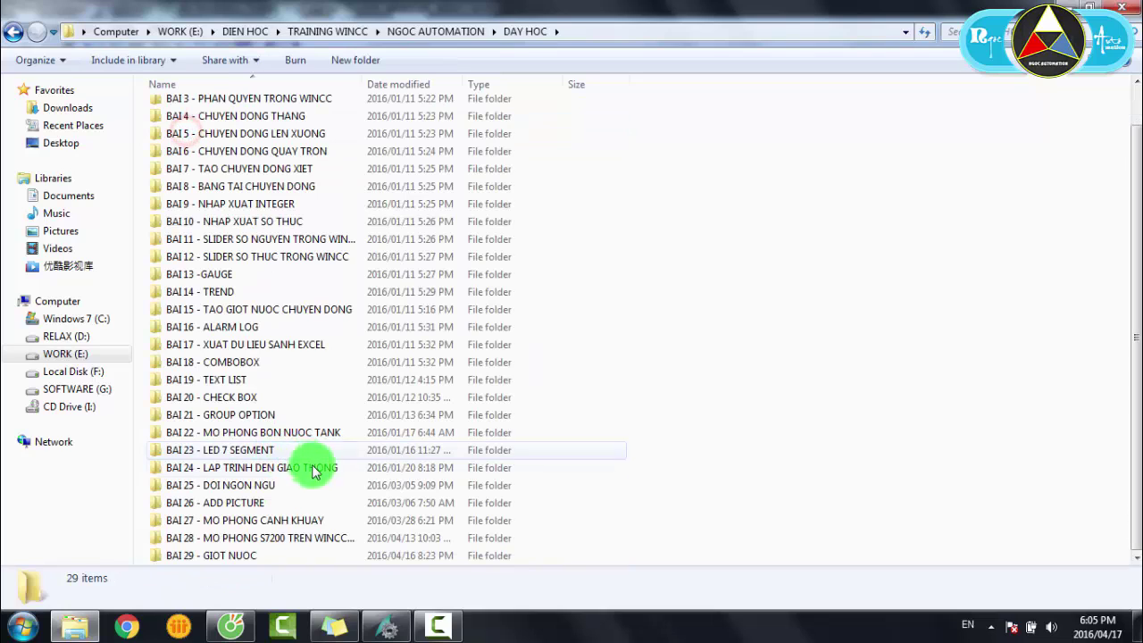
# Step: Create a folder named "BAI 30 - DICH CHUYEN NGANG - XUONG" in DAY HOC and open it
pyautogui.click(356, 60)
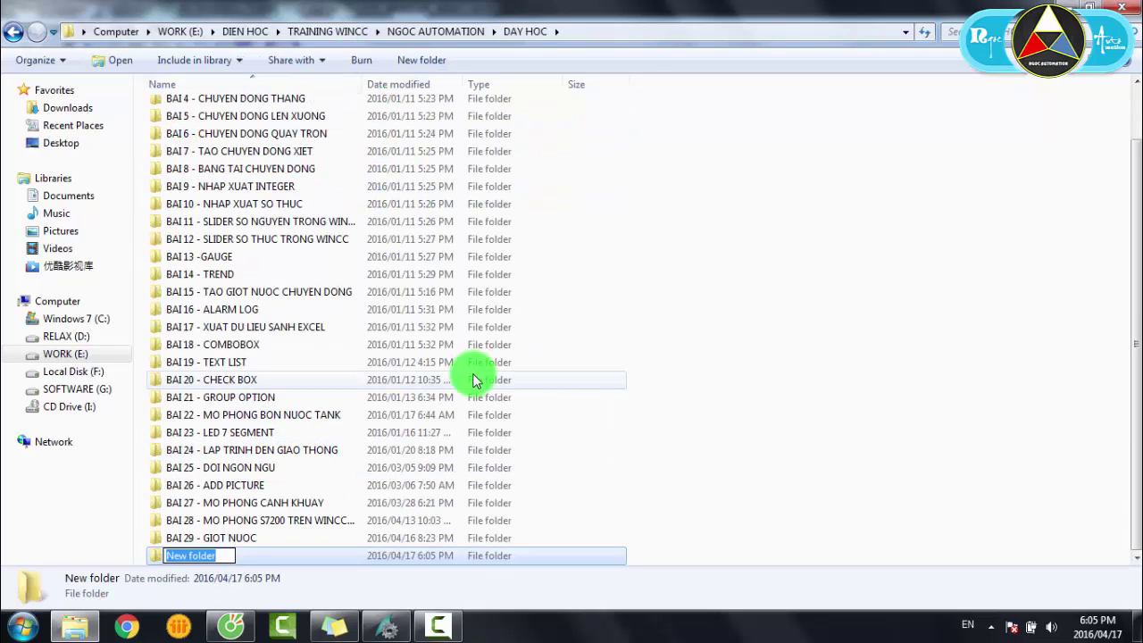
pyautogui.write('BAI 30 - DICH')
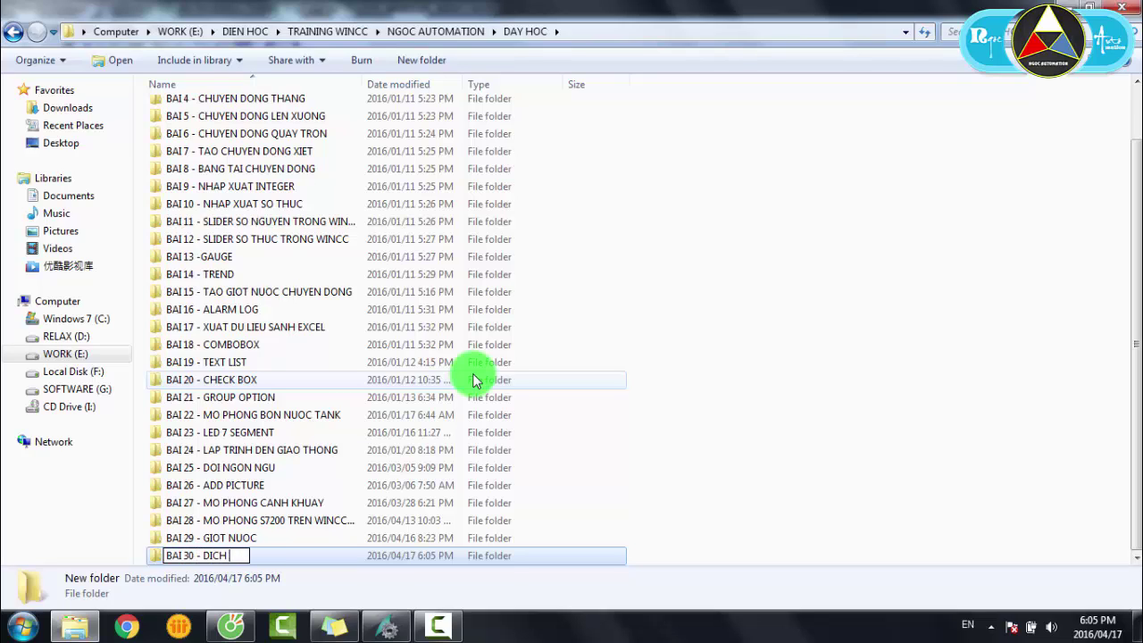
pyautogui.write(' CHUYEN NGANG')
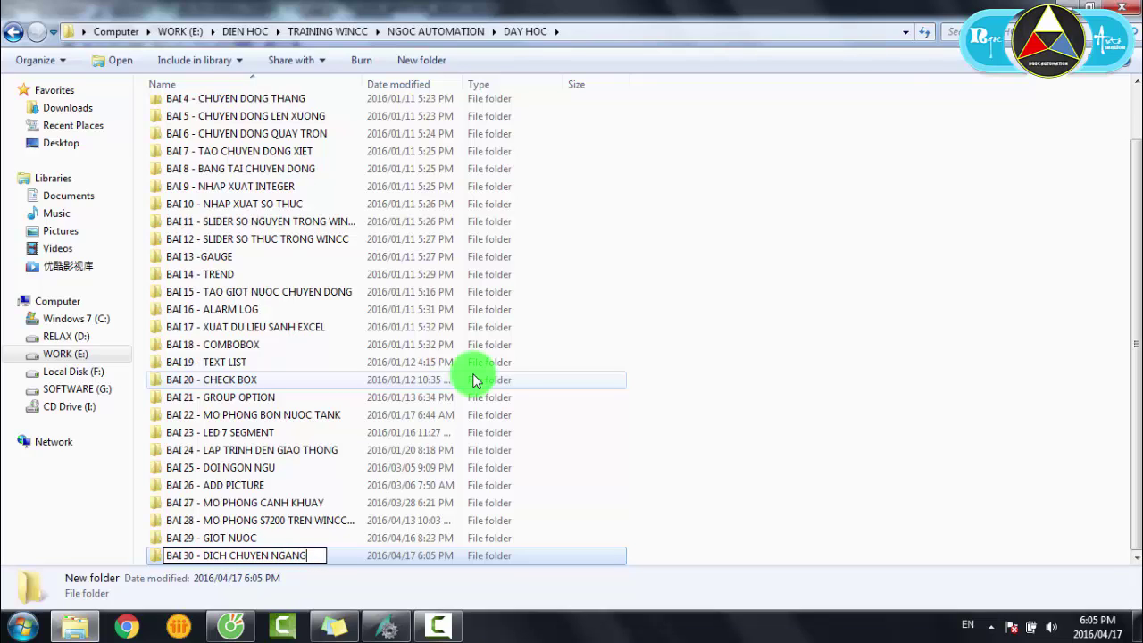
pyautogui.write(' - XUONG')
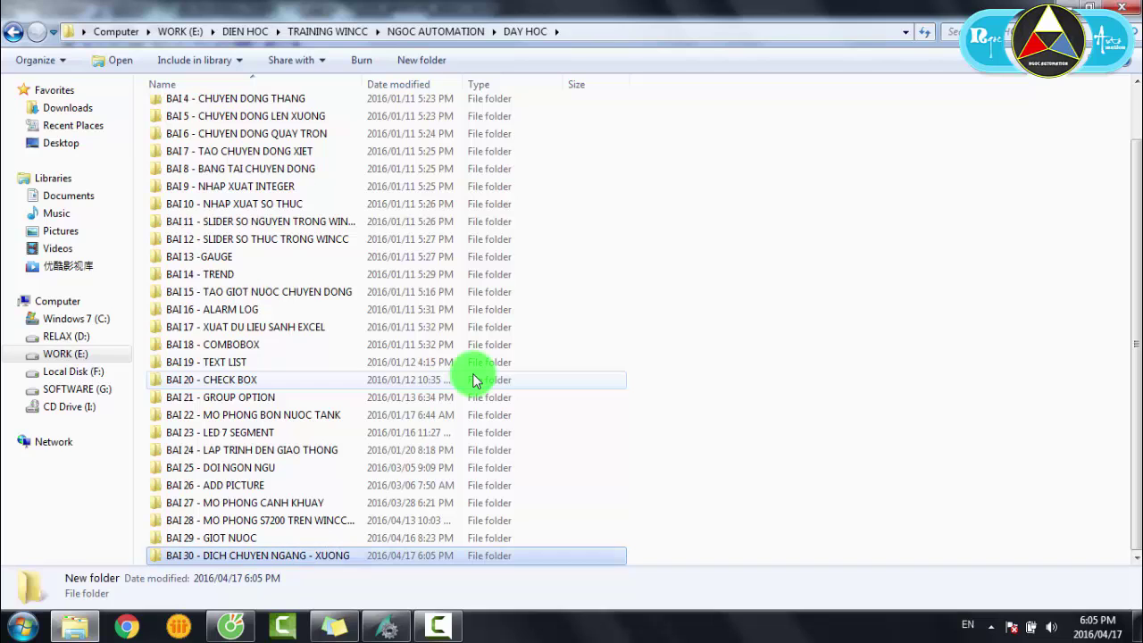
pyautogui.press('Return')
pyautogui.press('Return')
# Step: Back in WinCC Explorer, choose a single-user project and name it MOVEMENT_LEFT_TOP
pyautogui.click(385, 625)
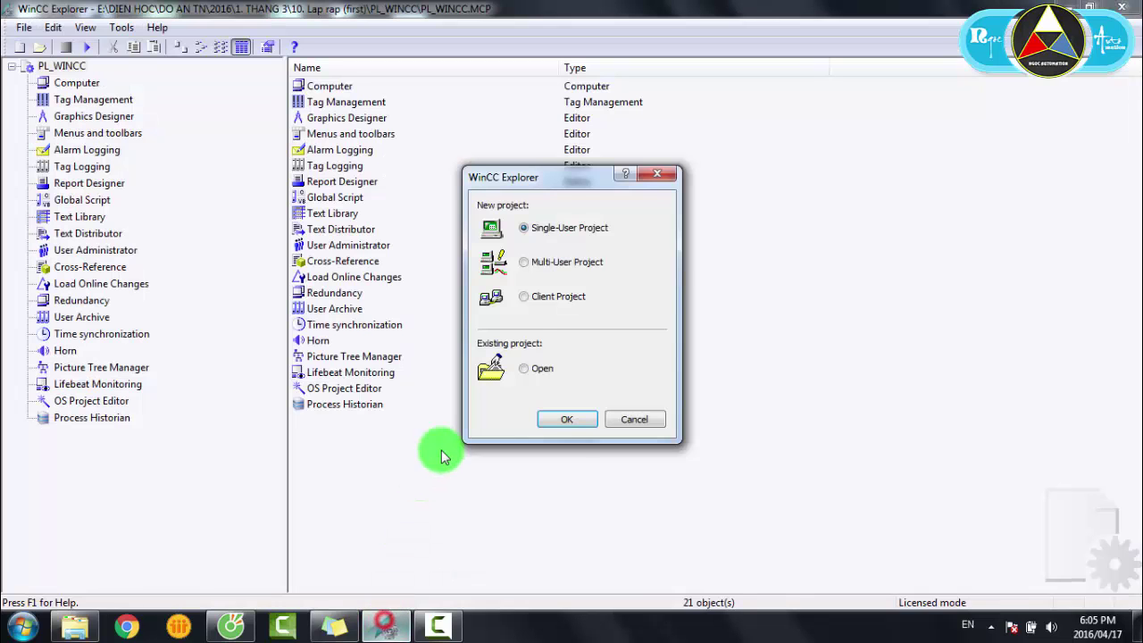
pyautogui.click(555, 417)
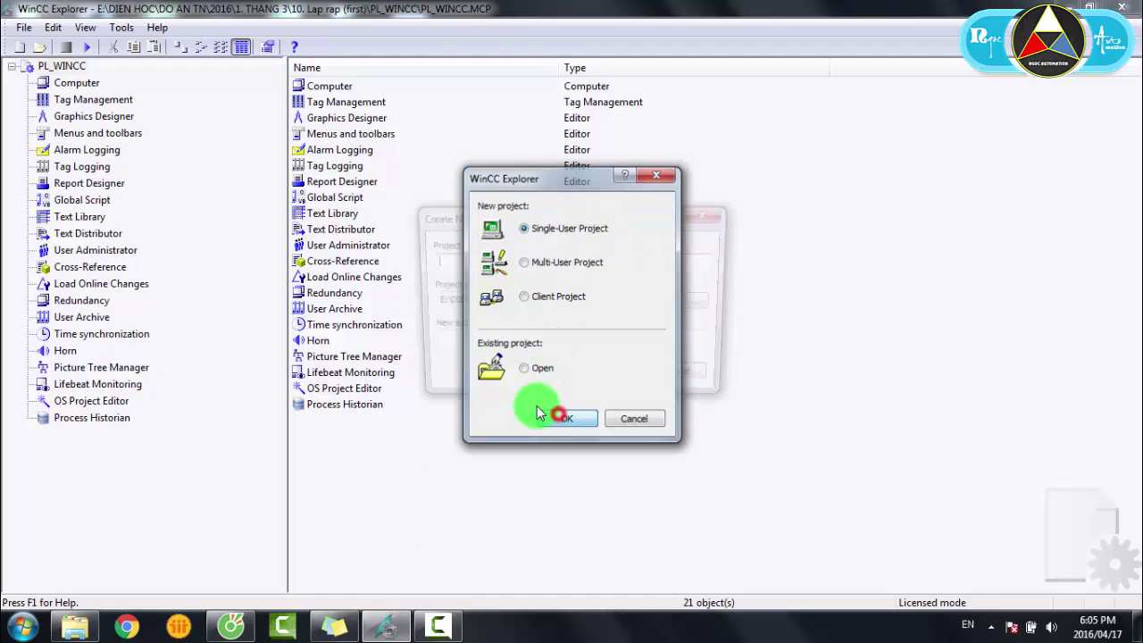
pyautogui.click(502, 262)
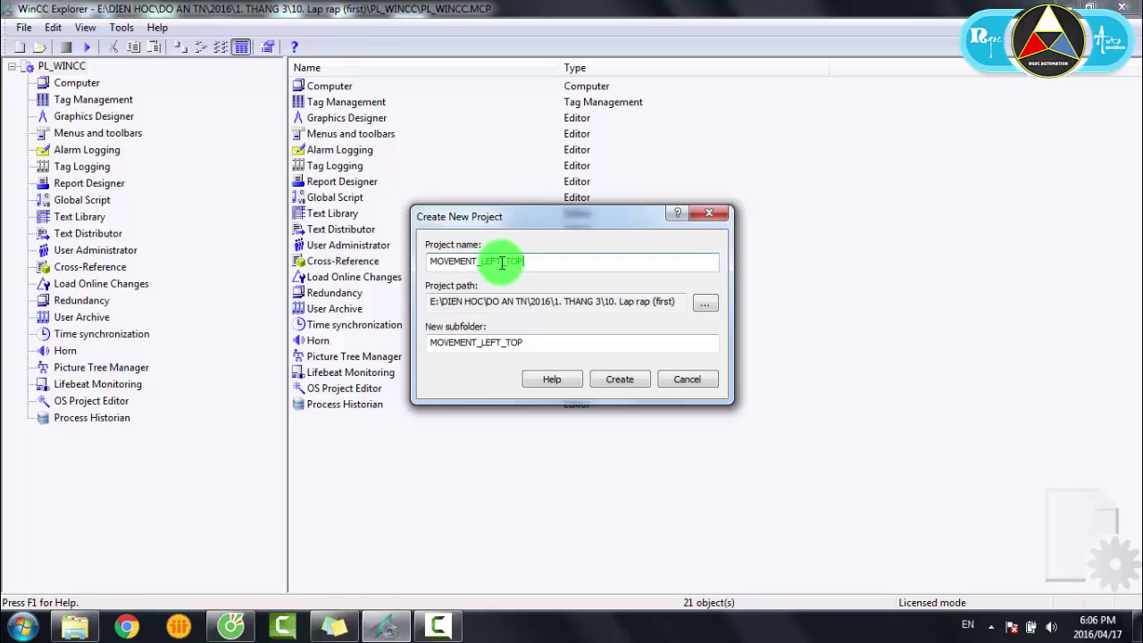
# Step: Browse for the project path and expand DIEN HOC, TRAINING WINCC and NGOC AUTOMATION on drive E
pyautogui.click(705, 303)
pyautogui.doubleClick(500, 286)
pyautogui.scroll(-2, 509, 322)
pyautogui.doubleClick(509, 306)
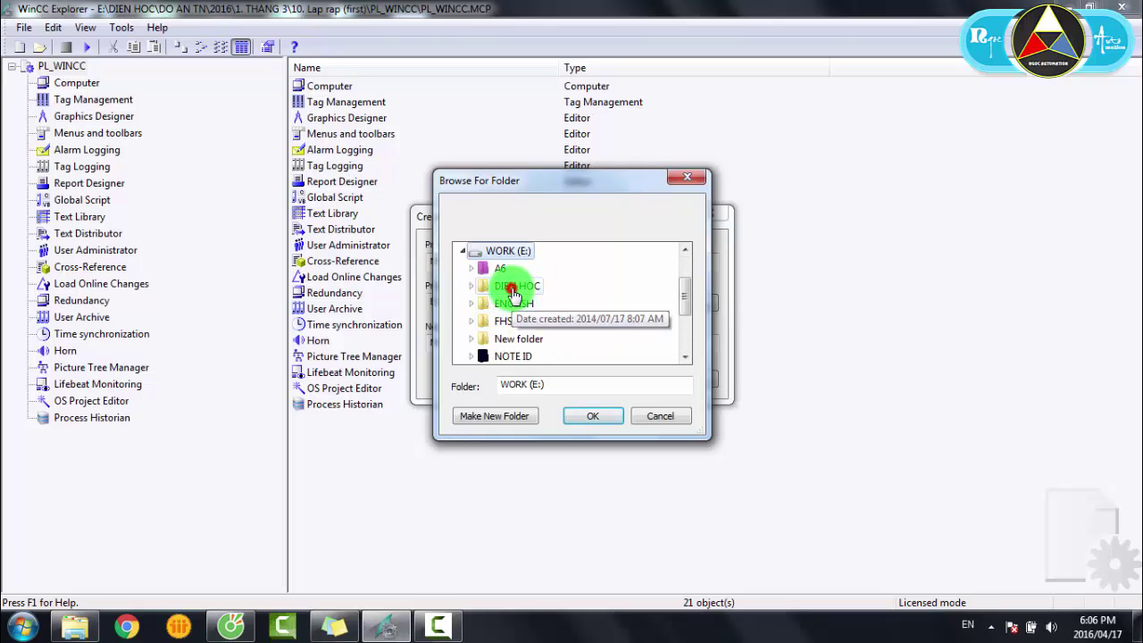
pyautogui.doubleClick(514, 287)
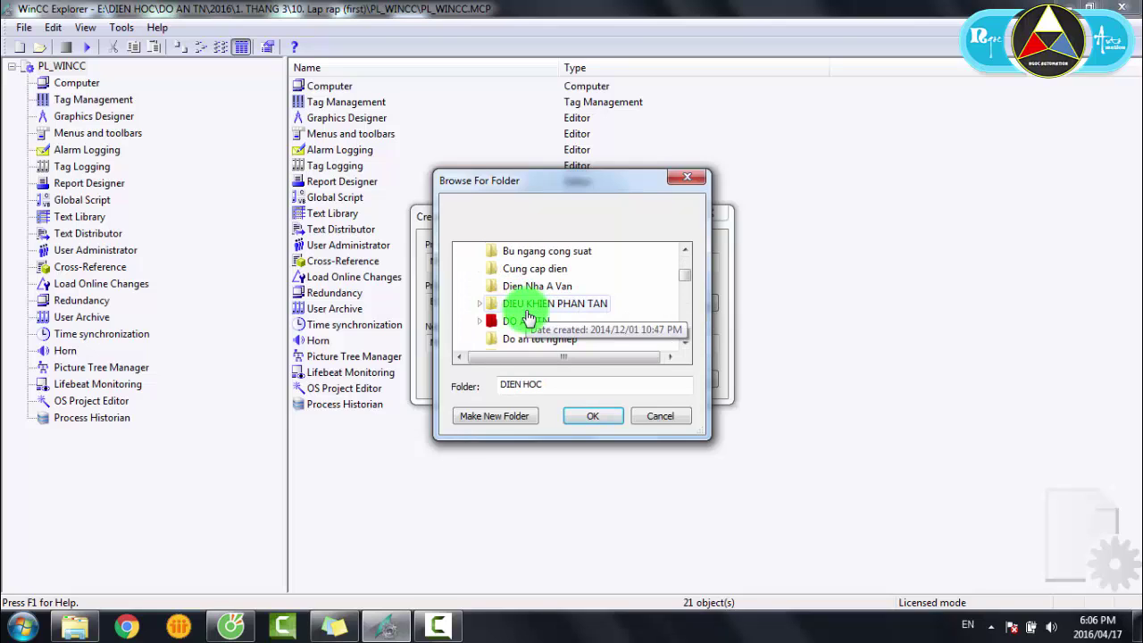
pyautogui.doubleClick(527, 319)
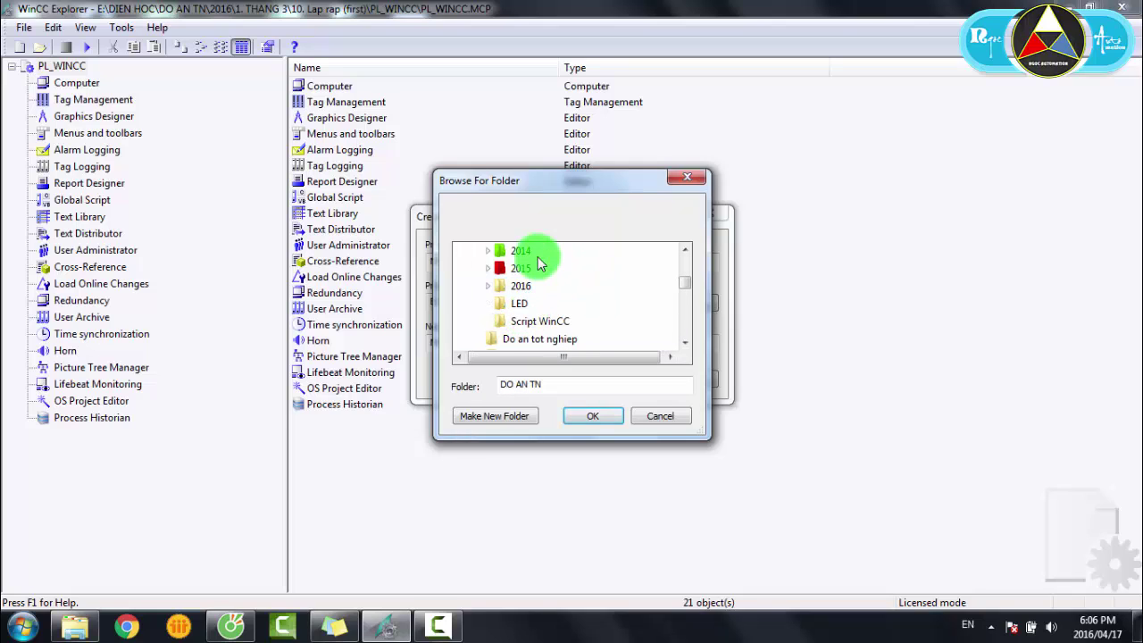
pyautogui.scroll(-5, 535, 276)
pyautogui.doubleClick(522, 304)
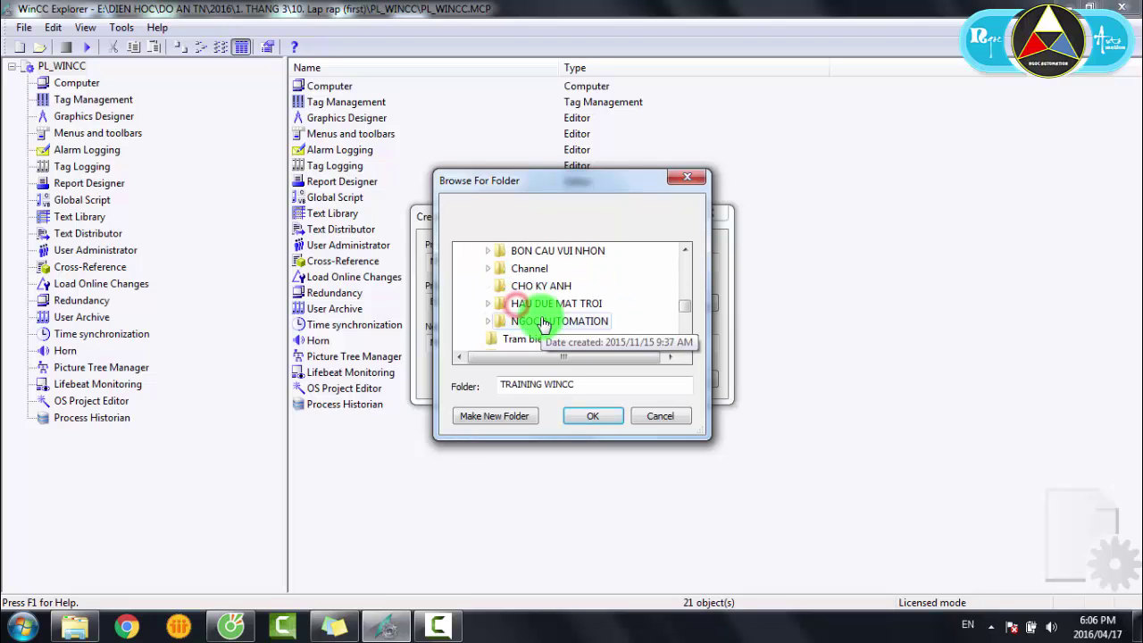
pyautogui.doubleClick(541, 321)
# Step: Choose the folder "BAI 30 - DICH CHUYEN NGANG - XUONG" inside DAY HOC as the project path and create the project
pyautogui.doubleClick(535, 268)
pyautogui.scroll(-4, 545, 335)
pyautogui.scroll(-5, 551, 348)
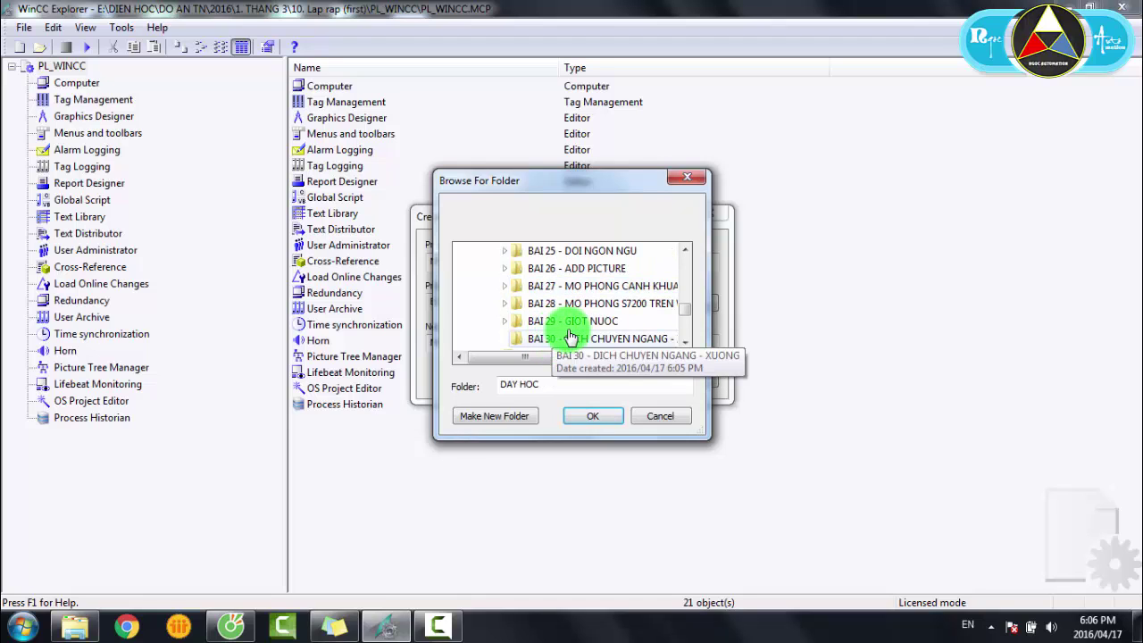
pyautogui.click(573, 338)
pyautogui.click(594, 415)
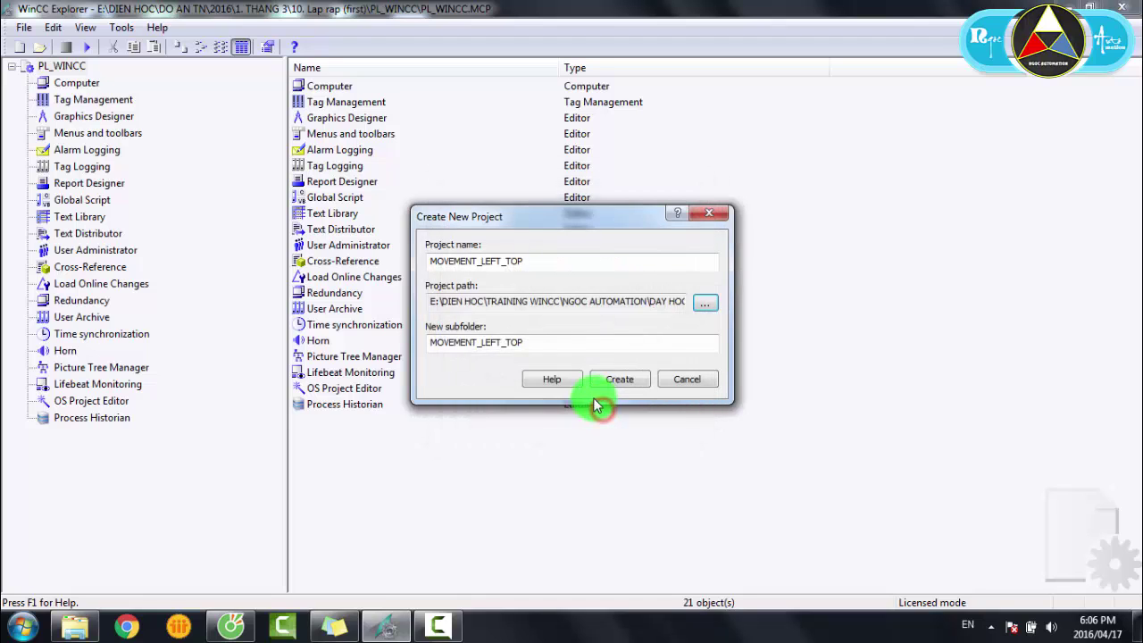
pyautogui.click(606, 379)
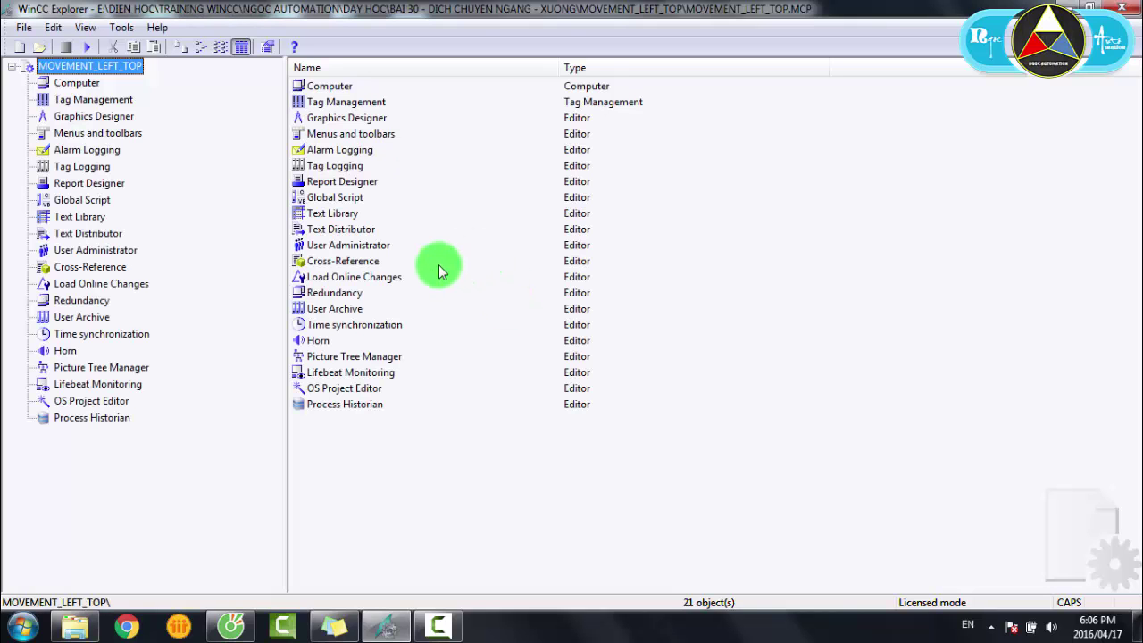
# Step: Open Tag Management and add a group named MOVEMENT_LEFT_TOP under the internal tags
pyautogui.click(114, 101)
pyautogui.rightClick(115, 99)
pyautogui.click(160, 133)
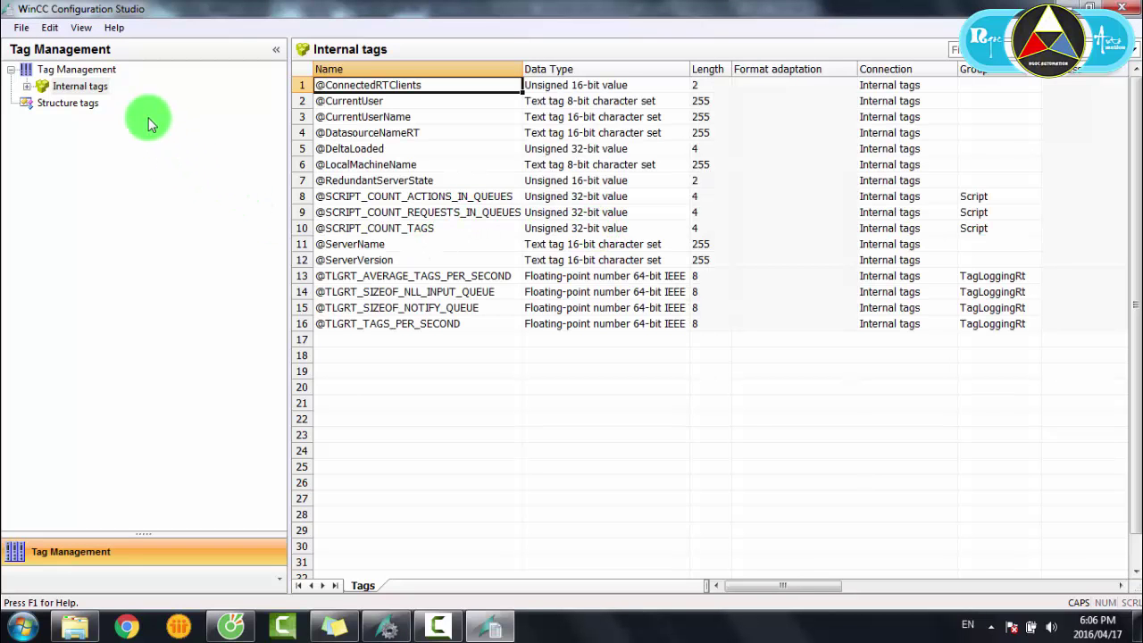
pyautogui.rightClick(97, 90)
pyautogui.click(119, 102)
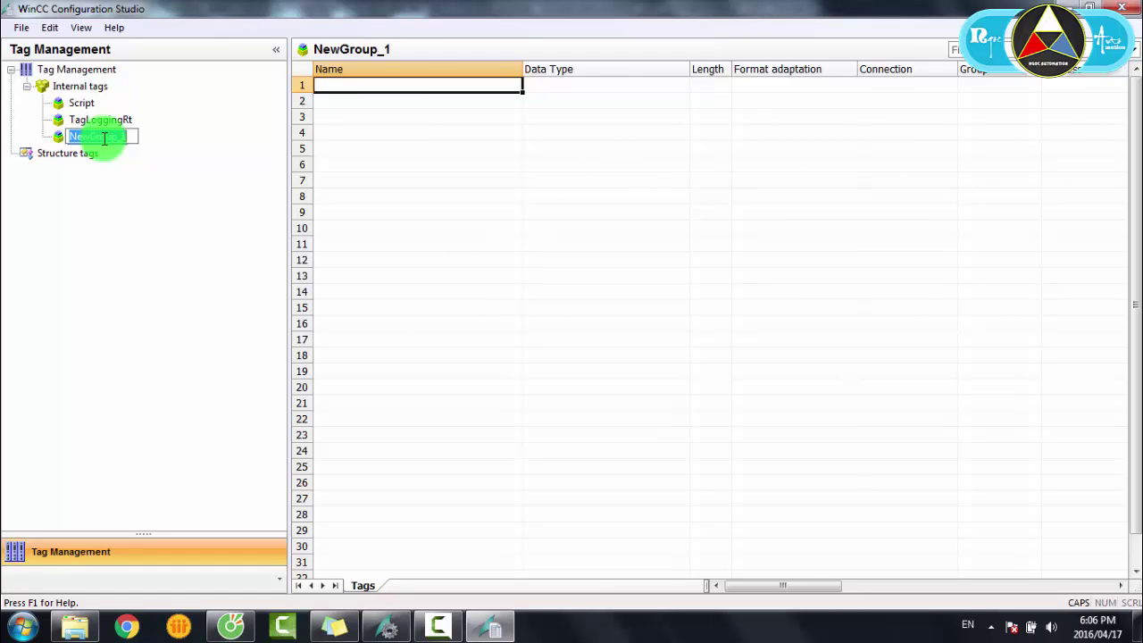
pyautogui.write('M0')
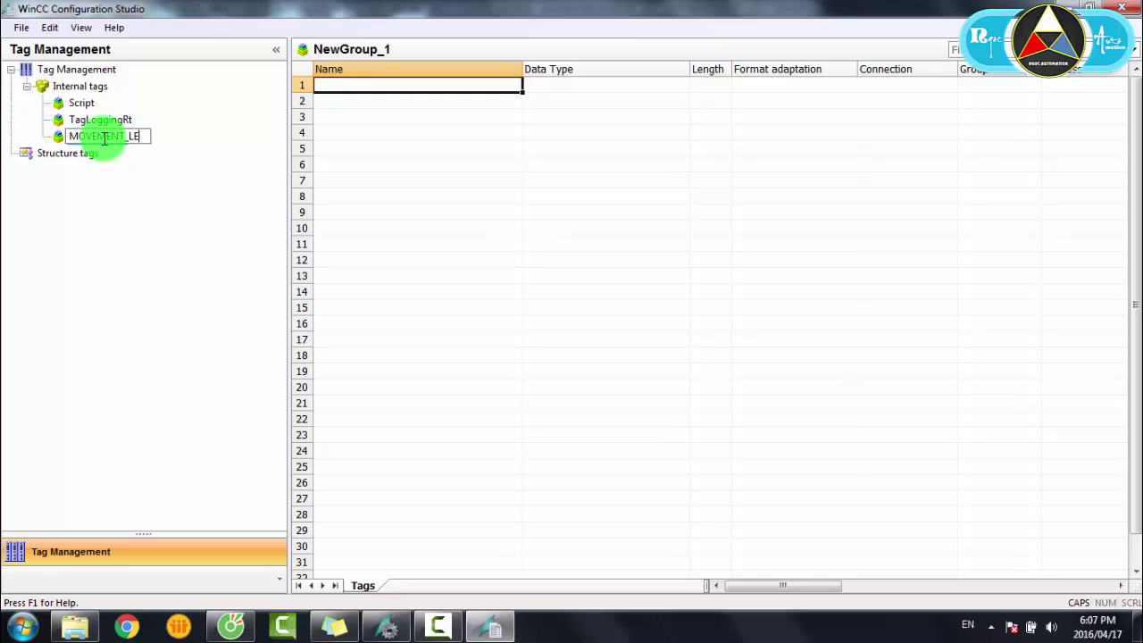
pyautogui.write('VEMENT_LEFT_TOP')
pyautogui.press('Return')
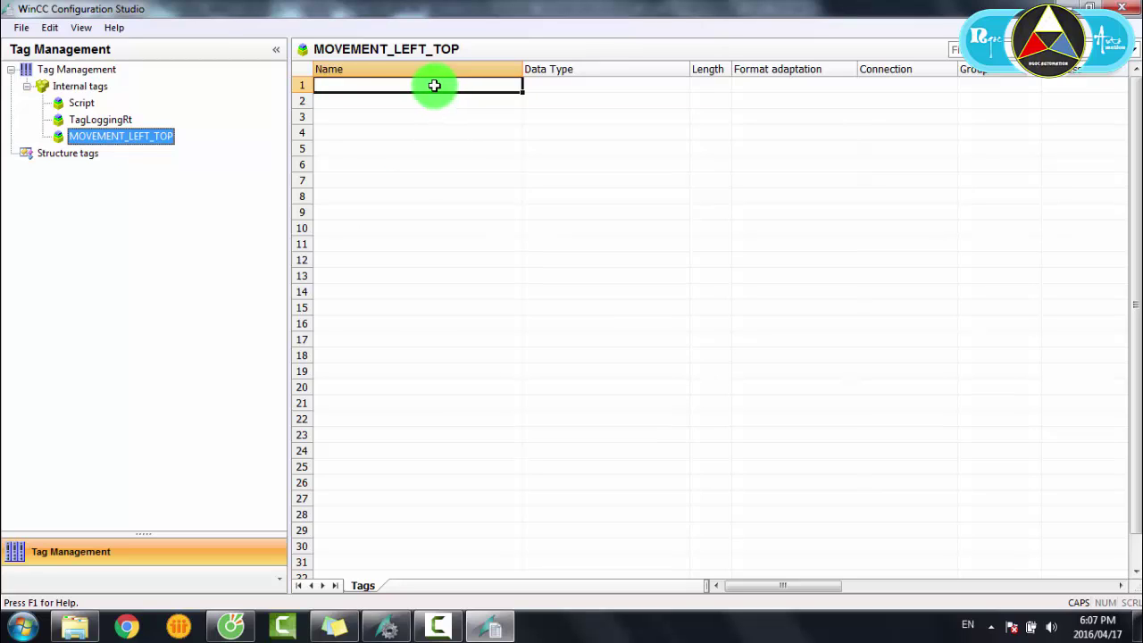
# Step: Add a tag named BANG_TAI to the MOVEMENT_LEFT_TOP group with the data type Binary Tag
pyautogui.click(381, 82)
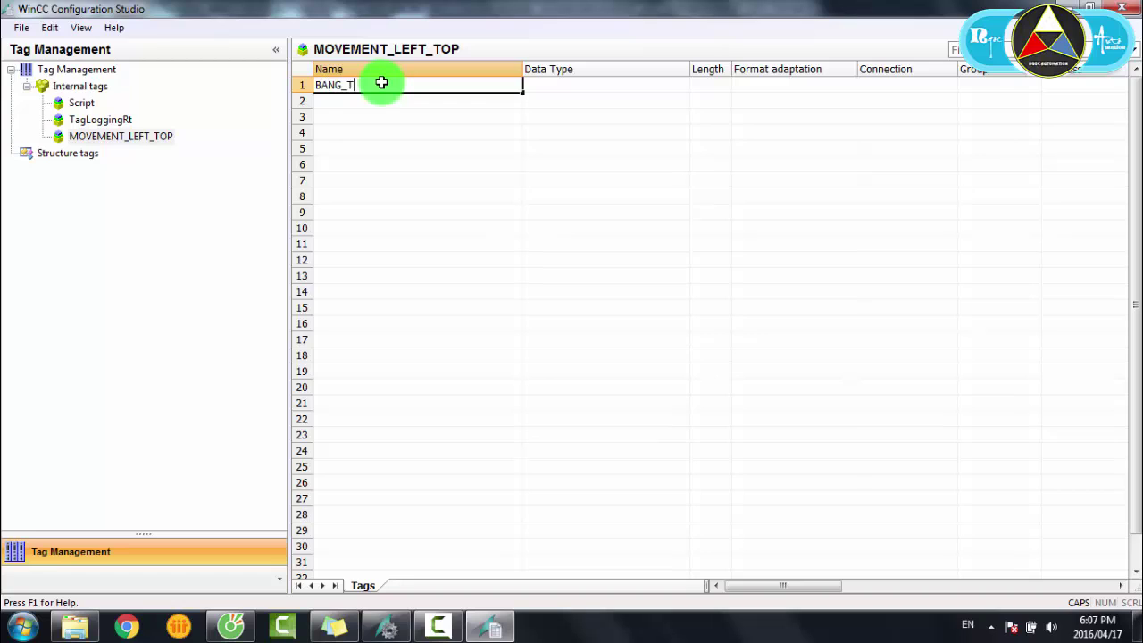
pyautogui.press('Return')
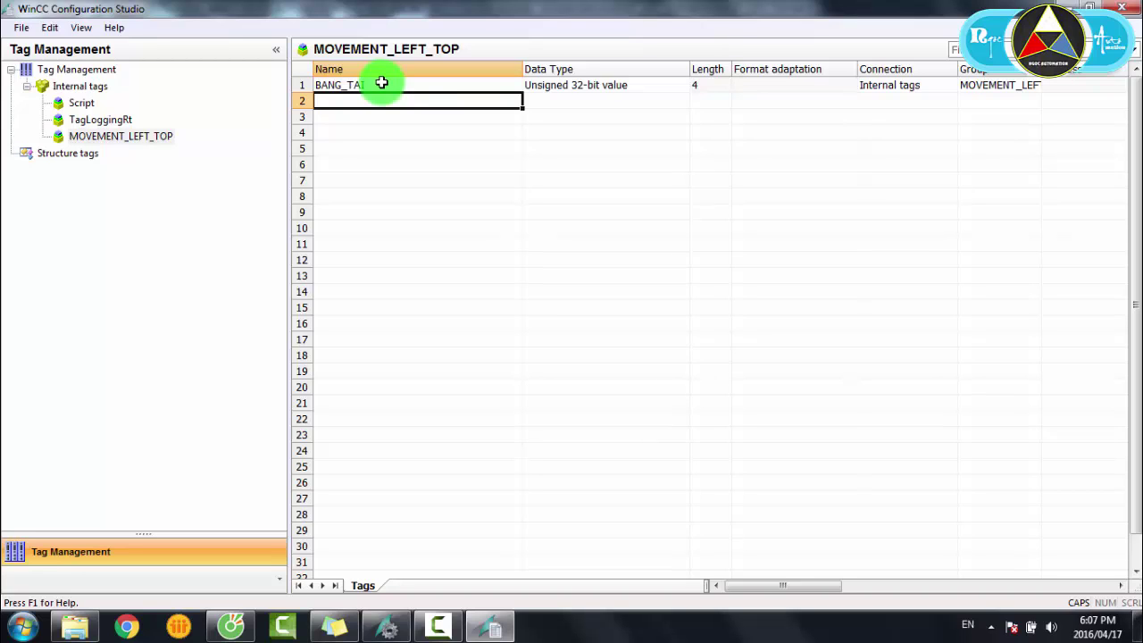
pyautogui.click(598, 84)
pyautogui.click(701, 87)
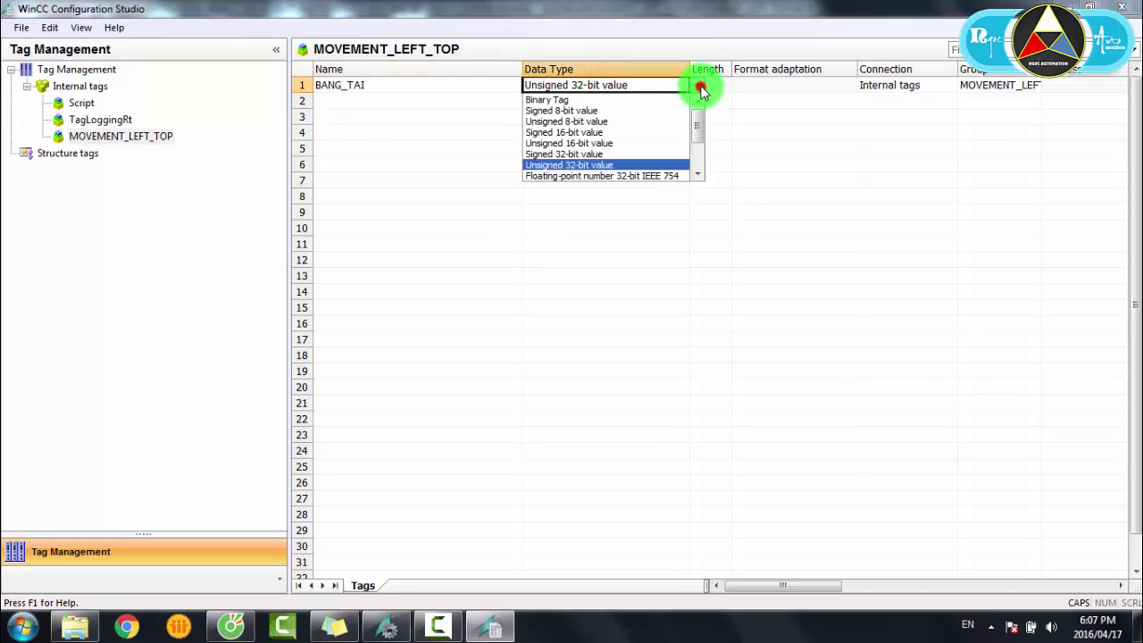
pyautogui.click(545, 99)
# Step: Add two more tags named SP_LEFT and SP_TOP below BANG_TAI, dismissing the Windows color scheme prompt
pyautogui.click(452, 101)
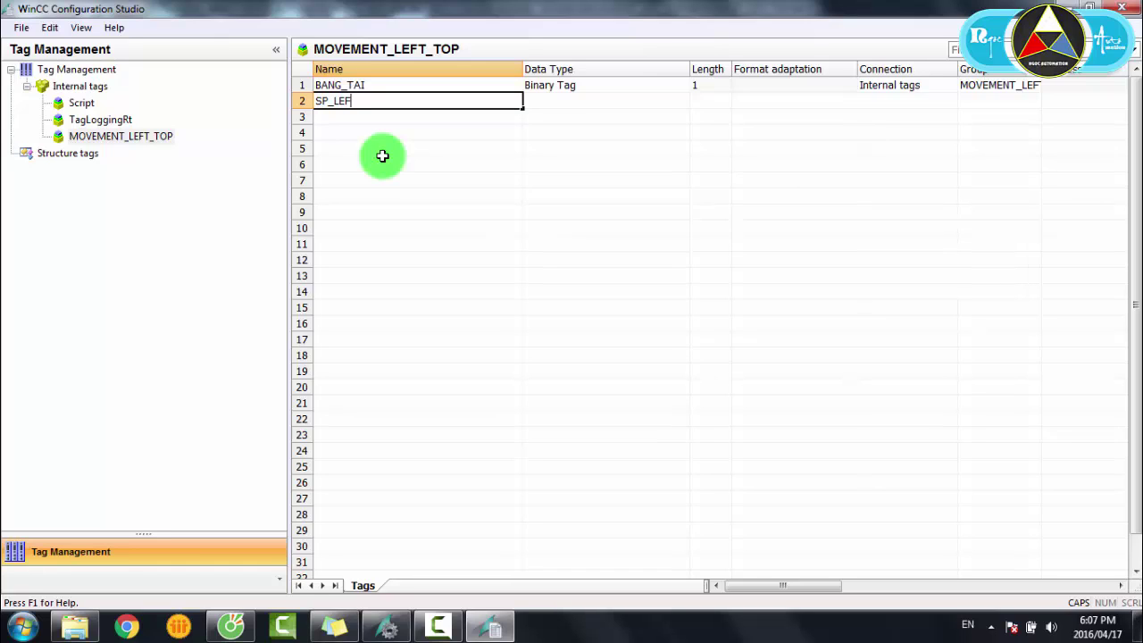
pyautogui.press('Return')
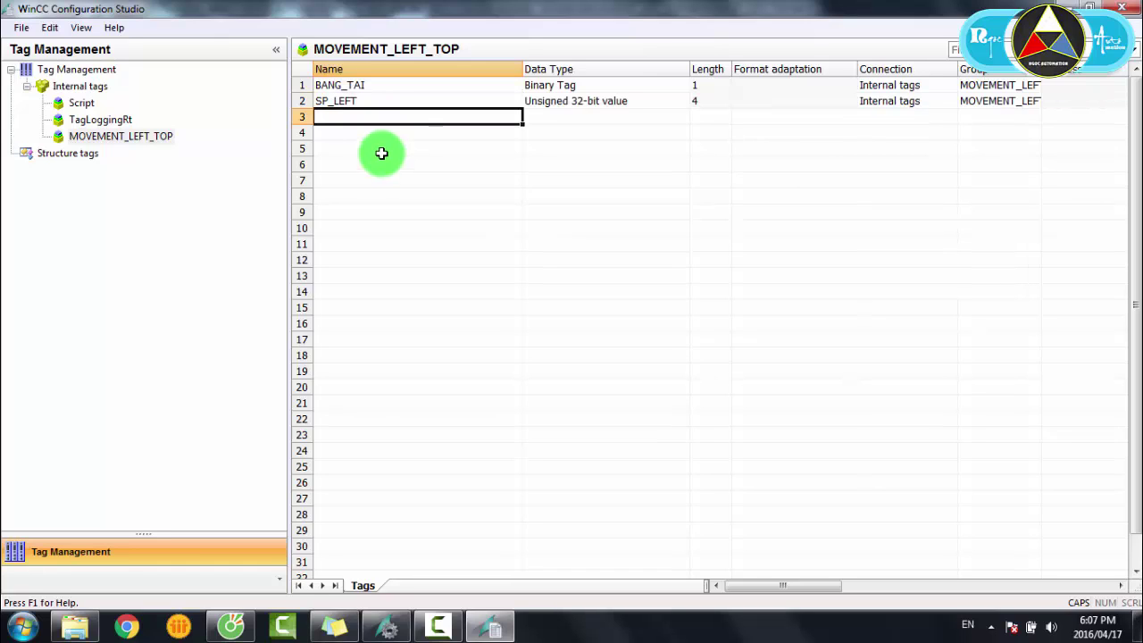
pyautogui.click(602, 101)
pyautogui.click(783, 135)
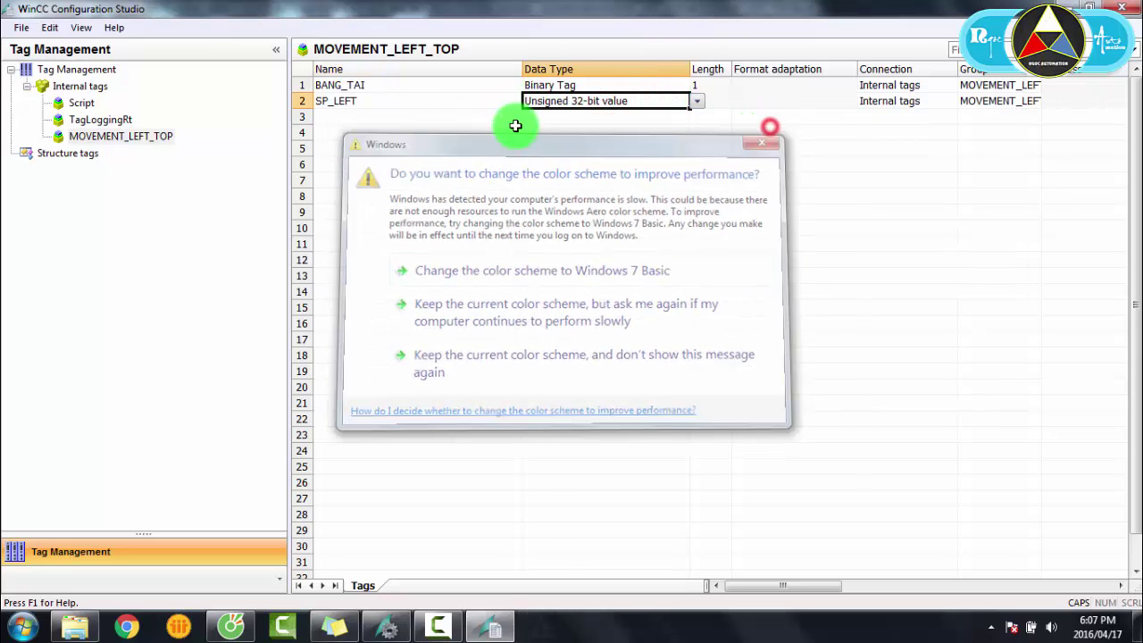
pyautogui.click(453, 118)
pyautogui.write('SP')
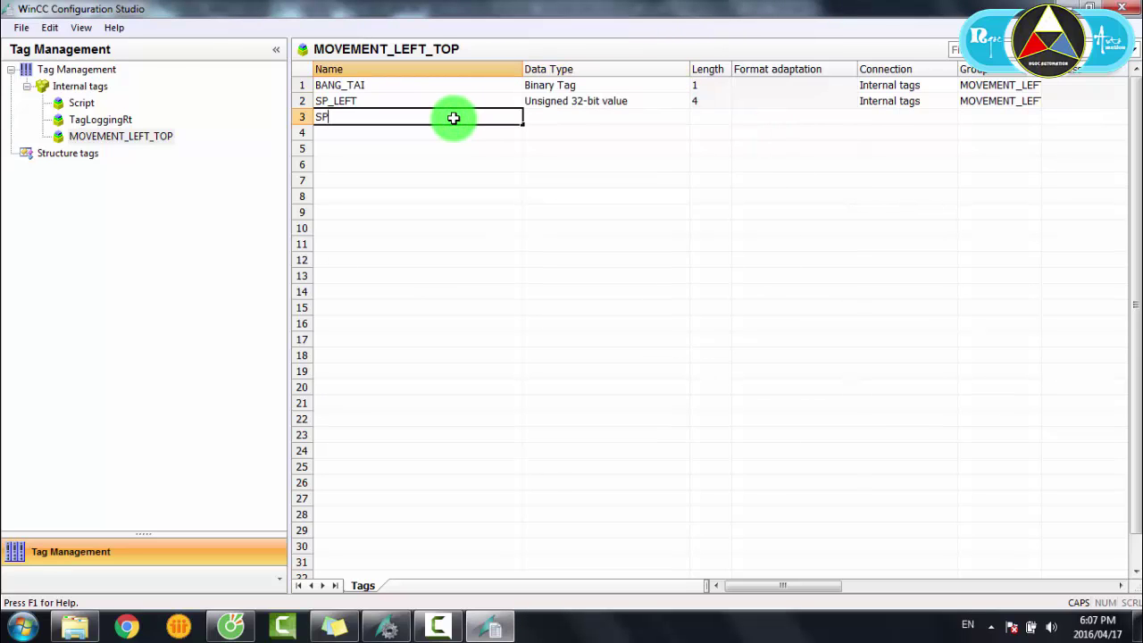
pyautogui.write('_TOP')
pyautogui.press('Return')
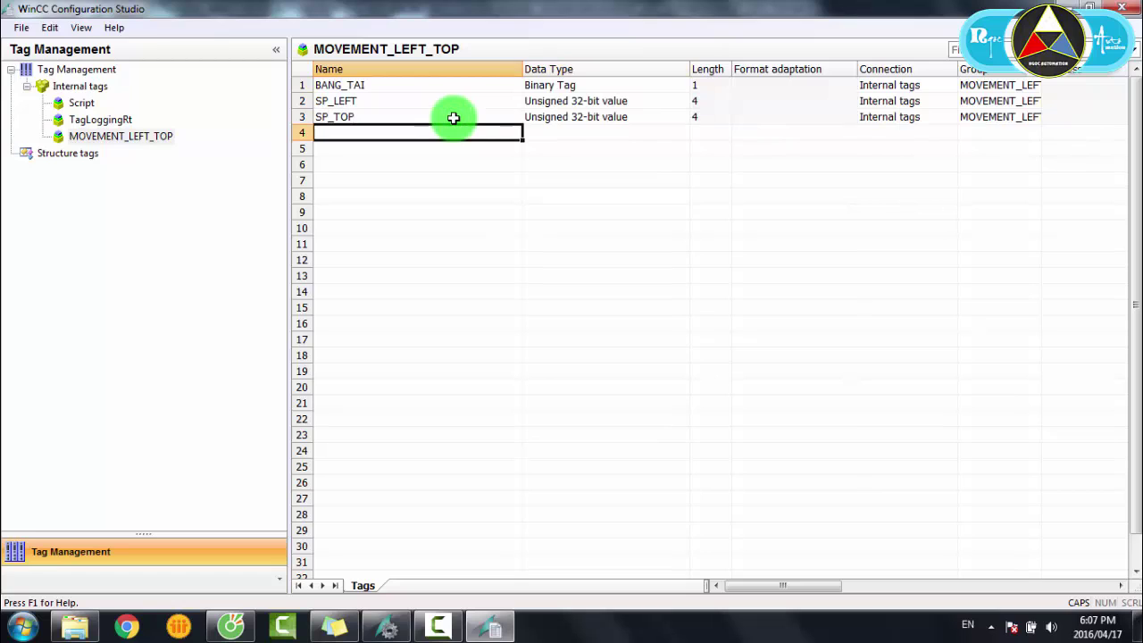
# Step: Copy the Binary Tag data type from BANG_TAI down to SP_LEFT and SP_TOP
pyautogui.click(580, 101)
pyautogui.click(636, 84)
pyautogui.moveTo(685, 92); pyautogui.dragTo(656, 128)
pyautogui.click(492, 165)
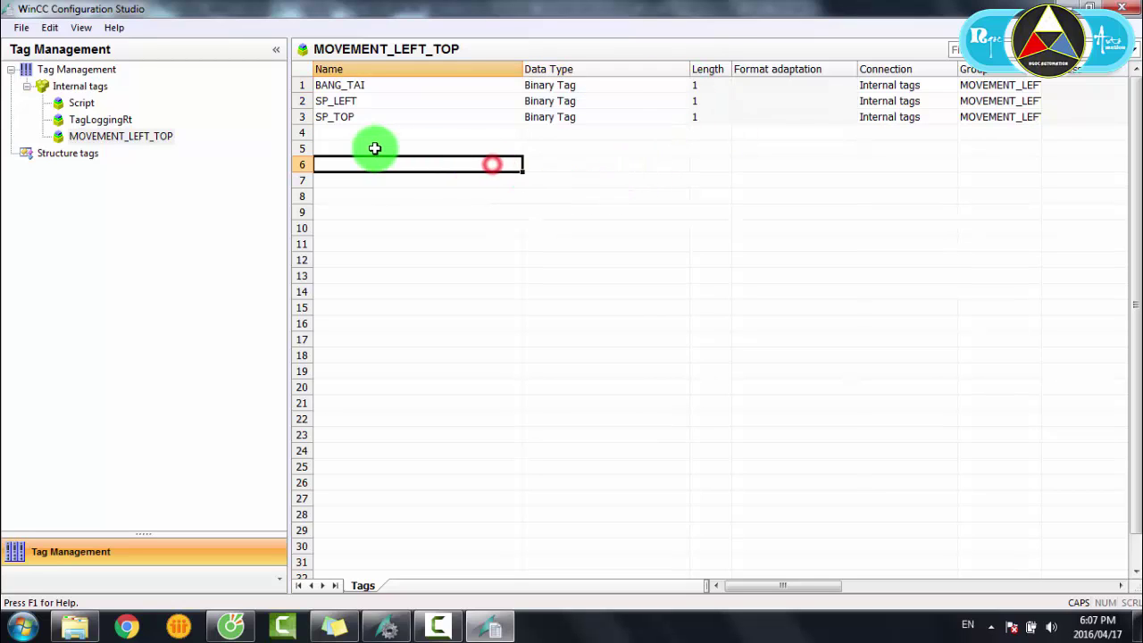
# Step: Review the names and data types of the BANG_TAI, SP_LEFT and SP_TOP tags
pyautogui.moveTo(358, 84); pyautogui.dragTo(1013, 120)
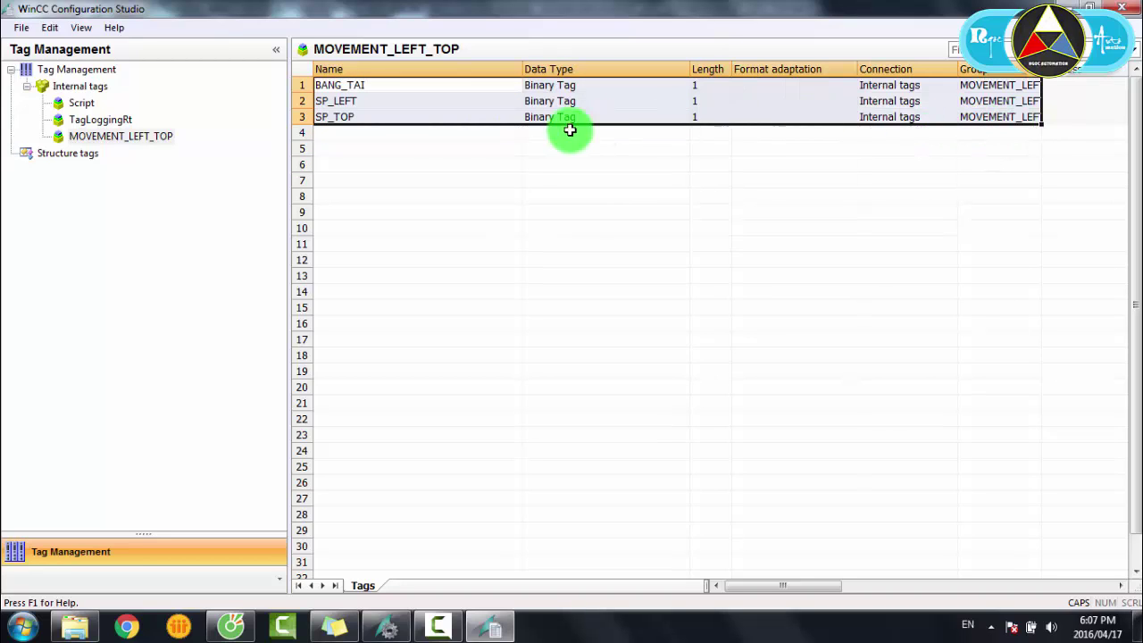
pyautogui.click(401, 99)
pyautogui.moveTo(346, 84); pyautogui.dragTo(546, 80)
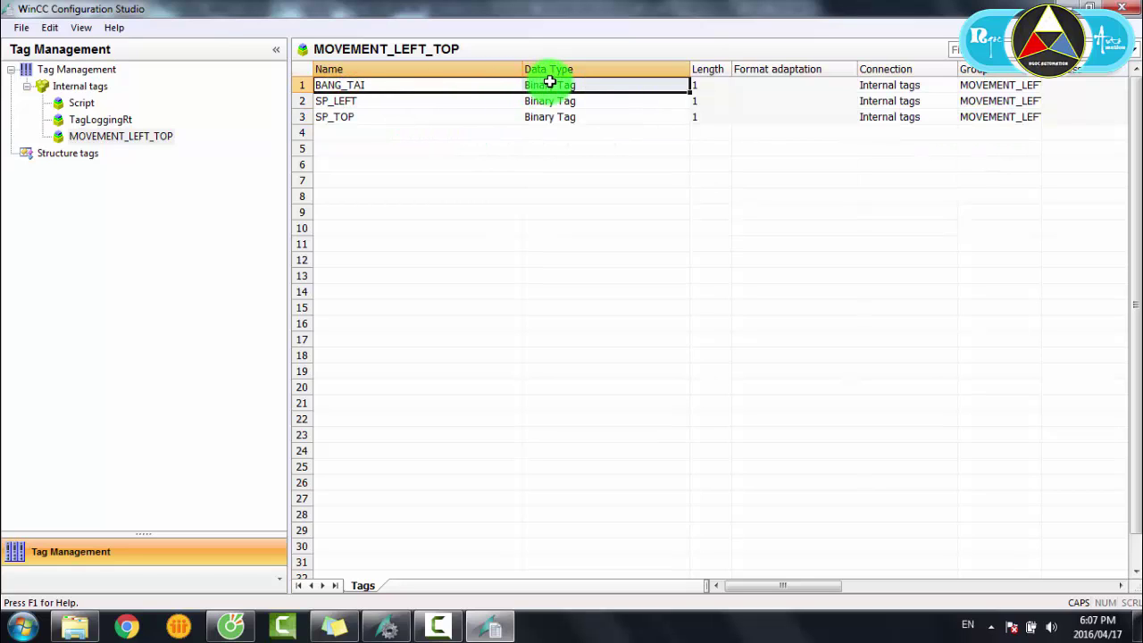
pyautogui.click(357, 100)
pyautogui.moveTo(469, 102); pyautogui.dragTo(697, 106)
pyautogui.moveTo(365, 116); pyautogui.dragTo(715, 122)
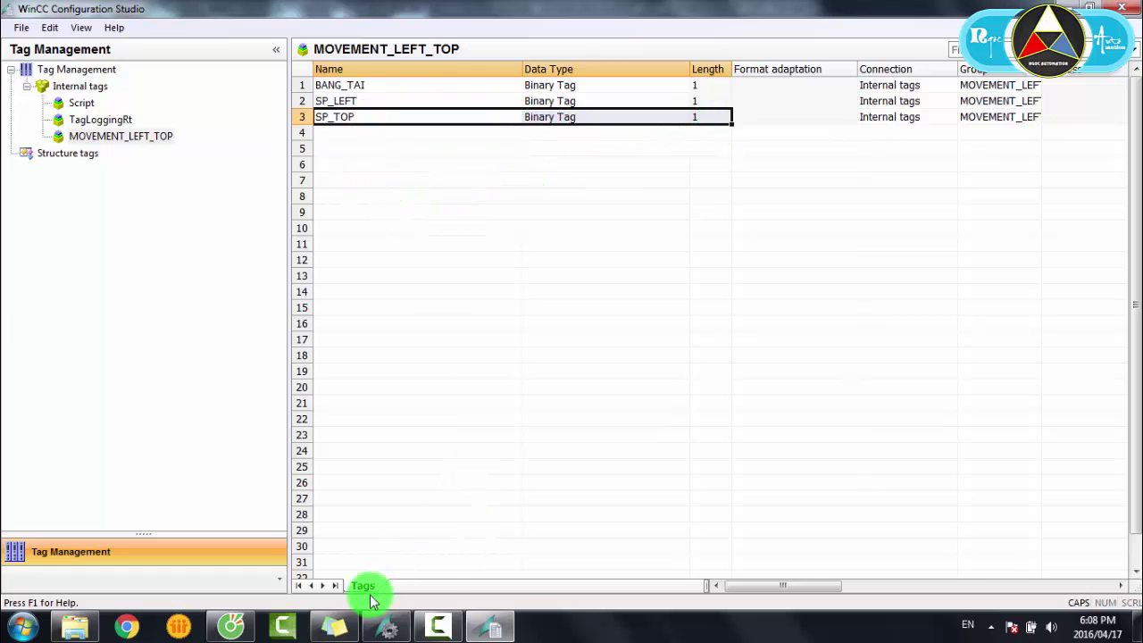
# Step: Switch to WinCC Explorer, create a new Graphics Designer picture and rename it MOVEMENT_LEFT_TOP
pyautogui.click(384, 625)
pyautogui.click(111, 116)
pyautogui.rightClick(117, 117)
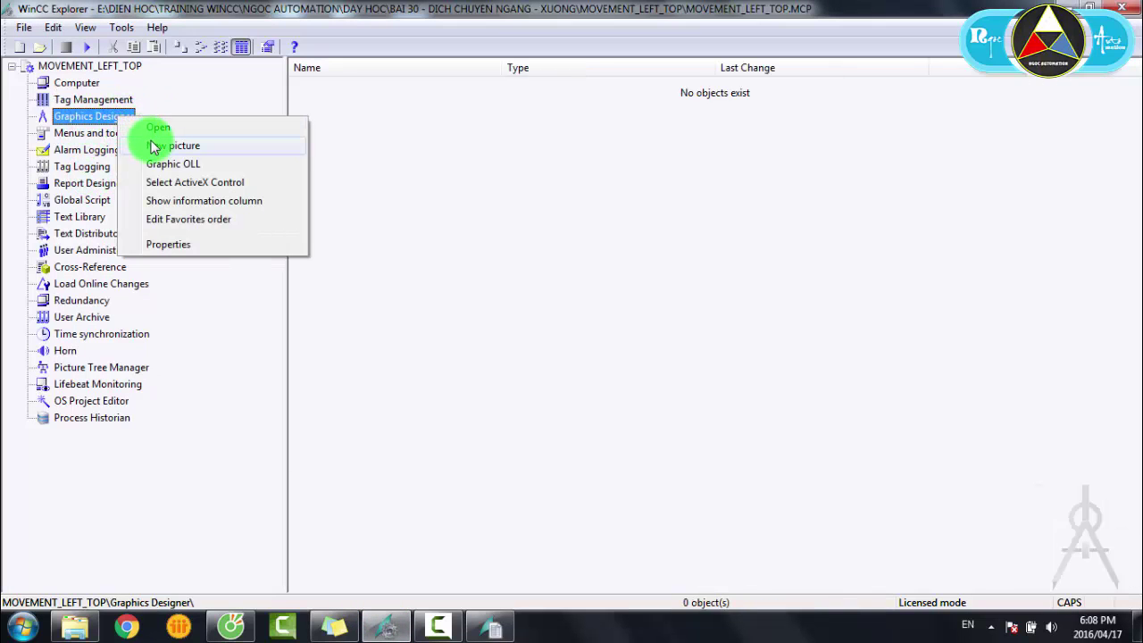
pyautogui.click(153, 146)
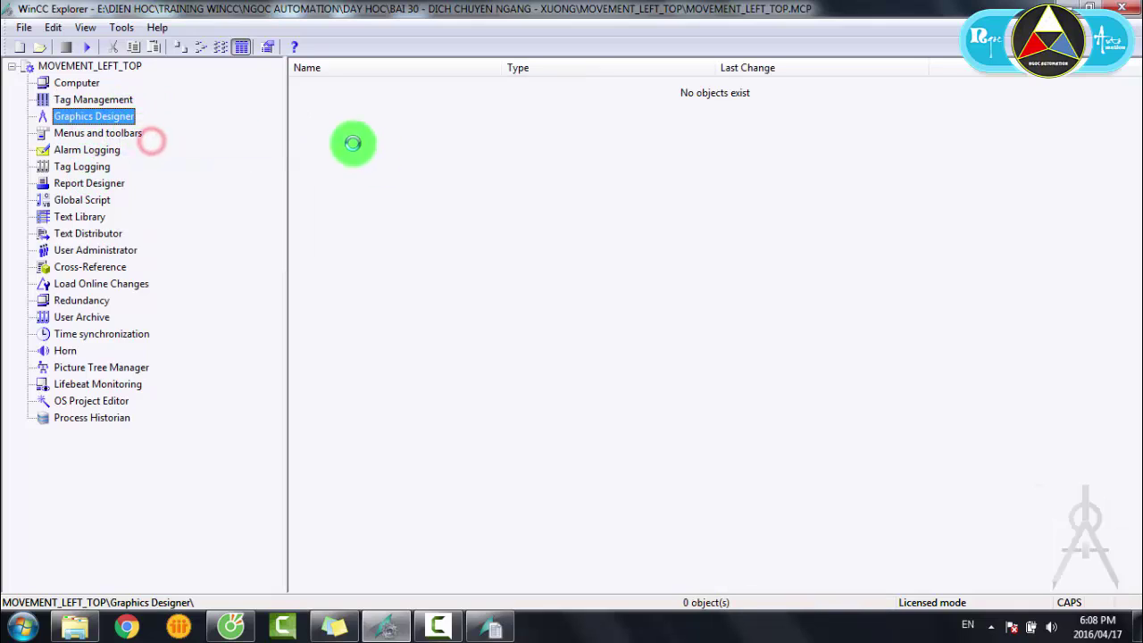
pyautogui.click(328, 93)
pyautogui.rightClick(329, 93)
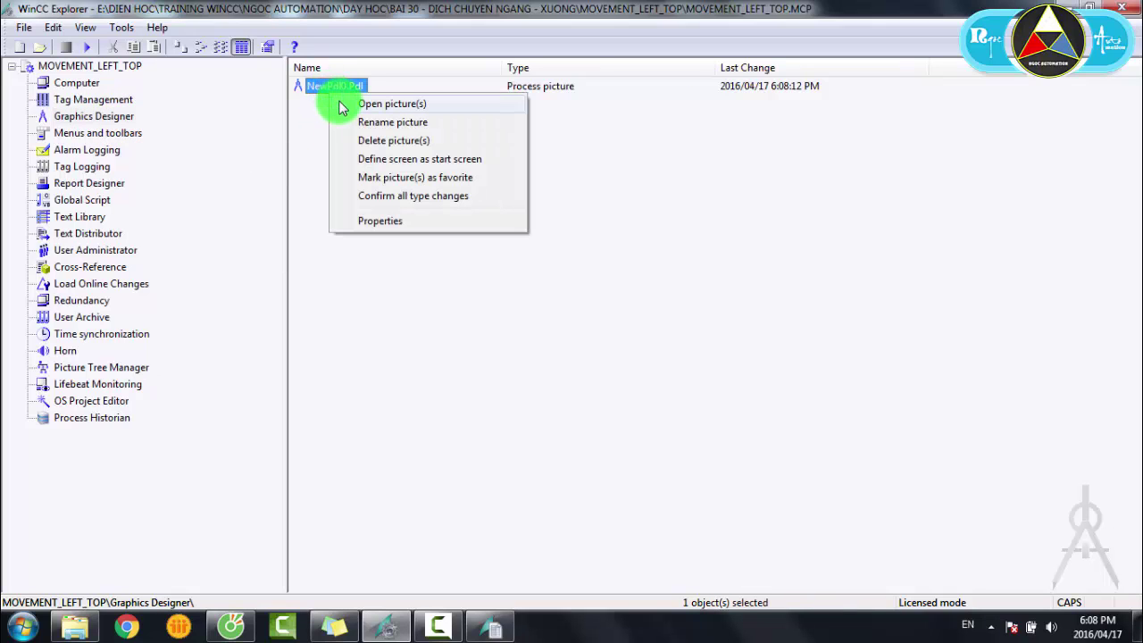
pyautogui.click(350, 117)
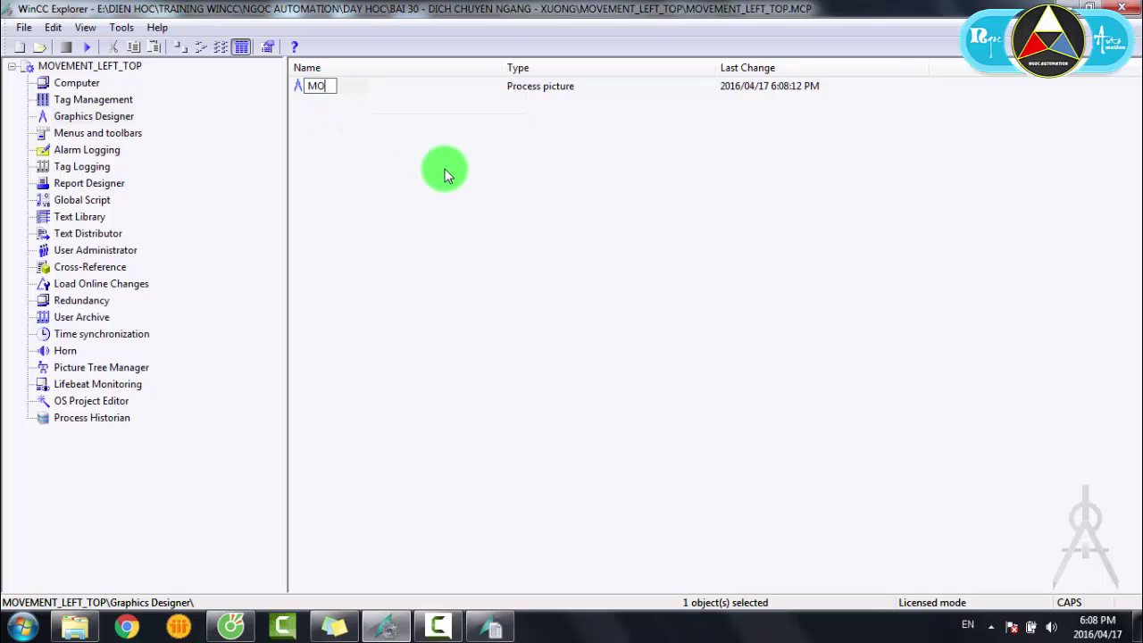
pyautogui.write('MOVEMENT_LEFT_TOP')
pyautogui.press('Return')
# Step: Open the MOVEMENT_LEFT_TOP picture in Graphics Designer and close the docked panes below the canvas
pyautogui.rightClick(339, 95)
pyautogui.click(377, 102)
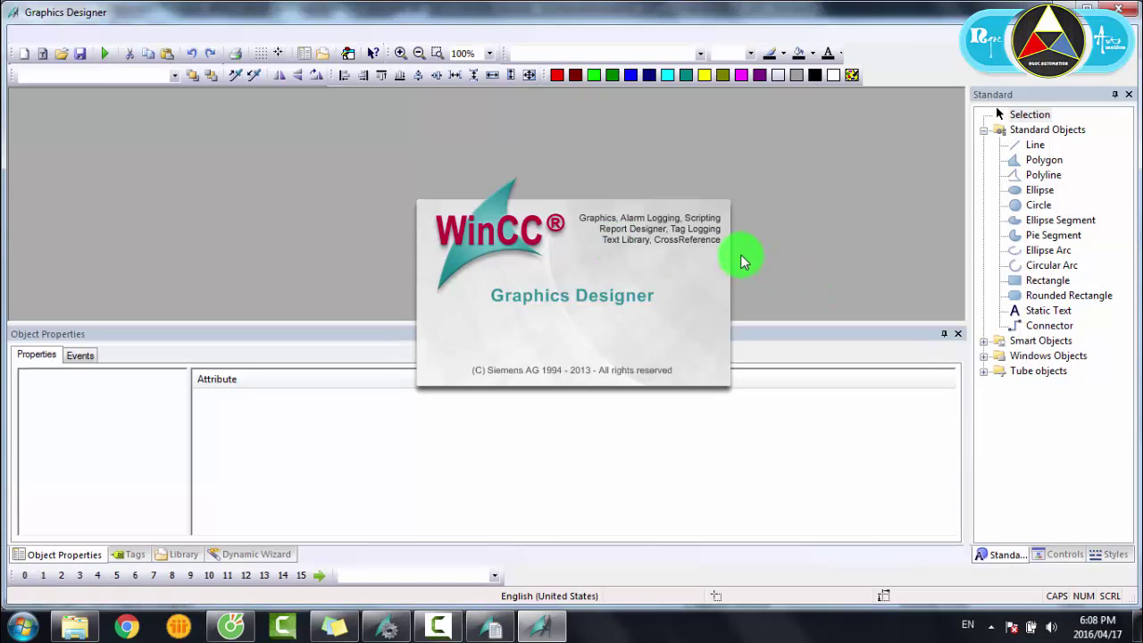
pyautogui.click(958, 334)
pyautogui.click(958, 334)
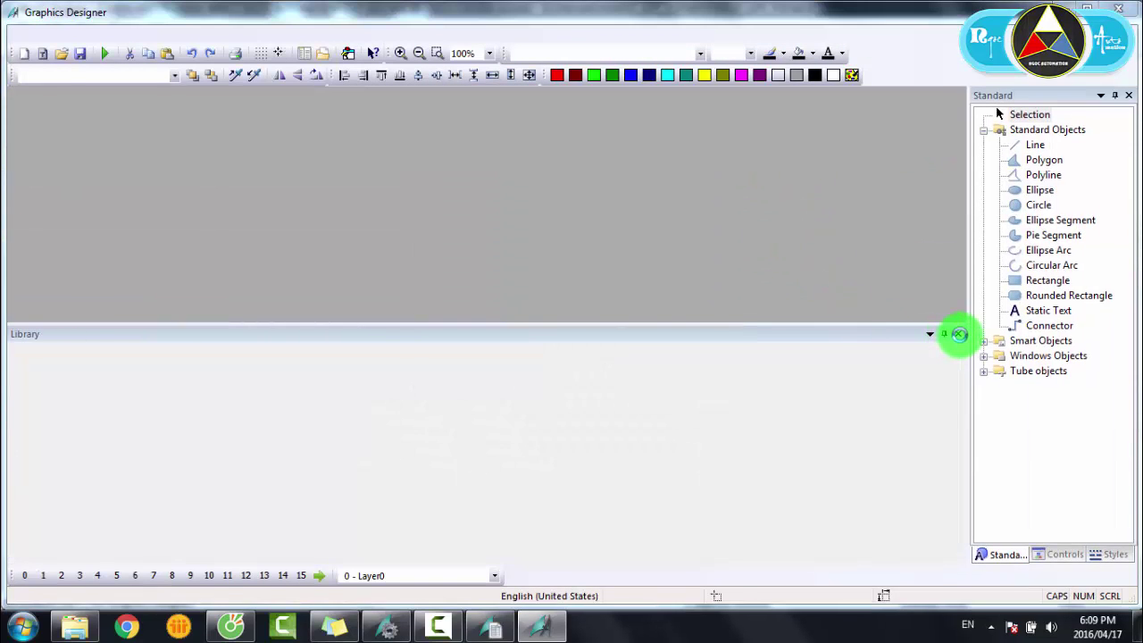
pyautogui.click(958, 335)
# Step: In the picture's geometry properties, set the picture width to 900 and the height to 500
pyautogui.rightClick(499, 216)
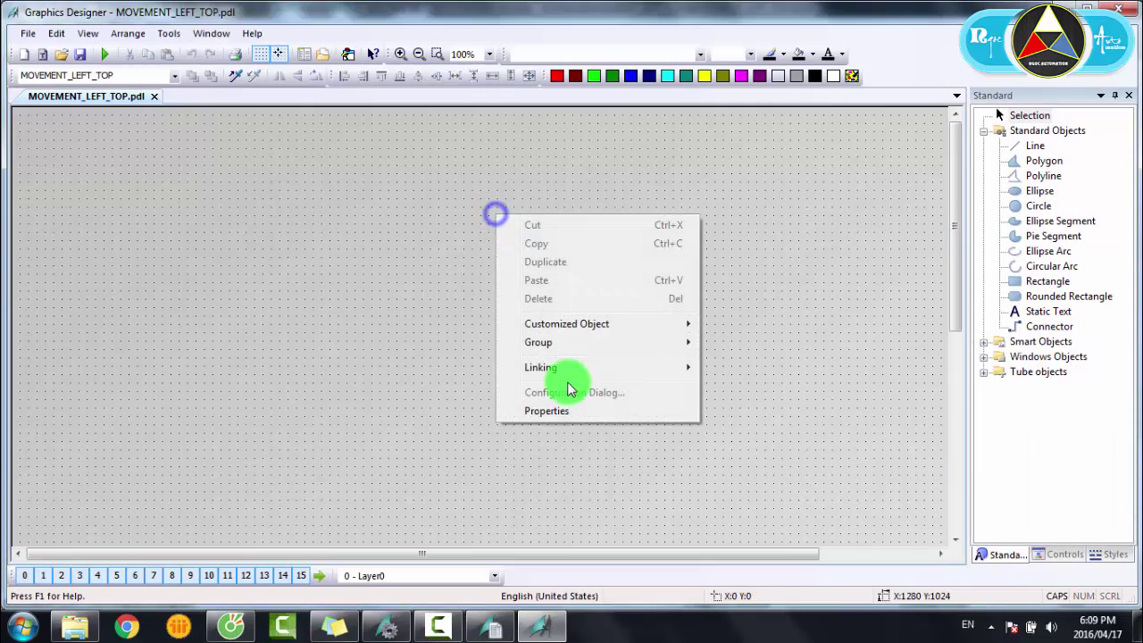
pyautogui.click(548, 411)
pyautogui.click(50, 391)
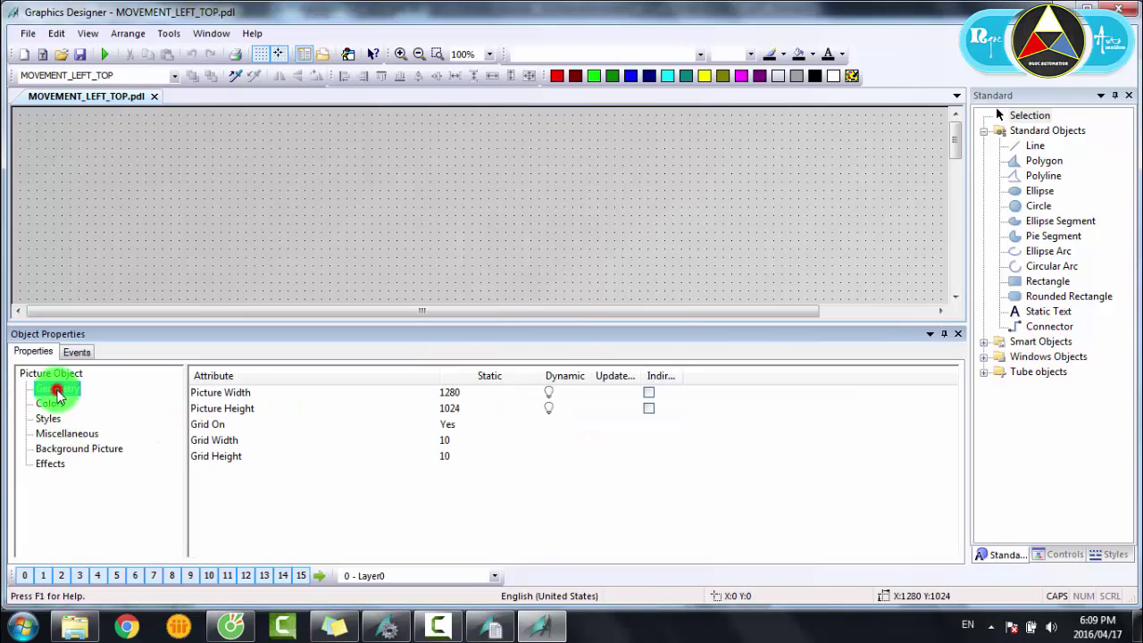
pyautogui.doubleClick(473, 392)
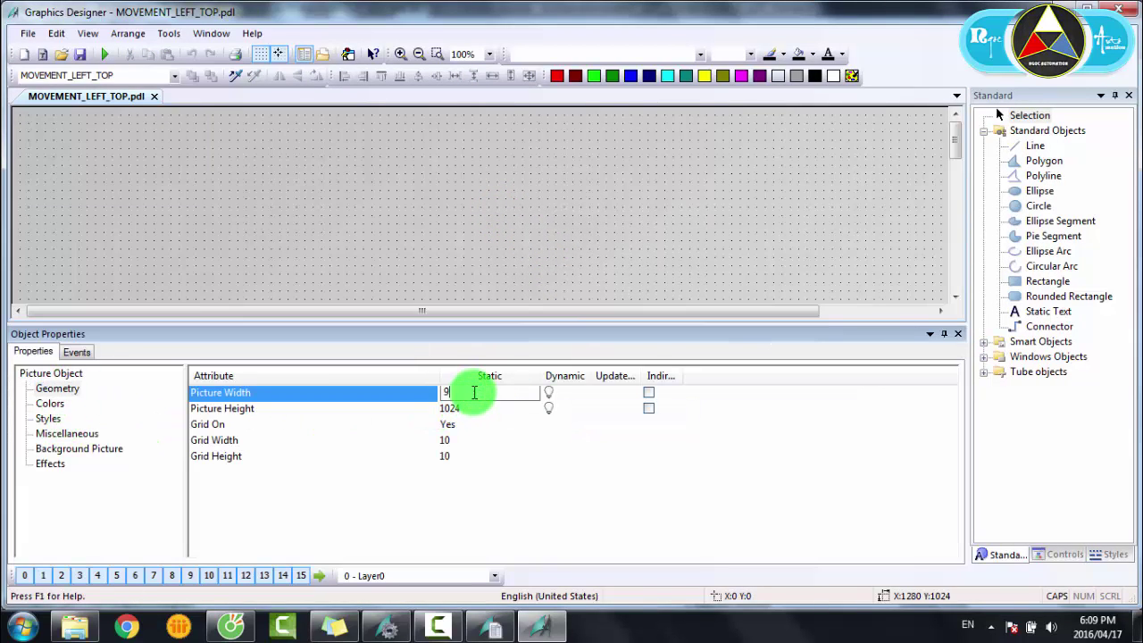
pyautogui.press('Return')
pyautogui.doubleClick(467, 408)
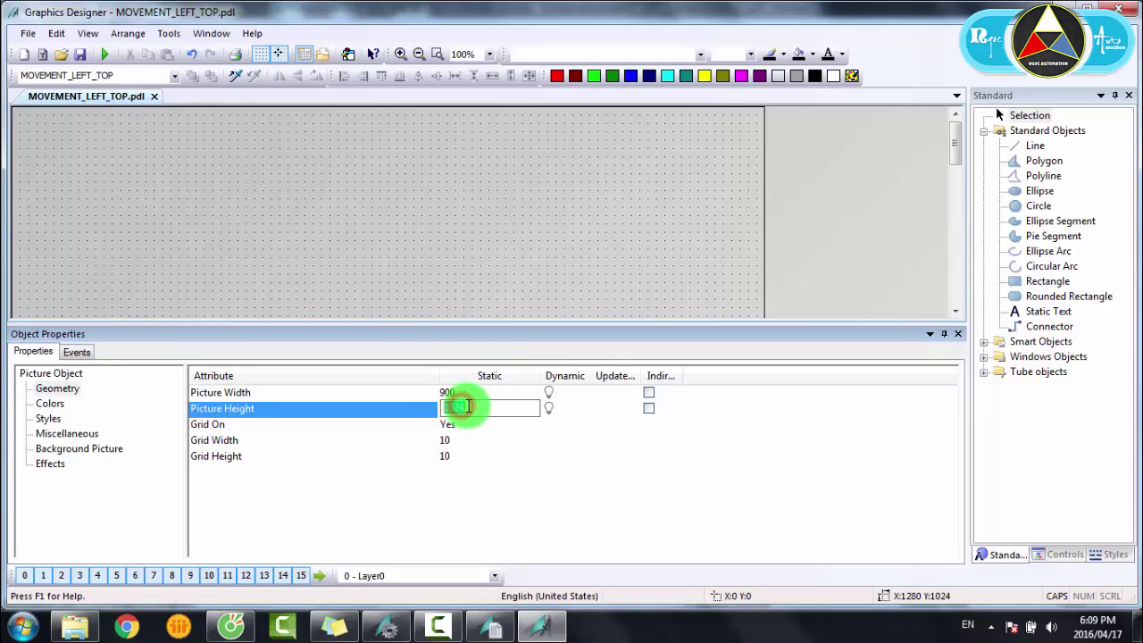
pyautogui.write('500')
pyautogui.press('Return')
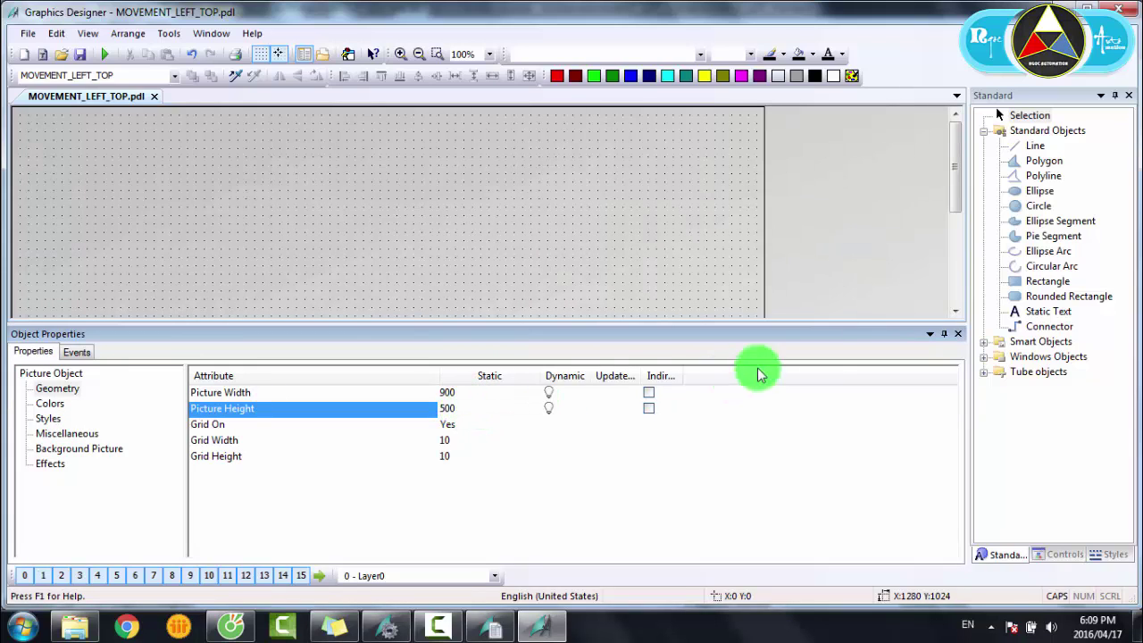
pyautogui.click(959, 333)
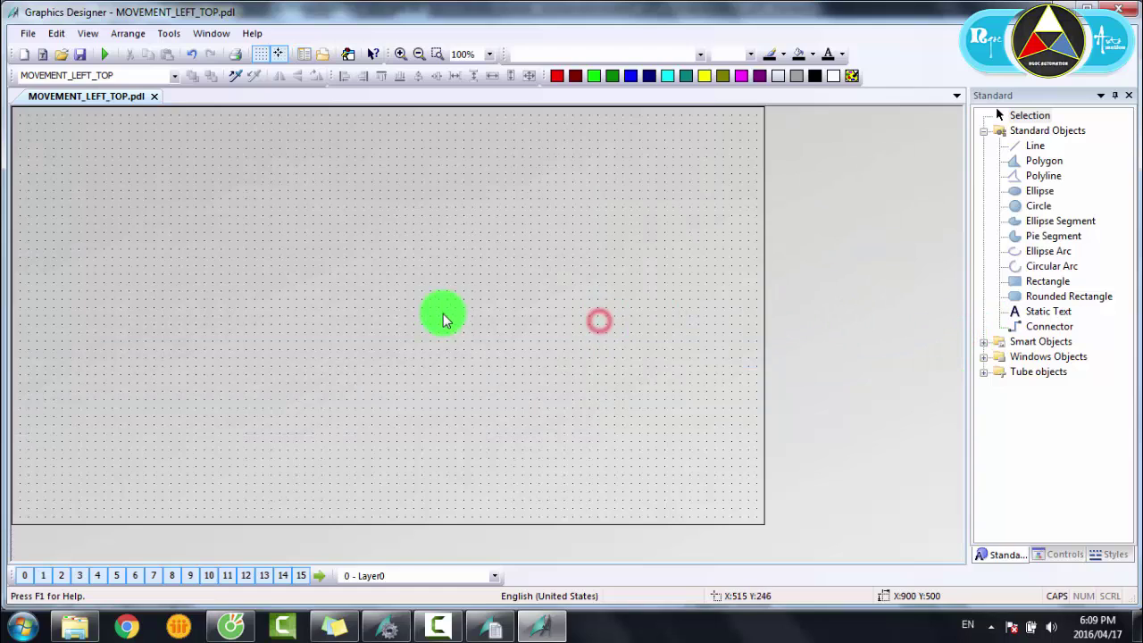
# Step: Show the Library and open the Siemens HMI Symbol Library 1.4.1 folder of the Global Library
pyautogui.click(88, 34)
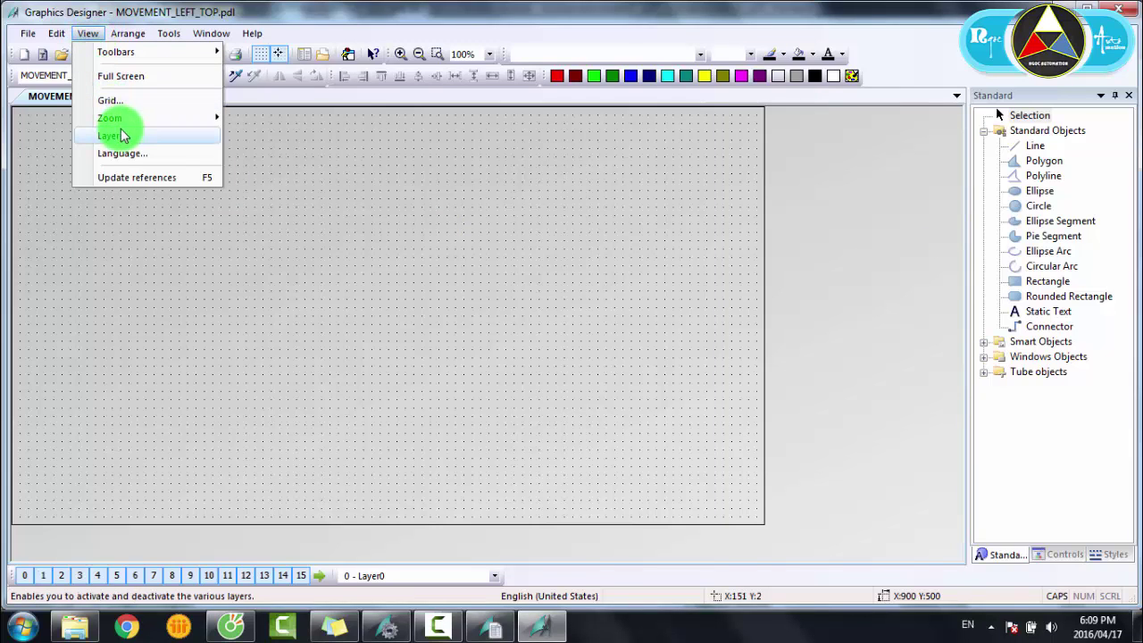
pyautogui.moveTo(116, 52)
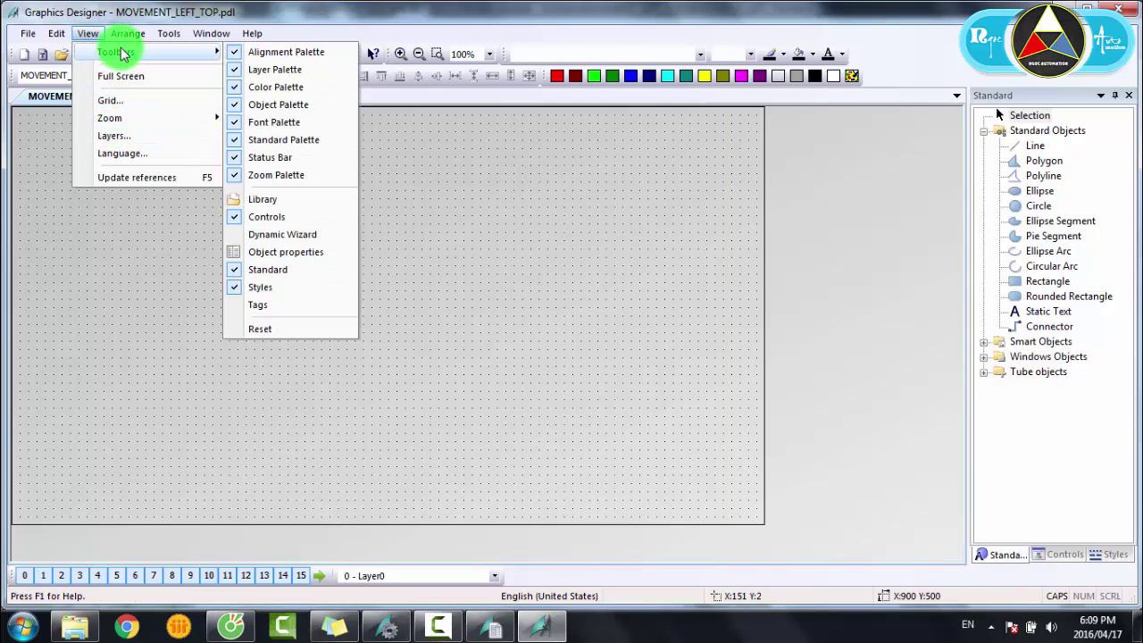
pyautogui.click(271, 201)
pyautogui.click(61, 388)
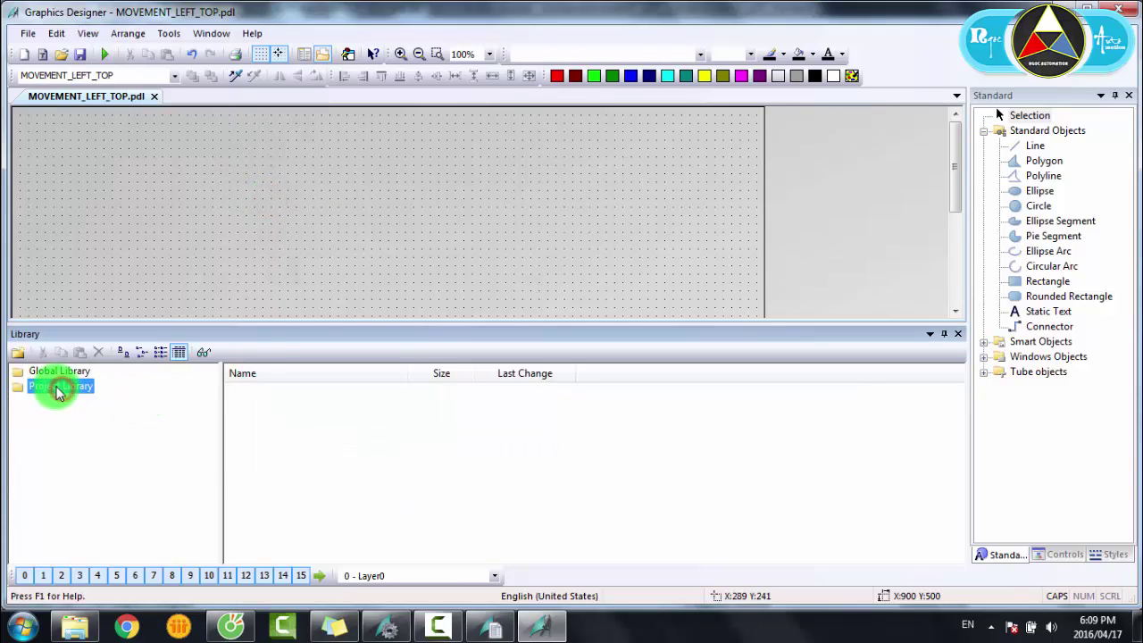
pyautogui.click(58, 371)
pyautogui.doubleClick(287, 439)
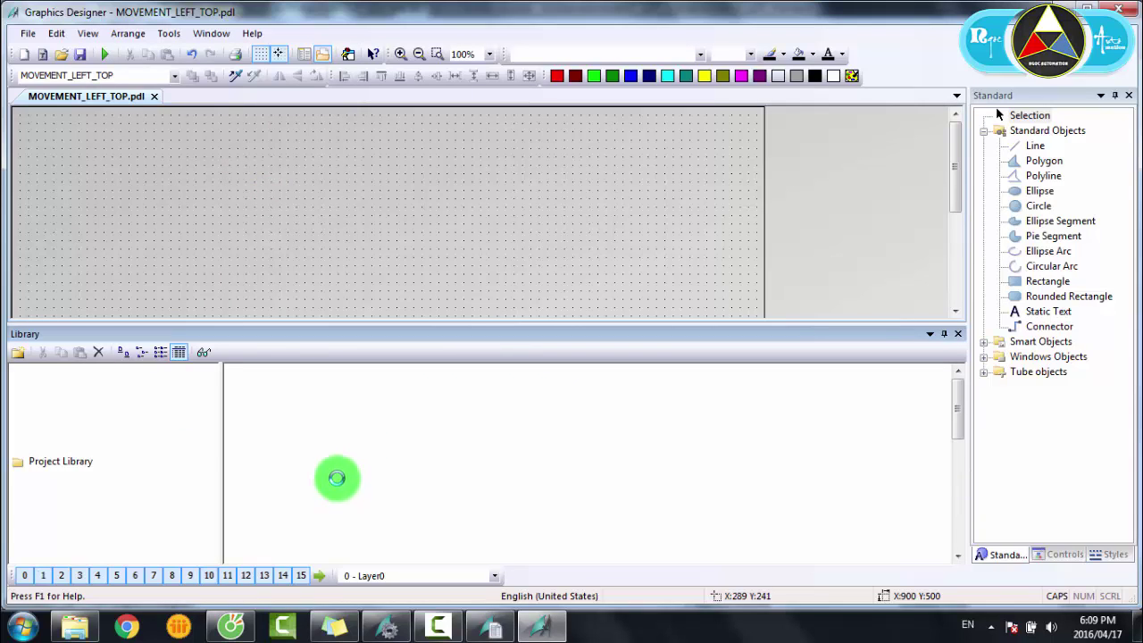
# Step: Turn on symbol previews and display the library's Conveyors, Misc. category as large icons
pyautogui.click(205, 353)
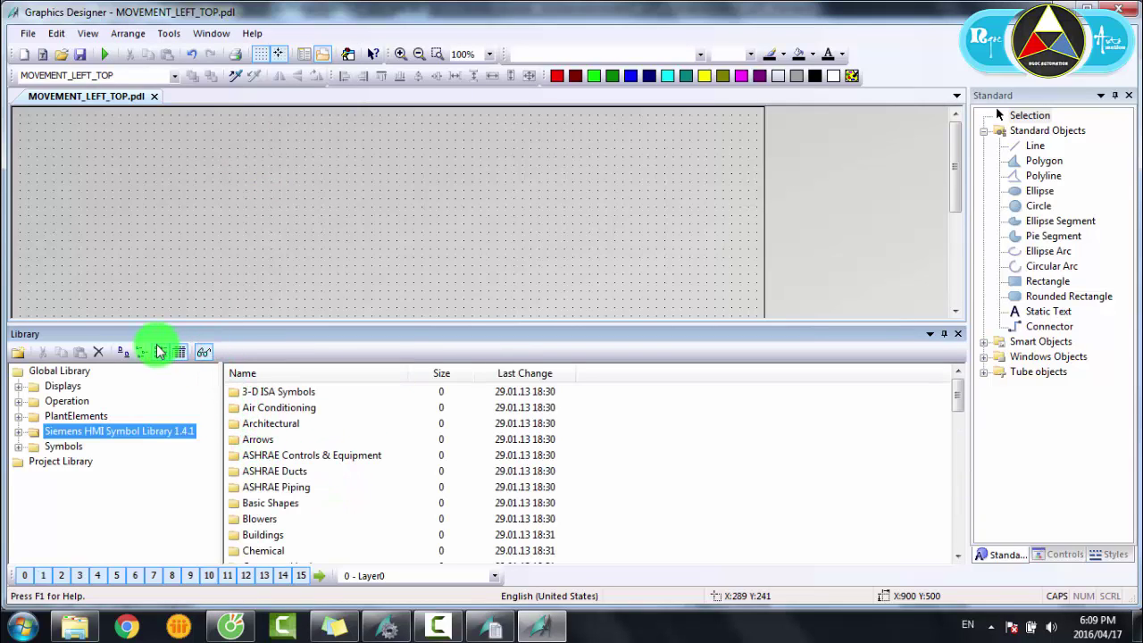
pyautogui.click(24, 433)
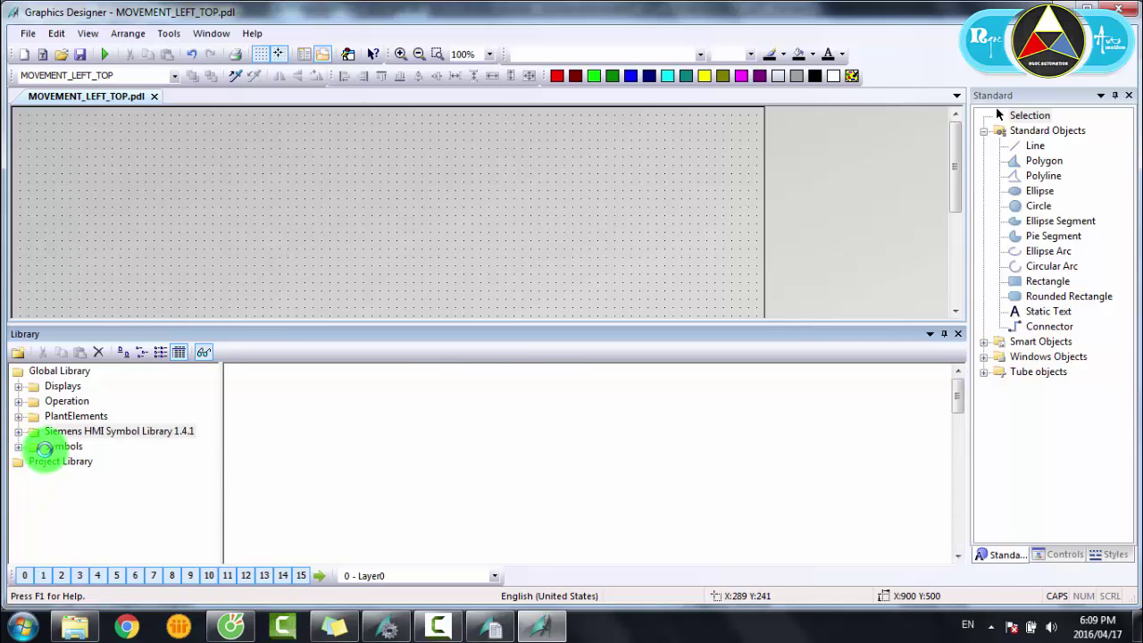
pyautogui.scroll(-2, 72, 505)
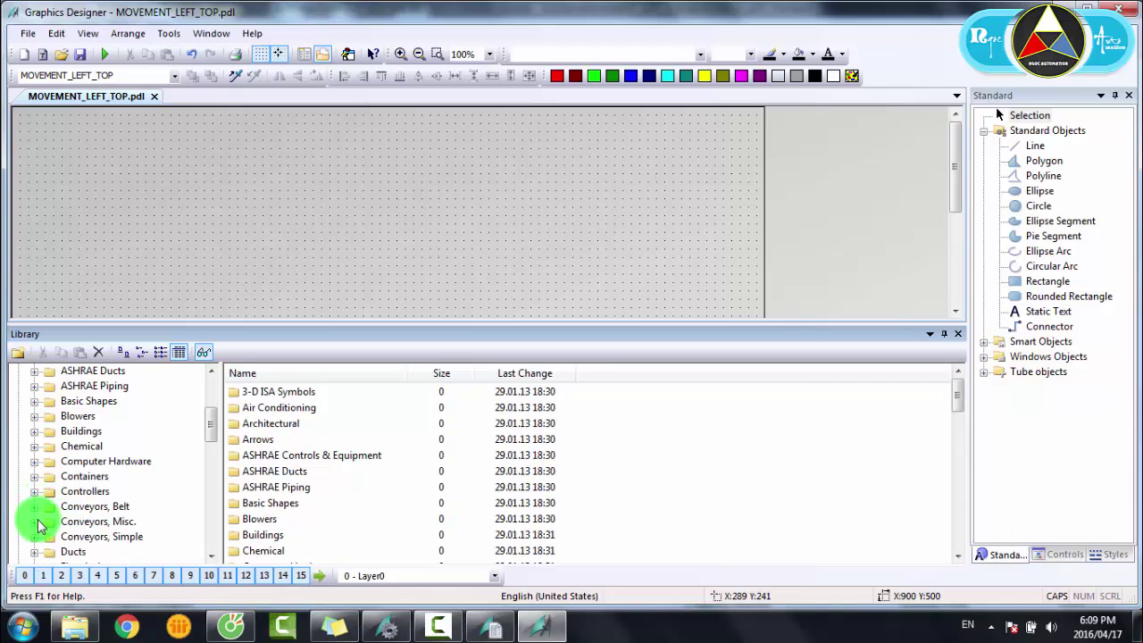
pyautogui.click(40, 526)
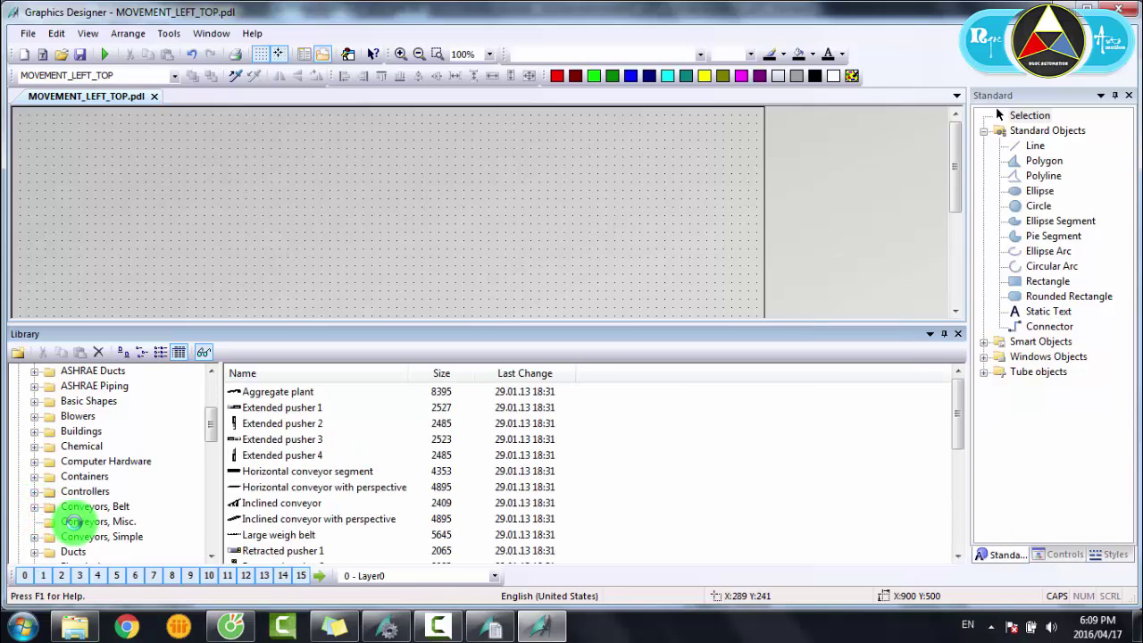
pyautogui.click(73, 523)
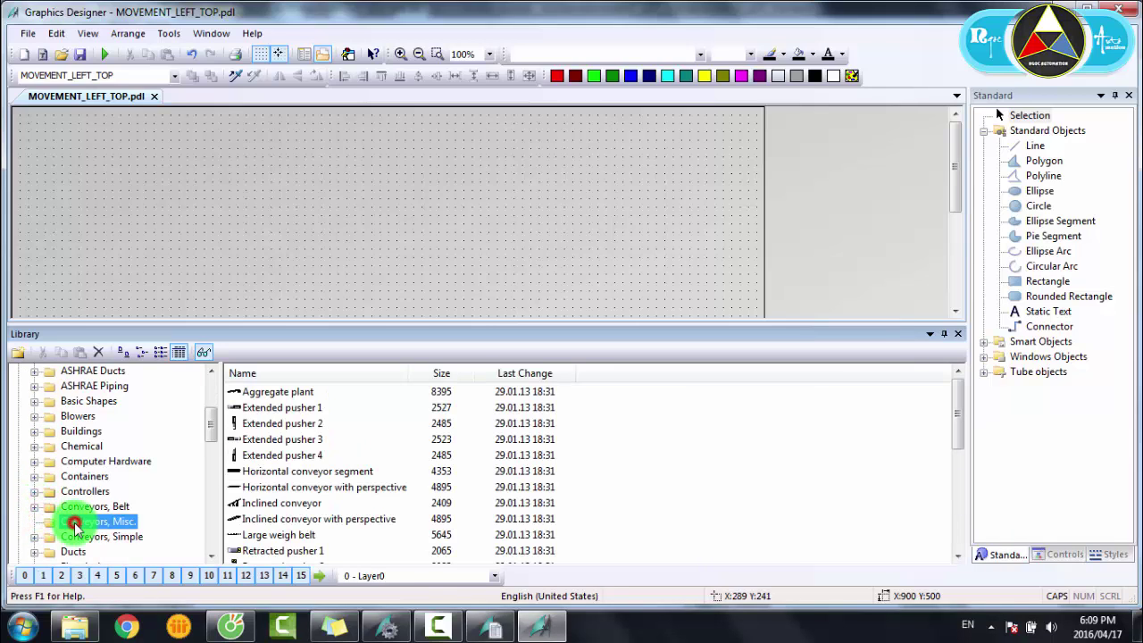
pyautogui.click(204, 355)
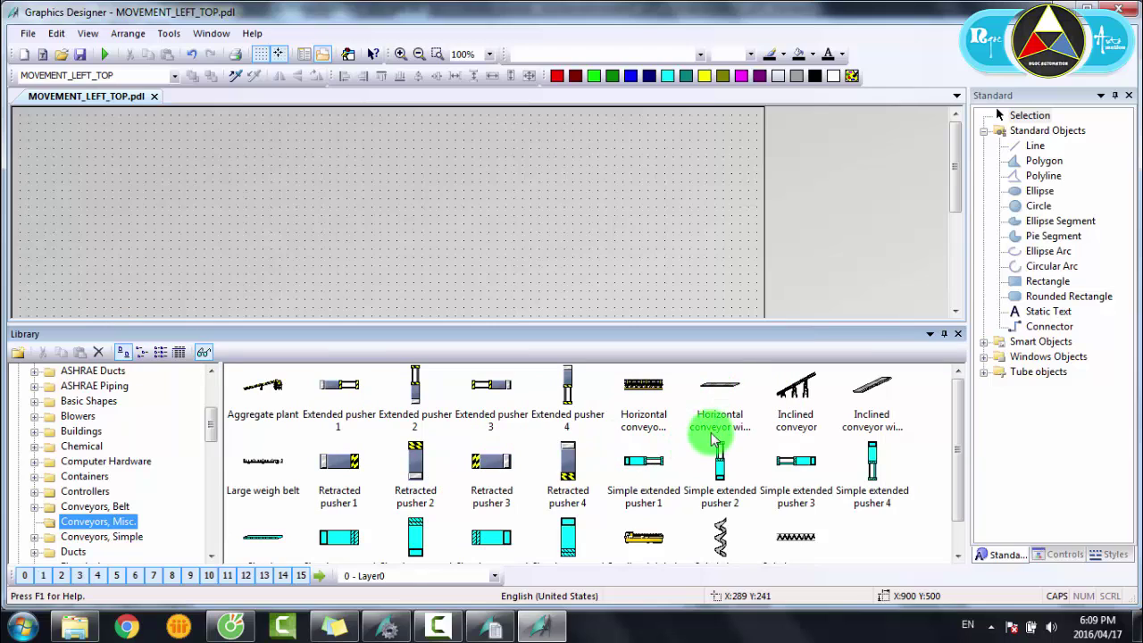
# Step: Place the horizontal conveyor with perspective on the picture at about X 280, Y 80, and close the Library
pyautogui.moveTo(731, 398); pyautogui.dragTo(255, 173)
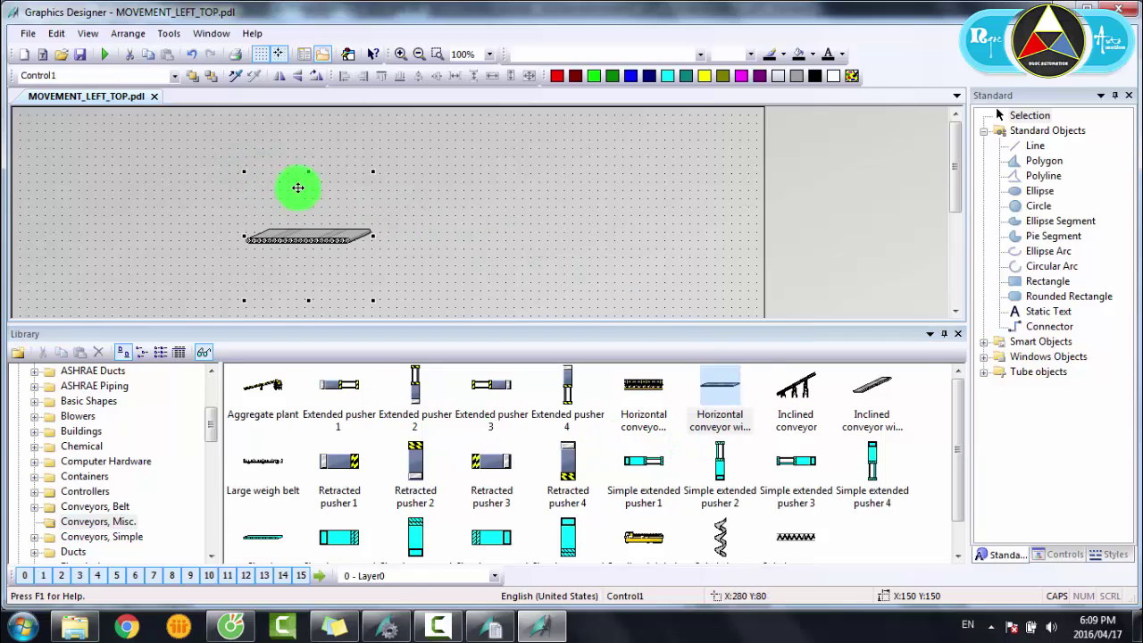
pyautogui.click(961, 335)
pyautogui.click(305, 236)
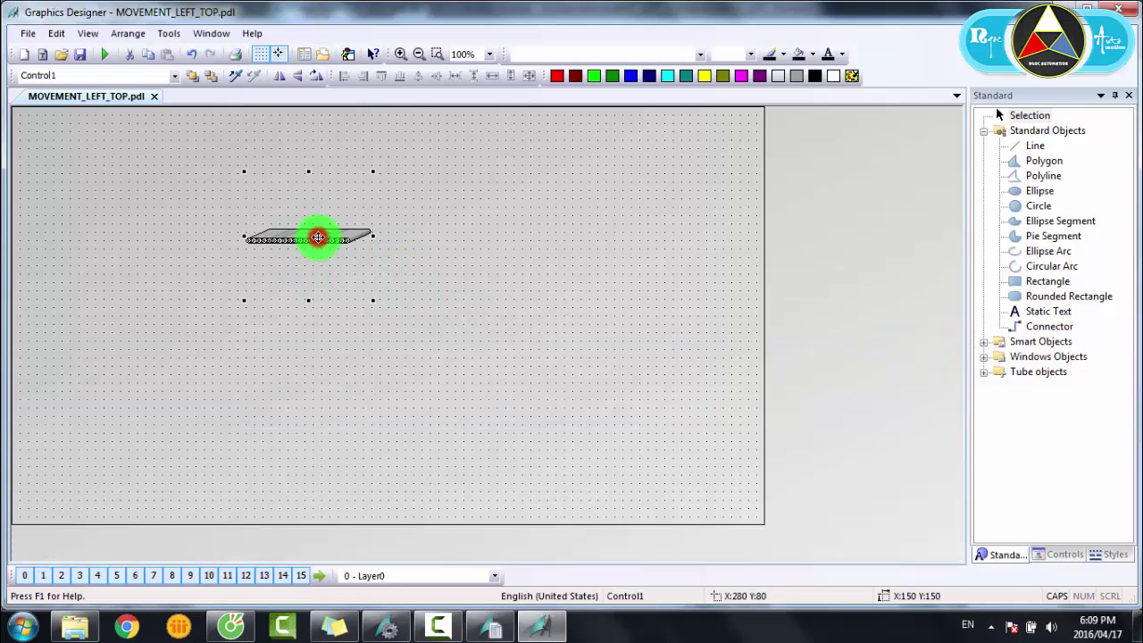
pyautogui.moveTo(362, 227); pyautogui.dragTo(378, 234)
pyautogui.click(314, 233)
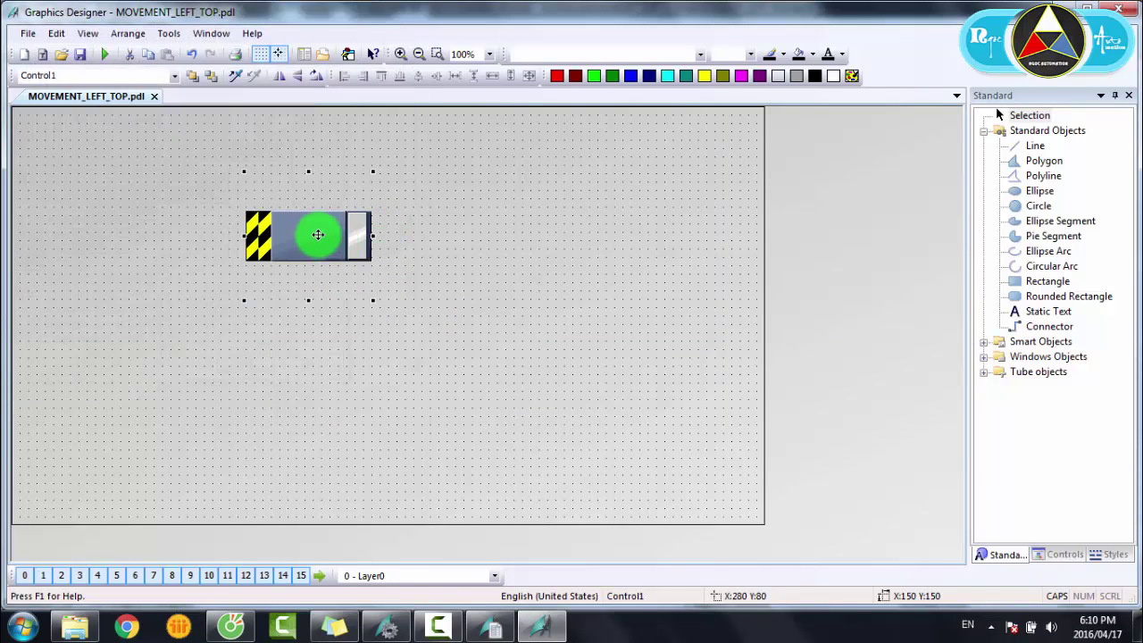
# Step: In the placed object's symbol properties, choose the horizontal conveyor with perspective, with Shaded appearance, Transparent background and Adjust enabled
pyautogui.doubleClick(316, 229)
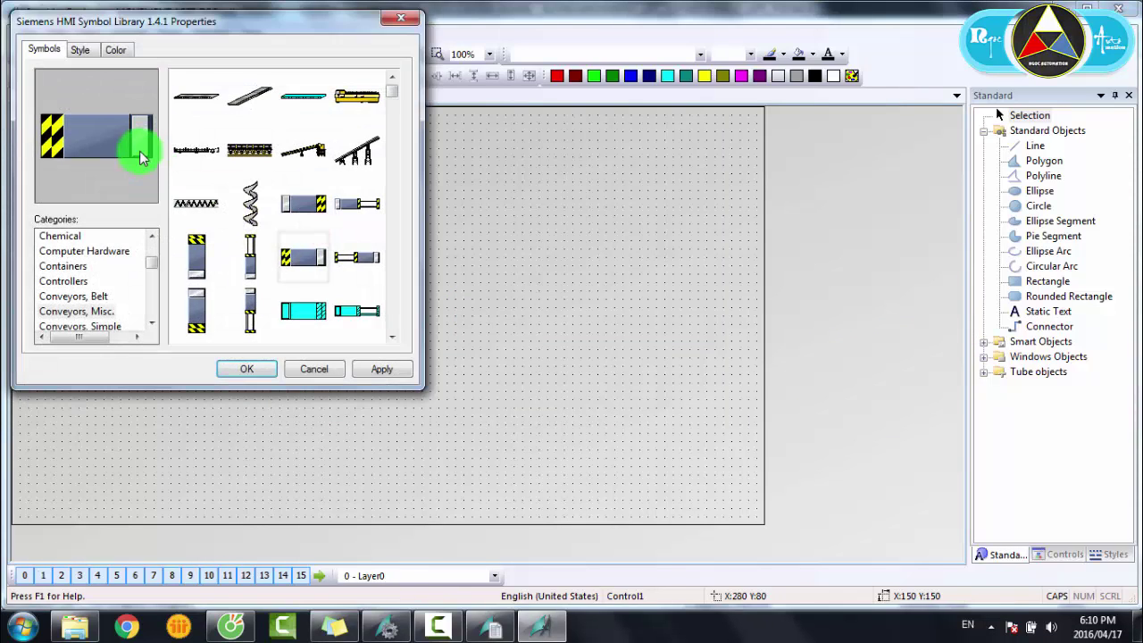
pyautogui.click(190, 95)
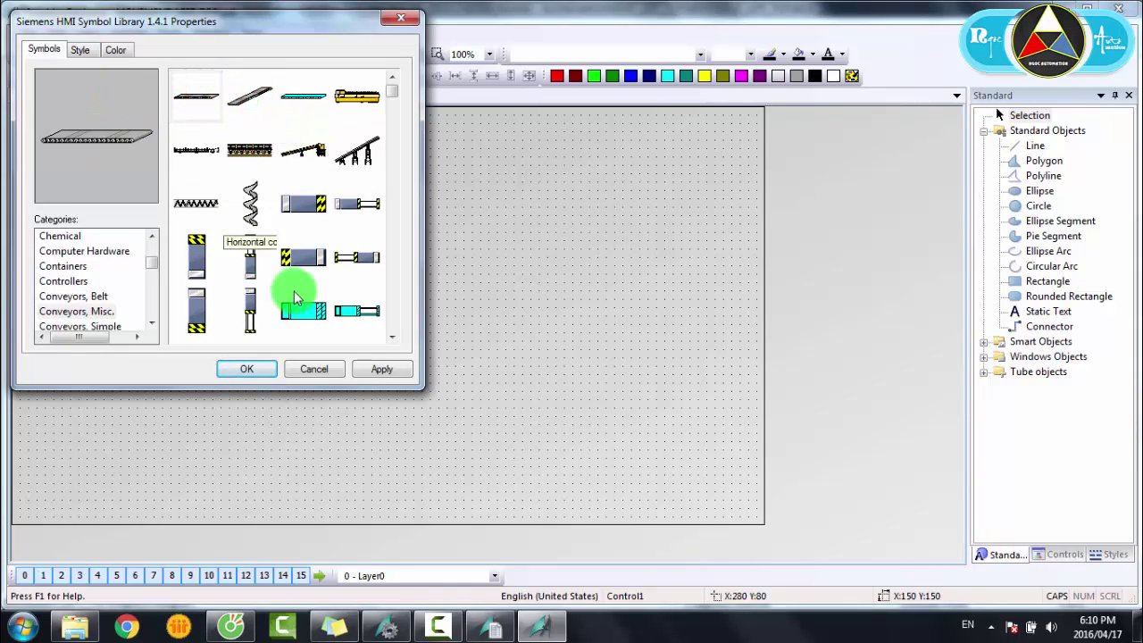
pyautogui.click(92, 51)
pyautogui.click(212, 106)
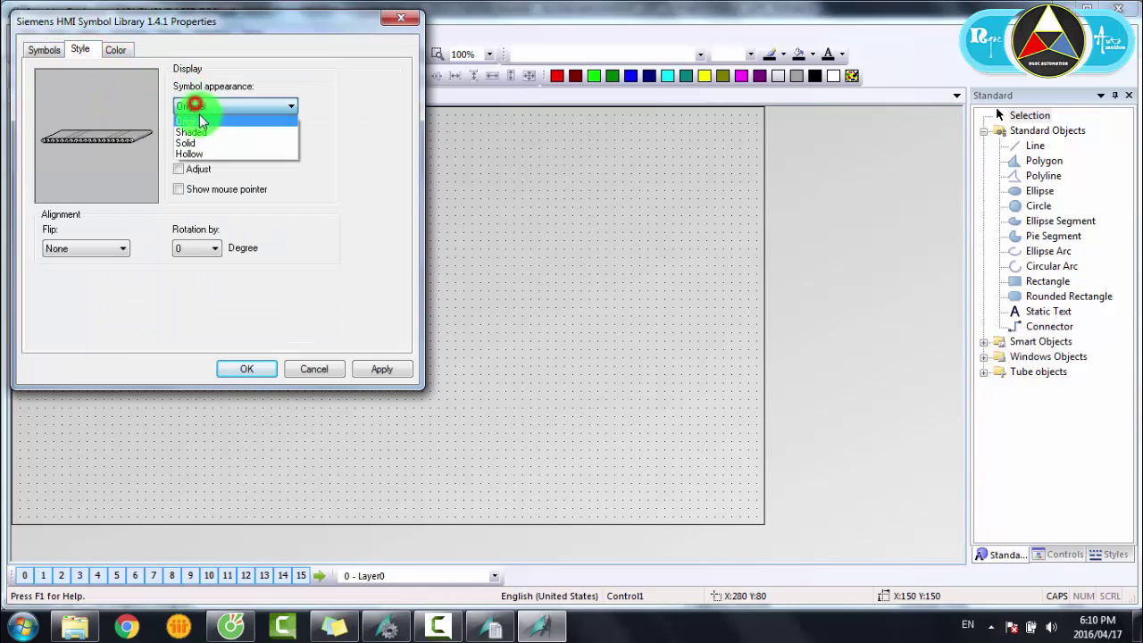
pyautogui.click(202, 127)
pyautogui.click(207, 146)
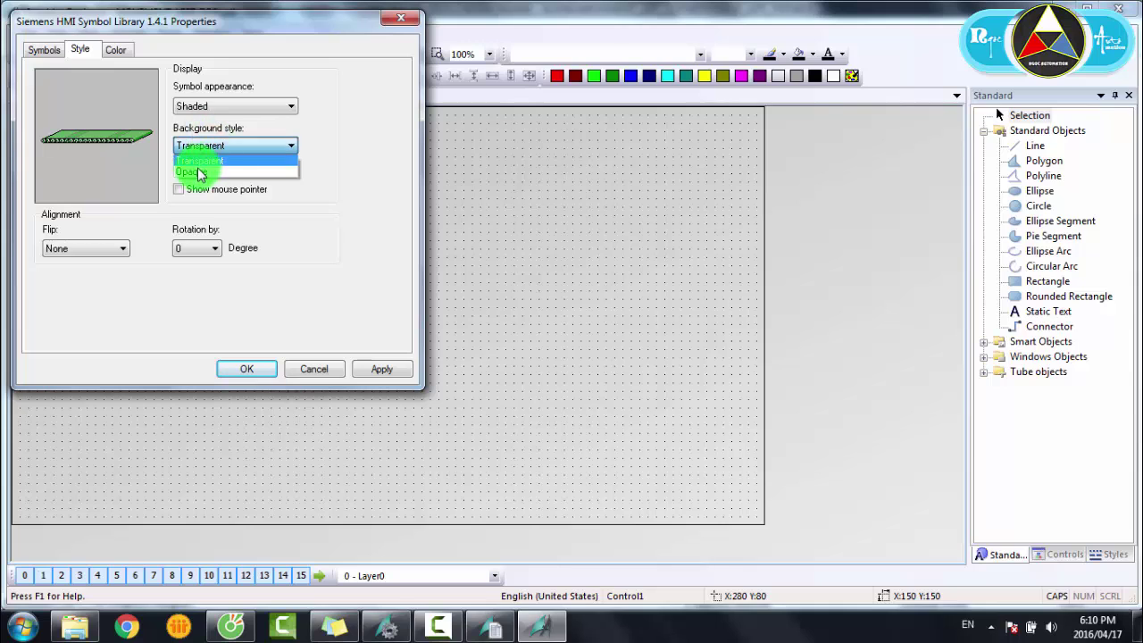
pyautogui.click(197, 157)
pyautogui.click(179, 169)
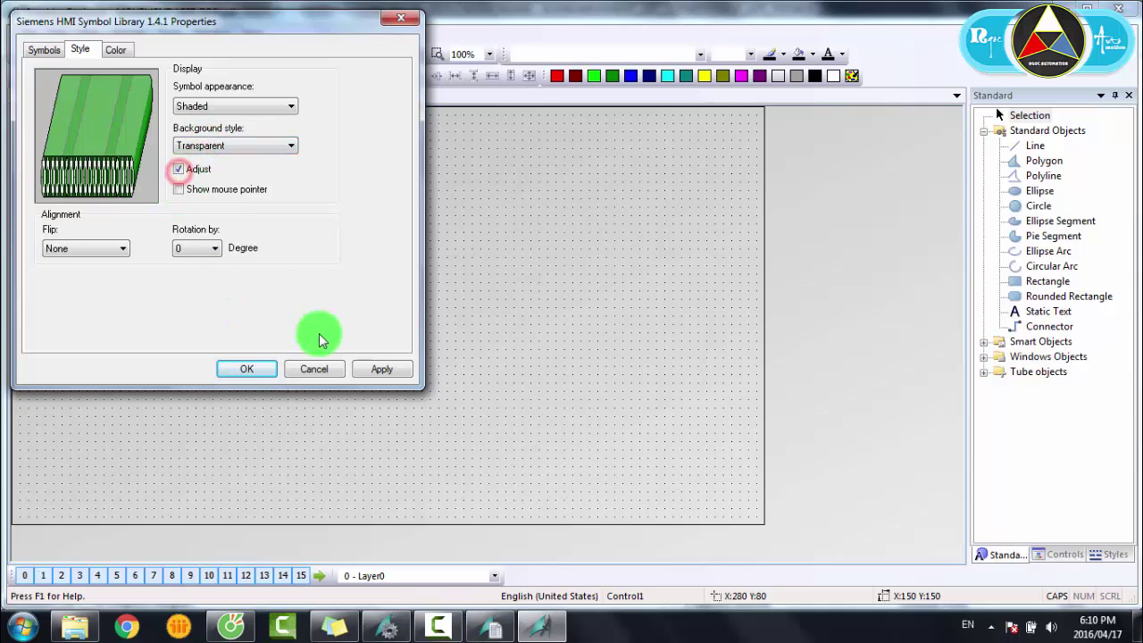
pyautogui.click(375, 366)
pyautogui.click(247, 369)
# Step: Resize the conveyor to about 220 by 40 and move it to about X 240, Y 170
pyautogui.click(364, 242)
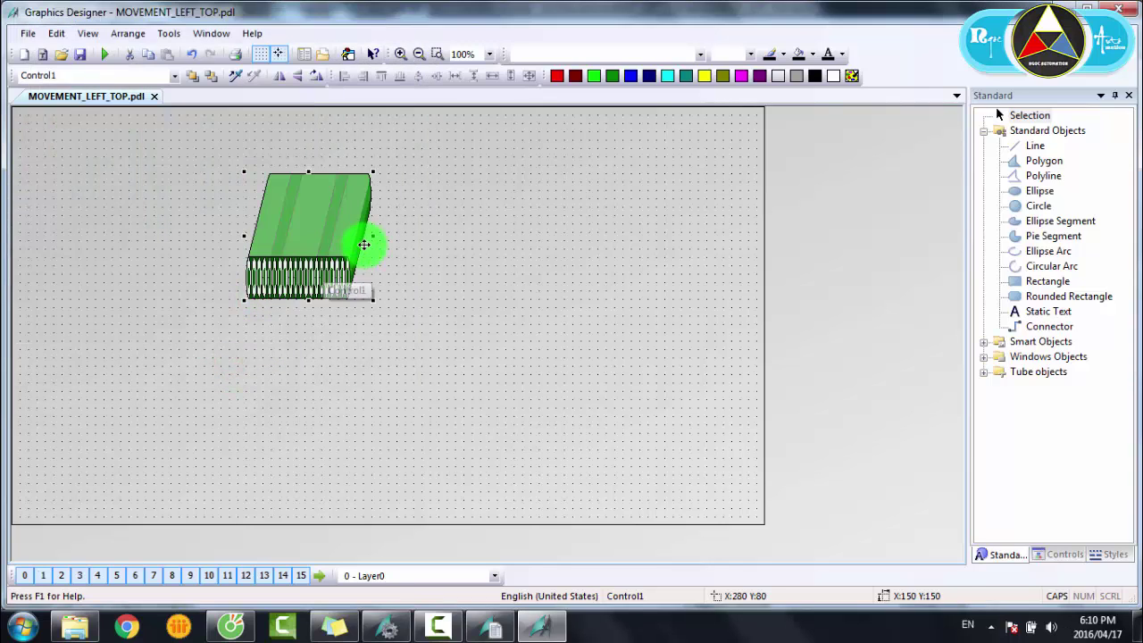
pyautogui.moveTo(372, 236); pyautogui.dragTo(512, 234)
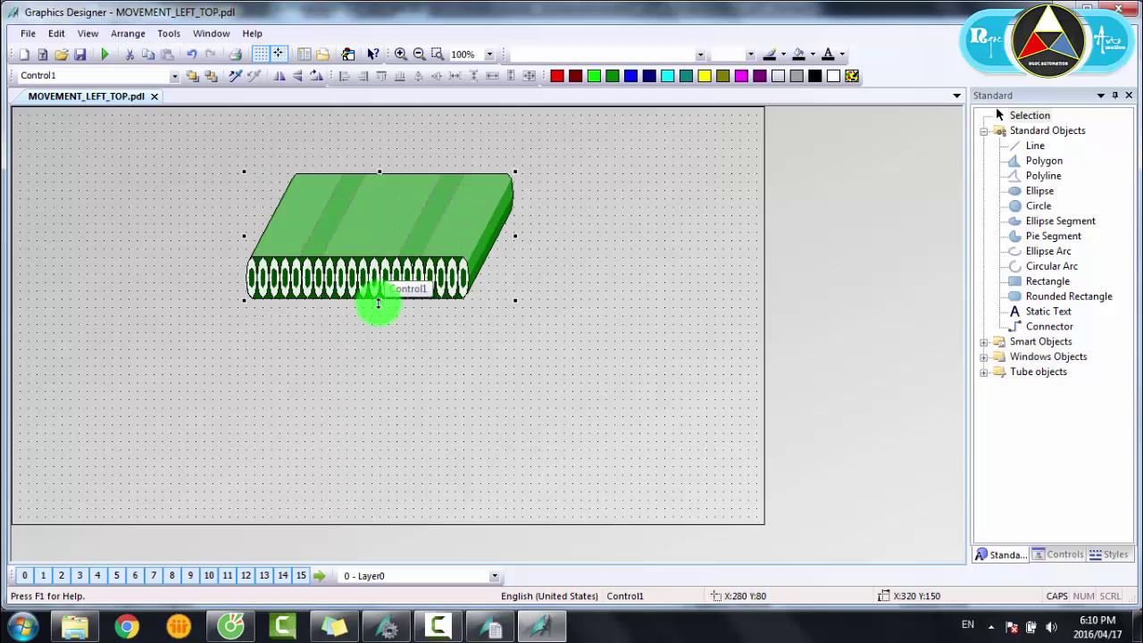
pyautogui.moveTo(514, 301); pyautogui.dragTo(460, 234)
pyautogui.moveTo(369, 194); pyautogui.dragTo(337, 255)
pyautogui.moveTo(423, 294); pyautogui.dragTo(378, 256)
pyautogui.click(372, 310)
pyautogui.rightClick(377, 256)
pyautogui.click(408, 256)
pyautogui.moveTo(416, 263); pyautogui.dragTo(330, 258)
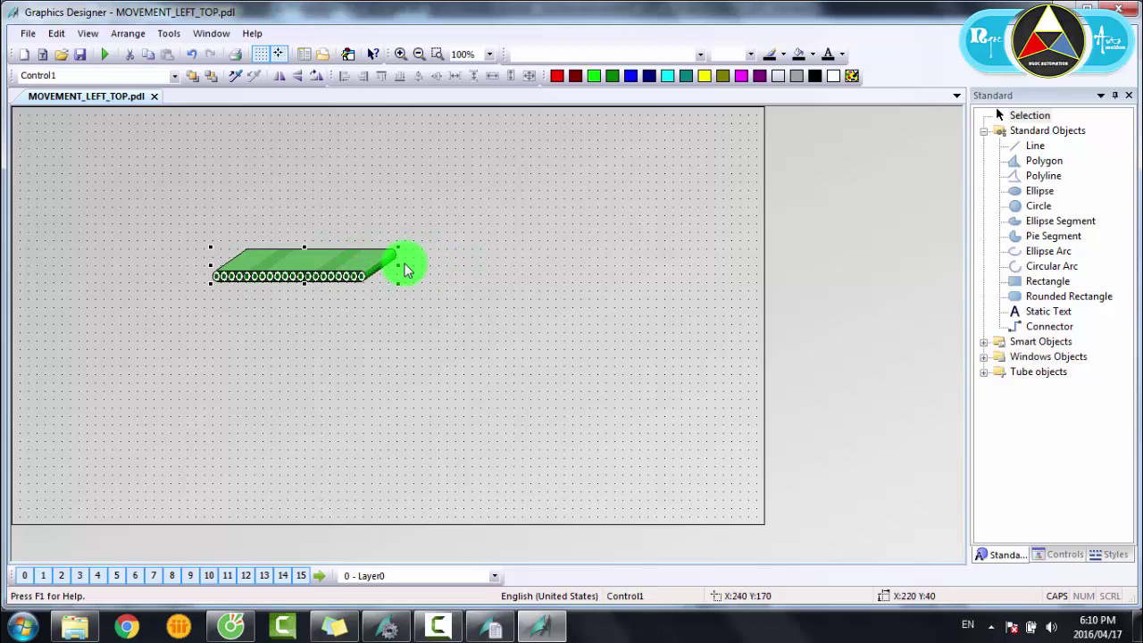
# Step: Stretch the conveyor's right end to make it about 310 wide
pyautogui.moveTo(400, 265); pyautogui.dragTo(439, 274)
pyautogui.click(518, 273)
pyautogui.click(407, 276)
pyautogui.moveTo(440, 264); pyautogui.dragTo(472, 264)
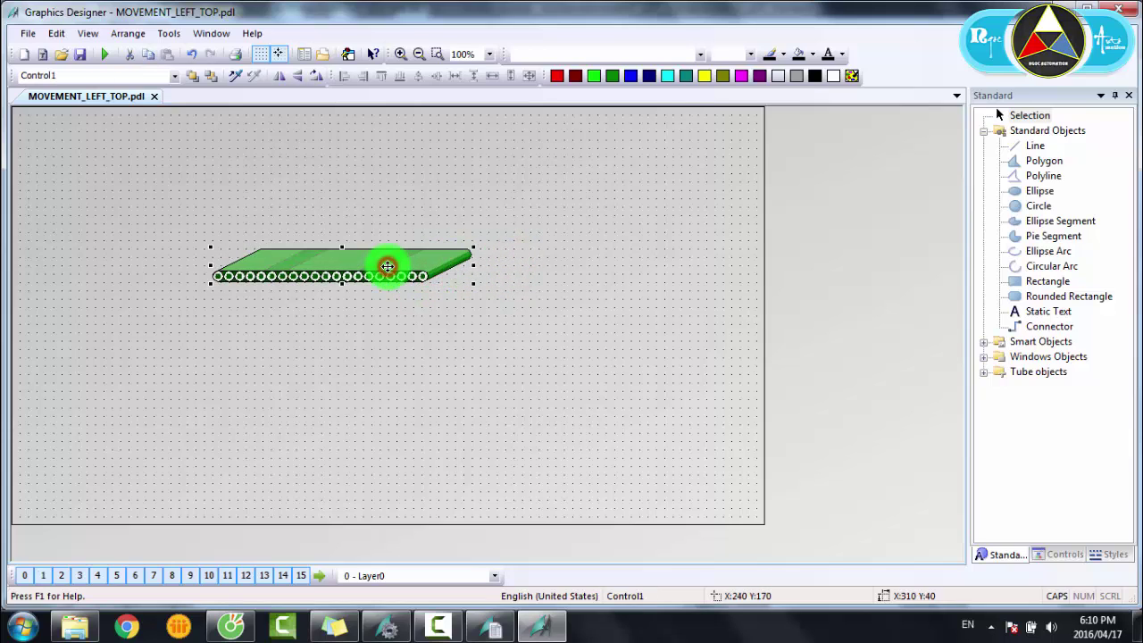
# Step: In the conveyor's control properties, set the ForeColor to a light grey and close the object properties
pyautogui.rightClick(388, 266)
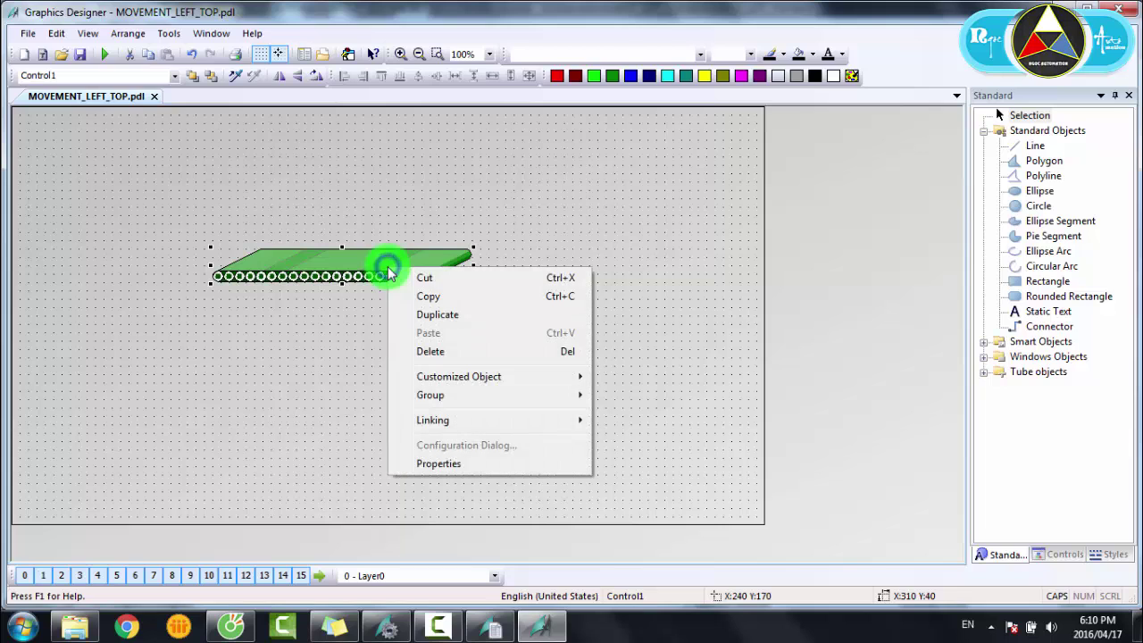
pyautogui.click(431, 460)
pyautogui.click(76, 418)
pyautogui.click(339, 503)
pyautogui.scroll(-1, 375, 505)
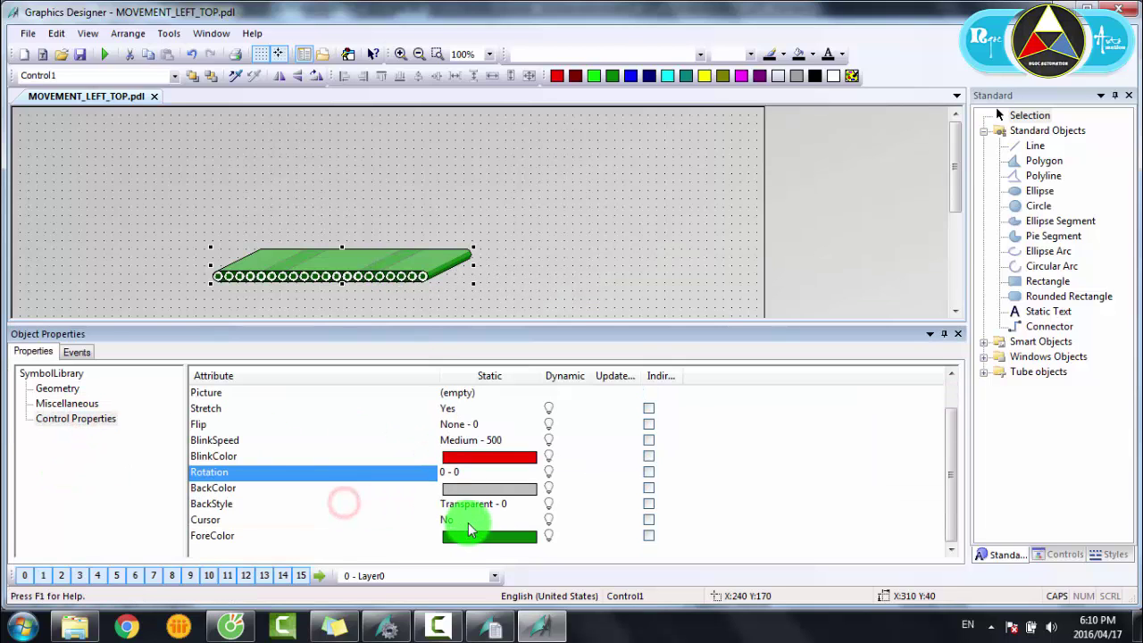
pyautogui.click(475, 536)
pyautogui.click(572, 389)
pyautogui.click(653, 592)
pyautogui.click(492, 537)
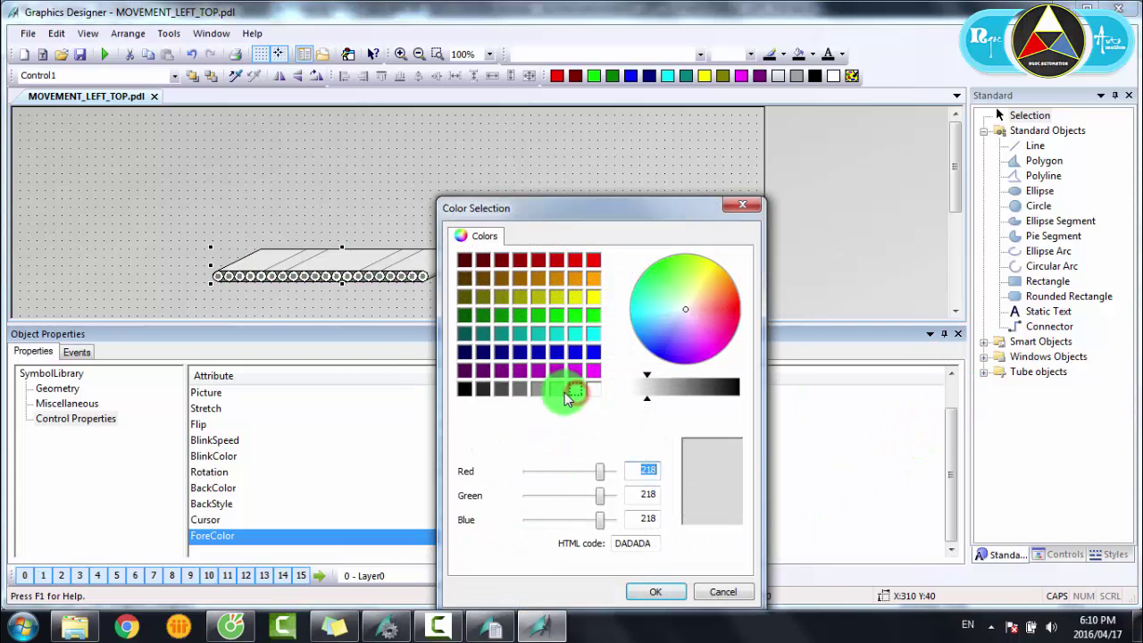
pyautogui.click(574, 393)
pyautogui.click(638, 592)
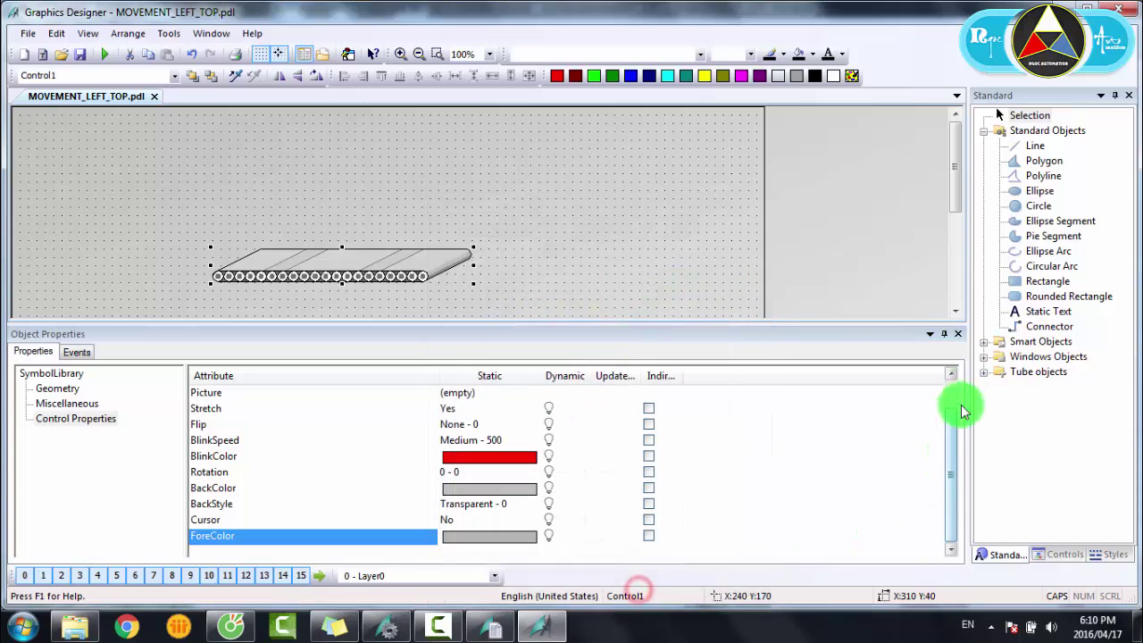
pyautogui.click(958, 333)
# Step: Duplicate the grey conveyor and move the copy below the original, to about X 310, Y 300
pyautogui.rightClick(376, 255)
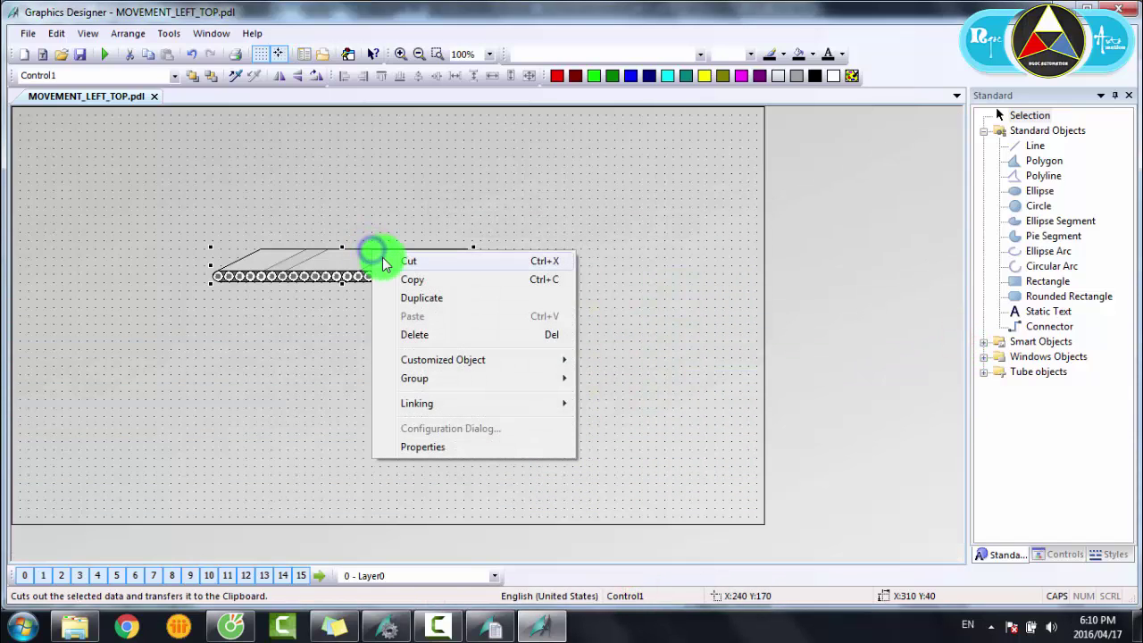
pyautogui.click(414, 306)
pyautogui.moveTo(408, 298); pyautogui.dragTo(414, 383)
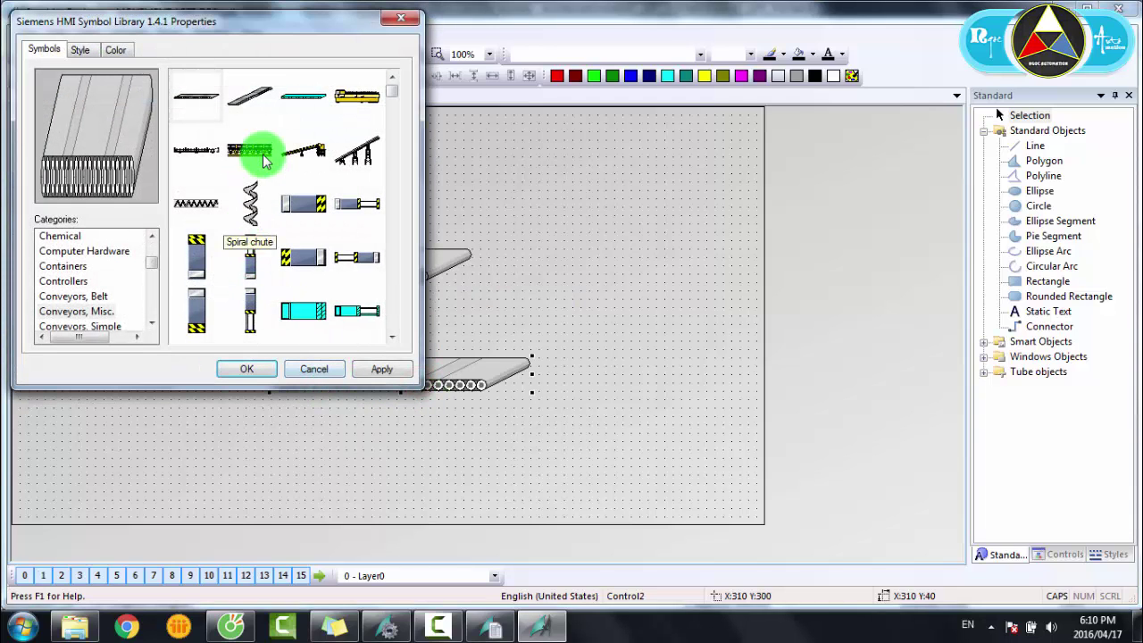
# Step: Replace the duplicate's symbol with the bottle from the Containers category
pyautogui.click(75, 283)
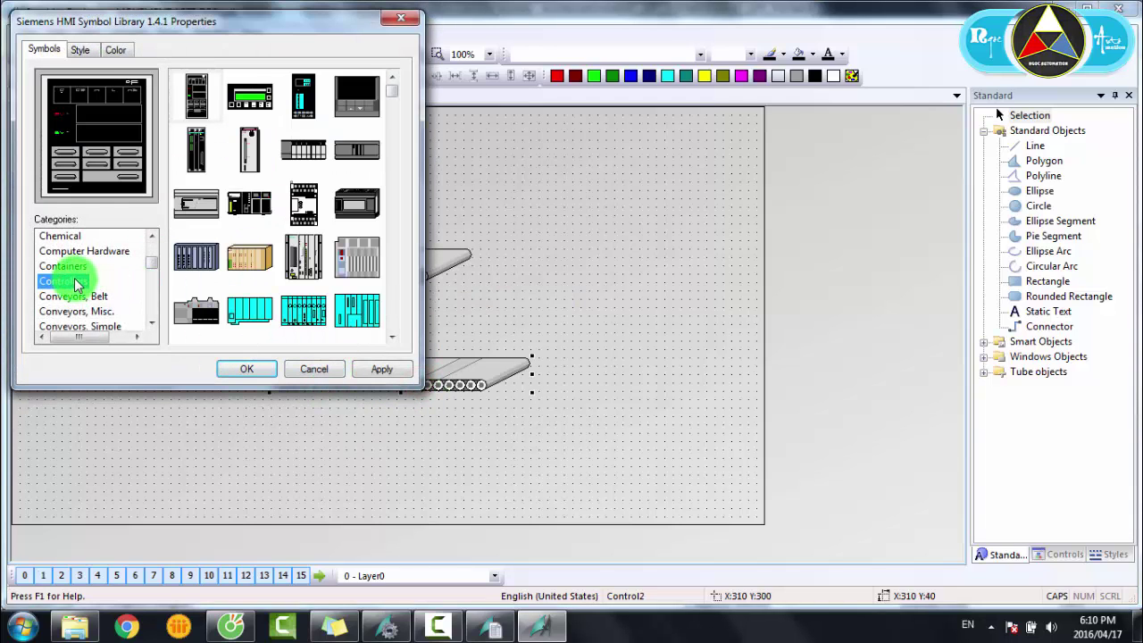
pyautogui.click(63, 266)
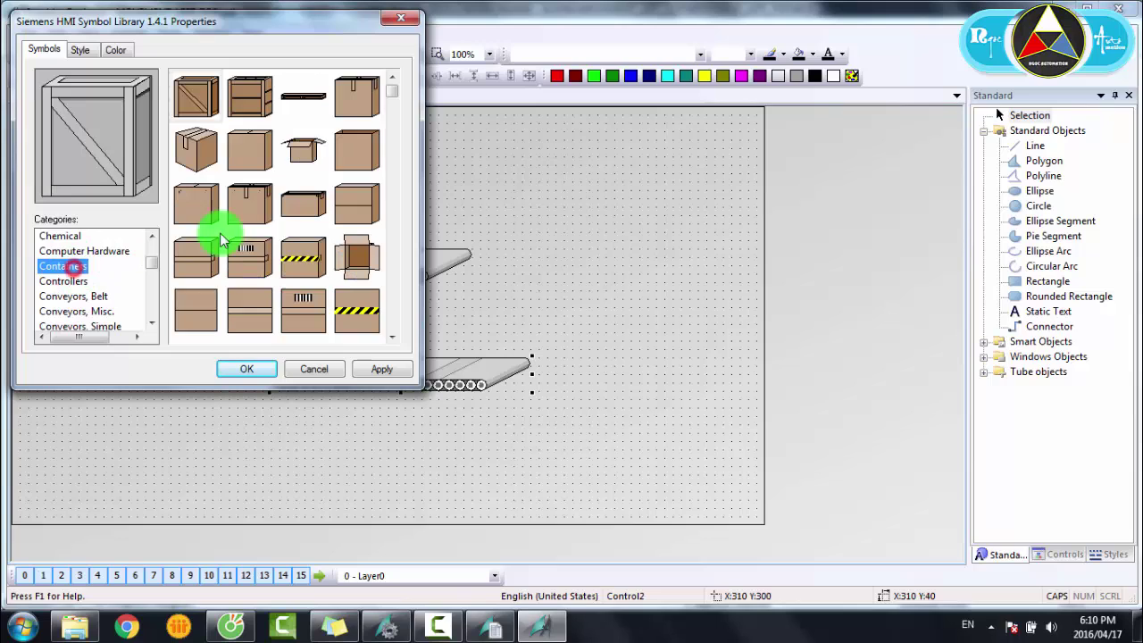
pyautogui.click(392, 89)
pyautogui.scroll(-1, 395, 178)
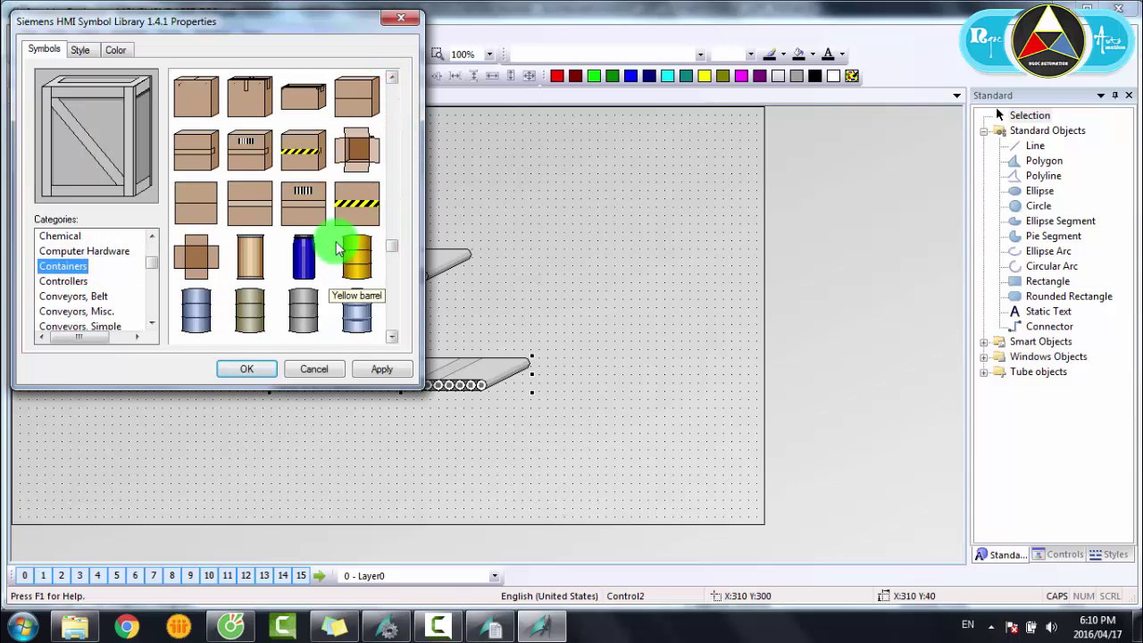
pyautogui.click(304, 261)
pyautogui.moveTo(394, 252); pyautogui.dragTo(388, 331)
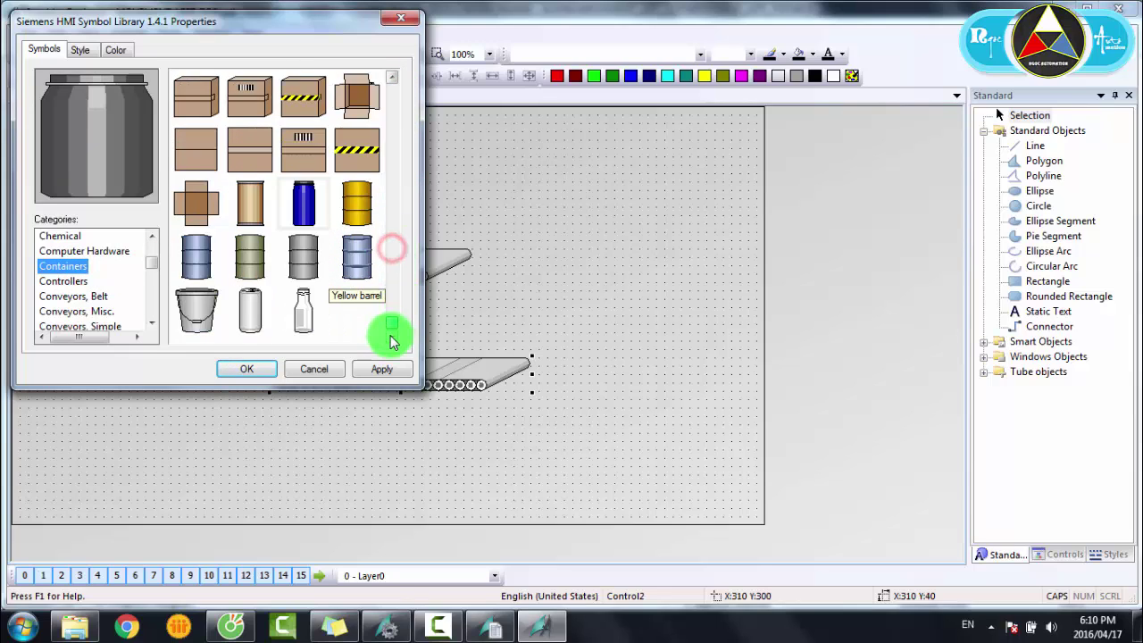
pyautogui.click(303, 311)
pyautogui.click(389, 369)
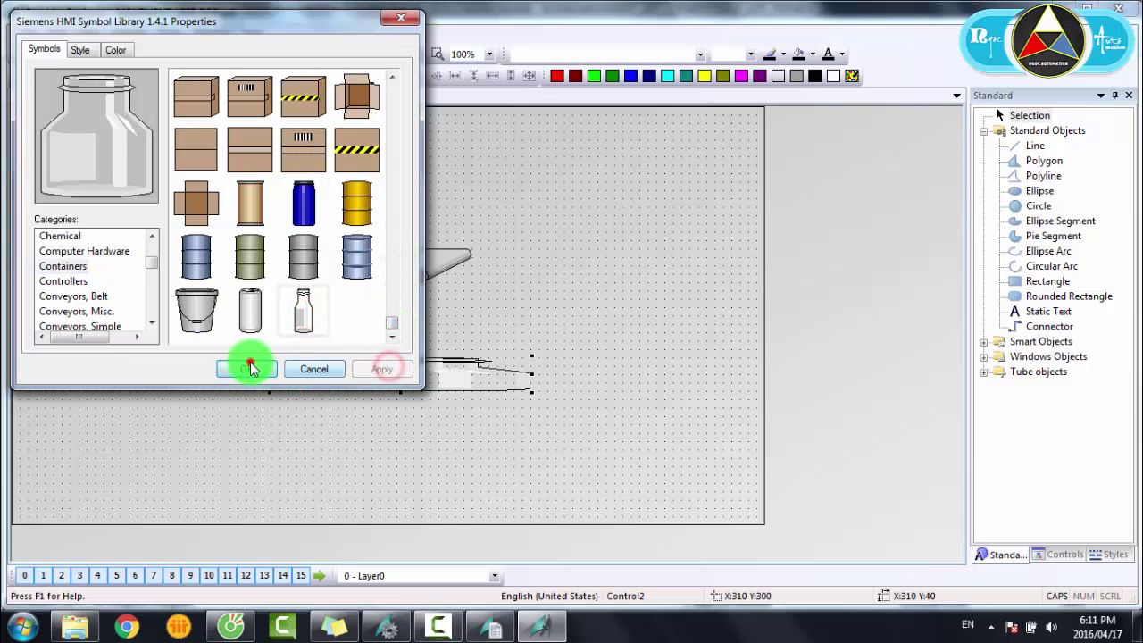
pyautogui.click(246, 368)
# Step: Resize the bottle to about 30 by 70 and place it on the conveyor's left end at about X 270, Y 120
pyautogui.moveTo(490, 376); pyautogui.dragTo(255, 247)
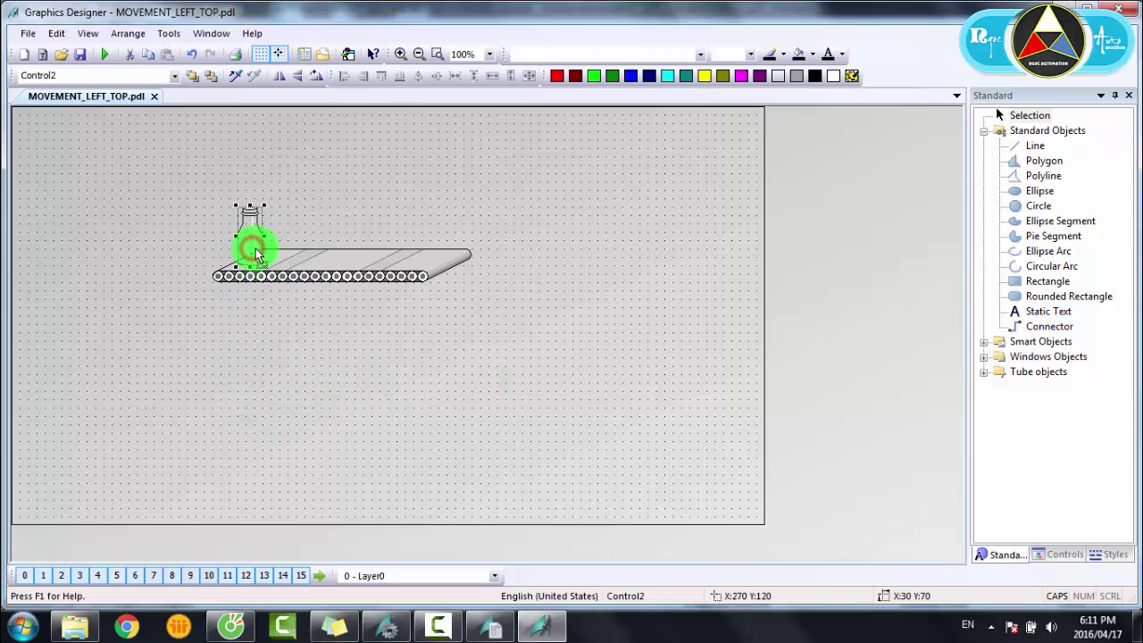
pyautogui.click(309, 199)
# Step: Set the bottle's symbol appearance to Shaded in its symbol library properties
pyautogui.doubleClick(251, 250)
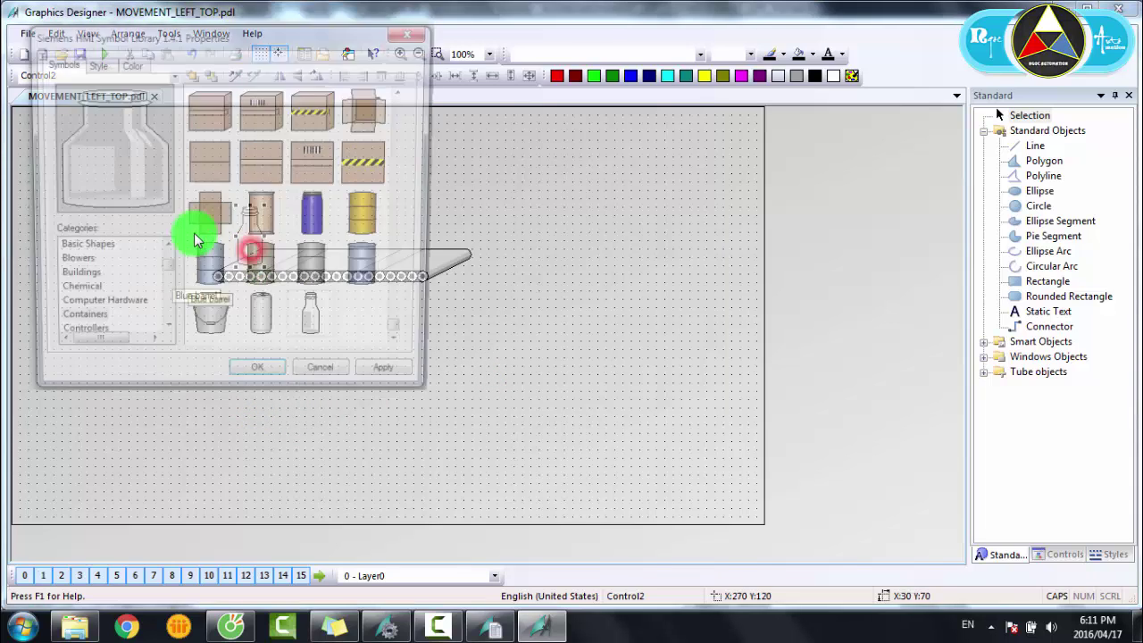
pyautogui.click(97, 59)
pyautogui.click(191, 107)
pyautogui.click(196, 118)
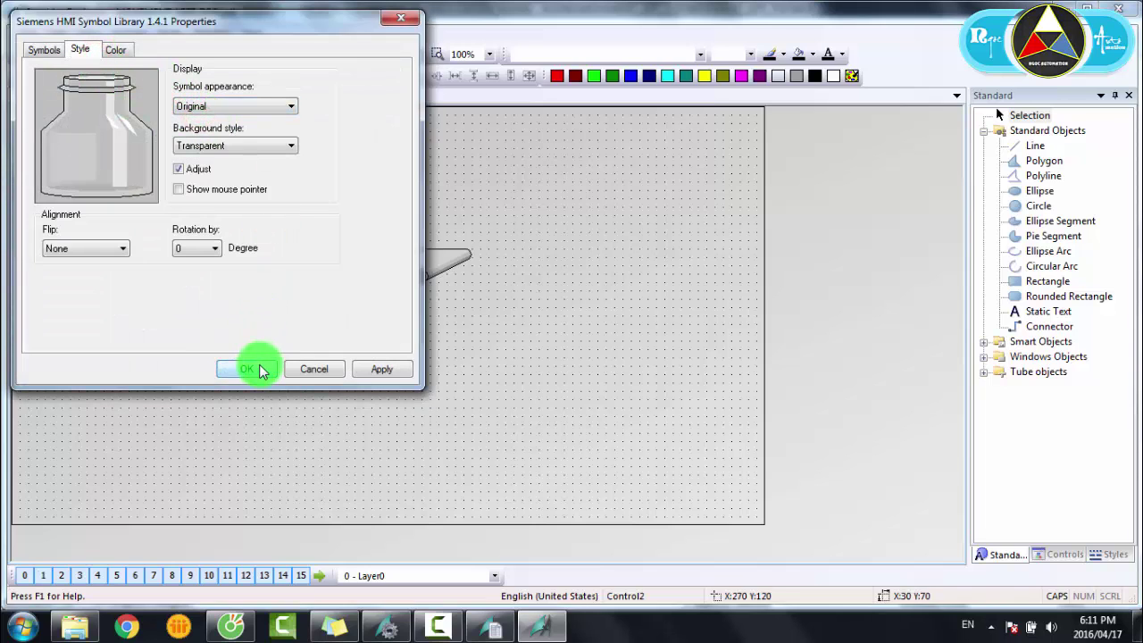
pyautogui.click(224, 106)
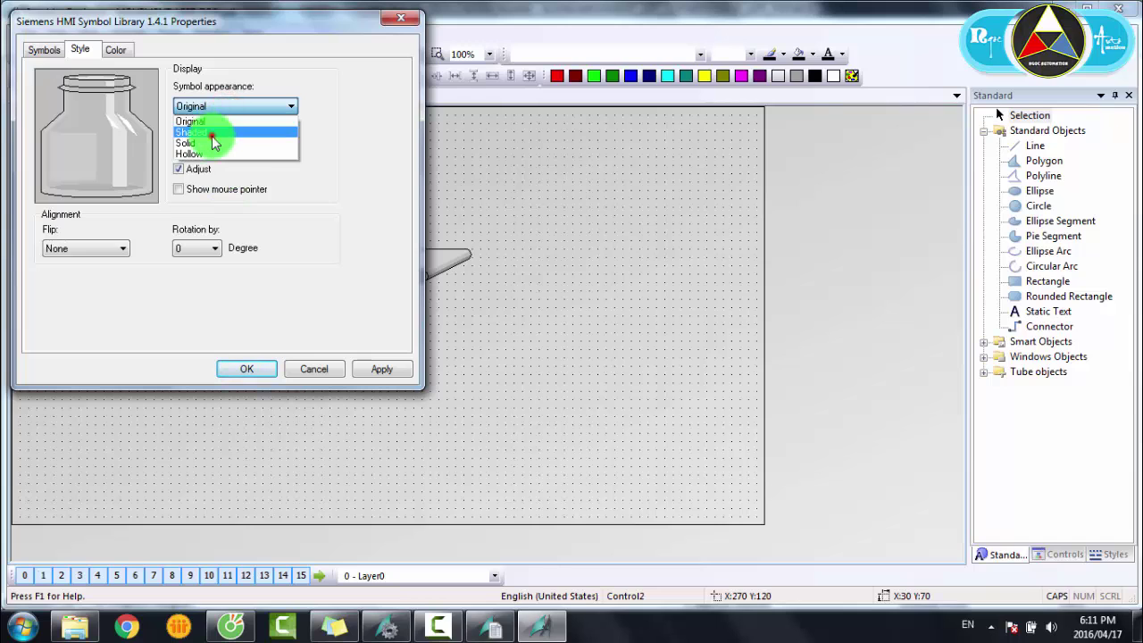
pyautogui.click(214, 133)
pyautogui.click(245, 369)
# Step: In the bottle's control properties, set the ForeColor to red (FF0000) and close the object properties
pyautogui.rightClick(250, 242)
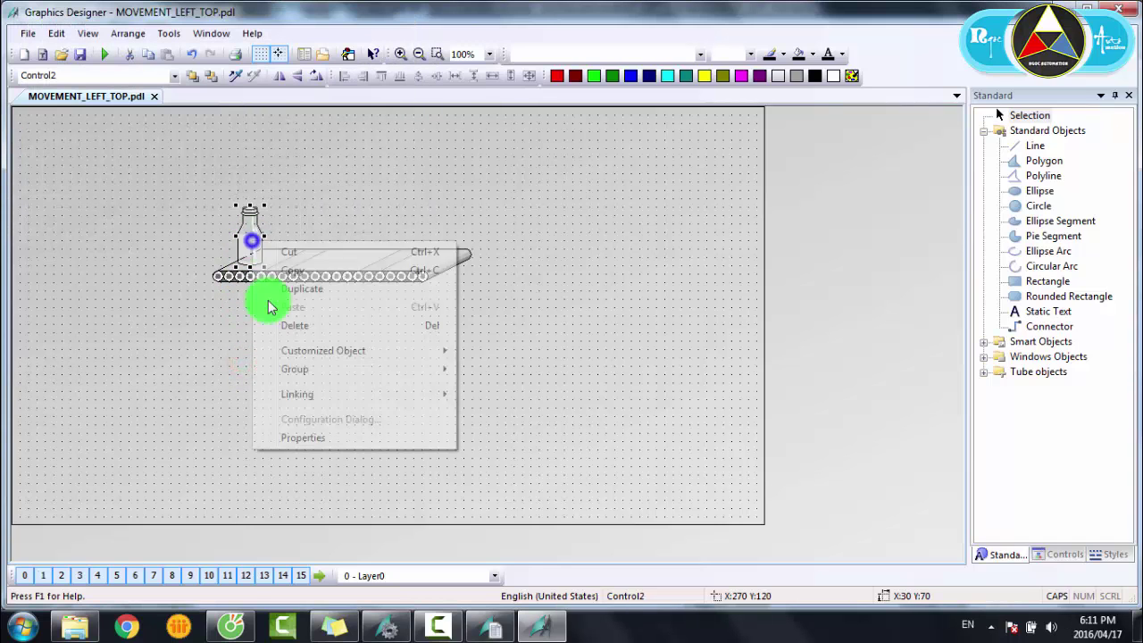
pyautogui.click(301, 437)
pyautogui.click(110, 418)
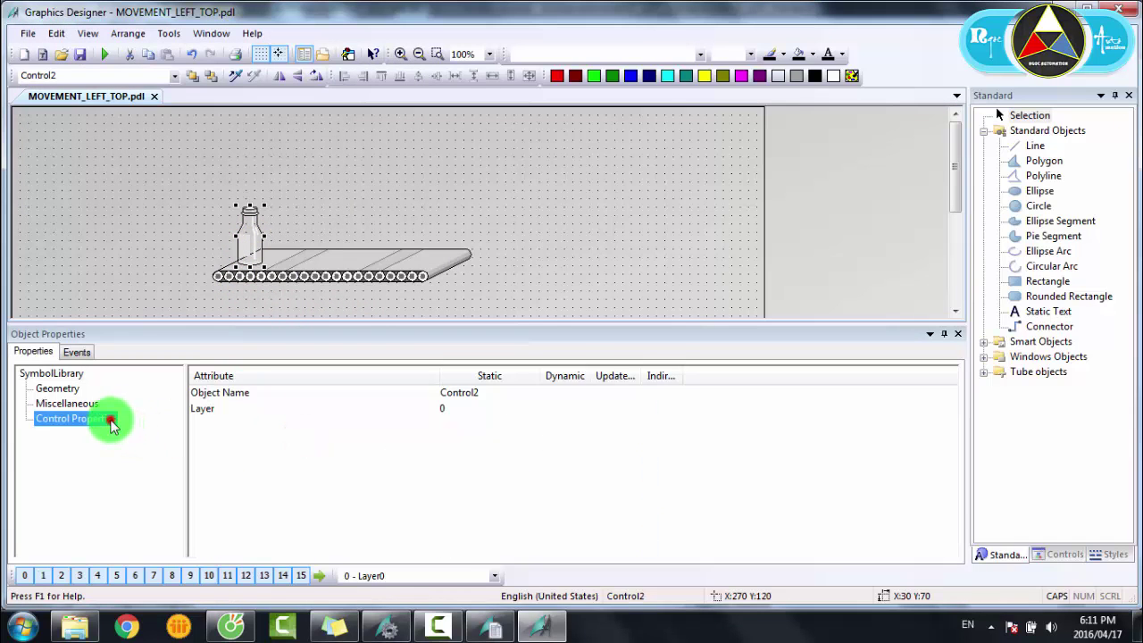
pyautogui.click(503, 538)
pyautogui.scroll(-1, 509, 548)
pyautogui.click(510, 539)
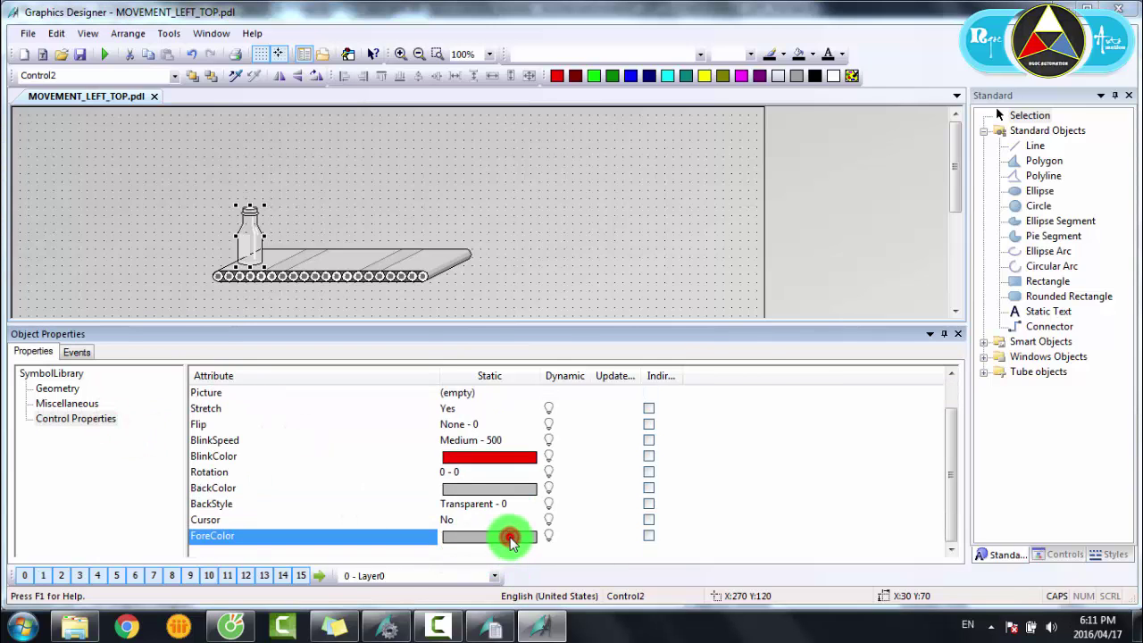
pyautogui.click(597, 259)
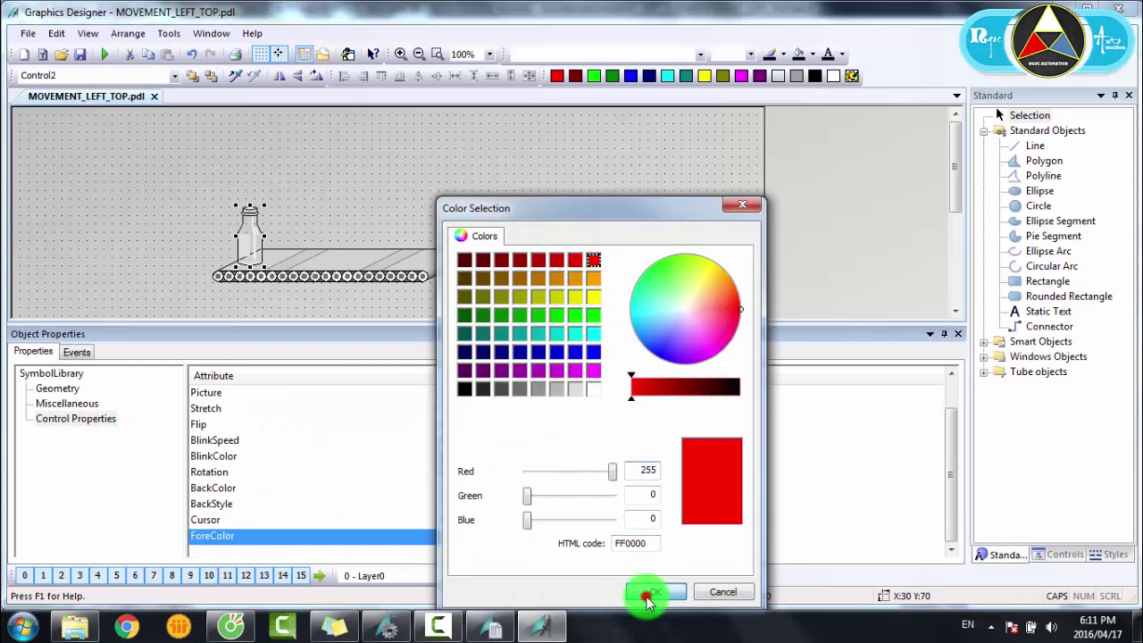
pyautogui.click(644, 596)
pyautogui.click(955, 332)
# Step: Select the conveyor and bottle together and move them a short distance to the left
pyautogui.click(546, 316)
pyautogui.click(295, 316)
pyautogui.moveTo(373, 304); pyautogui.dragTo(434, 313)
pyautogui.moveTo(398, 274); pyautogui.dragTo(357, 273)
pyautogui.click(544, 254)
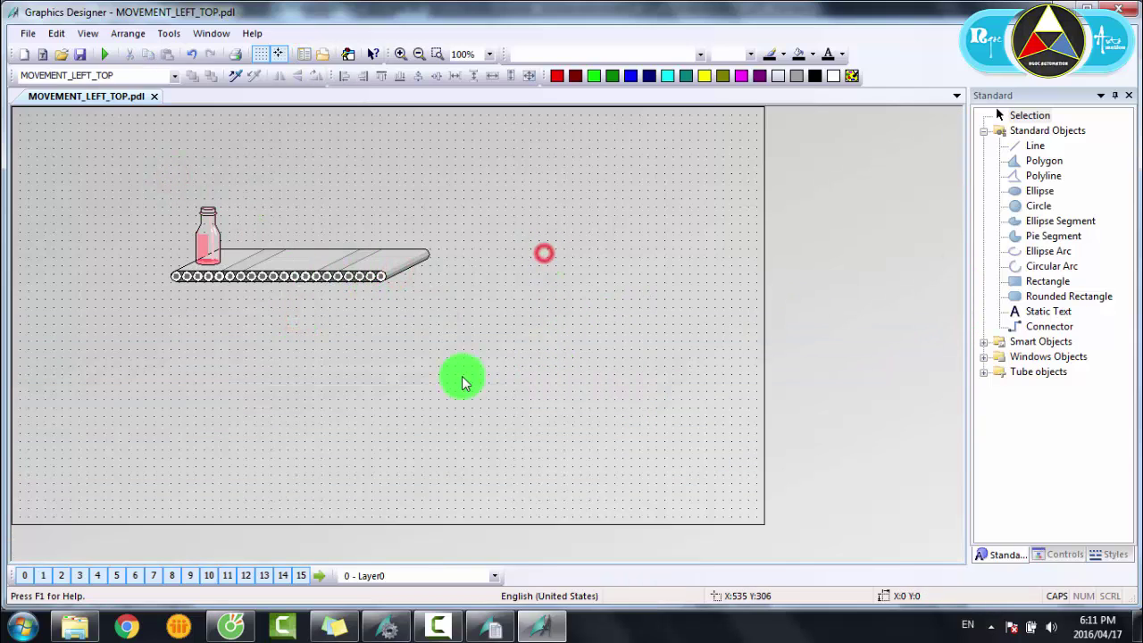
# Step: Duplicate the conveyor and move the copy below the original, to about X 220, Y 280
pyautogui.rightClick(273, 261)
pyautogui.click(310, 309)
pyautogui.moveTo(312, 295); pyautogui.dragTo(324, 339)
# Step: Replace the duplicated conveyor's symbol with the open cardboard box with flaps from the Containers category
pyautogui.moveTo(324, 340); pyautogui.dragTo(323, 345)
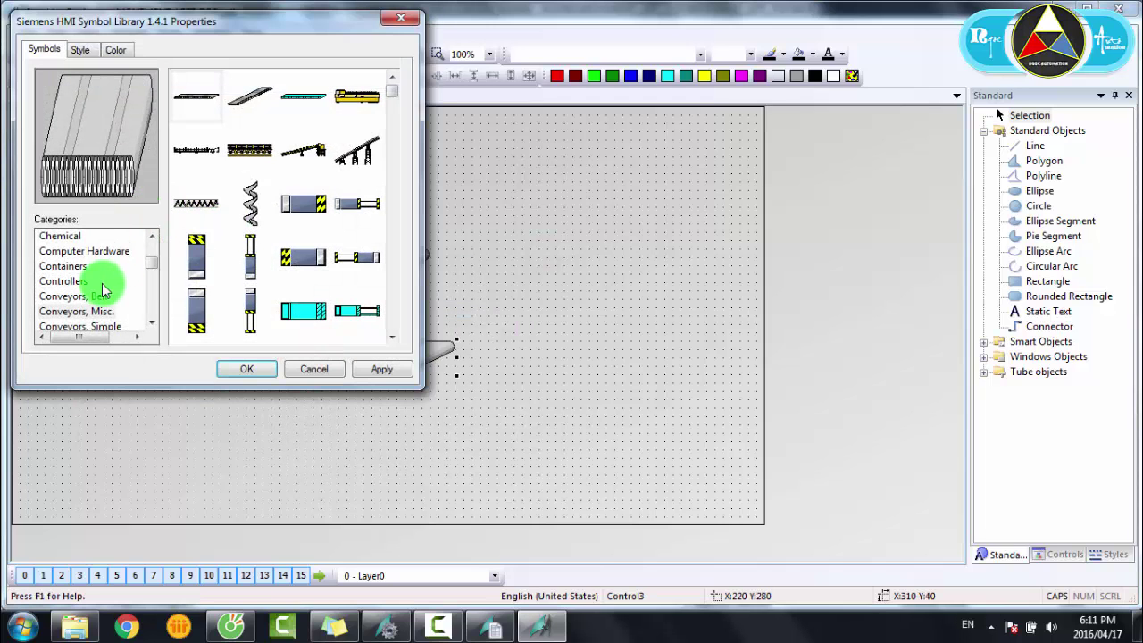
pyautogui.click(71, 295)
pyautogui.click(76, 311)
pyautogui.click(61, 266)
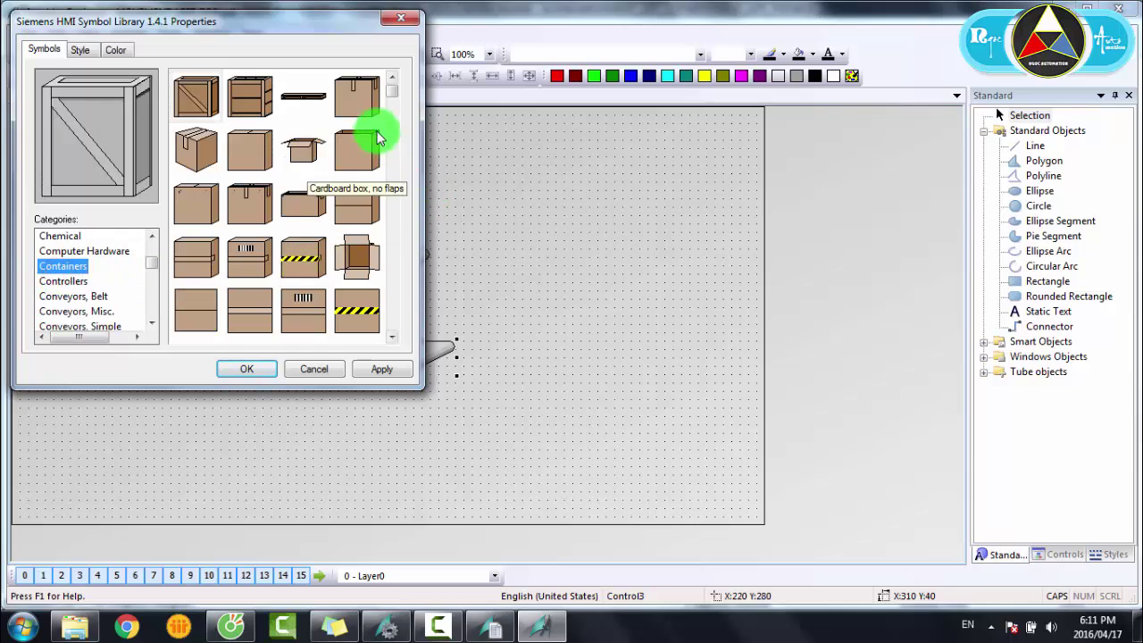
pyautogui.click(295, 153)
pyautogui.click(380, 370)
pyautogui.click(266, 372)
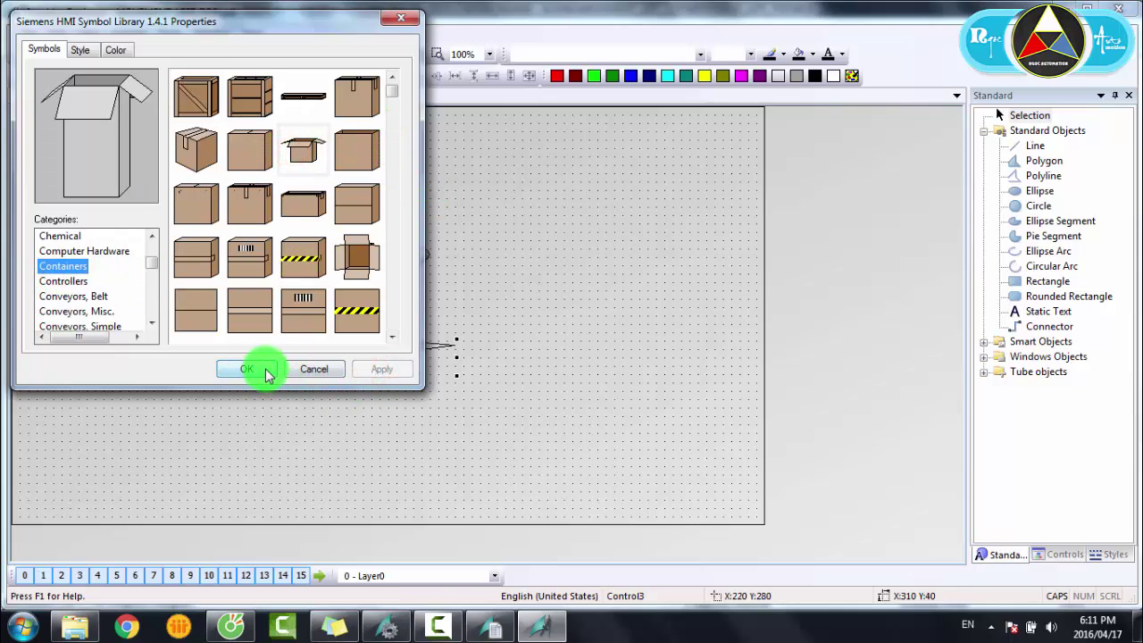
# Step: Set the cardboard box's symbol appearance to Original and apply it
pyautogui.click(81, 50)
pyautogui.click(186, 106)
pyautogui.click(194, 120)
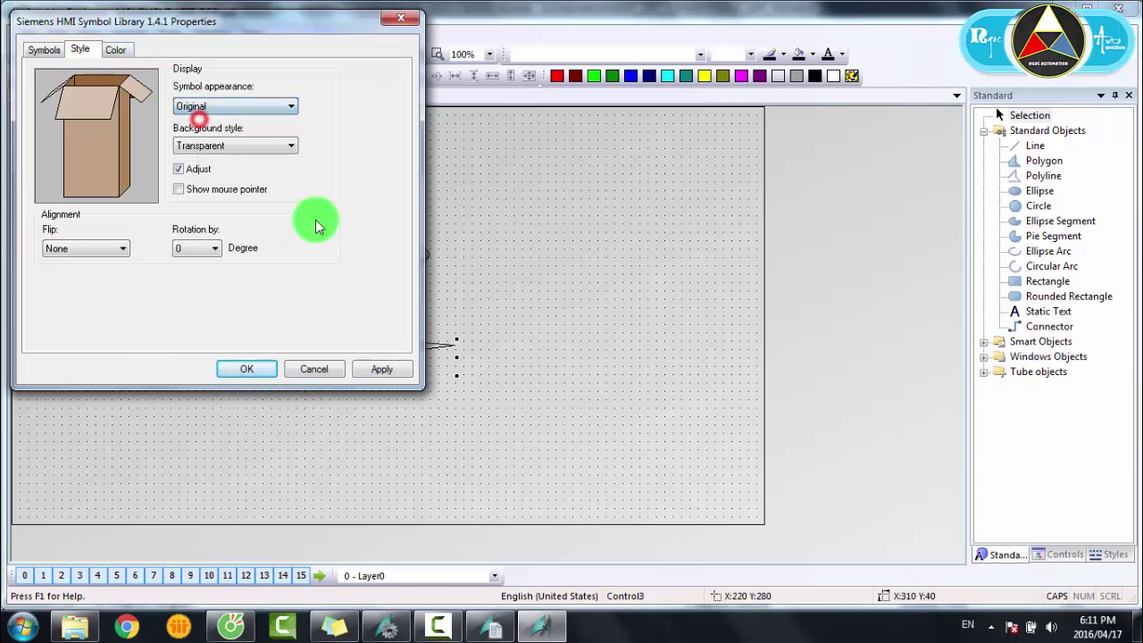
pyautogui.click(362, 368)
pyautogui.click(273, 370)
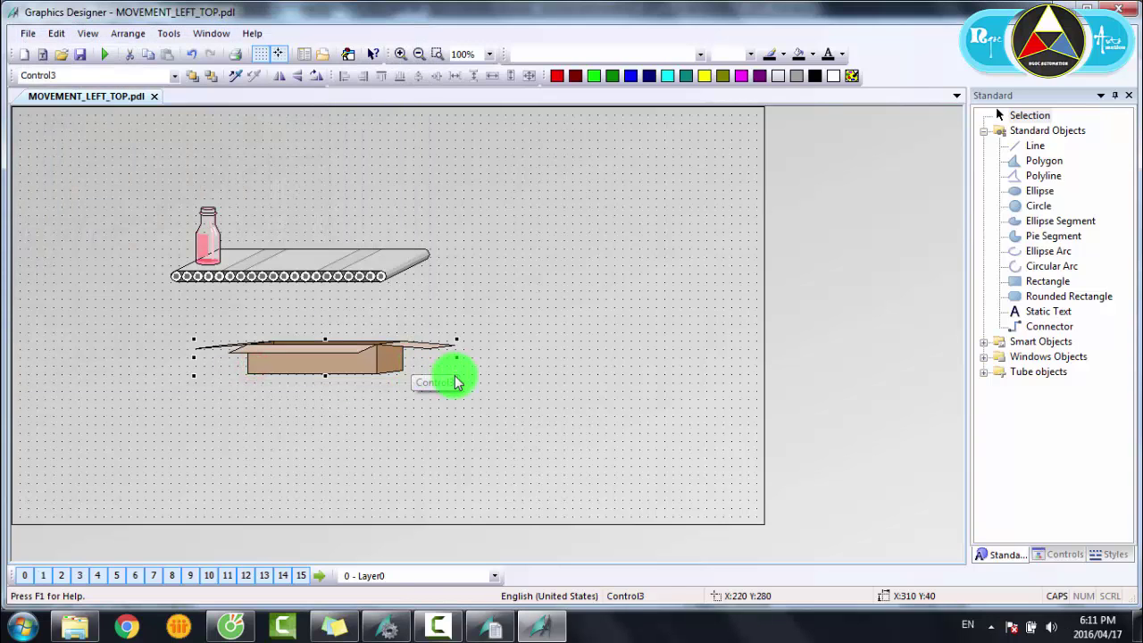
# Step: Shrink the cardboard box to a compact size and place it below the conveyor's right end
pyautogui.moveTo(456, 375)
pyautogui.mouseDown()
pyautogui.moveTo(309, 388)
pyautogui.moveTo(258, 364)
pyautogui.moveTo(444, 359)
pyautogui.mouseUp()
pyautogui.click(500, 311)
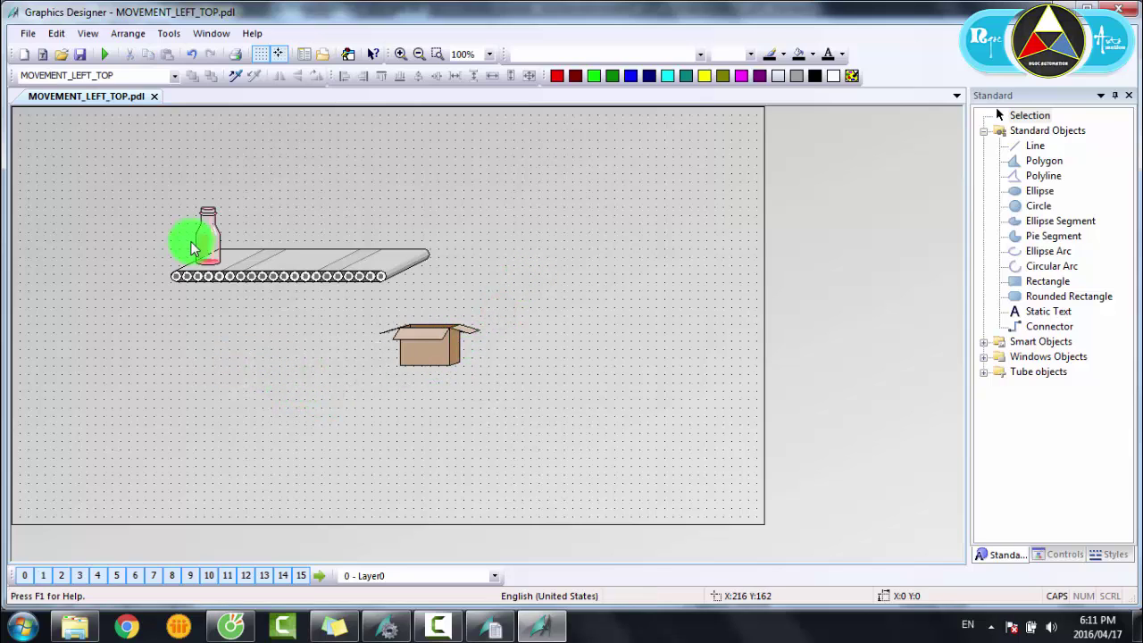
pyautogui.click(440, 357)
pyautogui.moveTo(483, 374); pyautogui.dragTo(487, 382)
pyautogui.click(515, 350)
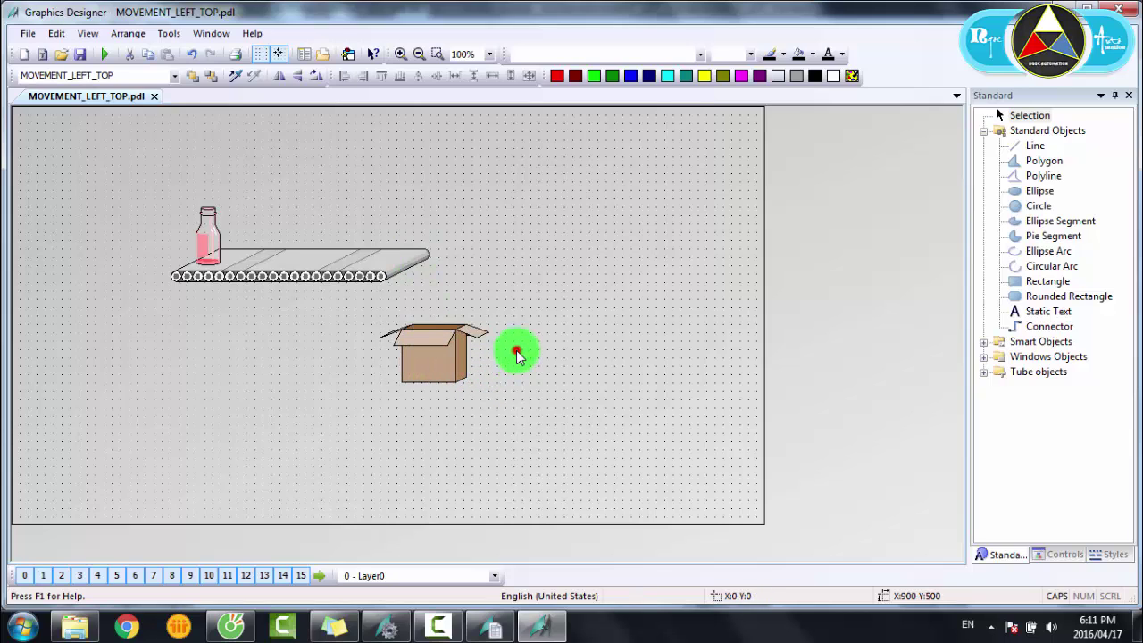
# Step: Resize the bottle to about 20 by 60 at X 230, Y 130 and set its object name to SSP
pyautogui.click(215, 232)
pyautogui.moveTo(199, 214); pyautogui.dragTo(207, 223)
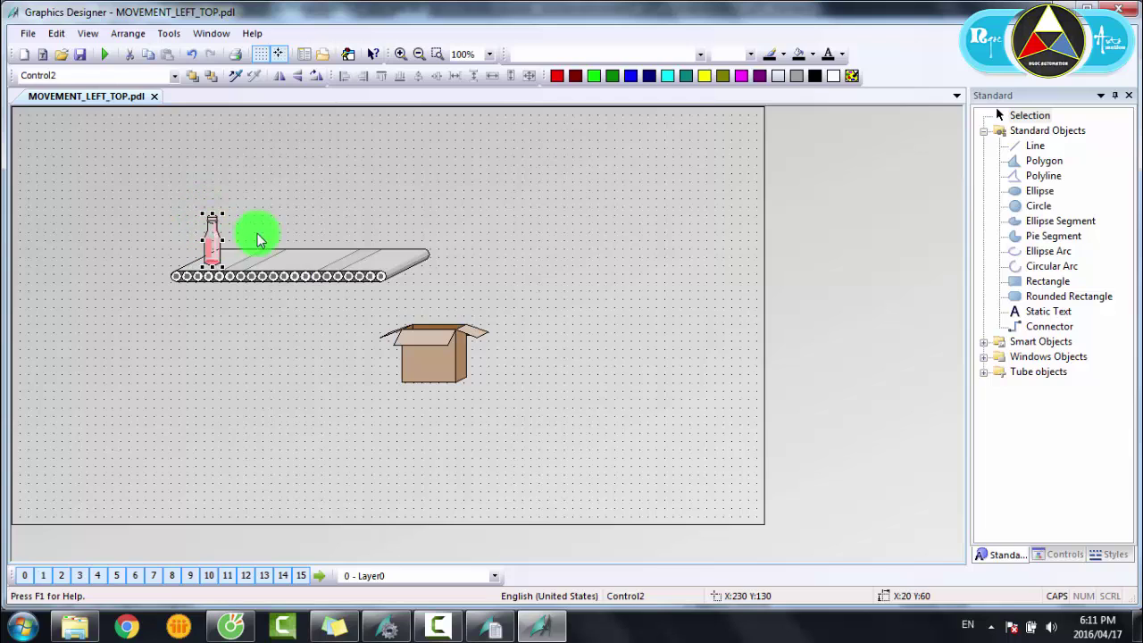
pyautogui.rightClick(209, 234)
pyautogui.click(256, 430)
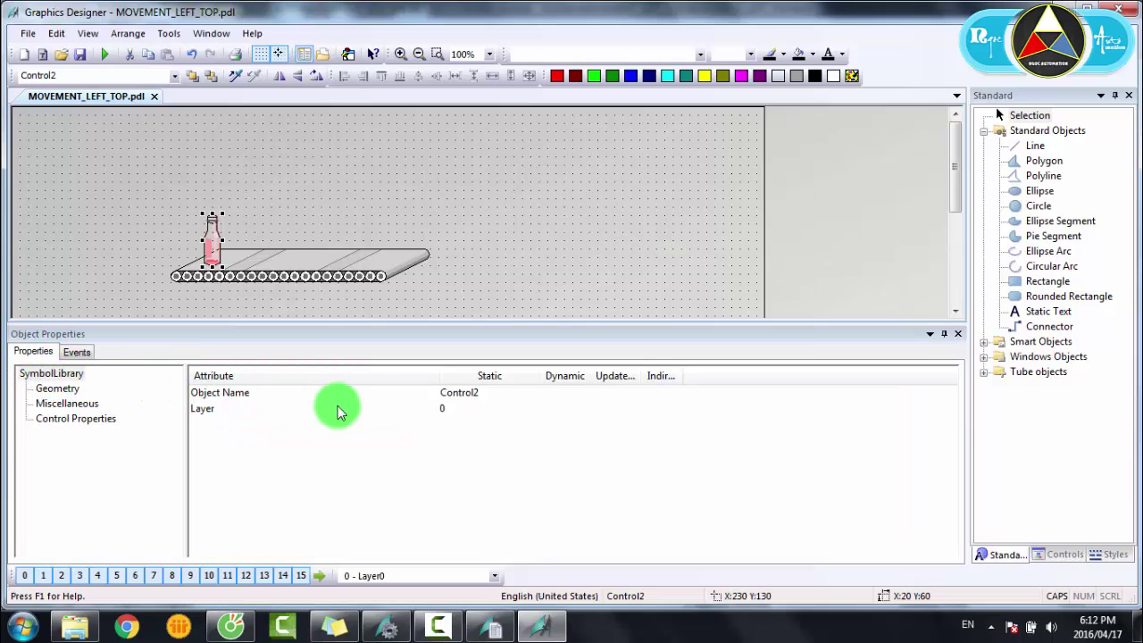
pyautogui.doubleClick(456, 393)
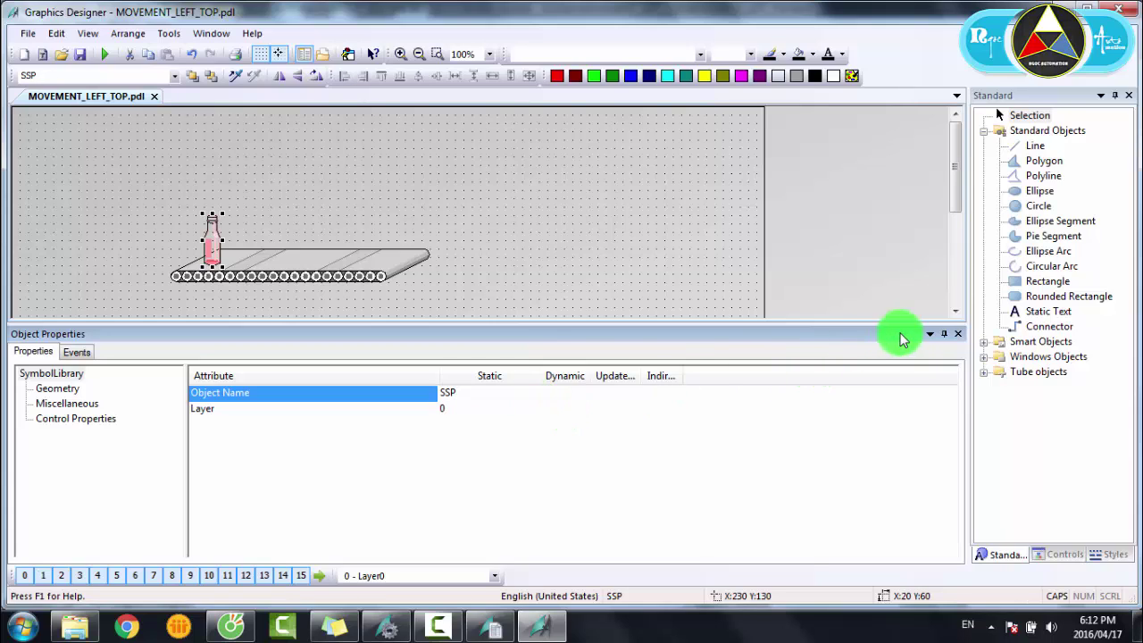
pyautogui.click(958, 334)
pyautogui.click(548, 268)
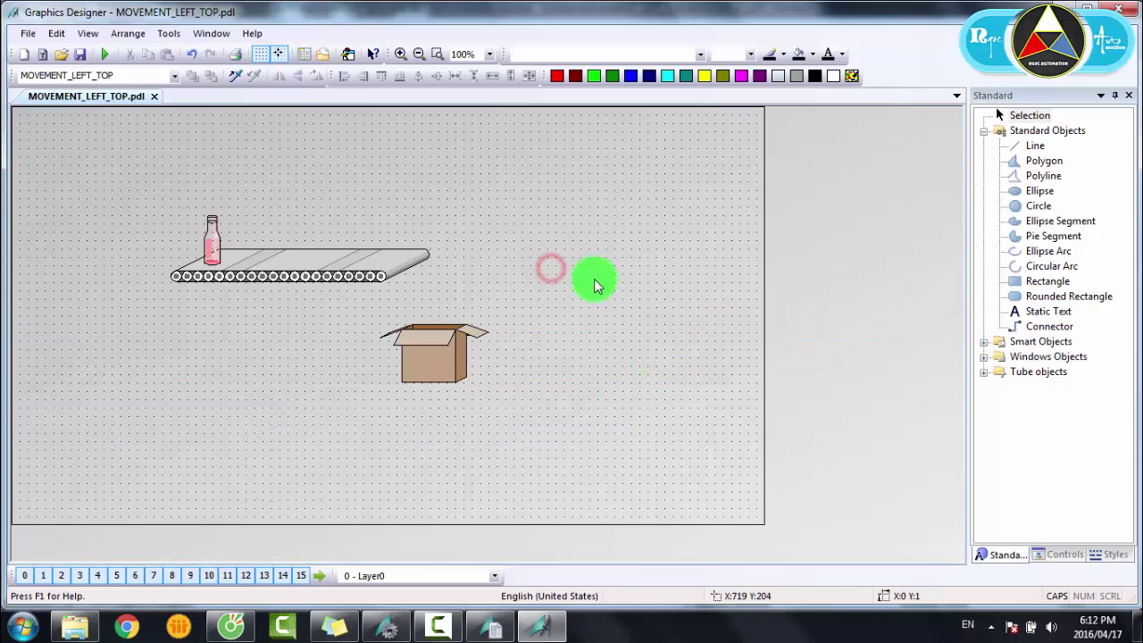
# Step: Duplicate the bottle and place the copy beyond the conveyor's right end at about X 520, Y 100
pyautogui.rightClick(208, 237)
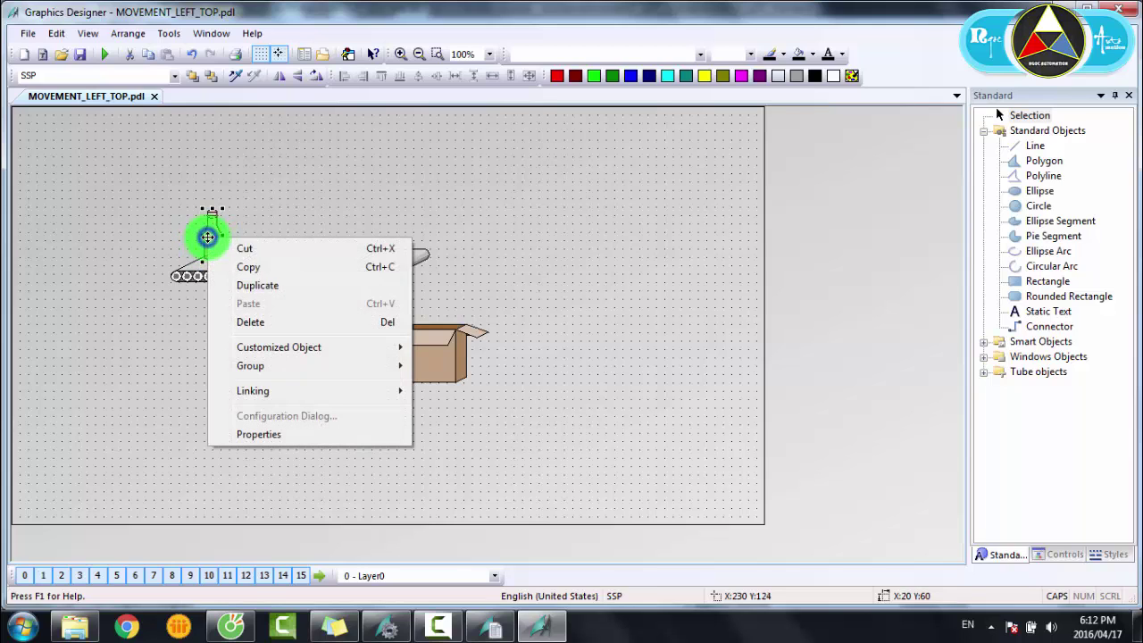
pyautogui.click(256, 285)
pyautogui.moveTo(242, 262); pyautogui.dragTo(452, 221)
pyautogui.rightClick(452, 221)
# Step: Rename the bottle on the conveyor's left end to SSPX
pyautogui.click(215, 242)
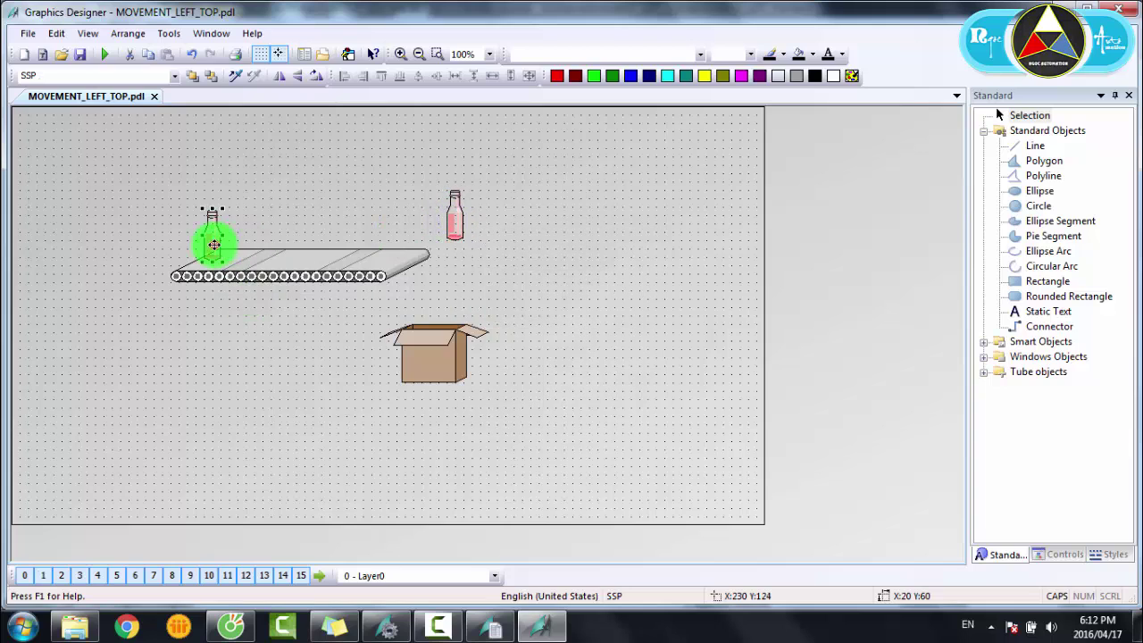
pyautogui.rightClick(212, 240)
pyautogui.click(268, 443)
pyautogui.click(471, 394)
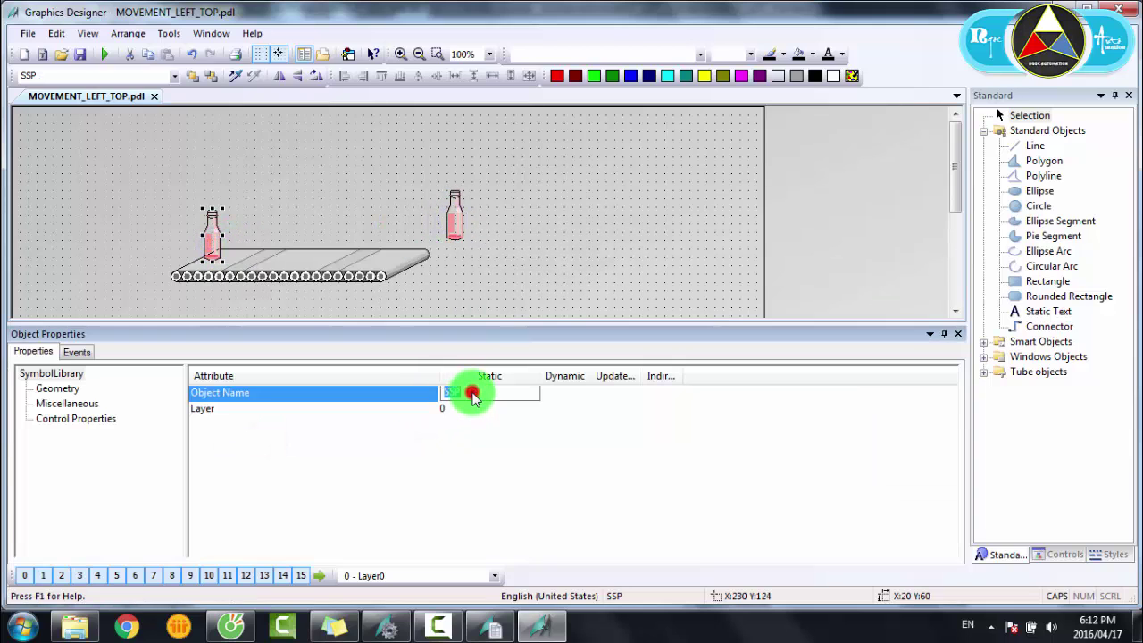
pyautogui.click(459, 224)
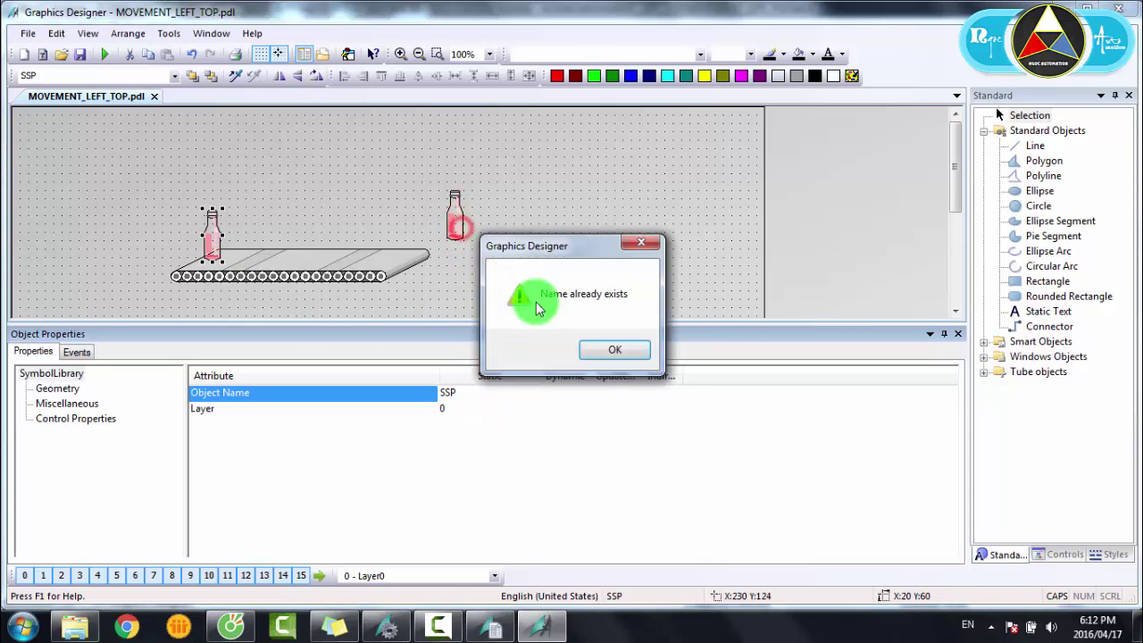
pyautogui.click(607, 356)
pyautogui.click(454, 391)
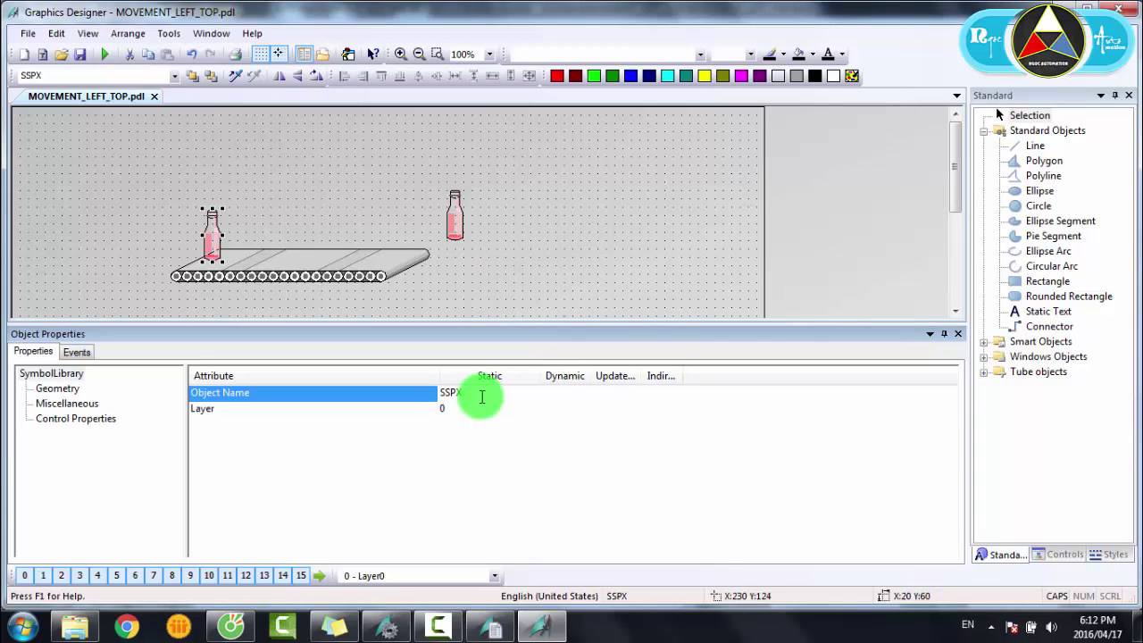
# Step: Rename the duplicated bottle to SSPY and close the object properties
pyautogui.click(455, 217)
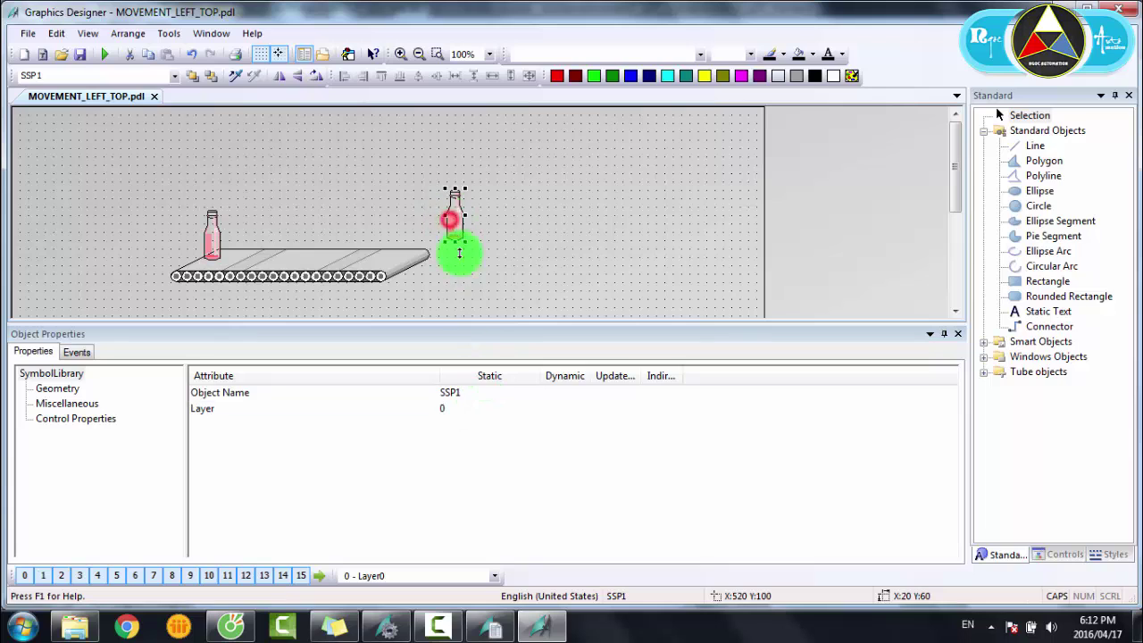
pyautogui.click(461, 393)
pyautogui.click(457, 391)
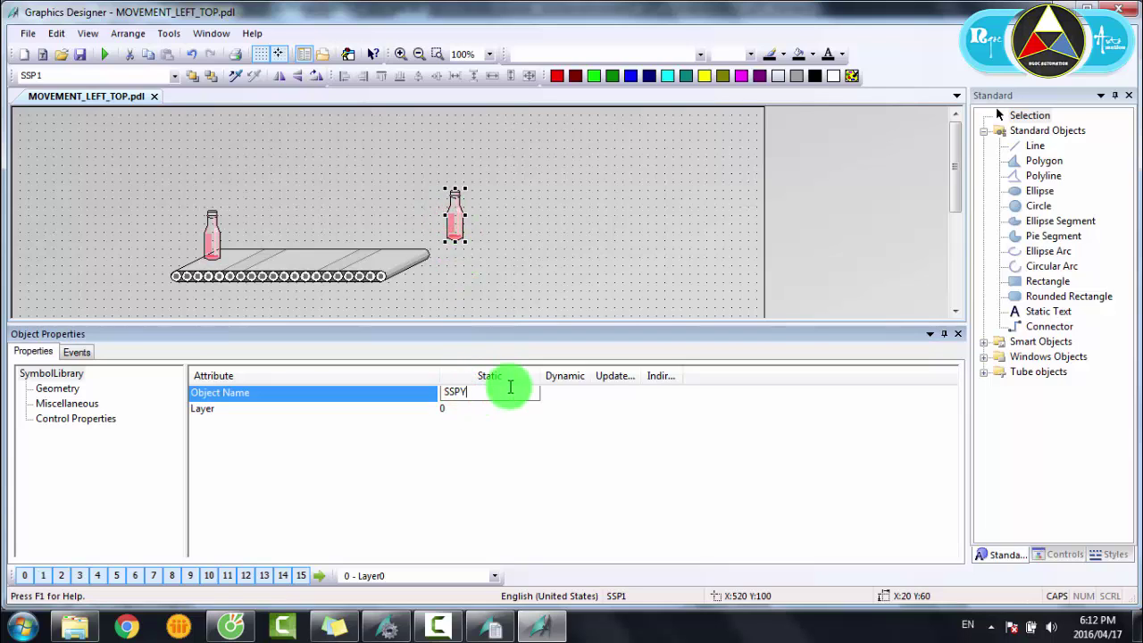
pyautogui.click(958, 338)
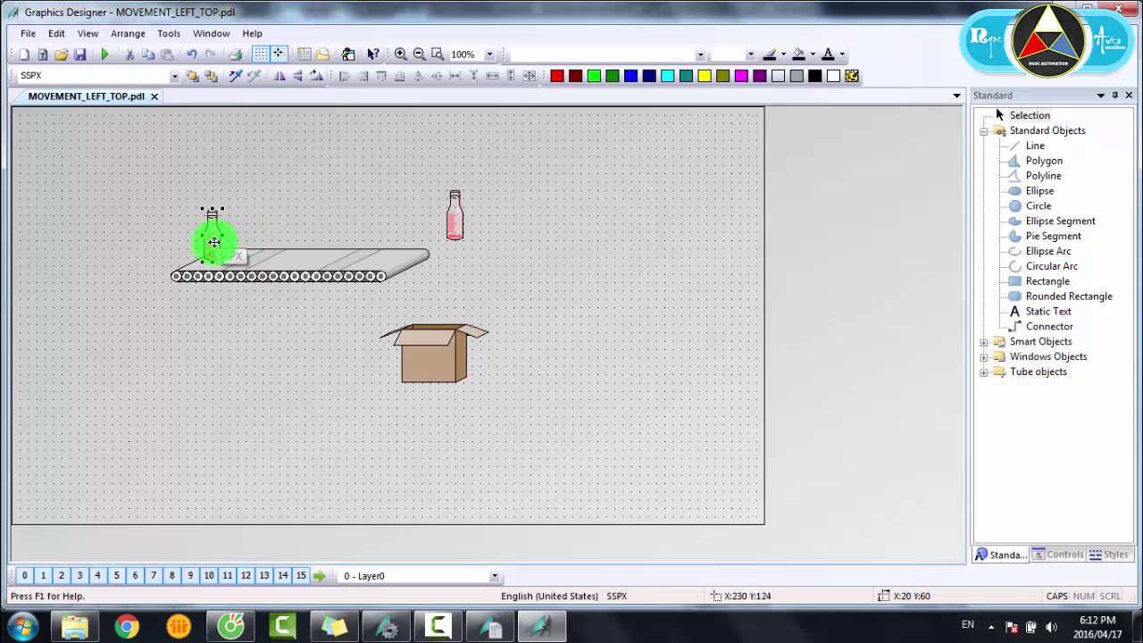
# Step: Add a static text of about 90 by 40 below the conveyor and enter the SSPX bottle's coordinates, 230X124
pyautogui.click(1030, 313)
pyautogui.moveTo(161, 339); pyautogui.dragTo(239, 375)
pyautogui.click(207, 243)
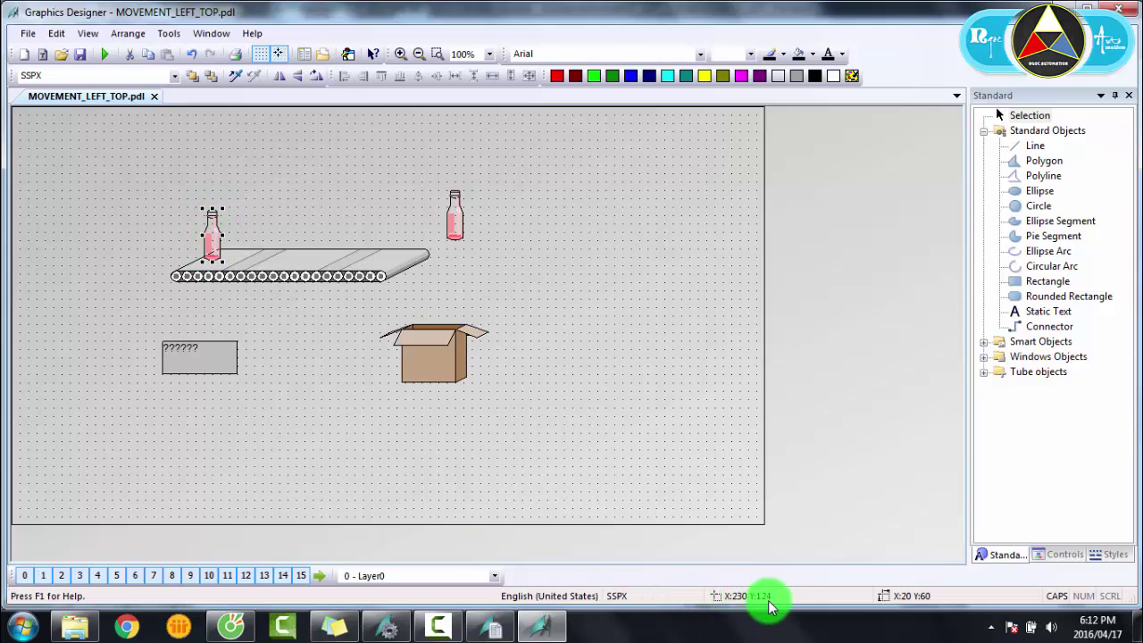
pyautogui.click(178, 353)
pyautogui.click(183, 358)
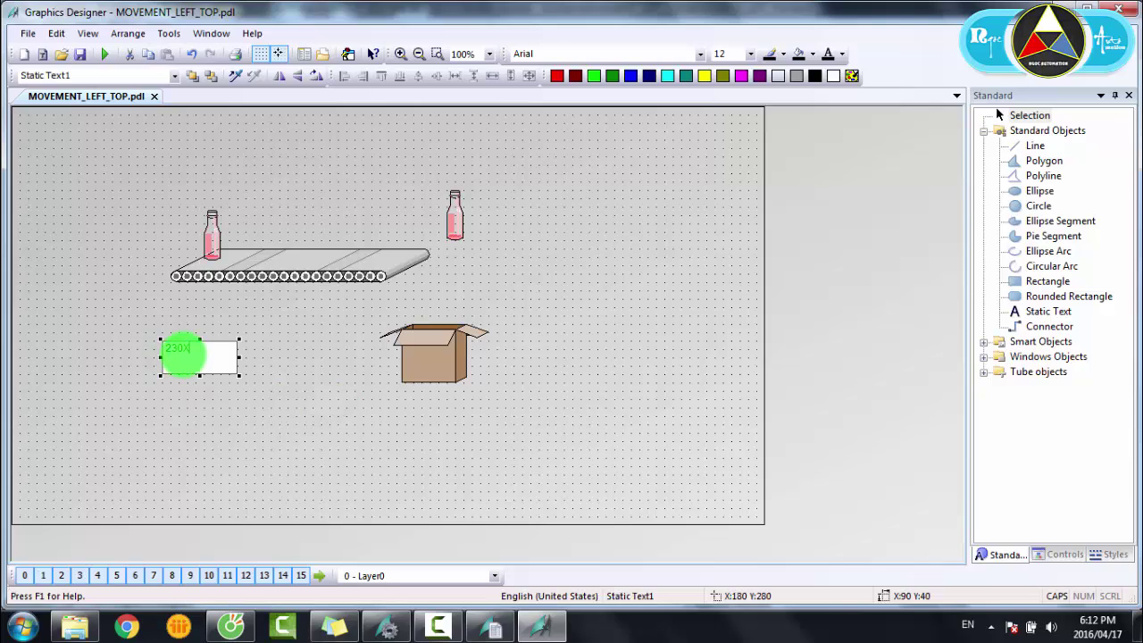
pyautogui.click(183, 355)
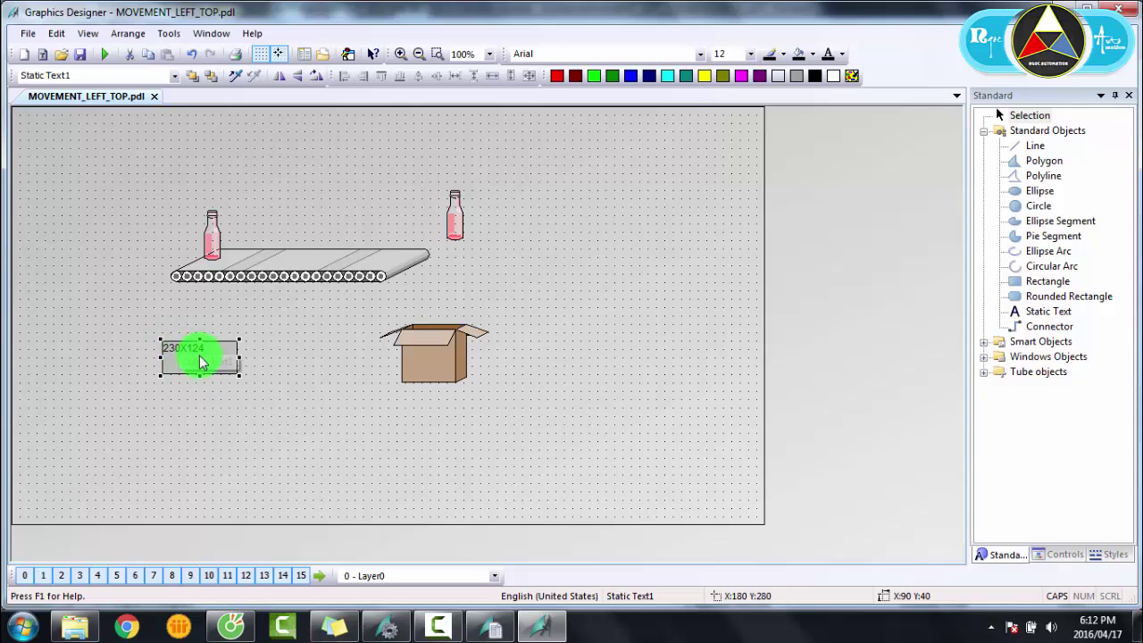
# Step: Move the coordinate text to about X 190, Y 230 and duplicate it, placing the copy to its right
pyautogui.moveTo(198, 355); pyautogui.dragTo(321, 322)
pyautogui.rightClick(206, 314)
pyautogui.click(243, 362)
# Step: Move the SSPY bottle to the conveyor's right end at X 495, Y 124
pyautogui.click(454, 217)
pyautogui.moveTo(455, 217); pyautogui.dragTo(422, 234)
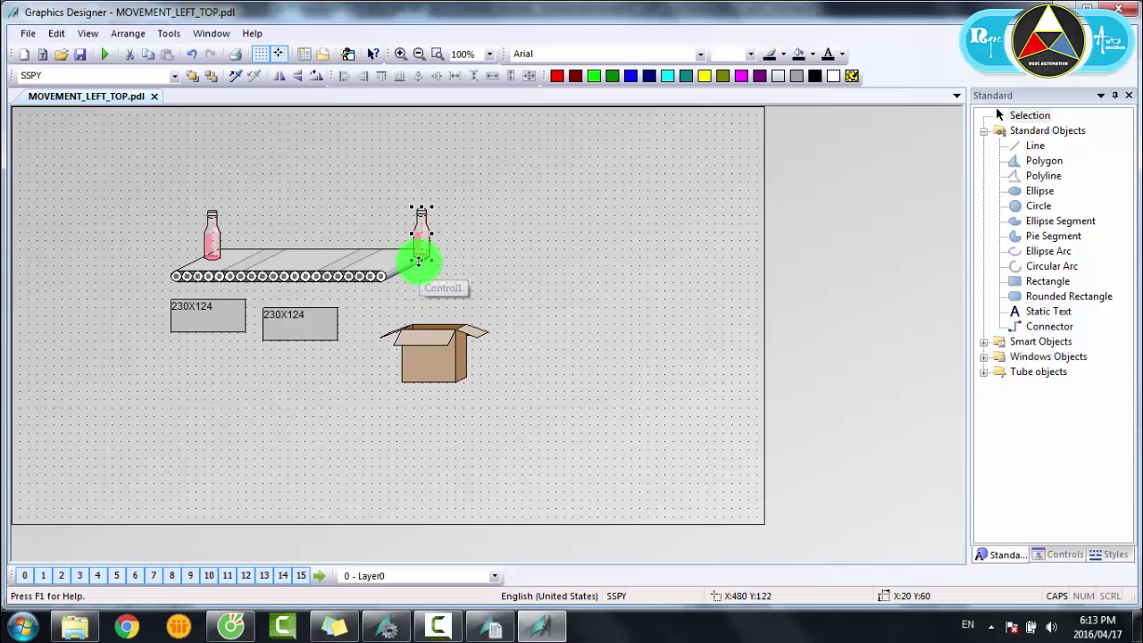
pyautogui.click(513, 248)
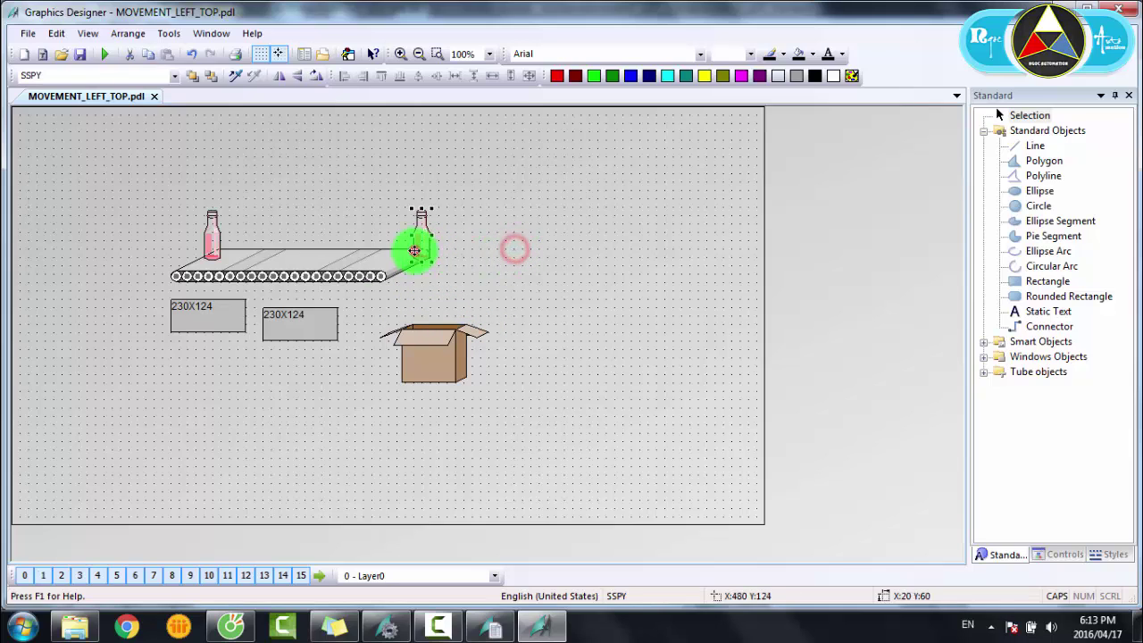
pyautogui.click(415, 246)
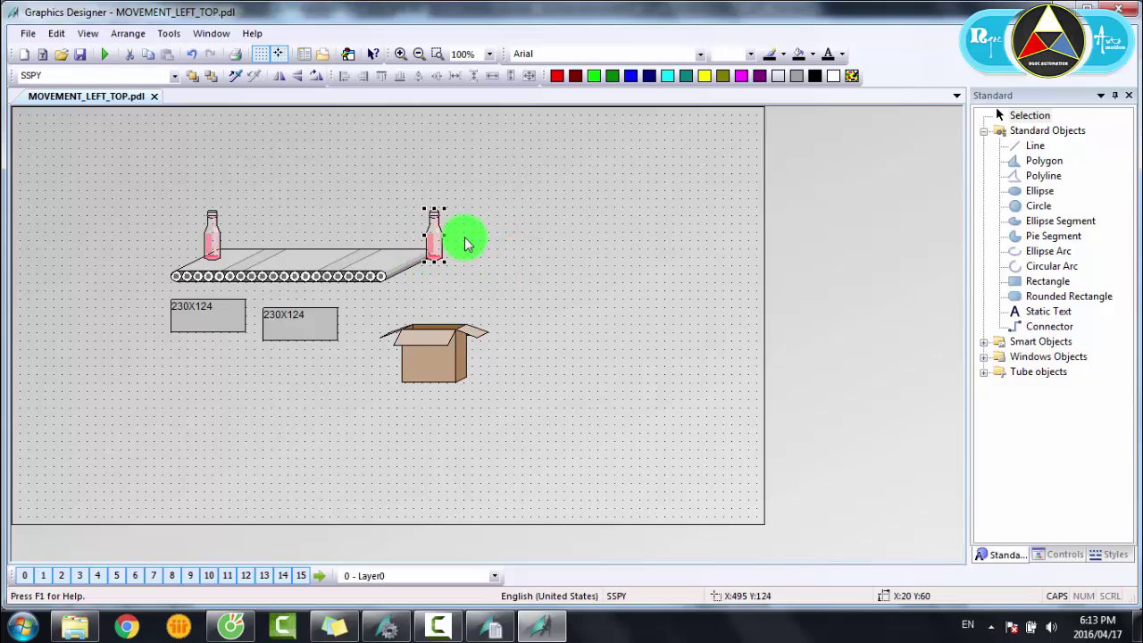
# Step: Lower the SSPX bottle to Y 128 and update its coordinate text to 230X128
pyautogui.click(212, 243)
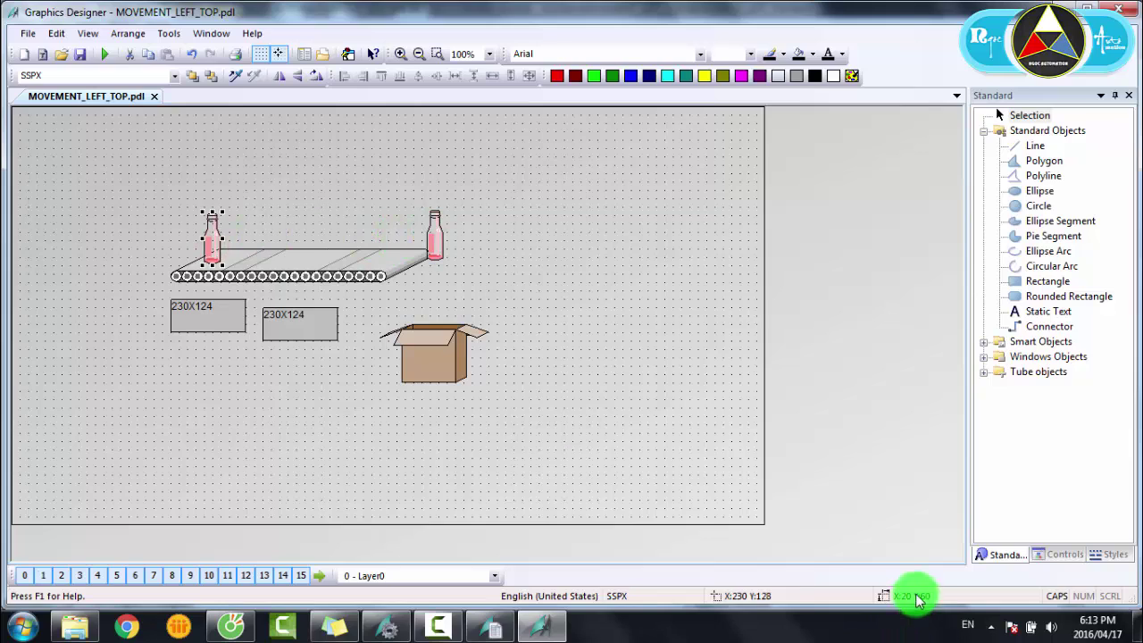
pyautogui.click(214, 309)
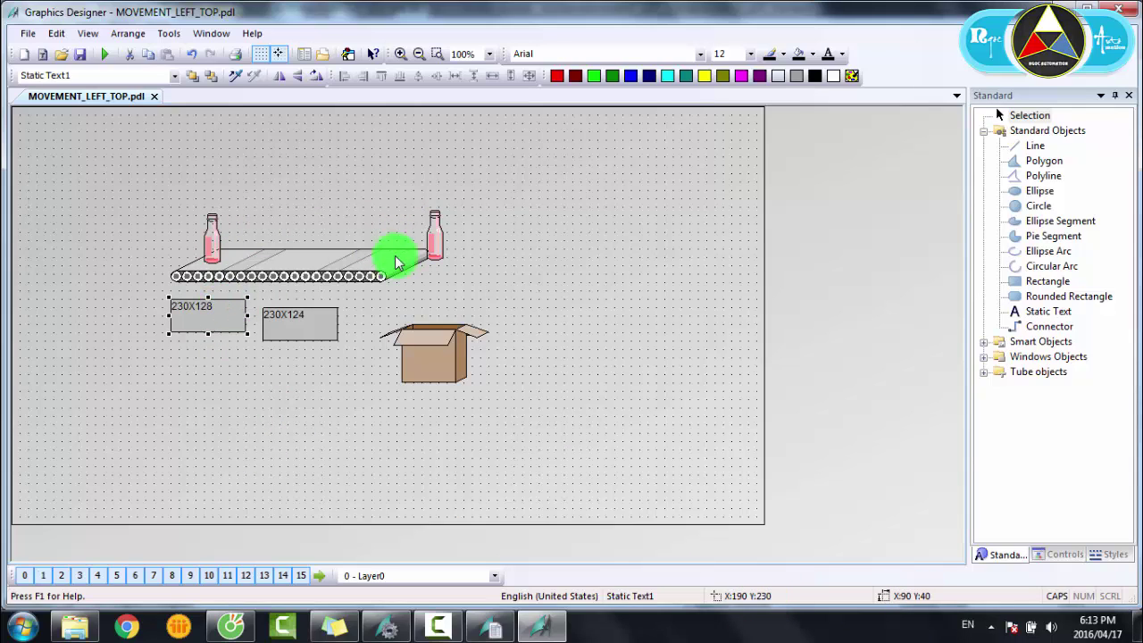
# Step: Lower the SSPY bottle to X 496, Y 128 and place the copied coordinate text above it, reading 496X128
pyautogui.moveTo(433, 239); pyautogui.dragTo(433, 241)
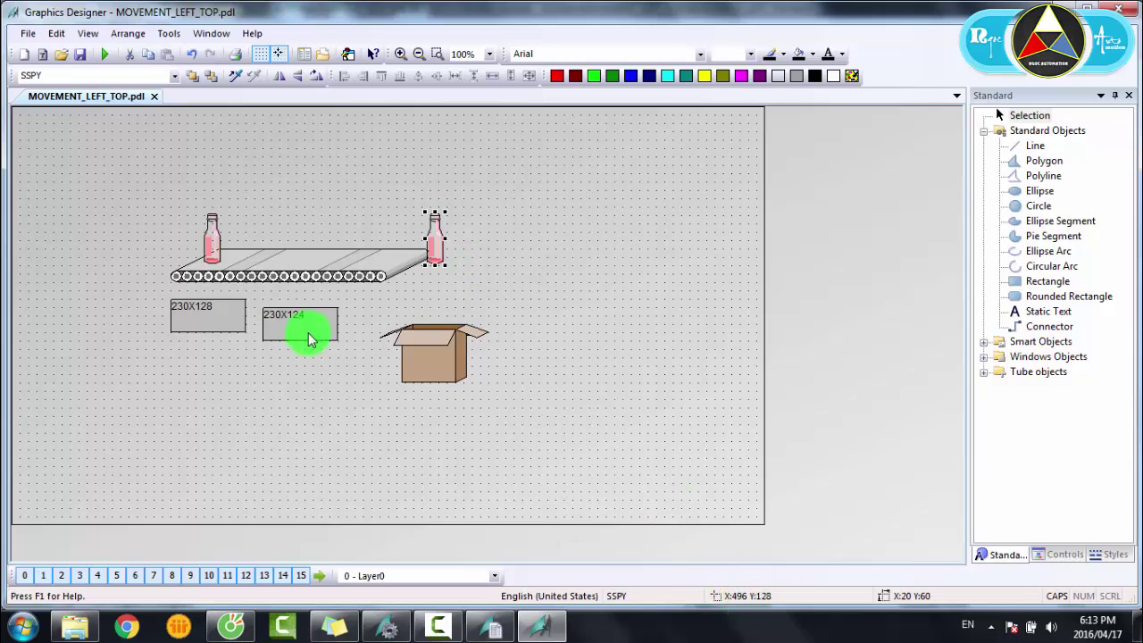
pyautogui.moveTo(298, 319); pyautogui.dragTo(437, 194)
pyautogui.doubleClick(437, 194)
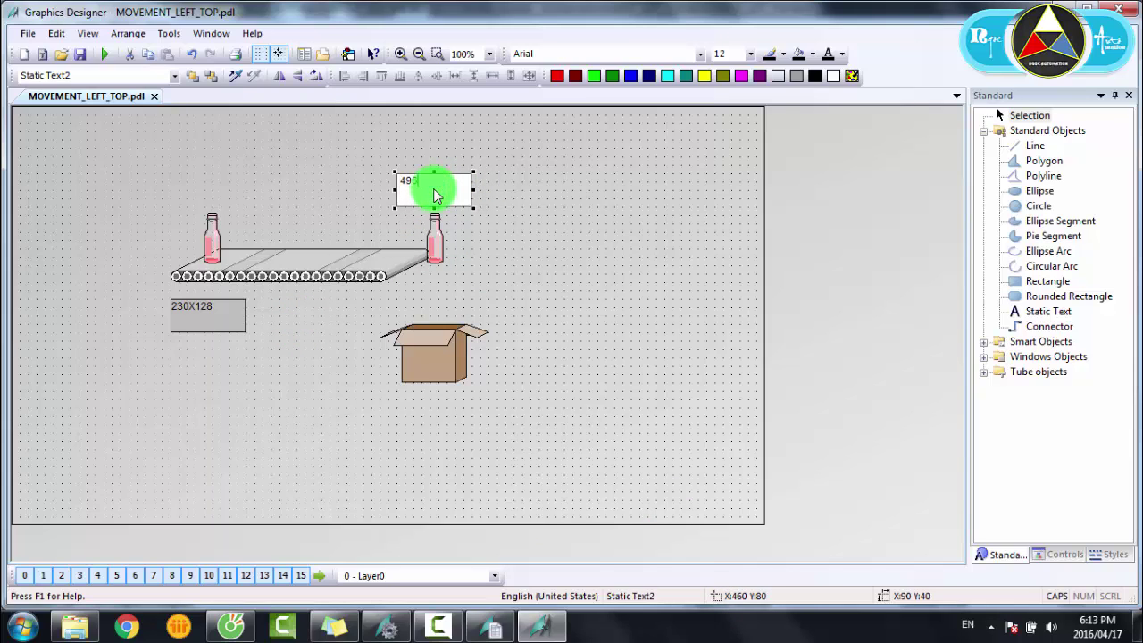
pyautogui.write('496X128')
pyautogui.click(518, 178)
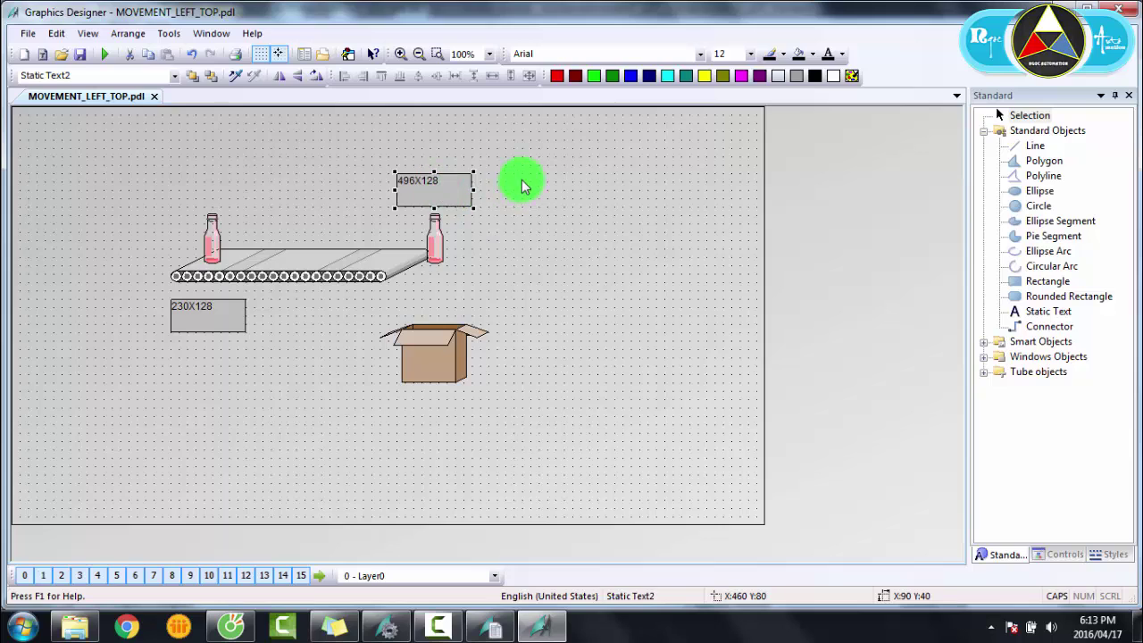
# Step: Change the coordinate text above the SSPY bottle to 500X128
pyautogui.click(438, 253)
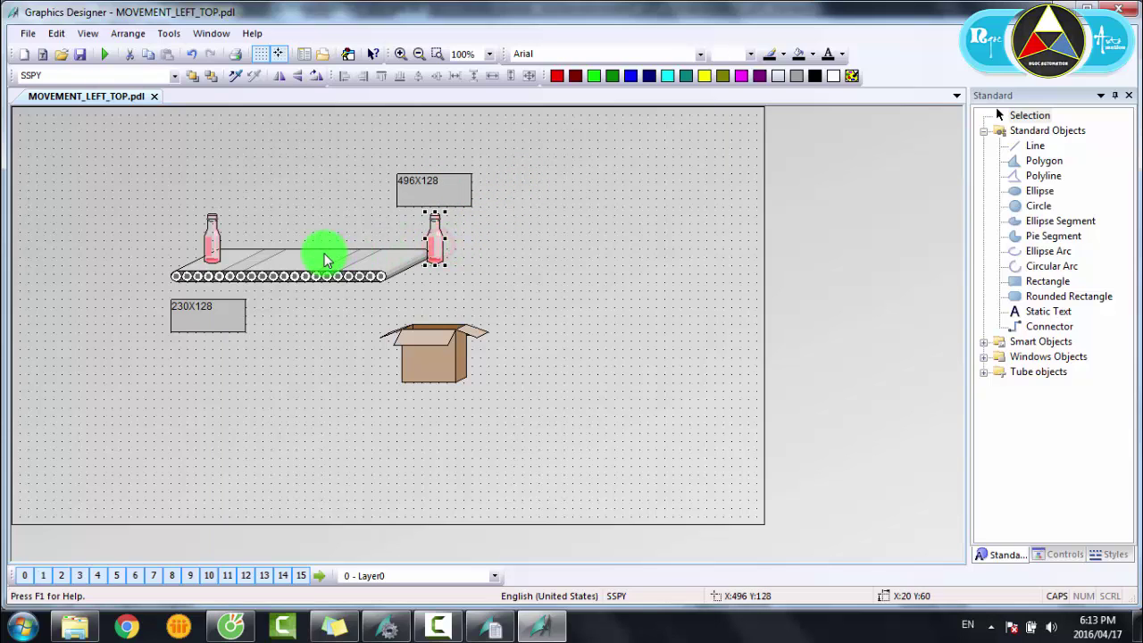
pyautogui.click(212, 236)
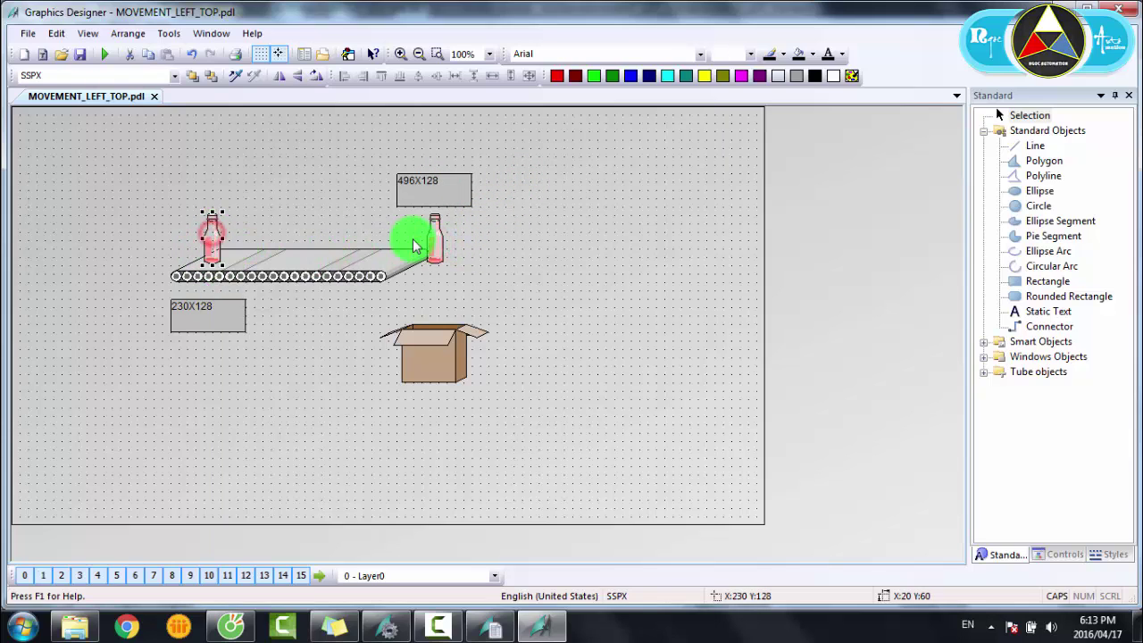
pyautogui.click(447, 186)
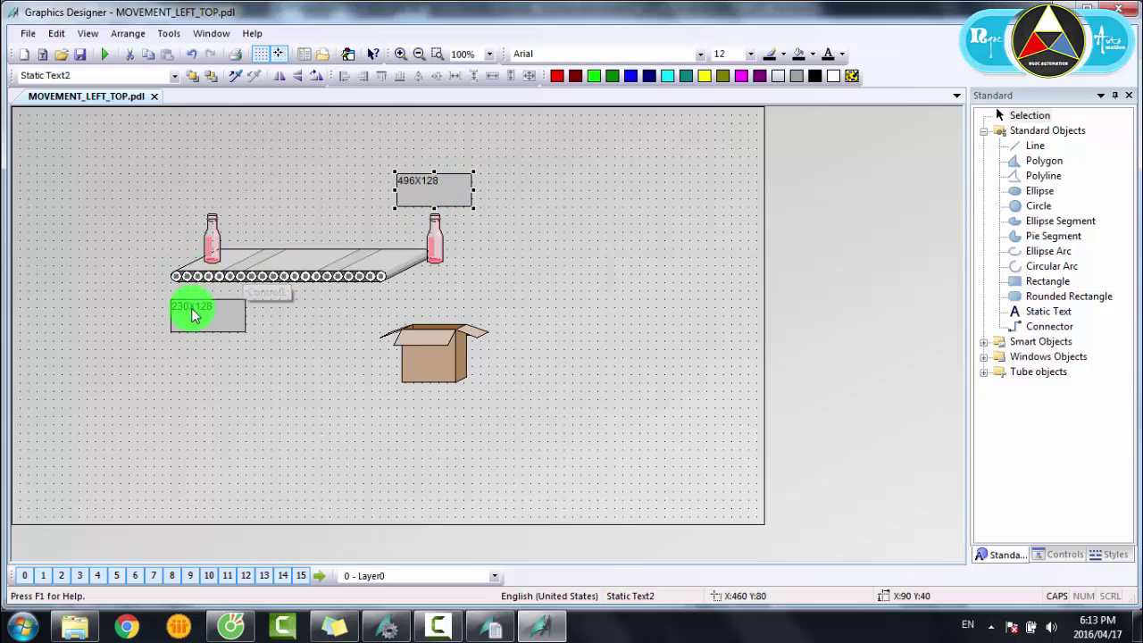
pyautogui.doubleClick(413, 187)
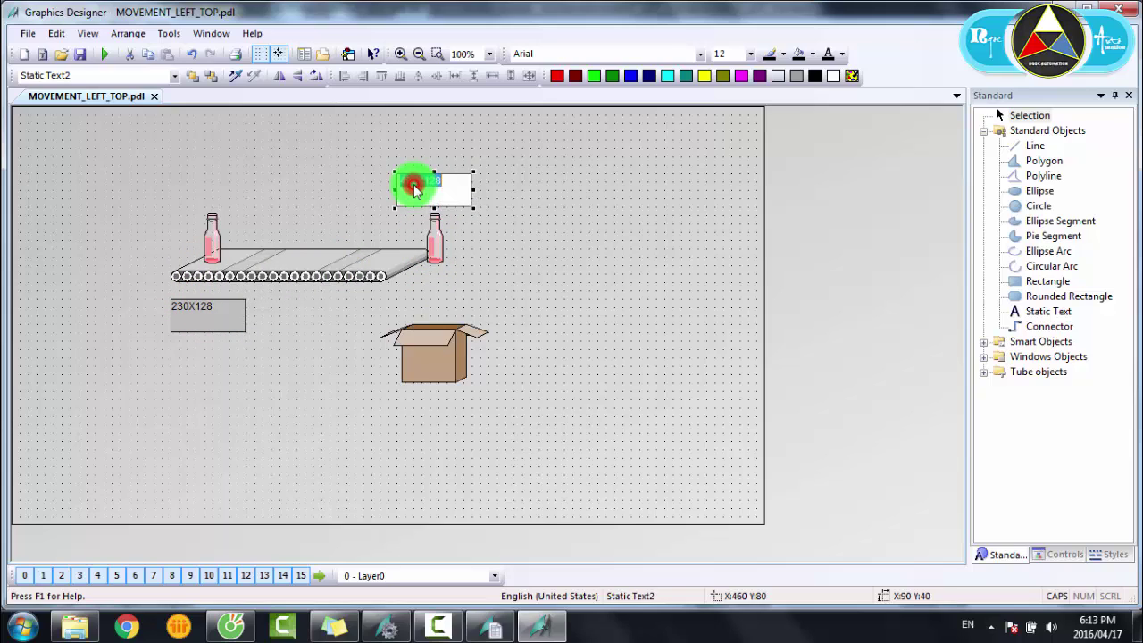
pyautogui.moveTo(415, 186); pyautogui.dragTo(396, 187)
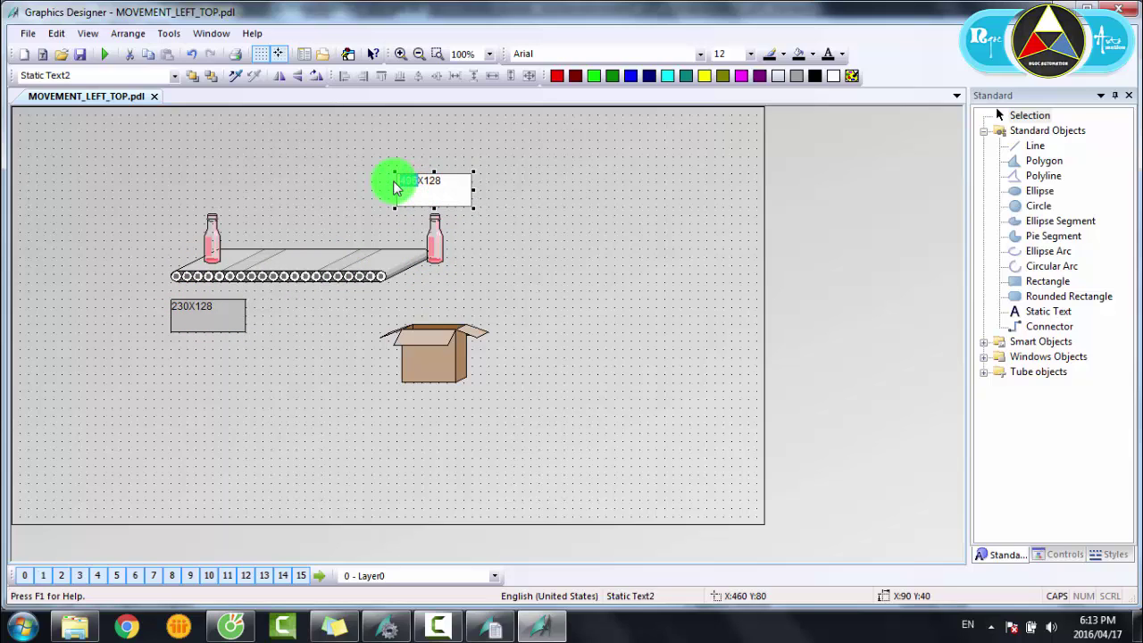
pyautogui.write('500')
pyautogui.press('Return')
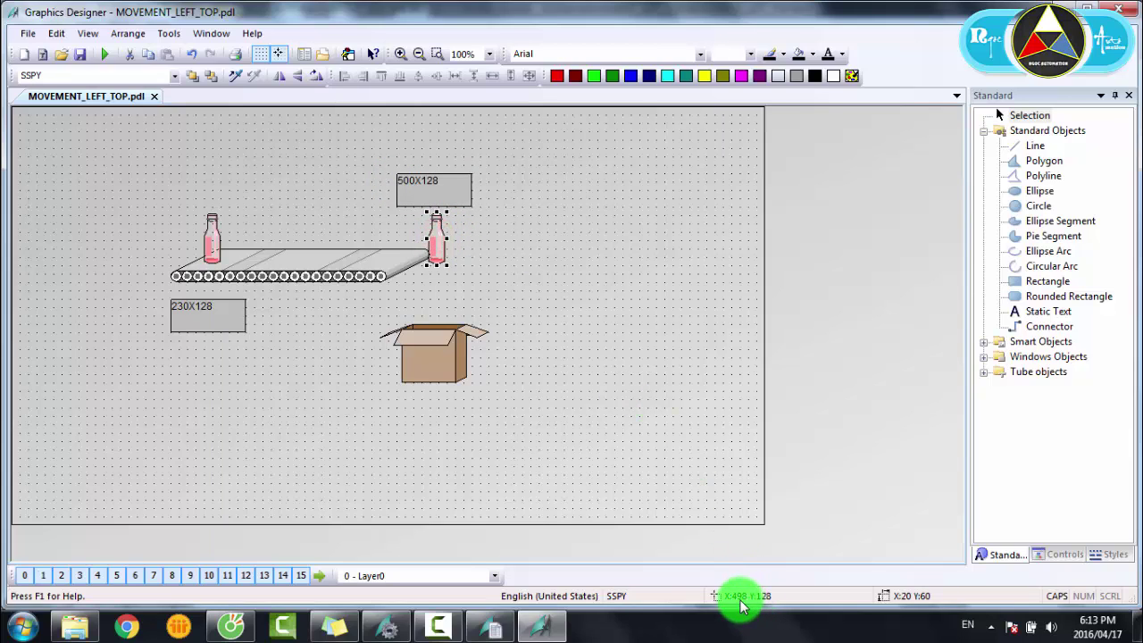
# Step: Align the SSPY bottle at X 500, Y 128 and shift the conveyor slightly right to X 195, Y 170
pyautogui.click(459, 257)
pyautogui.moveTo(377, 257); pyautogui.dragTo(377, 256)
pyautogui.click(545, 268)
# Step: Duplicate the 500X128 coordinate text and place the copy at about X 600, Y 180, right of the conveyor
pyautogui.click(459, 194)
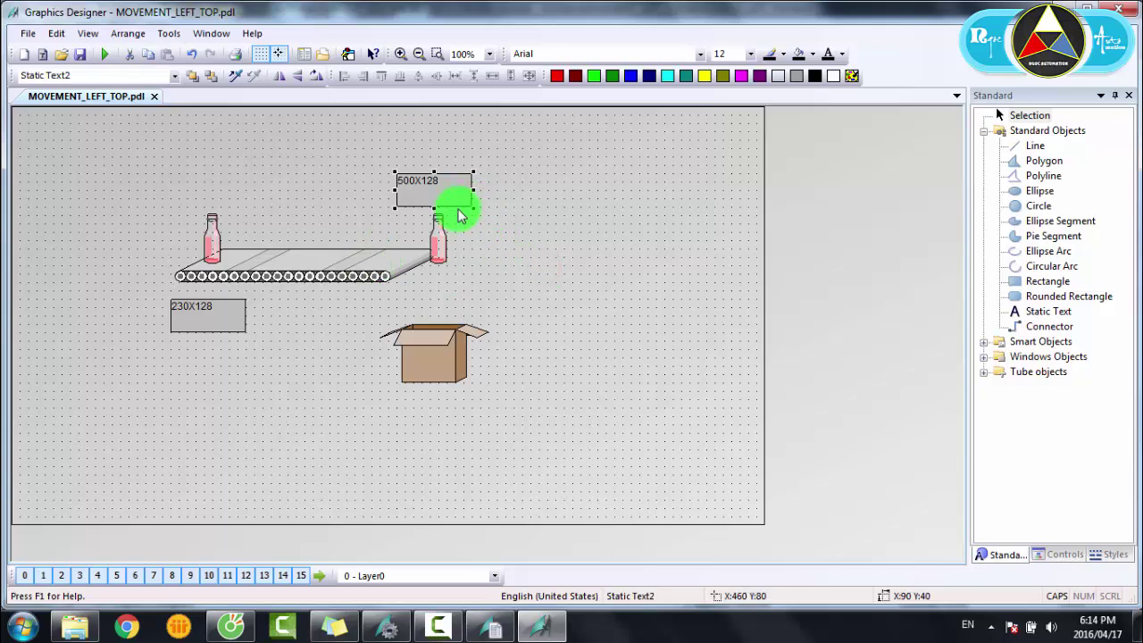
pyautogui.rightClick(448, 198)
pyautogui.click(485, 244)
pyautogui.moveTo(457, 202); pyautogui.dragTo(554, 273)
# Step: Lower the SSPY bottle to the box opening at X 500, Y 206
pyautogui.click(436, 242)
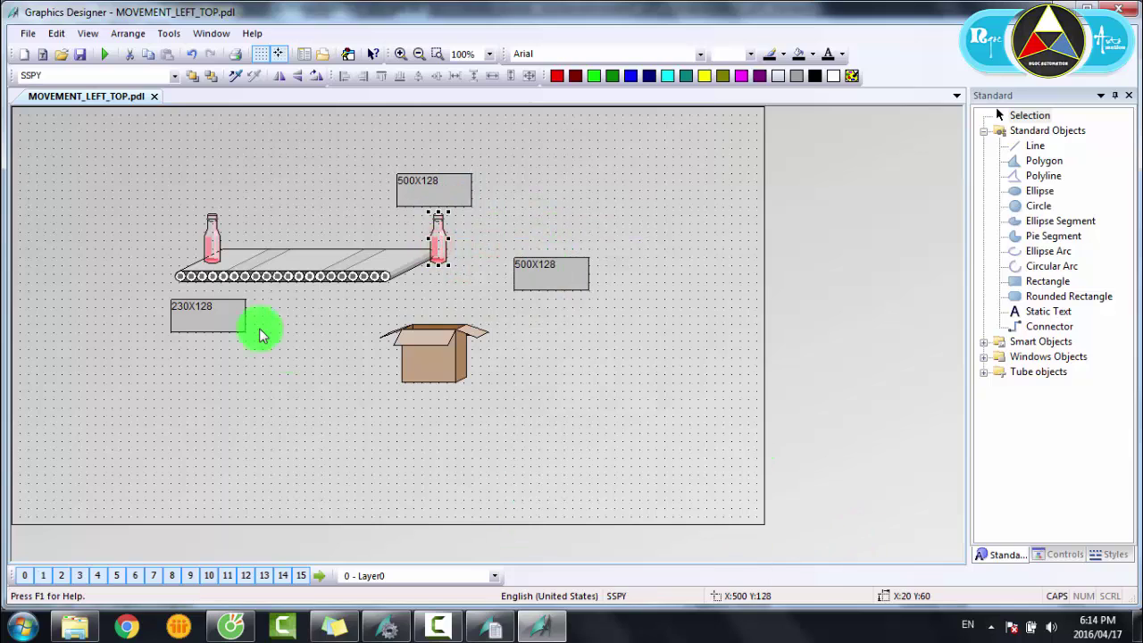
pyautogui.click(555, 273)
pyautogui.click(438, 250)
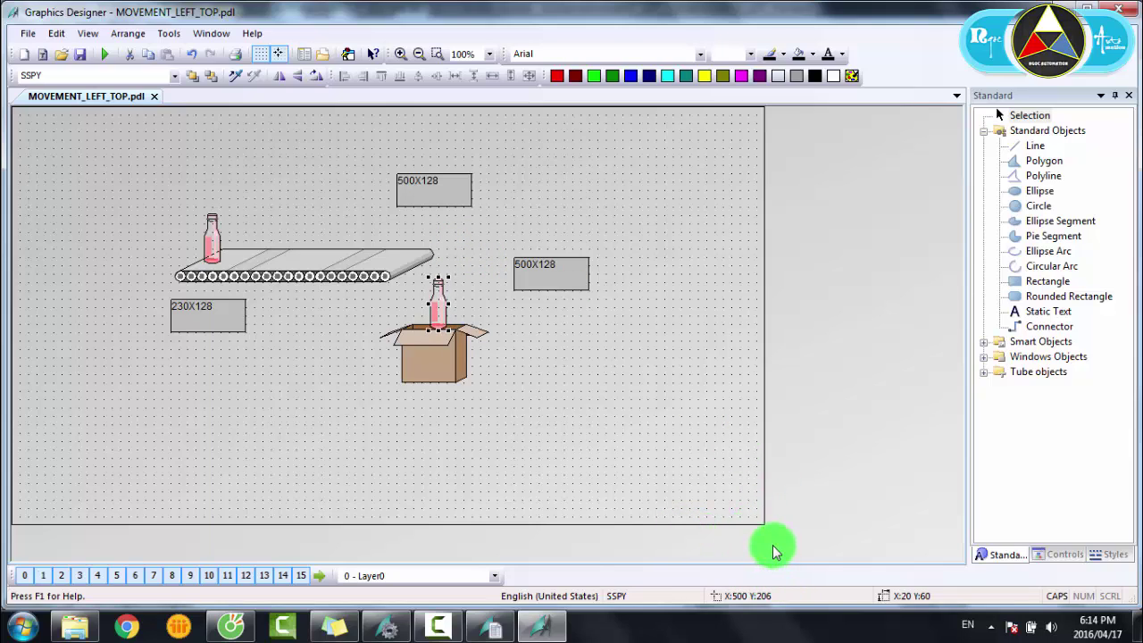
# Step: Change the duplicated coordinate text right of the conveyor to 500X206
pyautogui.doubleClick(559, 275)
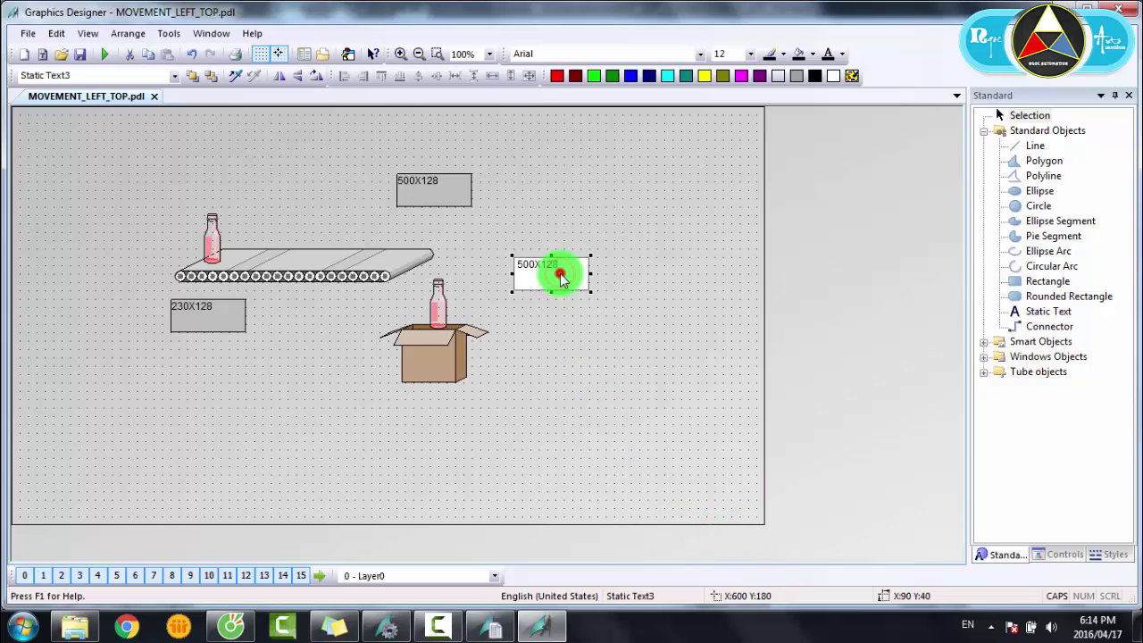
pyautogui.click(467, 339)
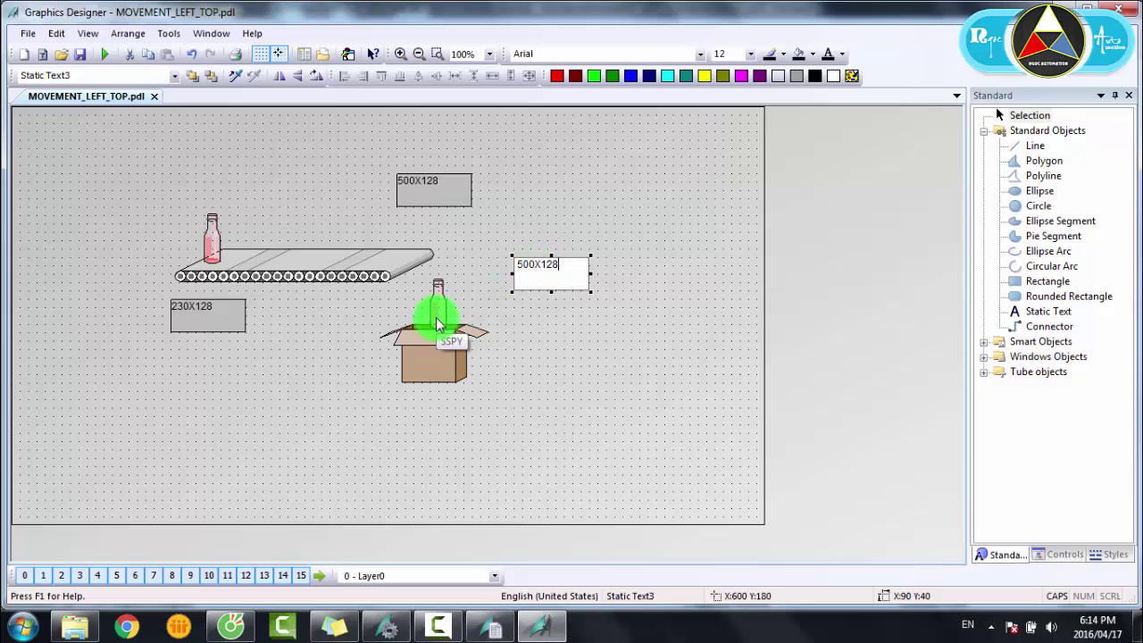
pyautogui.click(572, 190)
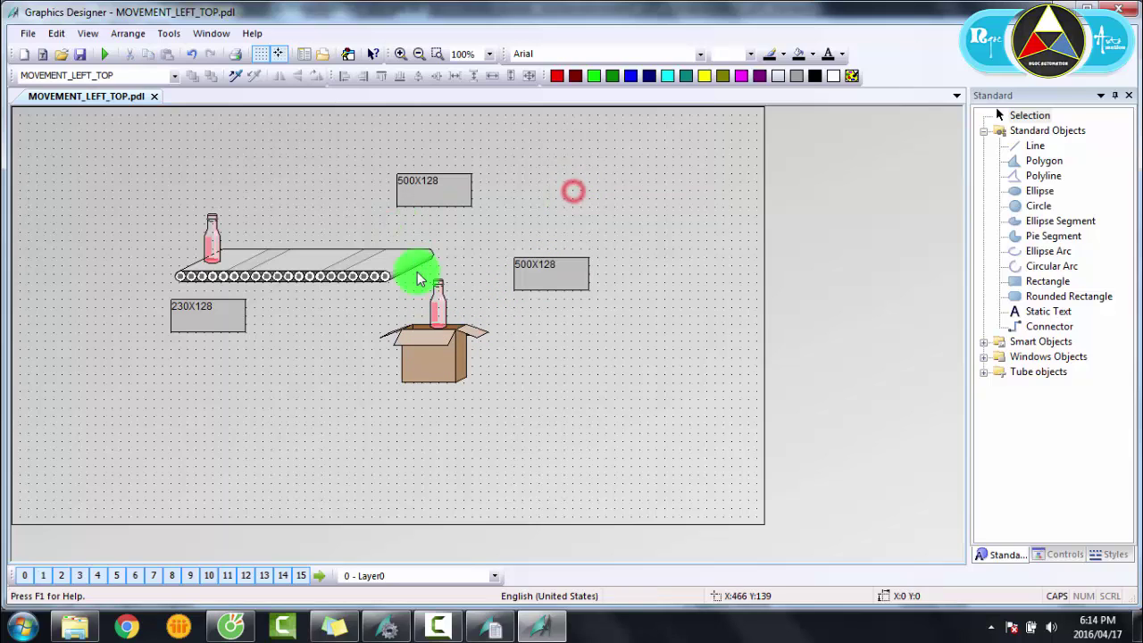
pyautogui.click(431, 310)
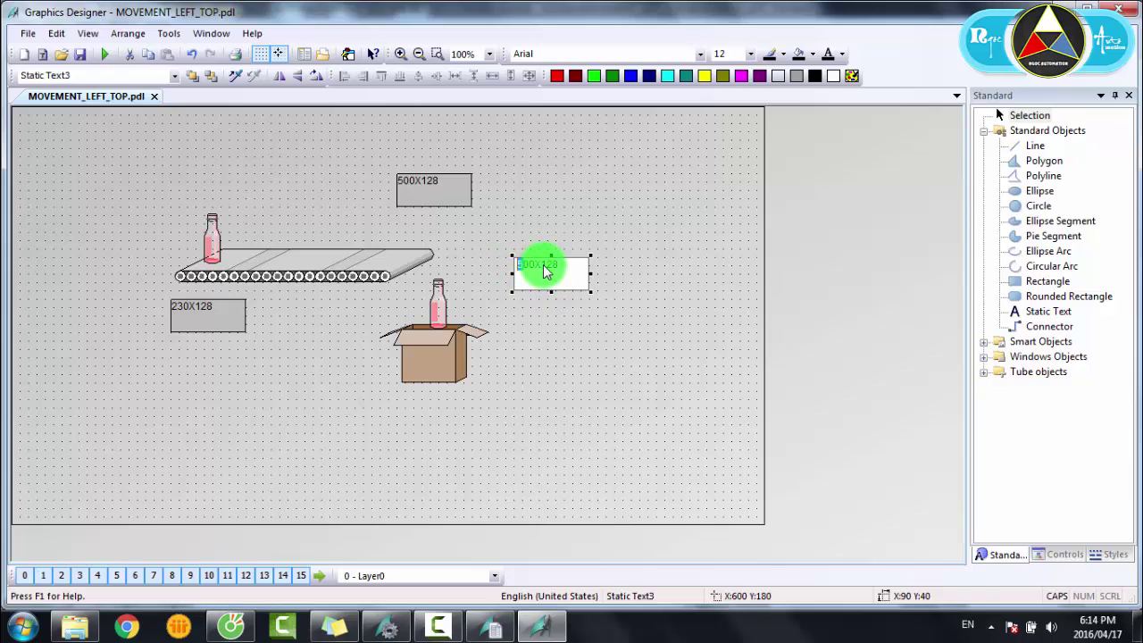
pyautogui.click(469, 312)
pyautogui.click(438, 310)
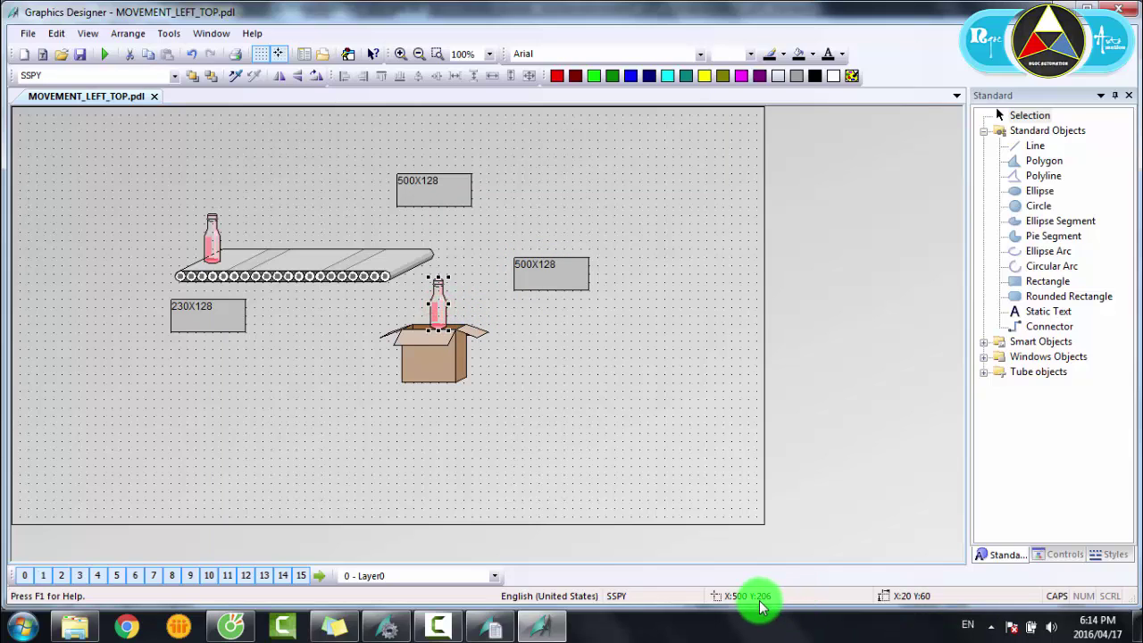
pyautogui.doubleClick(550, 278)
pyautogui.click(561, 269)
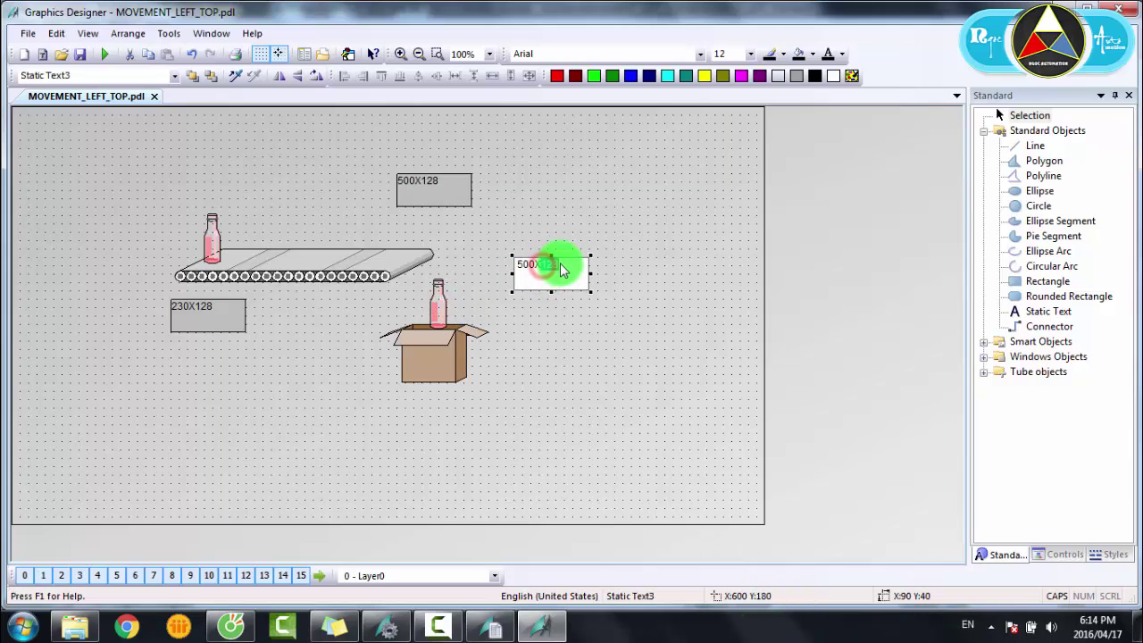
pyautogui.click(617, 247)
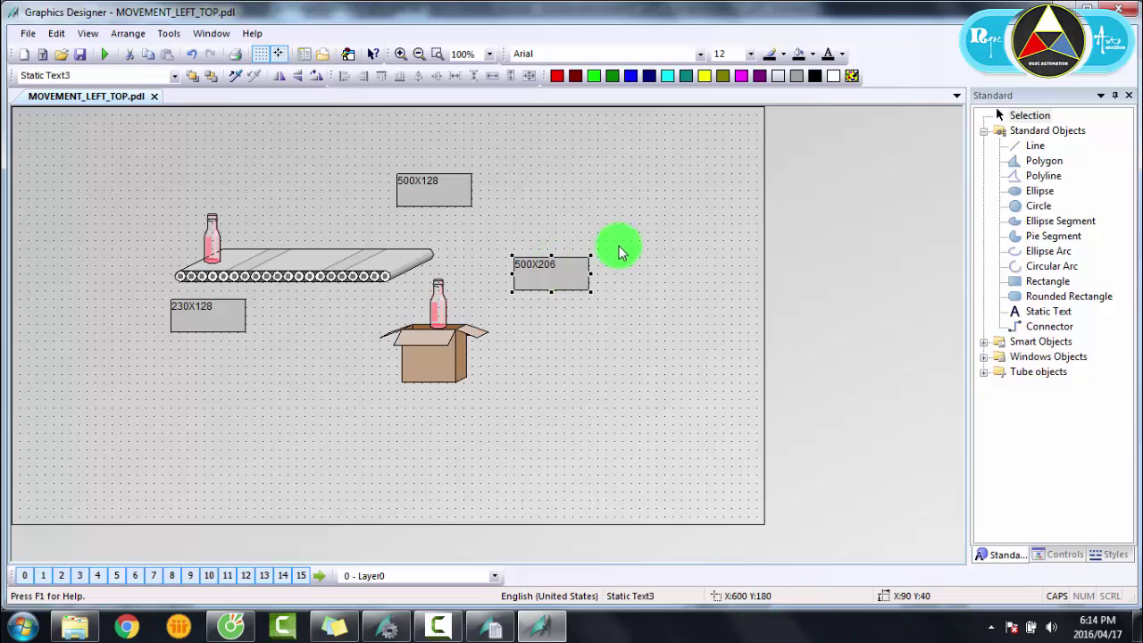
# Step: Move the 500X206 text beside the lowered bottle, at about X 550, Y 220
pyautogui.moveTo(554, 278); pyautogui.dragTo(516, 321)
pyautogui.click(229, 313)
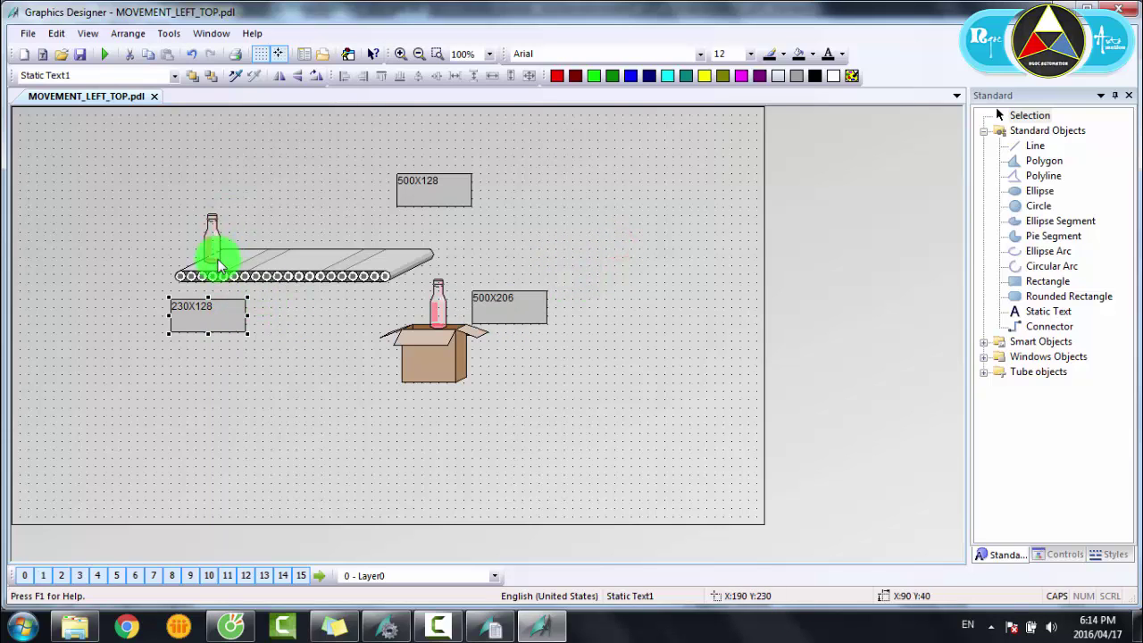
pyautogui.click(426, 187)
pyautogui.click(509, 314)
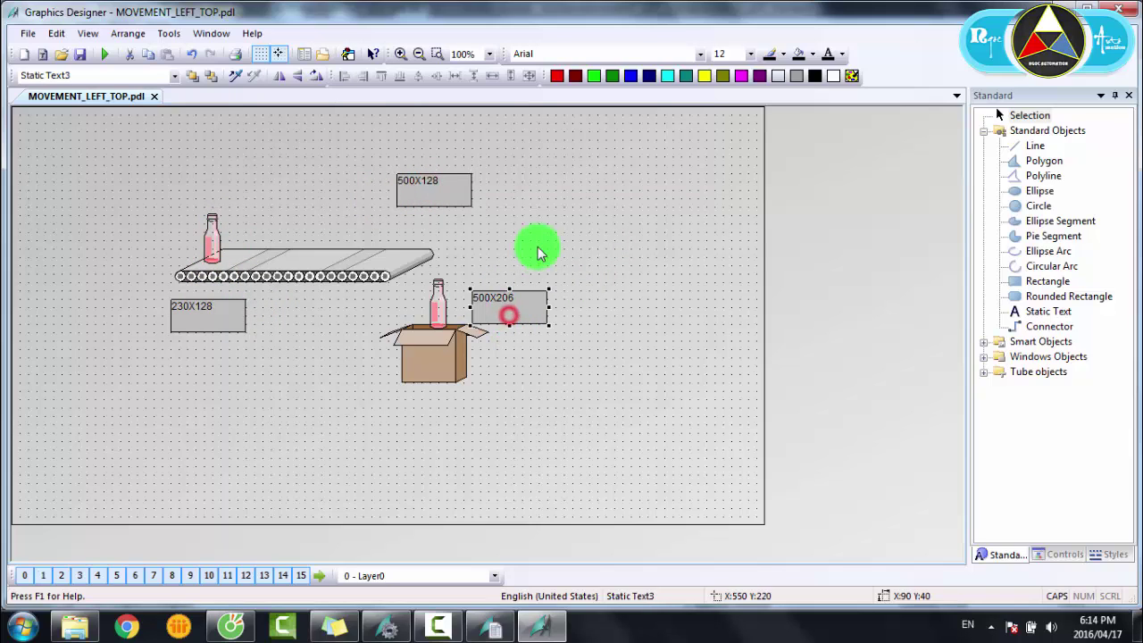
pyautogui.click(538, 250)
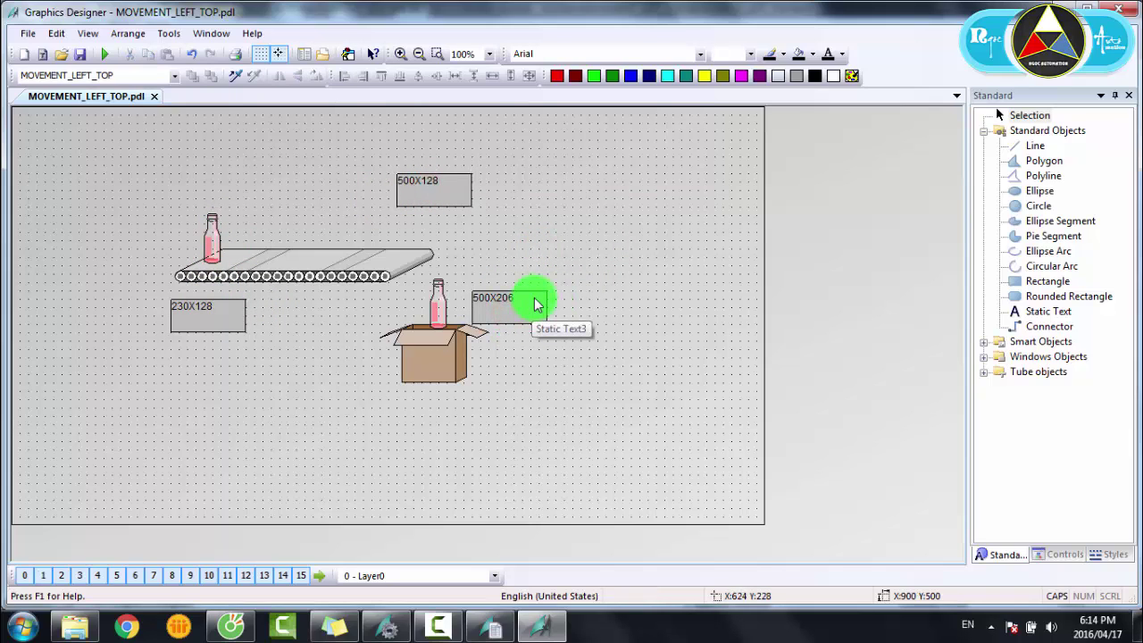
# Step: Move the 230X128 coordinate text from below the conveyor to above and left of the SSPX bottle
pyautogui.moveTo(193, 314); pyautogui.dragTo(116, 166)
pyautogui.click(304, 163)
pyautogui.click(267, 276)
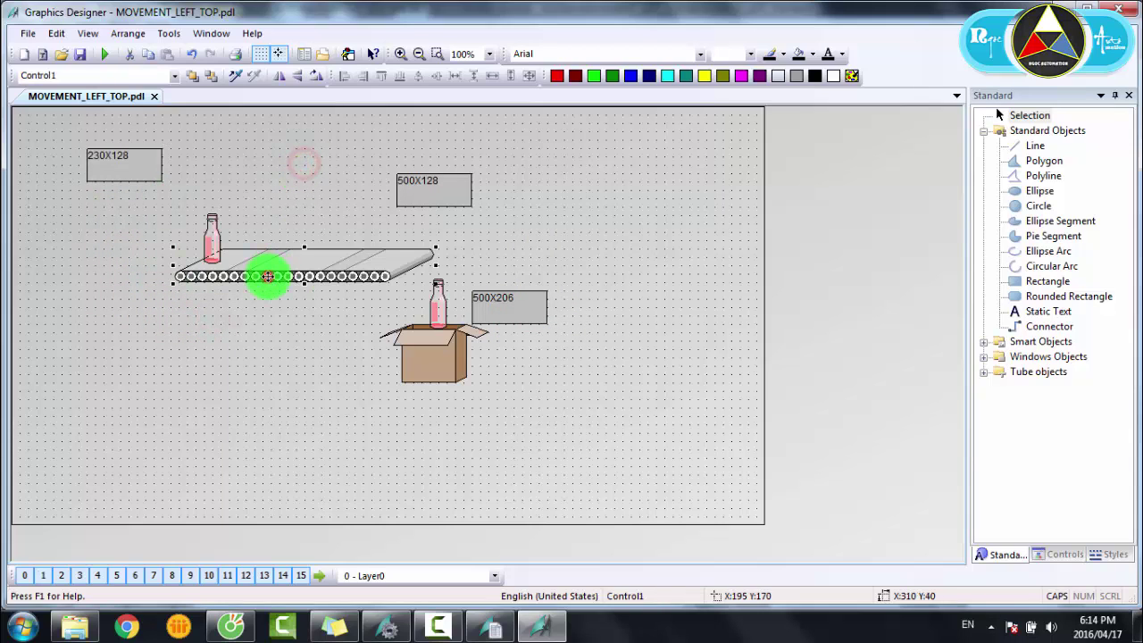
pyautogui.click(252, 331)
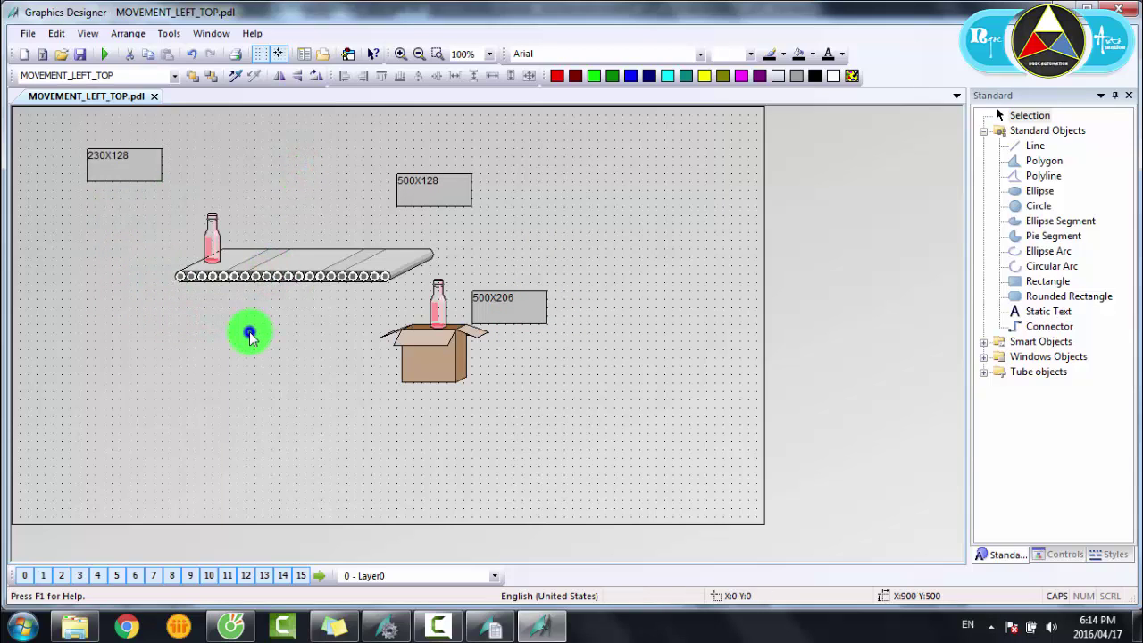
# Step: Add a button of about 60 by 30 below the conveyor at X 180, Y 270 with the text BT
pyautogui.click(984, 356)
pyautogui.click(1027, 372)
pyautogui.moveTo(161, 332)
pyautogui.mouseDown()
pyautogui.moveTo(197, 358)
pyautogui.moveTo(224, 355)
pyautogui.mouseUp()
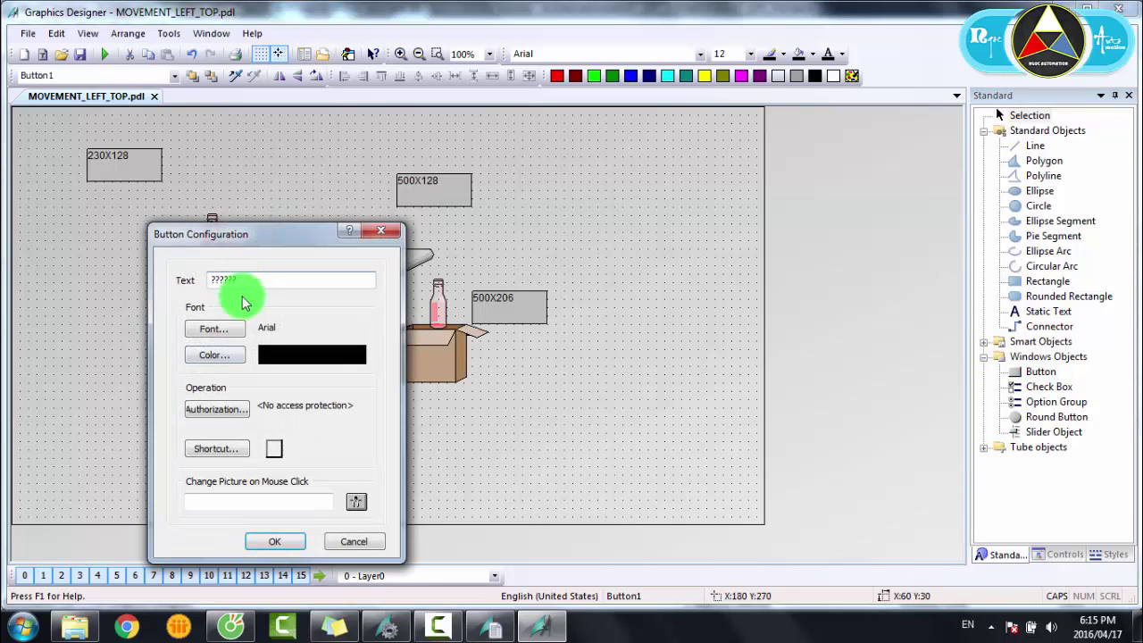
pyautogui.doubleClick(255, 280)
pyautogui.write('BT')
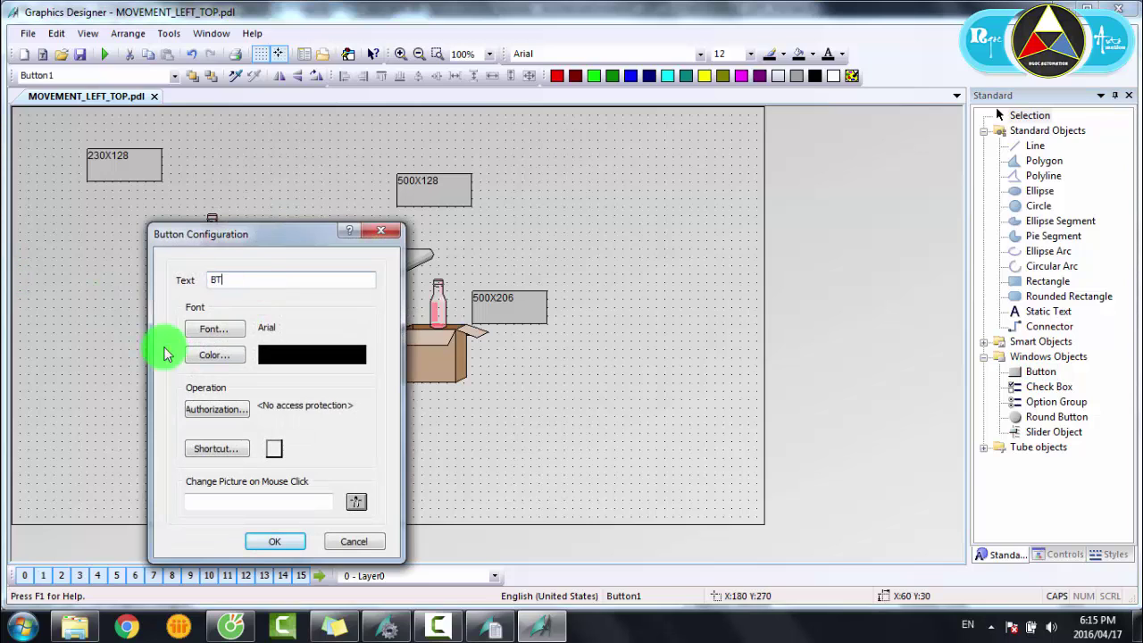
pyautogui.click(275, 541)
# Step: Set up a dynamic dialog for the BT button's background color using the internal tag BANG_TAI as its expression
pyautogui.rightClick(181, 346)
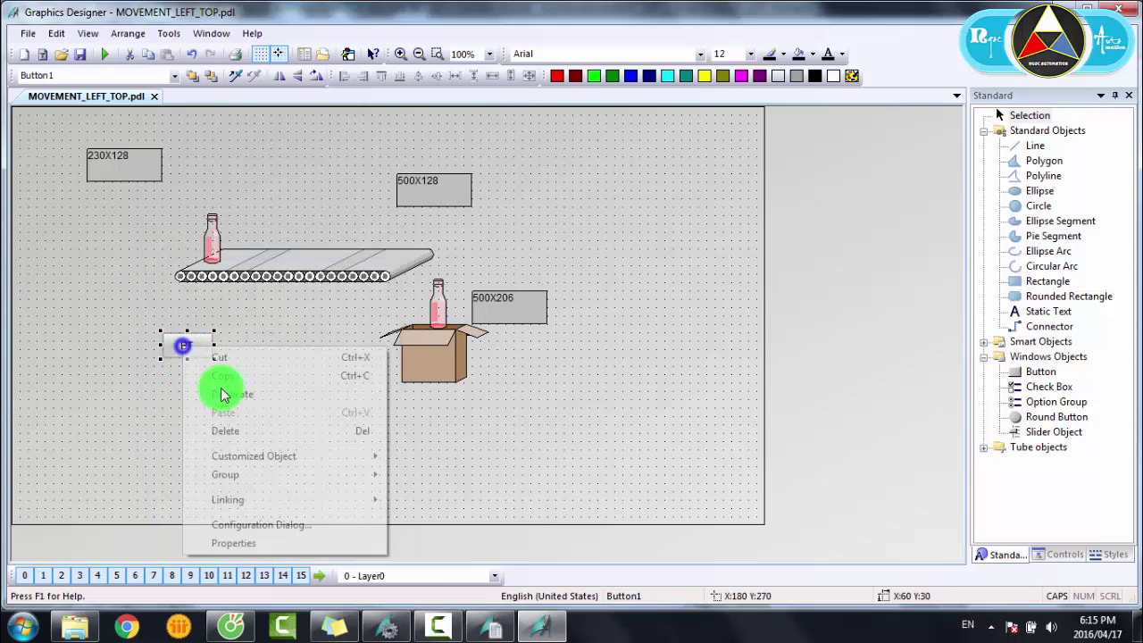
pyautogui.click(237, 545)
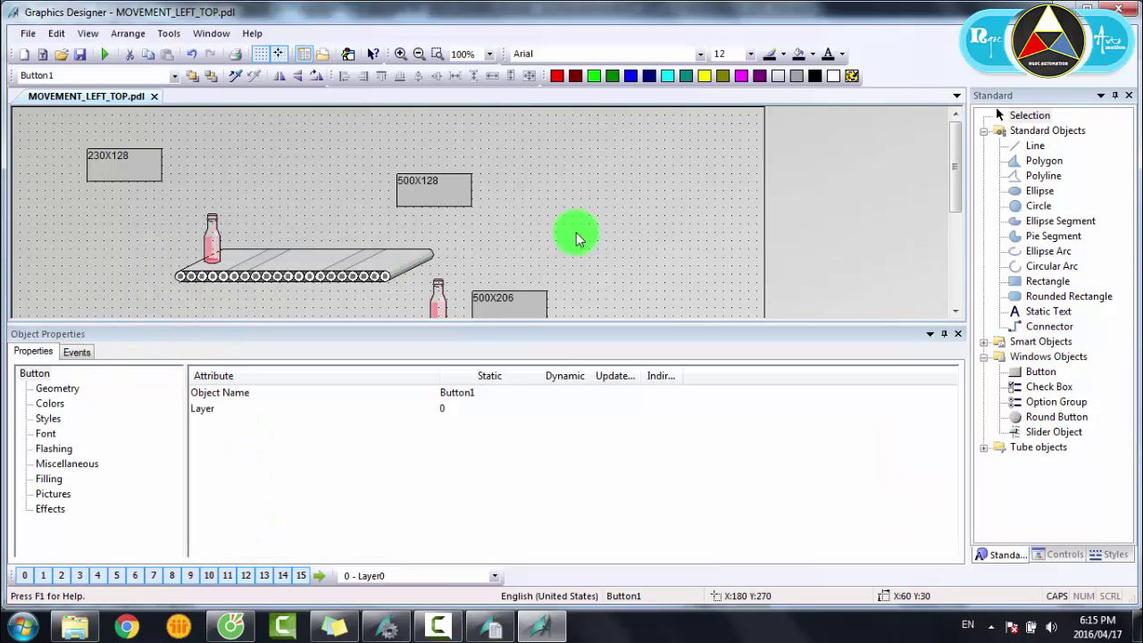
pyautogui.moveTo(955, 166); pyautogui.dragTo(953, 236)
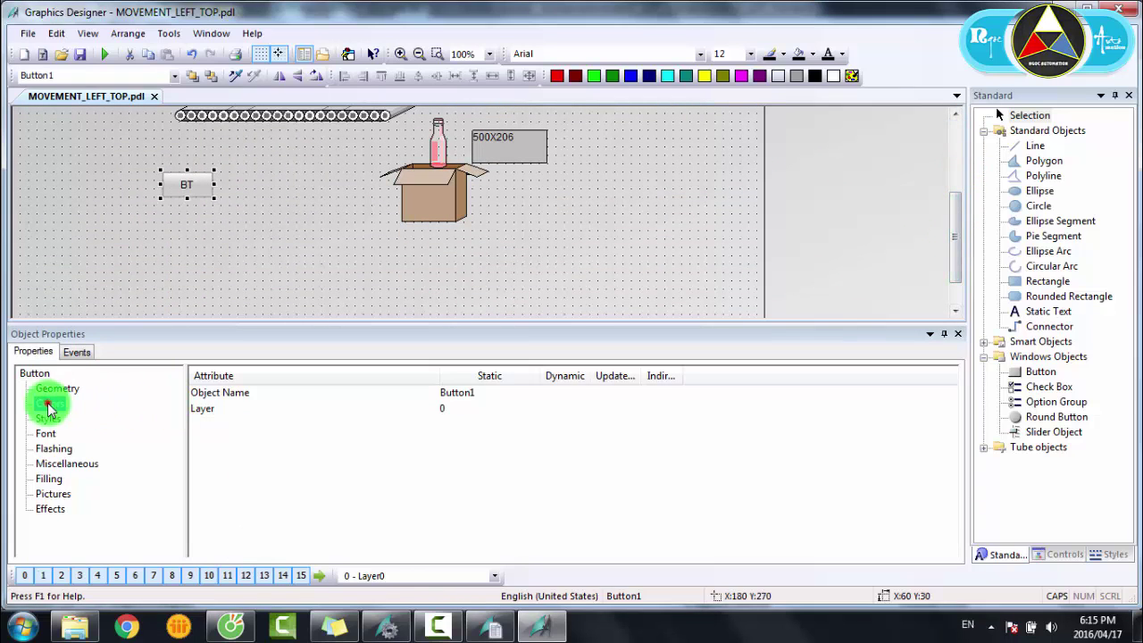
pyautogui.click(49, 403)
pyautogui.rightClick(551, 429)
pyautogui.click(600, 437)
pyautogui.click(732, 195)
pyautogui.click(759, 202)
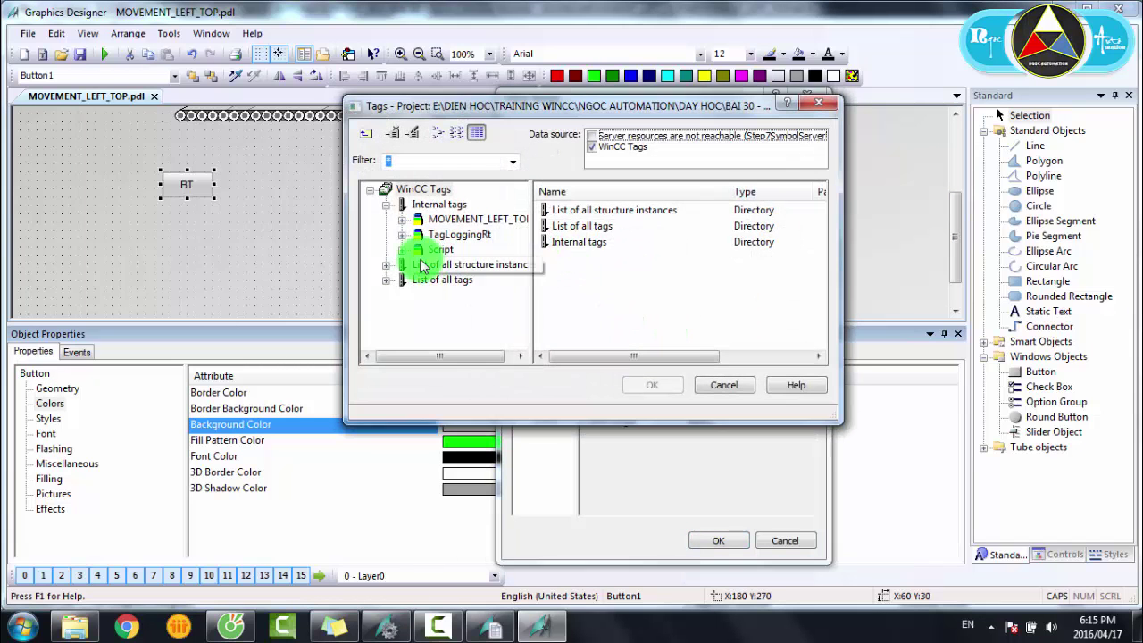
pyautogui.click(439, 205)
pyautogui.click(470, 220)
pyautogui.doubleClick(572, 241)
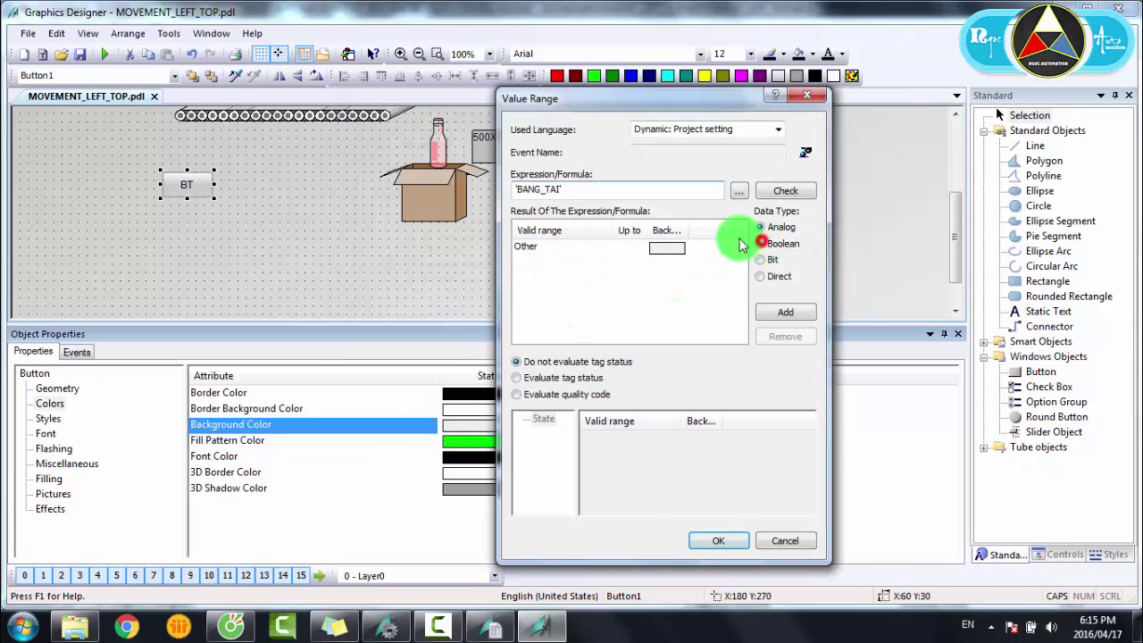
# Step: Switch the background color's data type to Boolean and assign bright green to the TRUE state
pyautogui.click(760, 243)
pyautogui.click(636, 247)
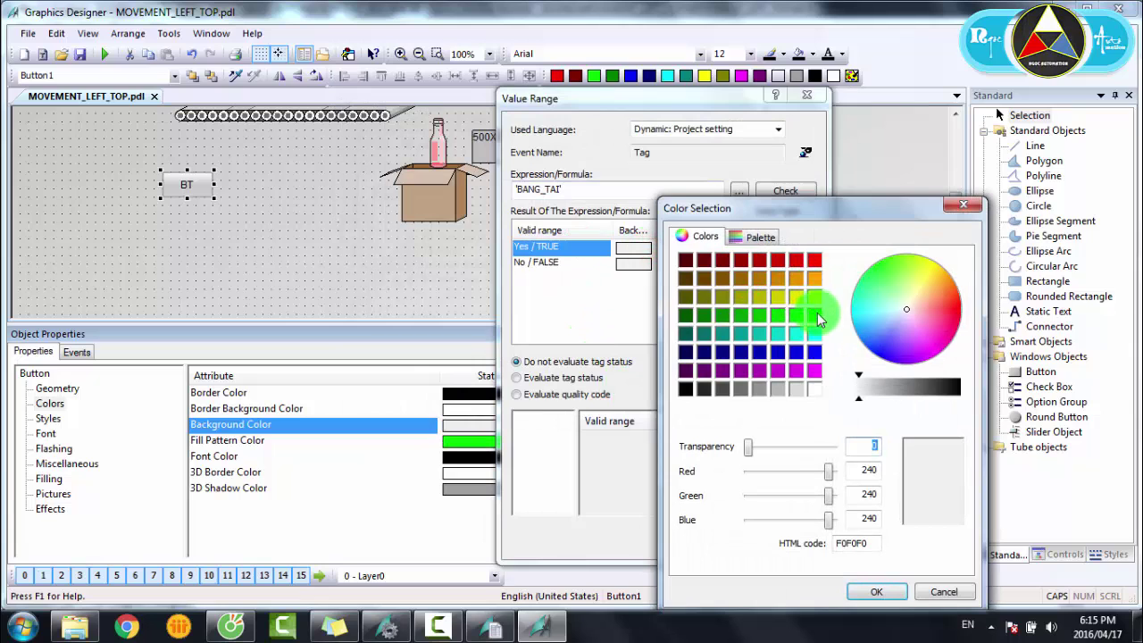
pyautogui.click(814, 313)
pyautogui.click(877, 592)
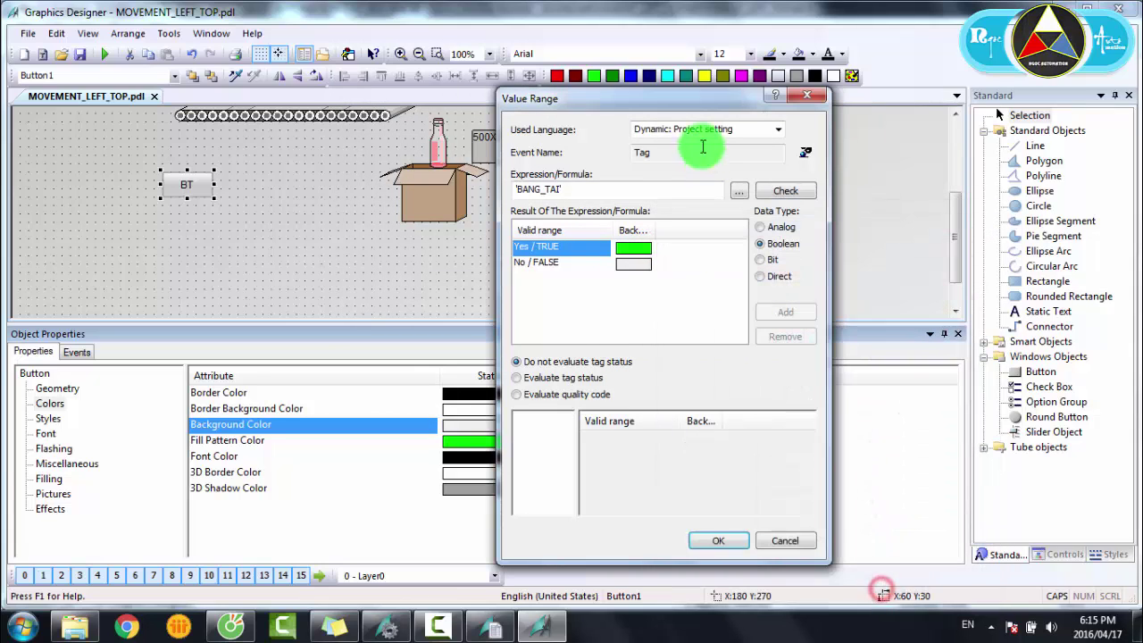
# Step: Set the BANG_TAI trigger's update cycle to 250 ms and apply the background color dynamic
pyautogui.click(805, 152)
pyautogui.click(681, 350)
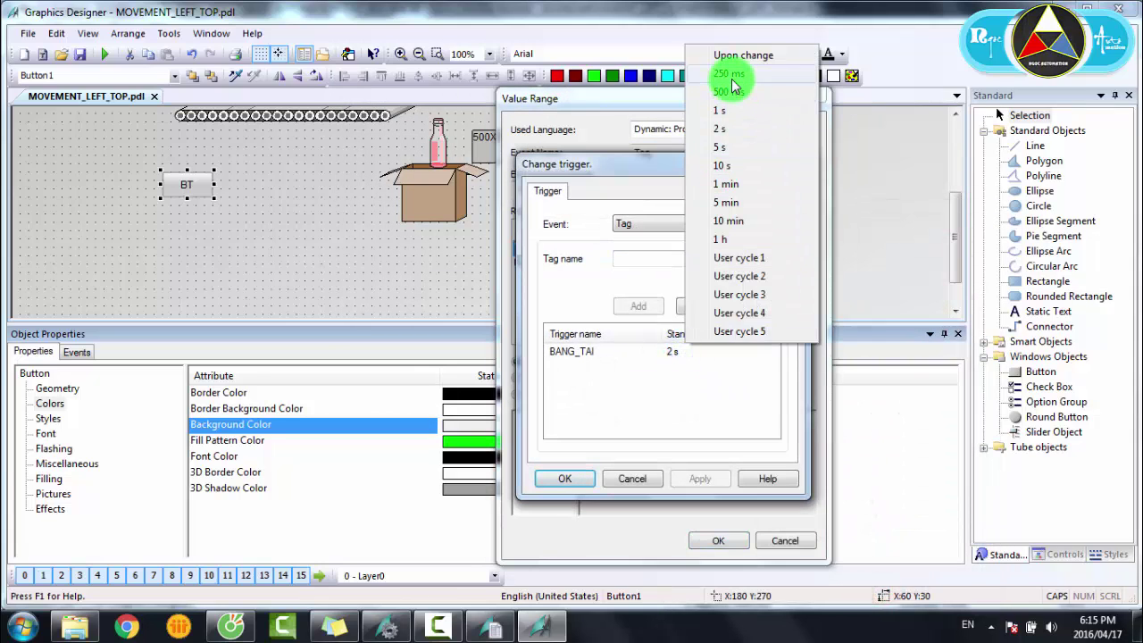
pyautogui.click(729, 75)
pyautogui.click(565, 481)
pyautogui.click(718, 543)
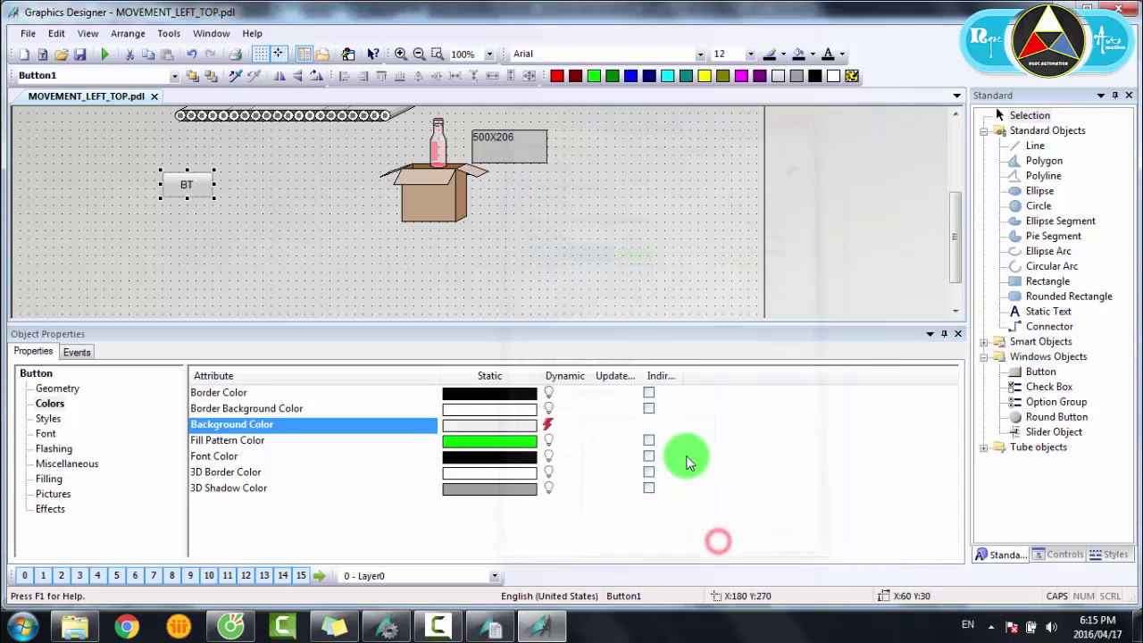
# Step: Set the BT button's Global Color Scheme to No and open a C action for its Press Left mouse event
pyautogui.click(52, 509)
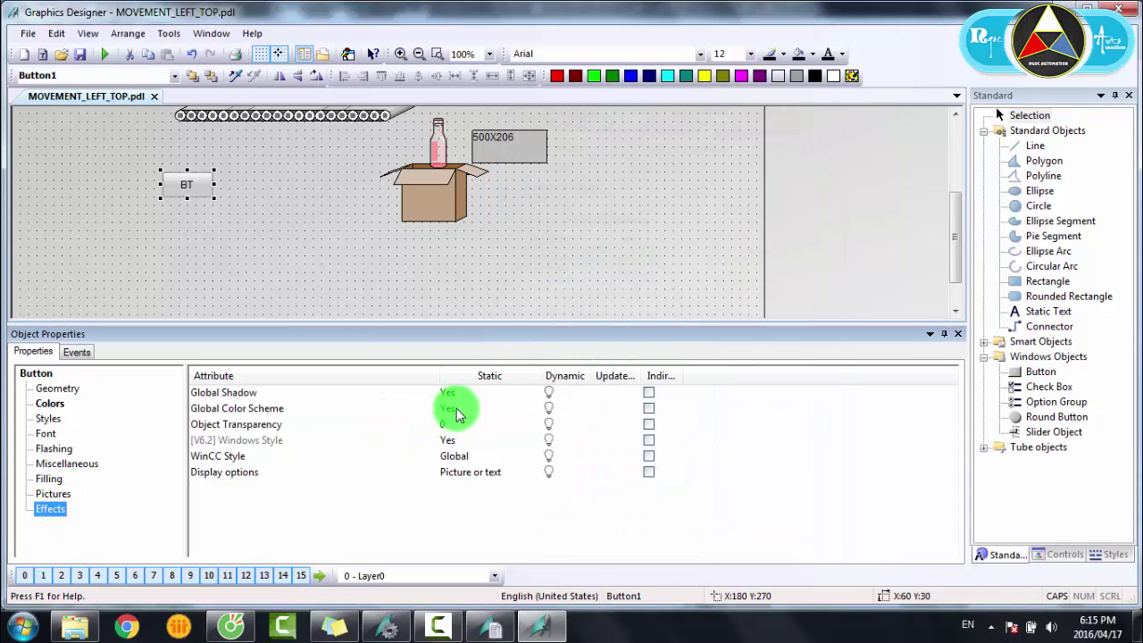
pyautogui.doubleClick(454, 408)
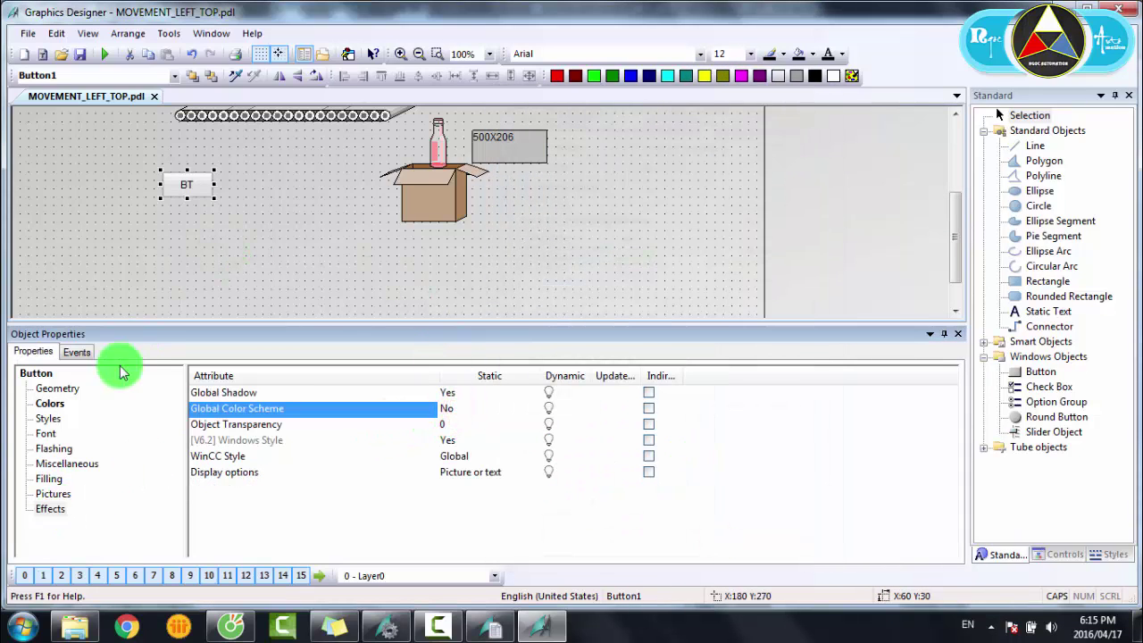
pyautogui.click(76, 351)
pyautogui.click(41, 393)
pyautogui.click(54, 375)
pyautogui.click(56, 389)
pyautogui.scroll(2, 57, 390)
pyautogui.click(58, 391)
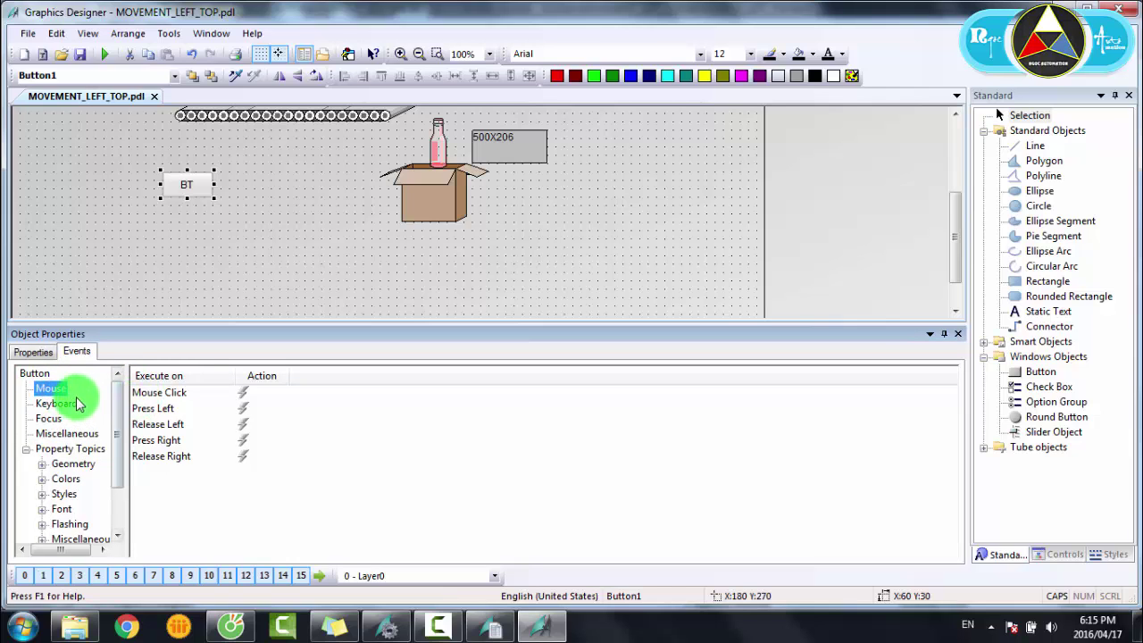
pyautogui.click(248, 408)
pyautogui.rightClick(274, 414)
pyautogui.click(295, 419)
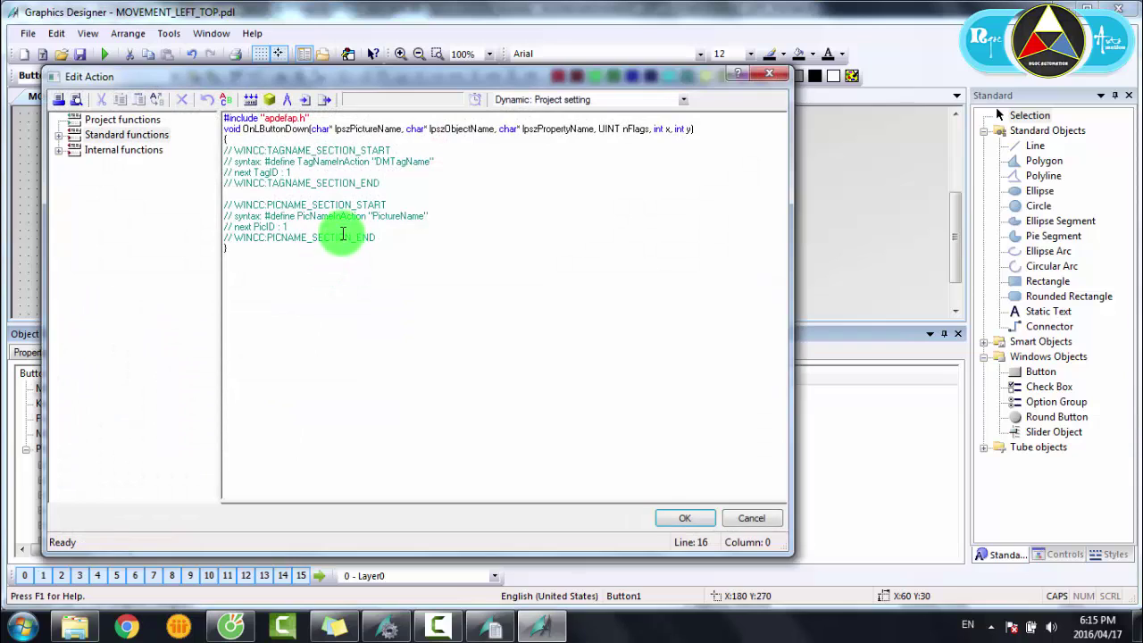
# Step: Declare BOOL bit; in the action's function body and add the line bit=GetTagBit("BANG_TAI"); below it
pyautogui.press('Return')
pyautogui.press('Return')
pyautogui.press('Return')
pyautogui.press('Return')
pyautogui.press('Return')
pyautogui.press('Return')
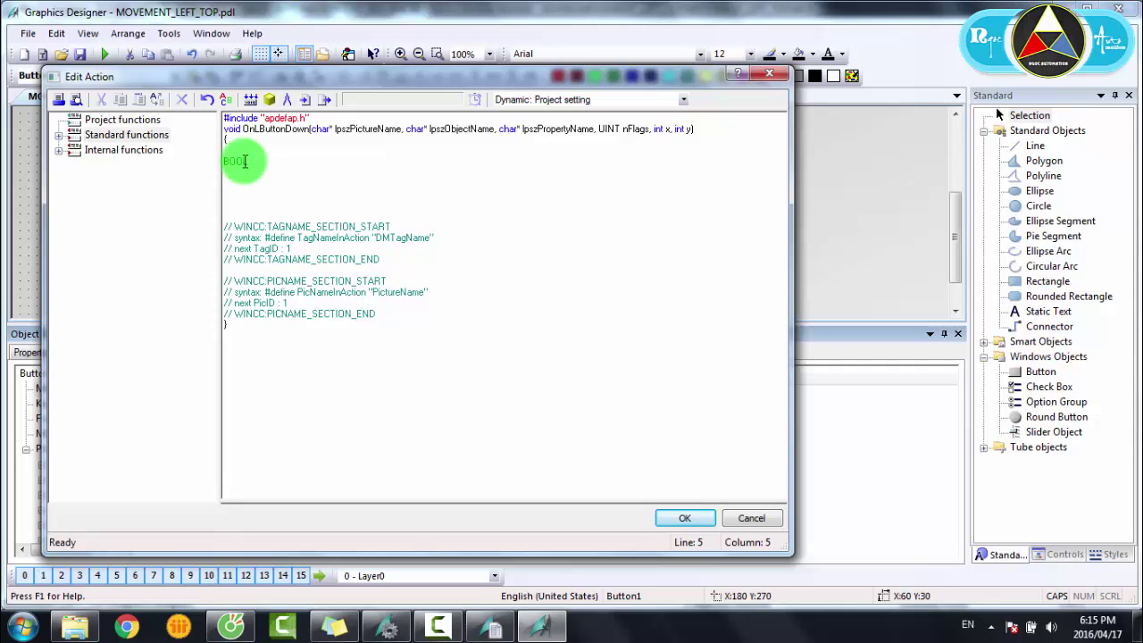
pyautogui.write('BOOL bit;')
pyautogui.press('Return')
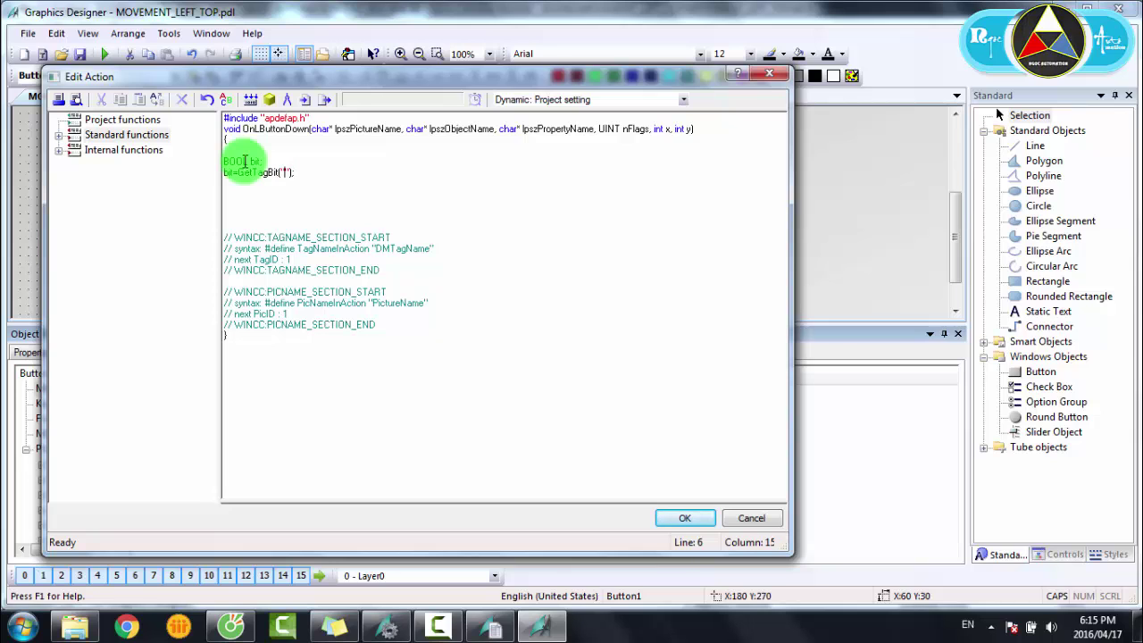
pyautogui.click(269, 101)
pyautogui.doubleClick(572, 246)
pyautogui.click(384, 173)
pyautogui.press('Return')
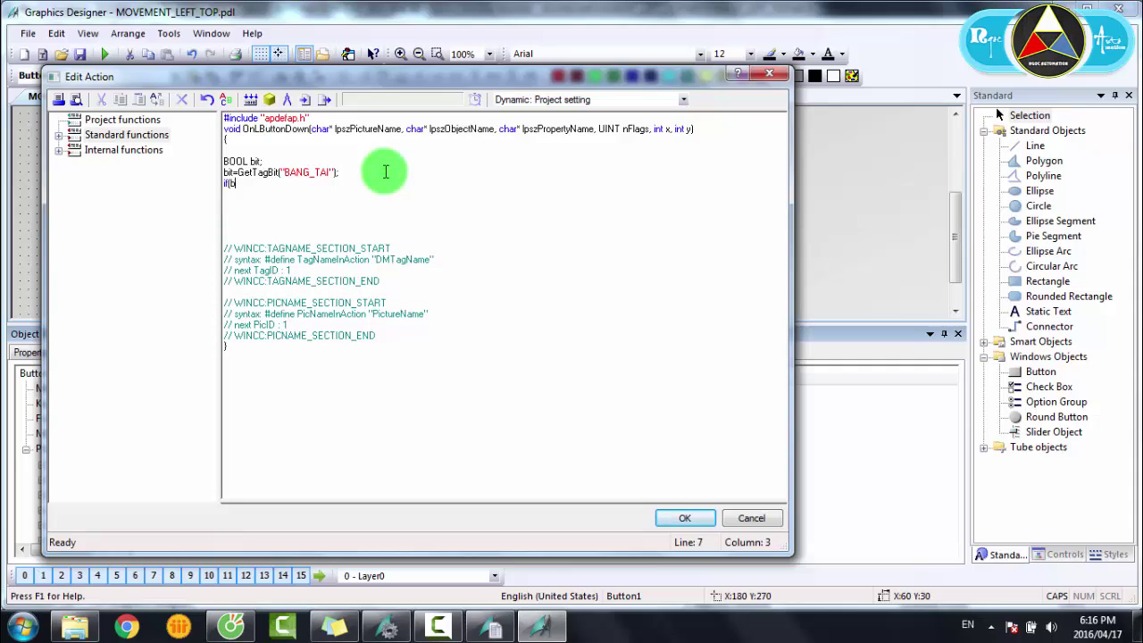
# Step: Add the condition if(bit==0) followed by SetTagBit("BANG_TAI",1); to the script
pyautogui.write('if(bit==0)')
pyautogui.press('Return')
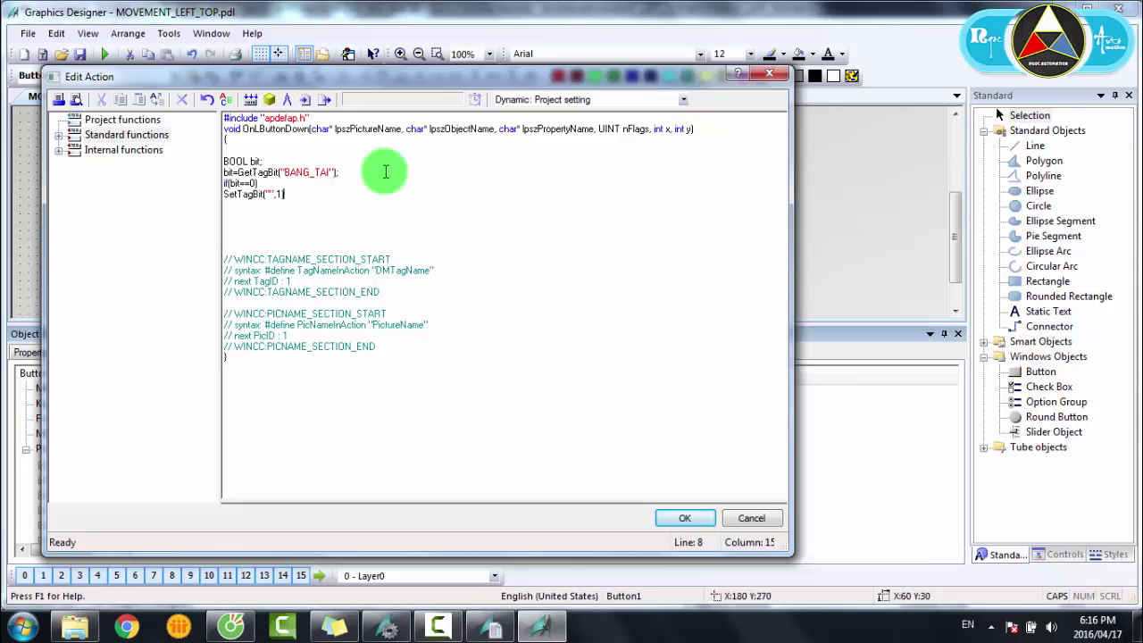
pyautogui.click(264, 102)
pyautogui.click(268, 100)
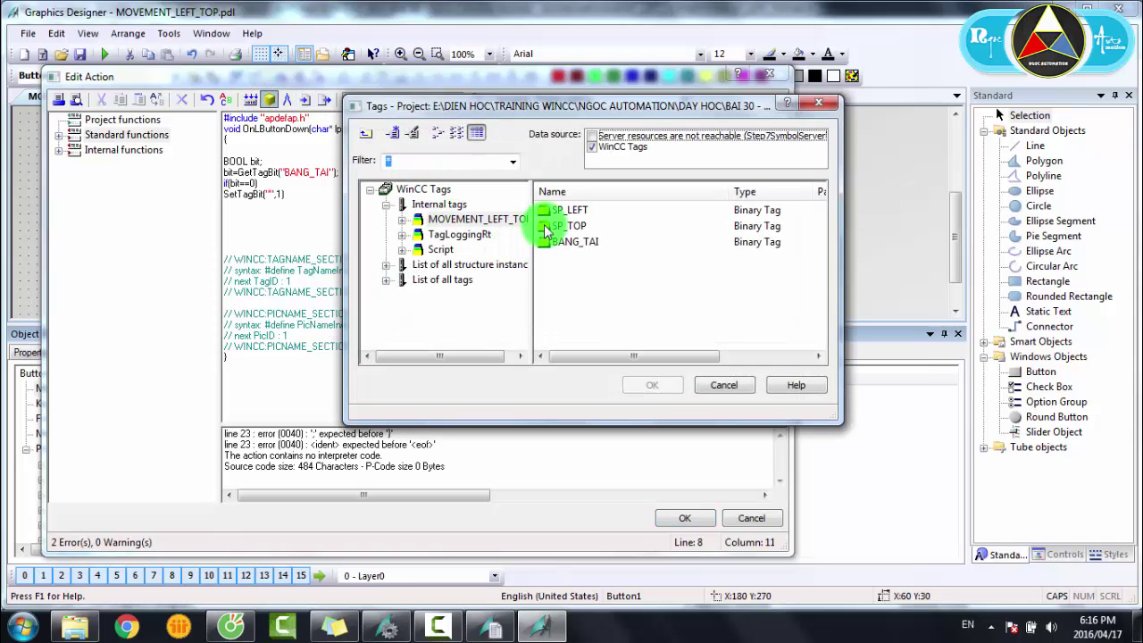
pyautogui.doubleClick(572, 250)
pyautogui.moveTo(358, 194); pyautogui.dragTo(204, 187)
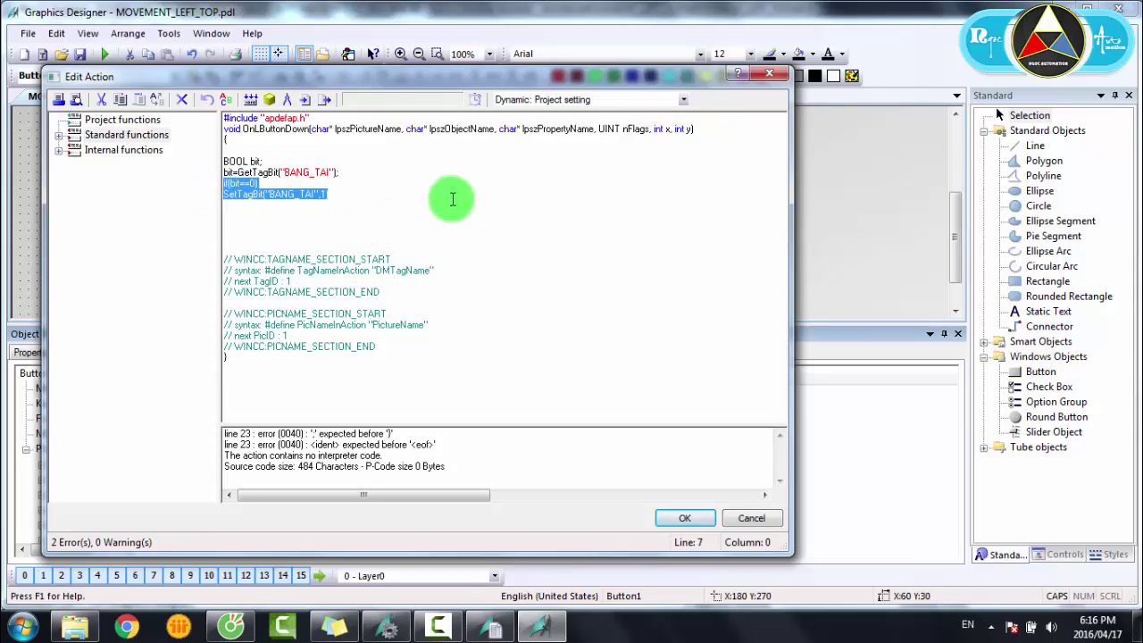
pyautogui.click(393, 193)
# Step: Duplicate the condition as if(bit==1) with SetTagBit("BANG_TAI",0);, and compile and apply the action
pyautogui.moveTo(404, 204); pyautogui.dragTo(226, 185)
pyautogui.hotkey('ctrl', 'c')
pyautogui.click(257, 214)
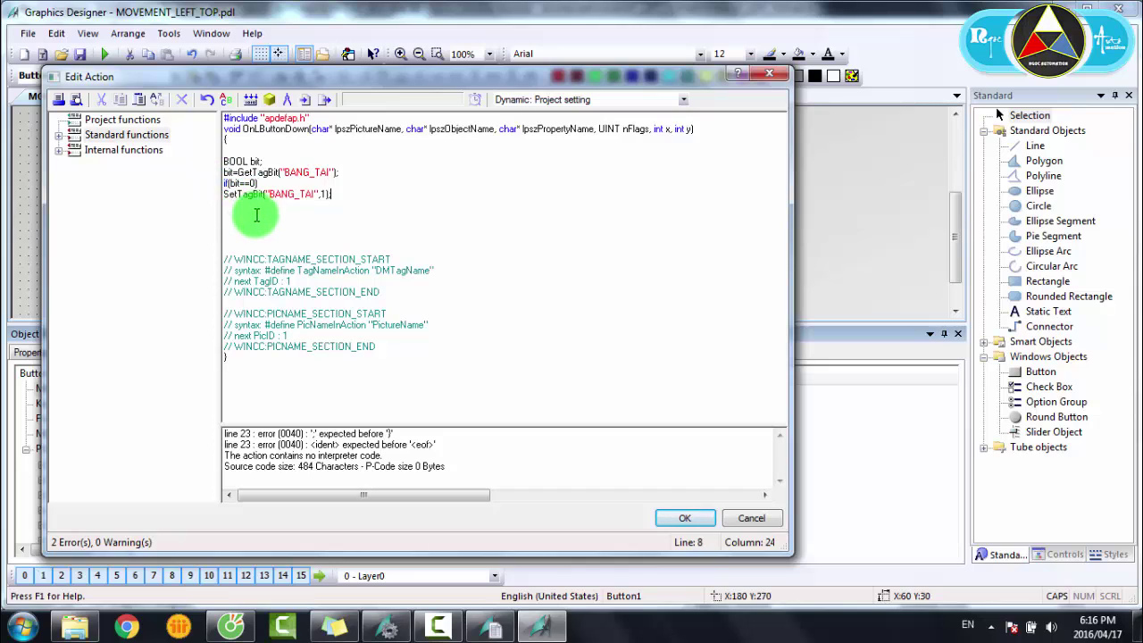
pyautogui.hotkey('ctrl', 'v')
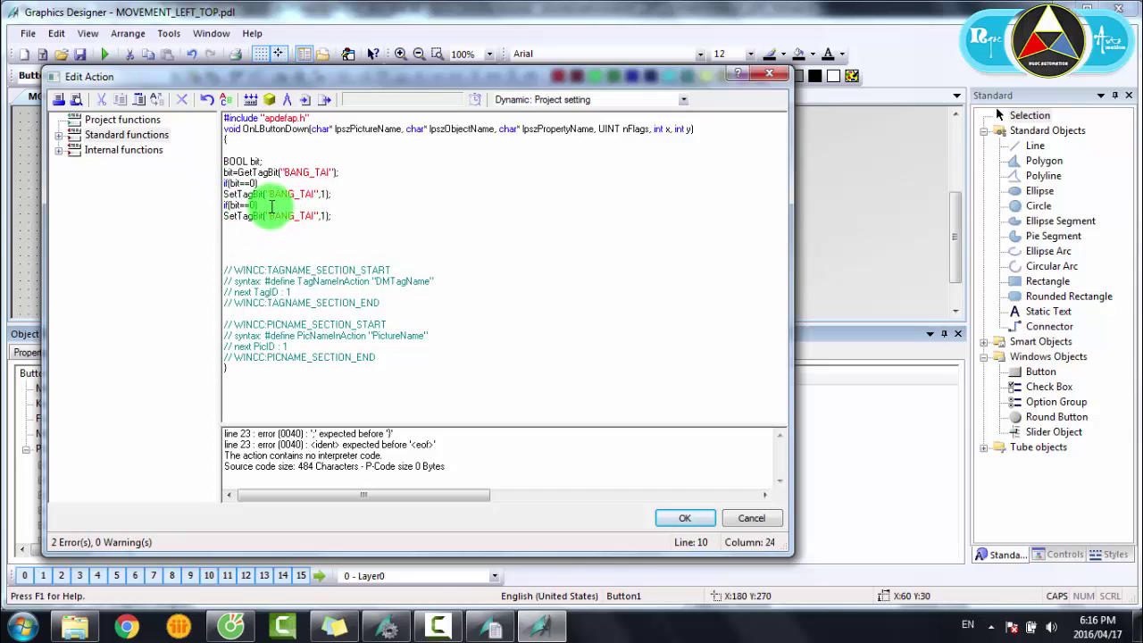
pyautogui.click(253, 206)
pyautogui.press('Delete')
pyautogui.write('1')
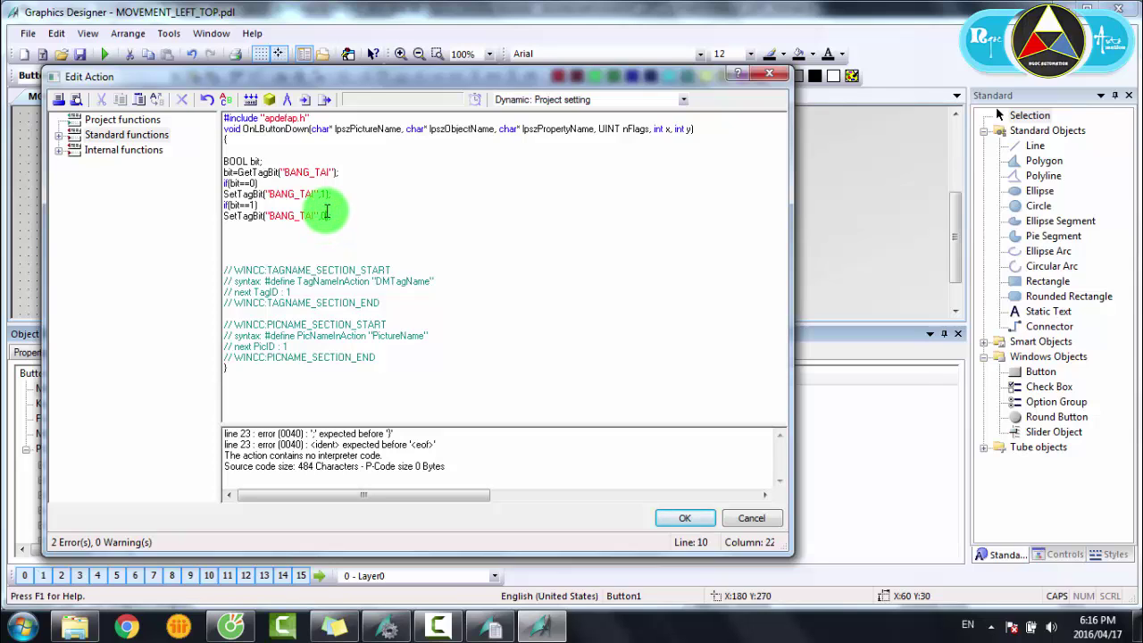
pyautogui.click(251, 99)
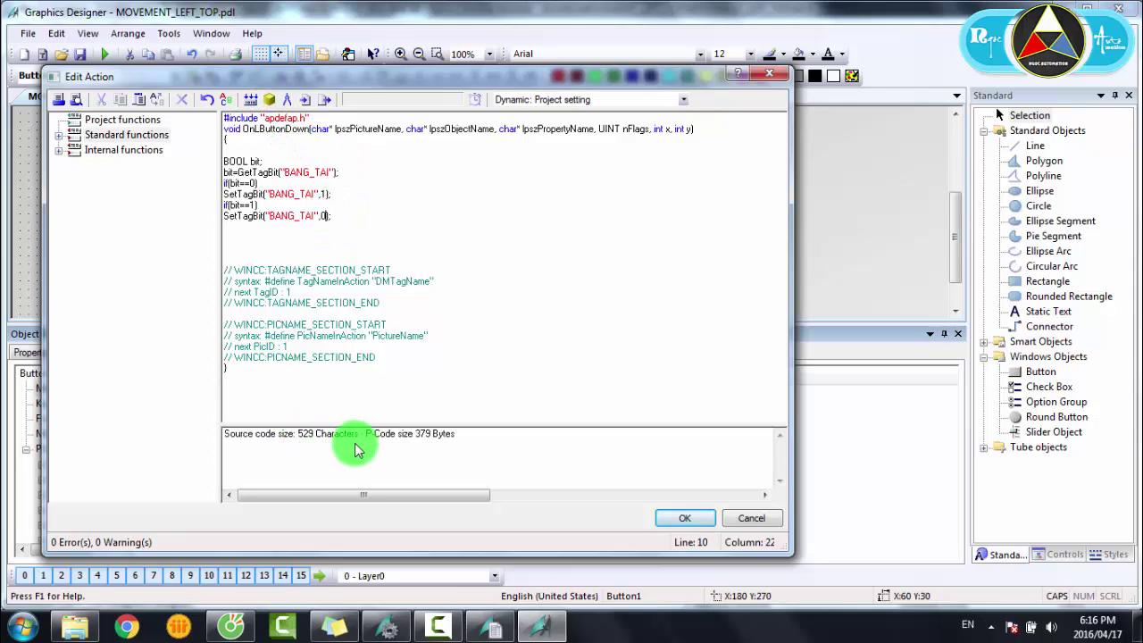
pyautogui.click(684, 519)
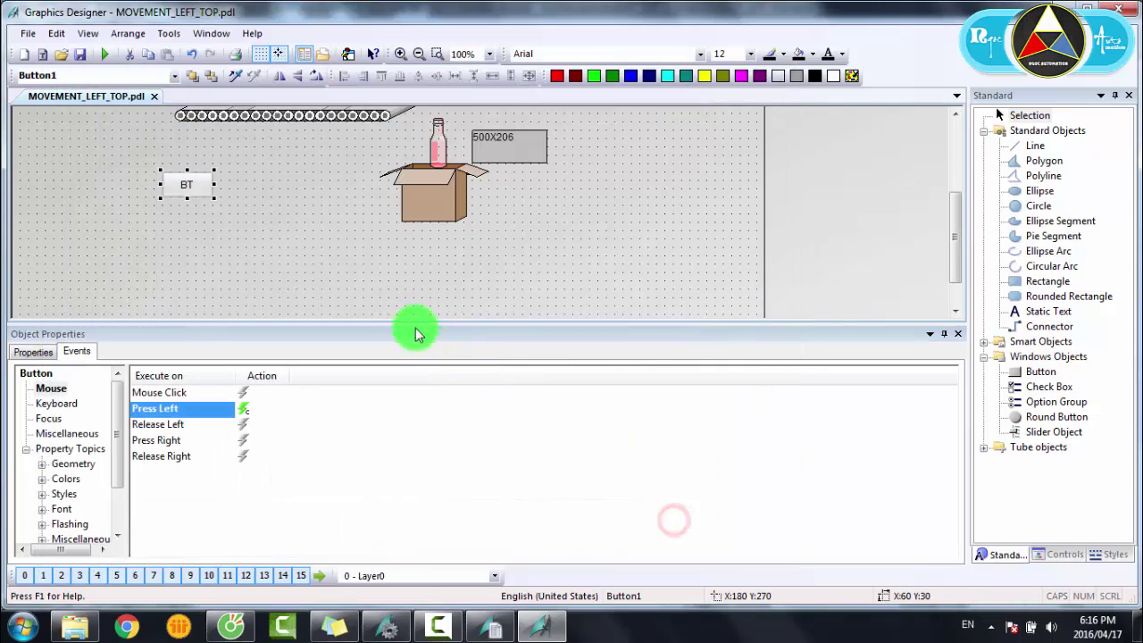
# Step: Move the BT button up closer beneath the conveyor, to about Y 240
pyautogui.scroll(3, 349, 237)
pyautogui.moveTo(196, 275); pyautogui.dragTo(194, 249)
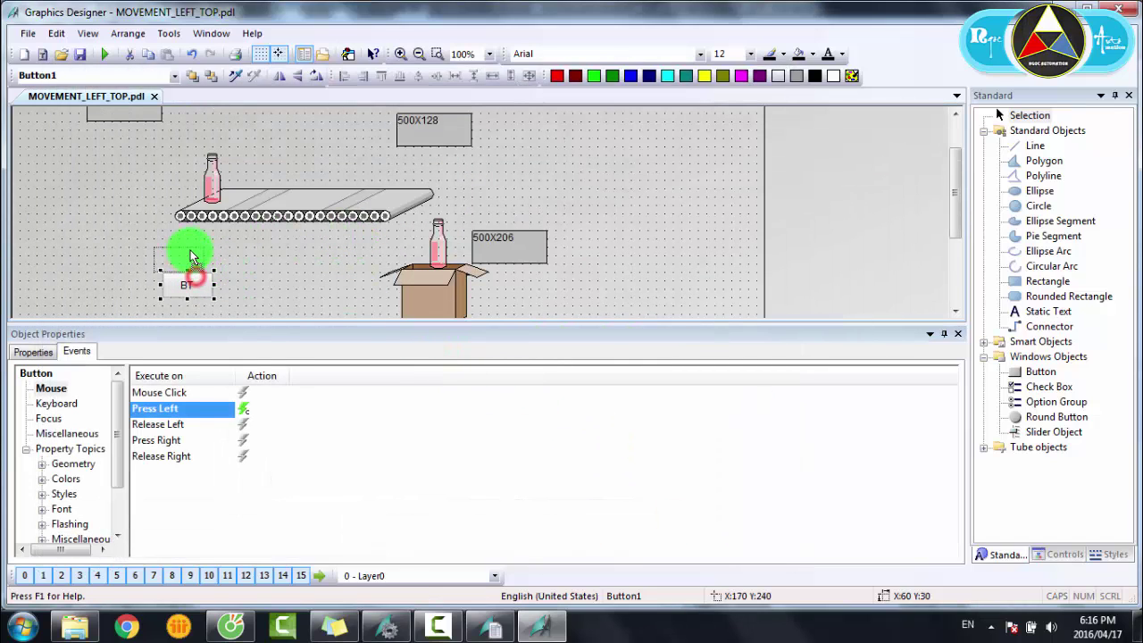
# Step: Set up a dynamic dialog for the conveyor's ForeColor using the internal tag BANG_TAI as its expression
pyautogui.click(306, 222)
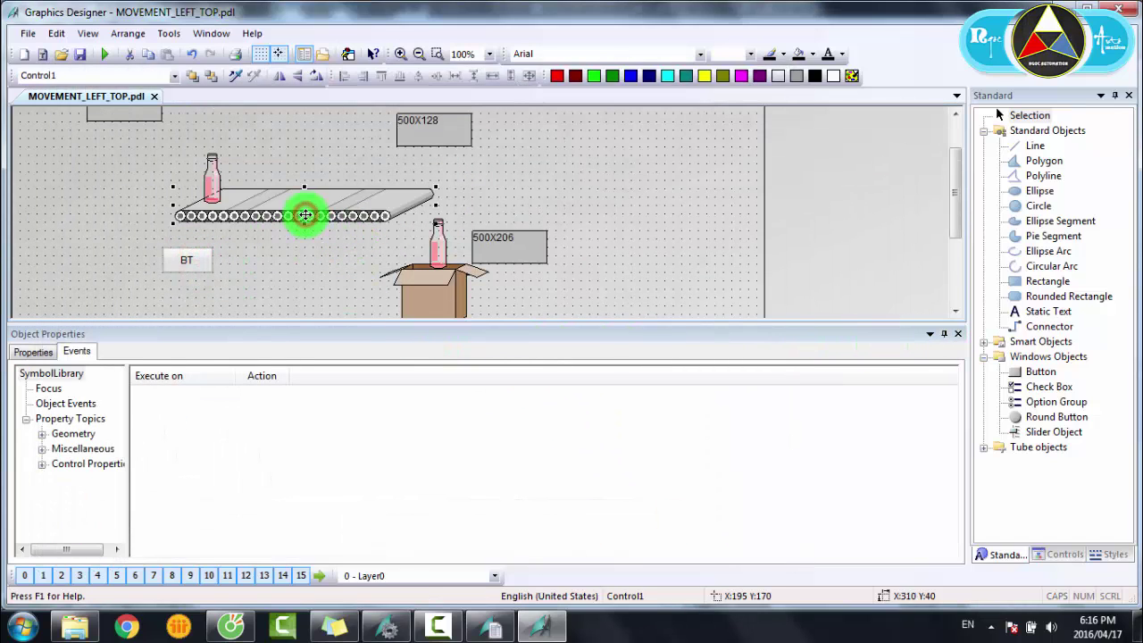
pyautogui.click(81, 465)
pyautogui.click(40, 354)
pyautogui.click(77, 417)
pyautogui.click(286, 455)
pyautogui.scroll(-1, 285, 456)
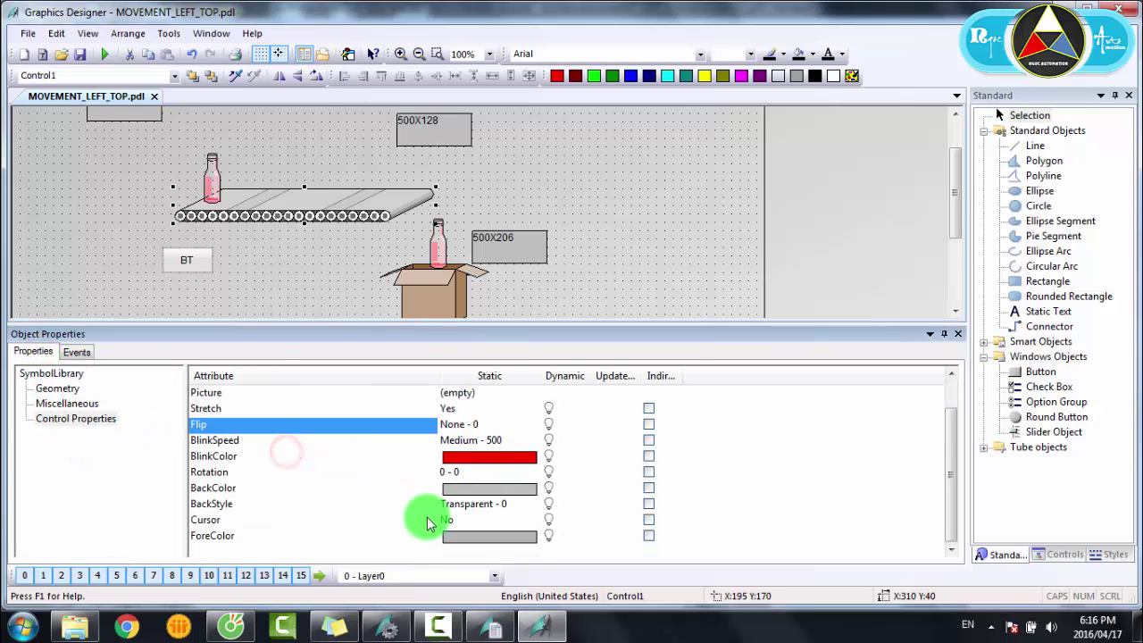
pyautogui.rightClick(551, 538)
pyautogui.click(589, 440)
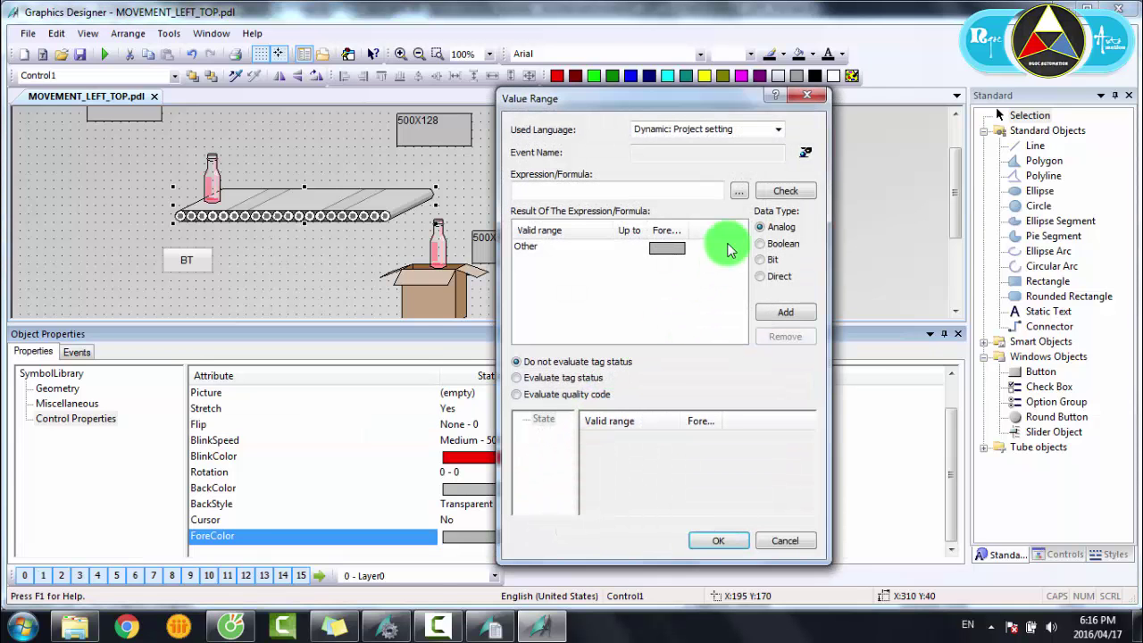
pyautogui.click(738, 190)
pyautogui.click(757, 198)
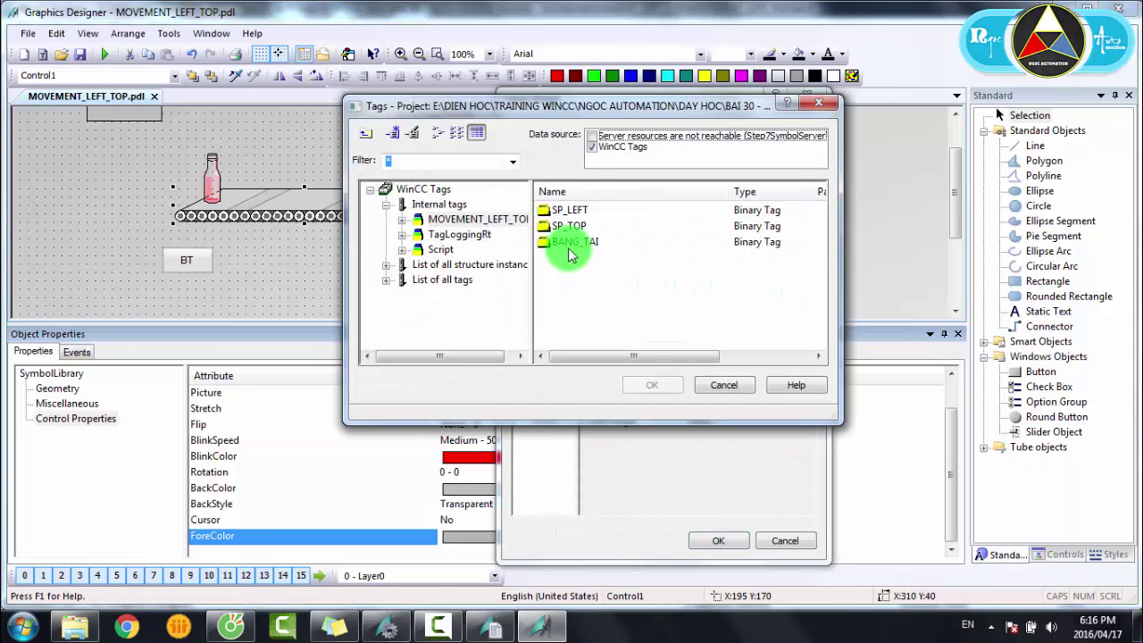
pyautogui.doubleClick(568, 247)
# Step: Change the update cycle of the BANG_TAI trigger for the conveyor's ForeColor
pyautogui.click(804, 150)
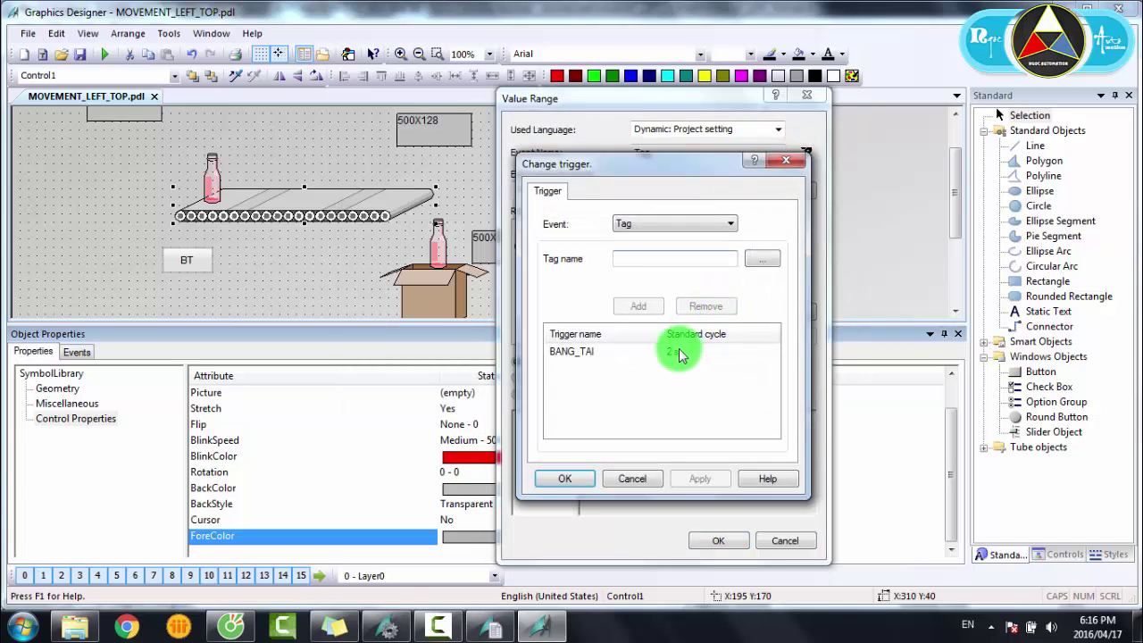
pyautogui.click(683, 355)
pyautogui.click(720, 75)
pyautogui.click(570, 479)
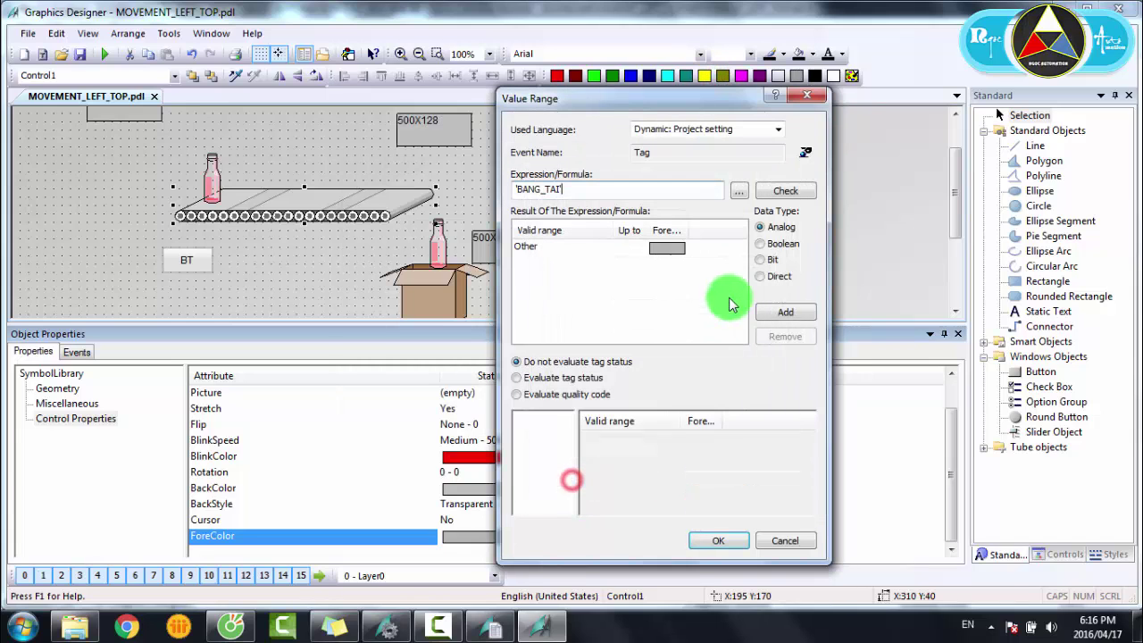
# Step: Switch the ForeColor data type to Boolean, assign bright green to the TRUE state and apply the dynamic
pyautogui.click(760, 243)
pyautogui.click(636, 247)
pyautogui.click(636, 248)
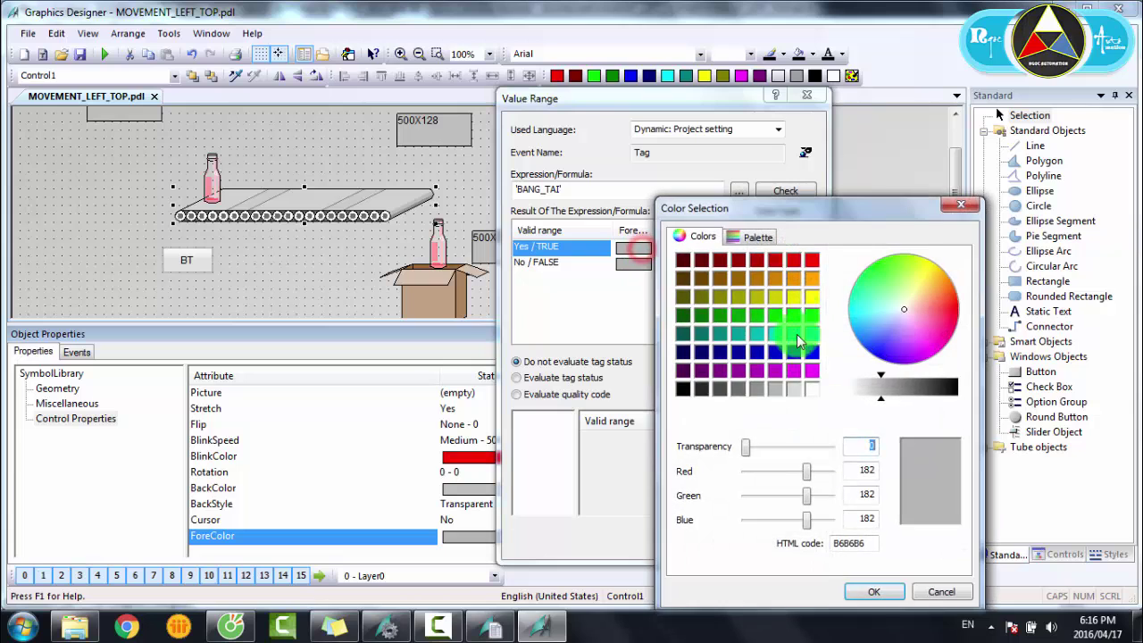
pyautogui.click(810, 314)
pyautogui.click(874, 591)
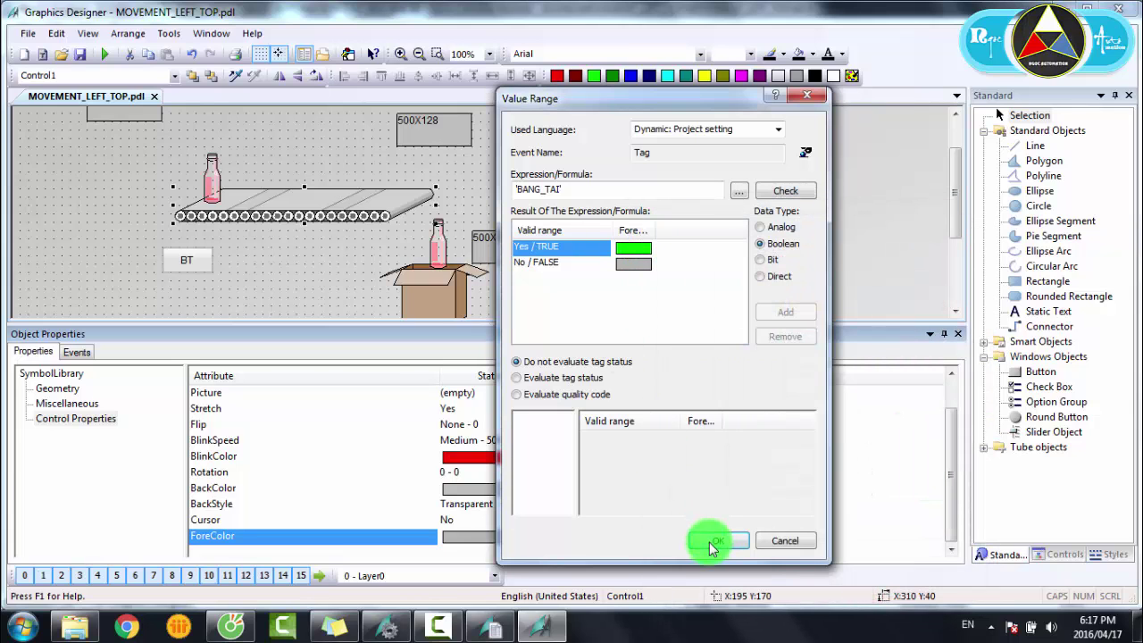
pyautogui.click(716, 539)
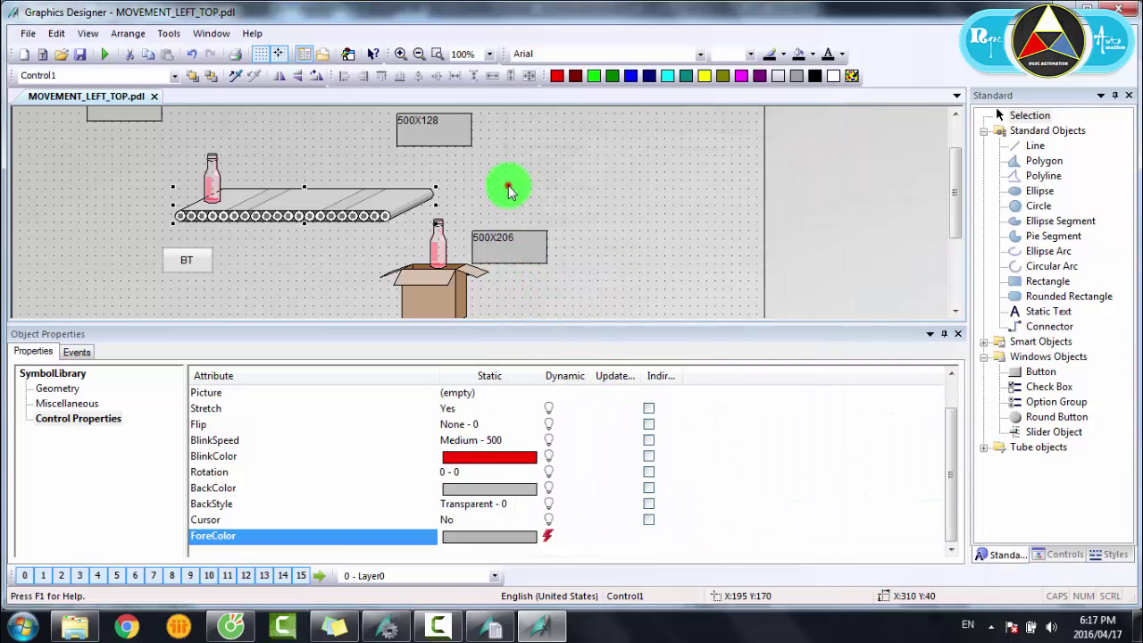
pyautogui.click(508, 190)
# Step: Duplicate the conveyor and place the copy in the empty area beside the original at X 530, Y 130
pyautogui.scroll(1, 322, 247)
pyautogui.click(309, 232)
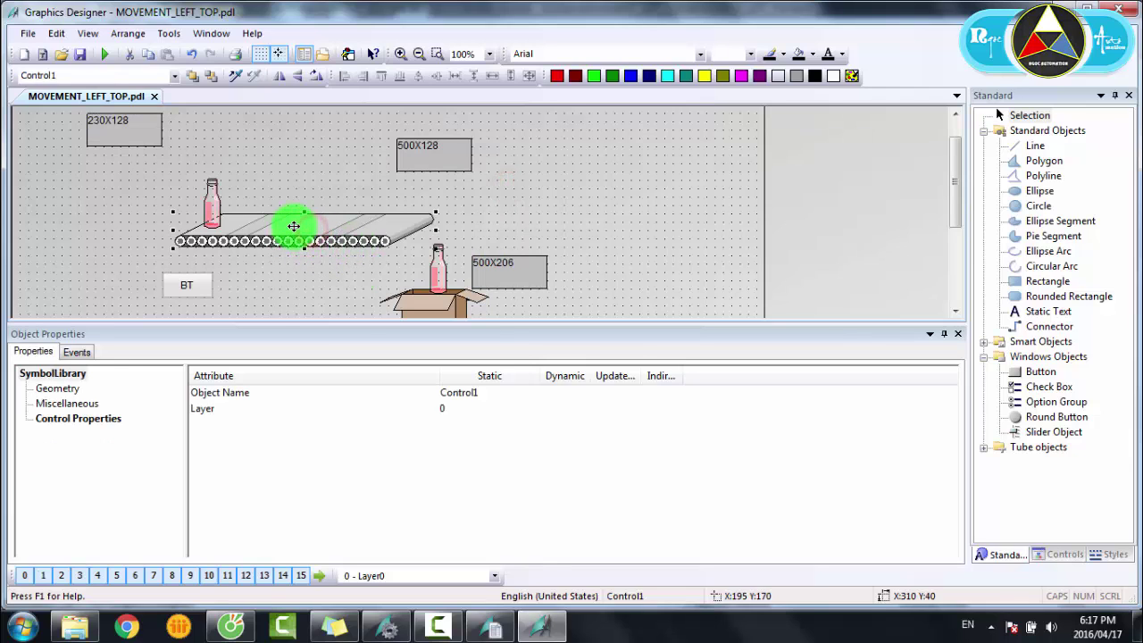
pyautogui.rightClick(319, 233)
pyautogui.click(339, 256)
pyautogui.hotkey('ctrl', 'v')
pyautogui.moveTo(320, 250); pyautogui.dragTo(585, 194)
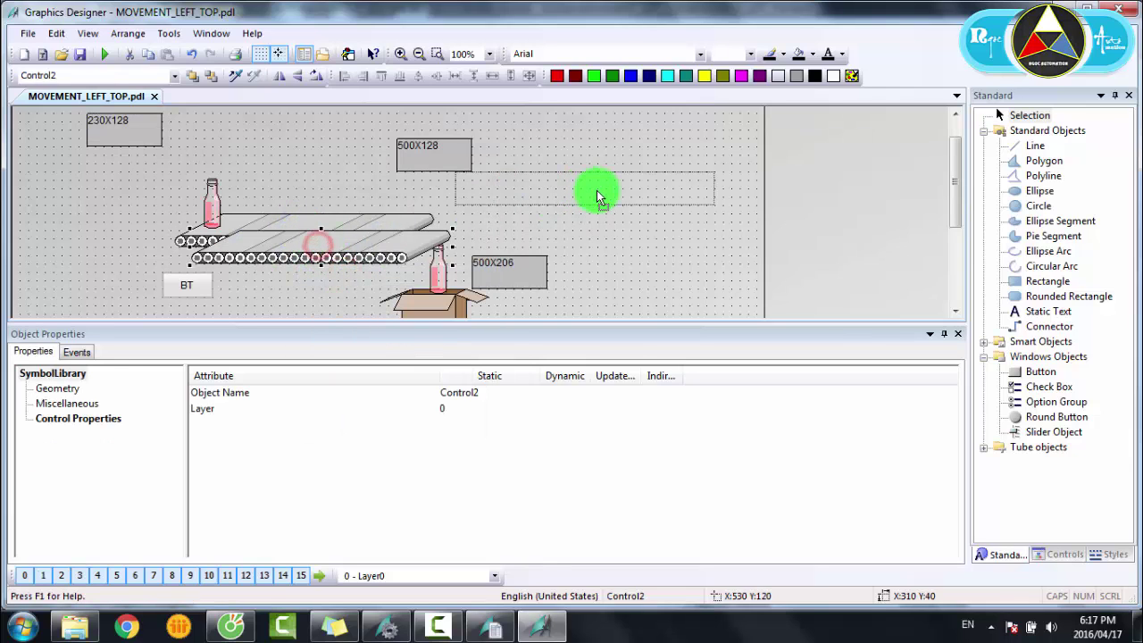
# Step: Open the symbol library properties of the copied conveyor and display the Motors category
pyautogui.doubleClick(581, 199)
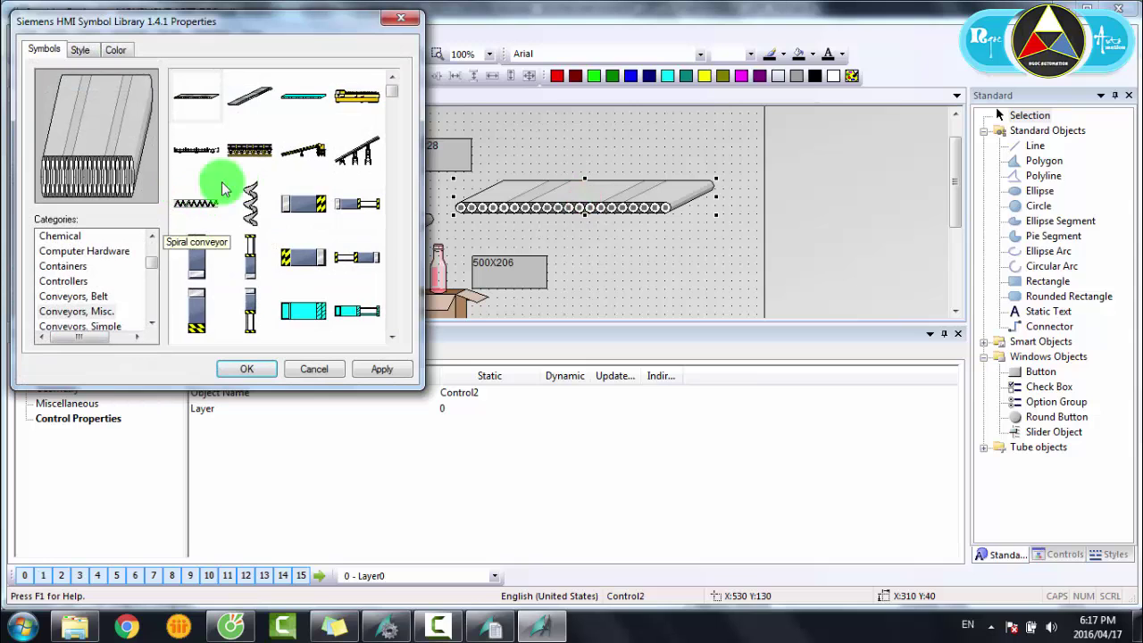
pyautogui.click(81, 284)
pyautogui.scroll(-3, 84, 290)
pyautogui.click(76, 311)
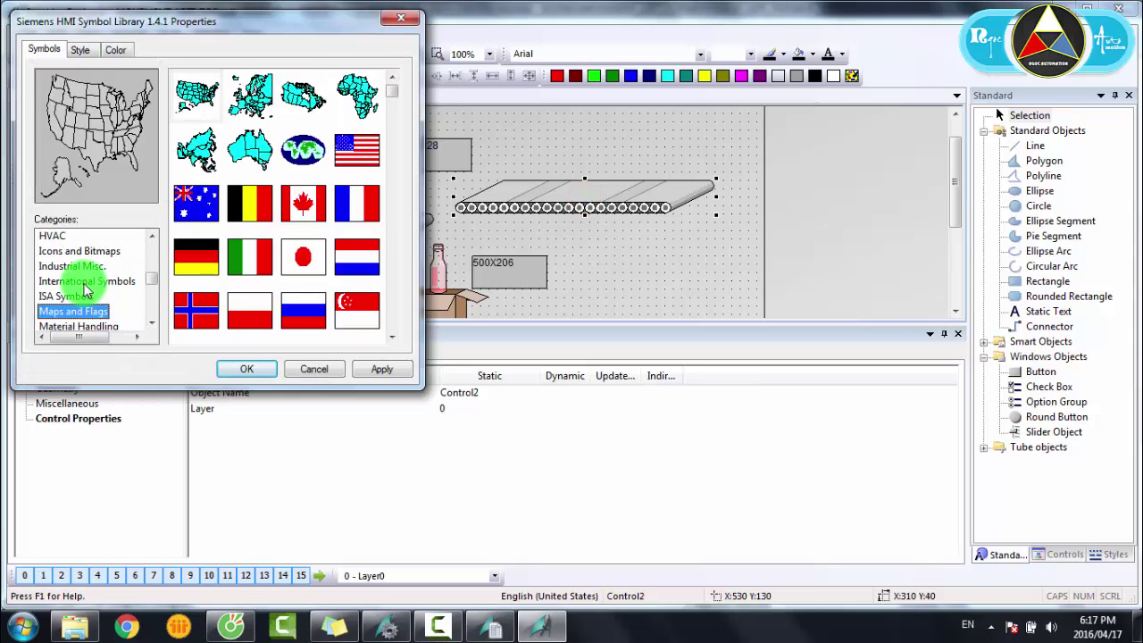
pyautogui.press('Down')
pyautogui.press('Down')
pyautogui.press('Down')
pyautogui.press('Down')
pyautogui.press('Down')
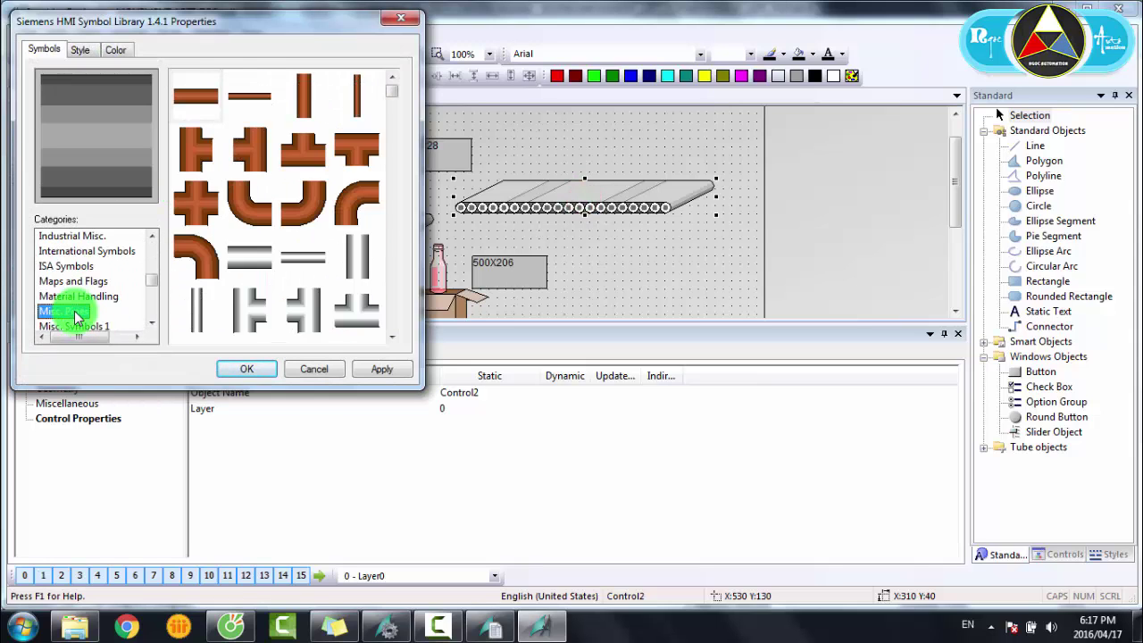
pyautogui.press('Down')
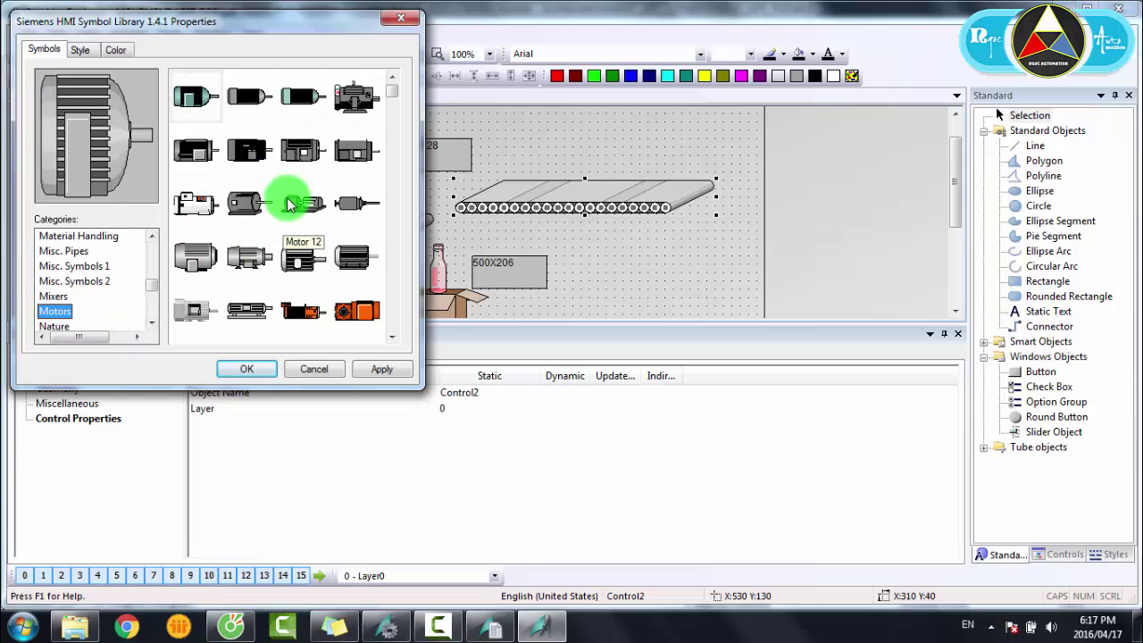
# Step: Change the selected symbol to Motor 5 from the Motors category and confirm the symbol properties
pyautogui.press('Right')
pyautogui.press('Right')
pyautogui.press('Right')
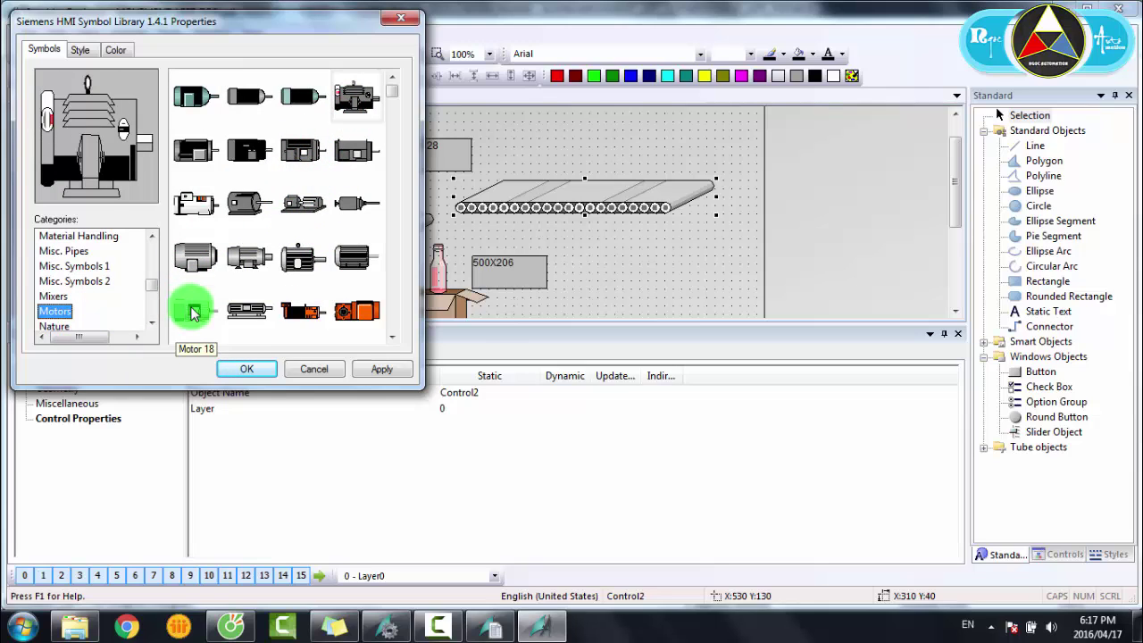
pyautogui.click(294, 259)
pyautogui.scroll(-2, 293, 258)
pyautogui.scroll(2, 294, 259)
pyautogui.click(195, 150)
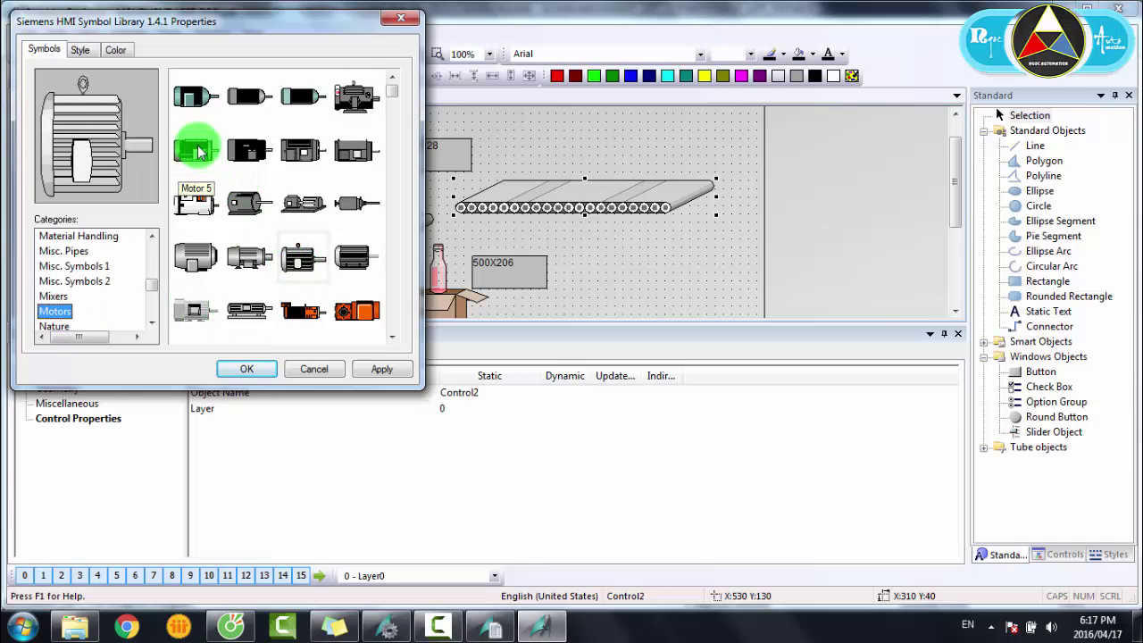
pyautogui.click(384, 368)
pyautogui.click(254, 371)
# Step: Move the motor symbol below the BT button to about X 220, Y 290 and shrink it to about 80 by 40
pyautogui.moveTo(626, 196); pyautogui.dragTo(255, 276)
pyautogui.scroll(-3, 460, 203)
pyautogui.moveTo(460, 204); pyautogui.dragTo(256, 268)
pyautogui.click(306, 242)
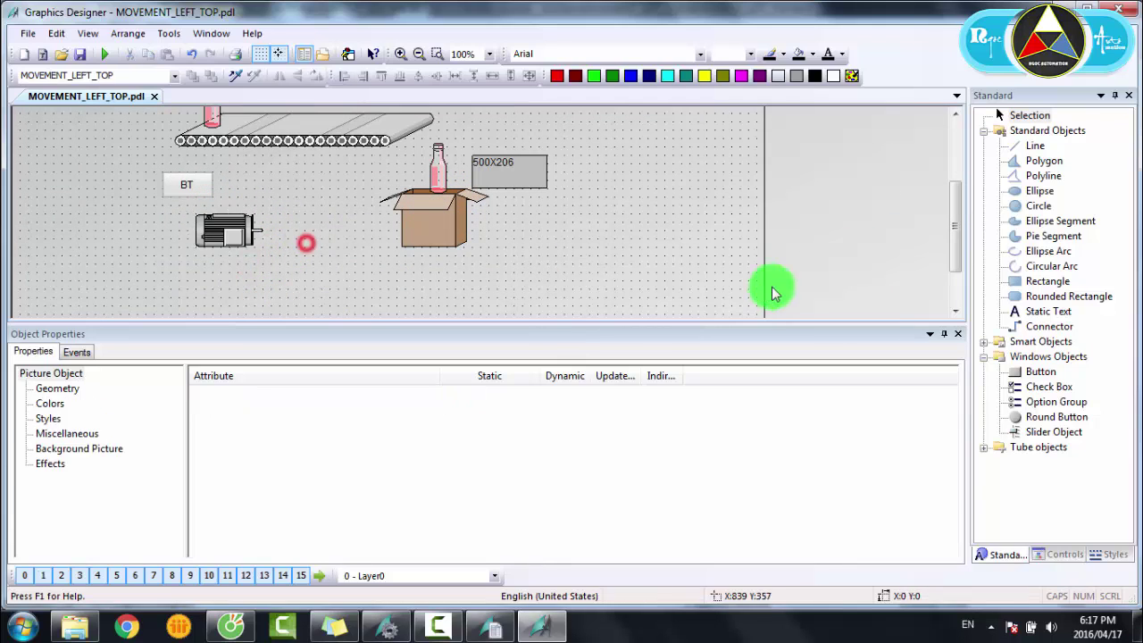
# Step: Move the motor and the BT button together under the conveyor's start, placing the button at about X 200, Y 240
pyautogui.click(957, 334)
pyautogui.moveTo(253, 373); pyautogui.dragTo(236, 364)
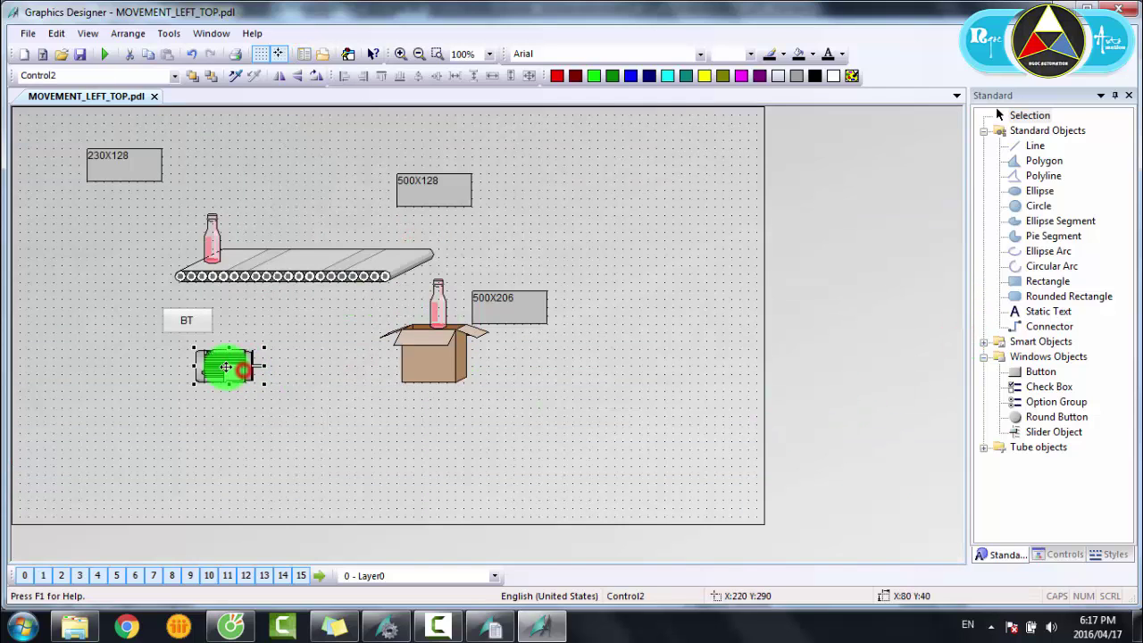
pyautogui.click(186, 320)
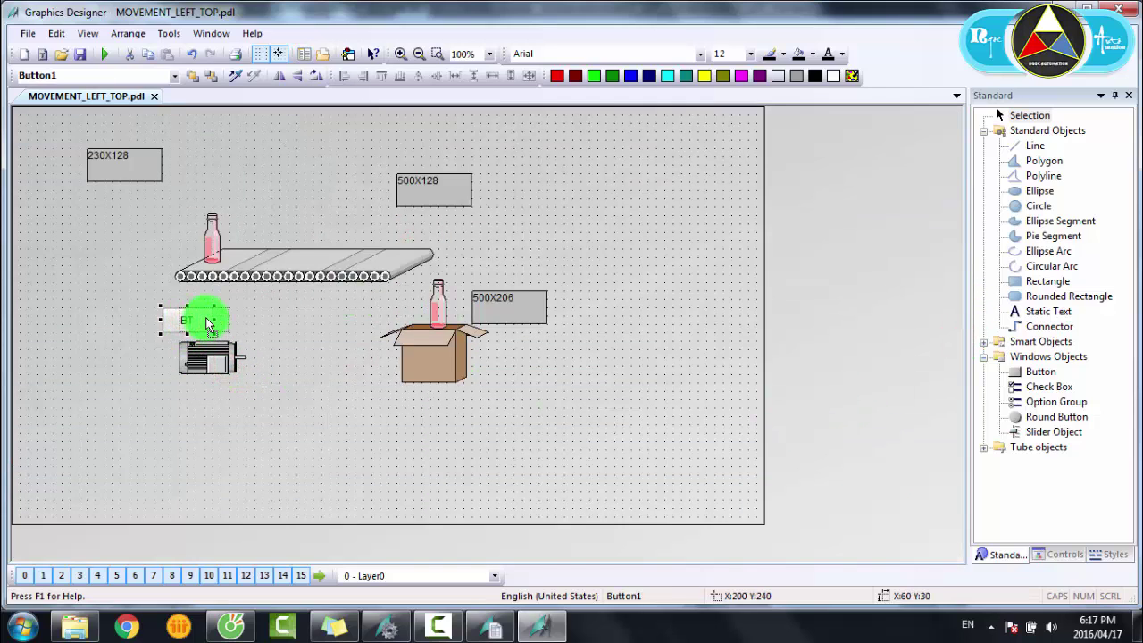
pyautogui.click(268, 318)
# Step: Open the Miscellaneous properties of the bottle on the conveyor
pyautogui.click(215, 257)
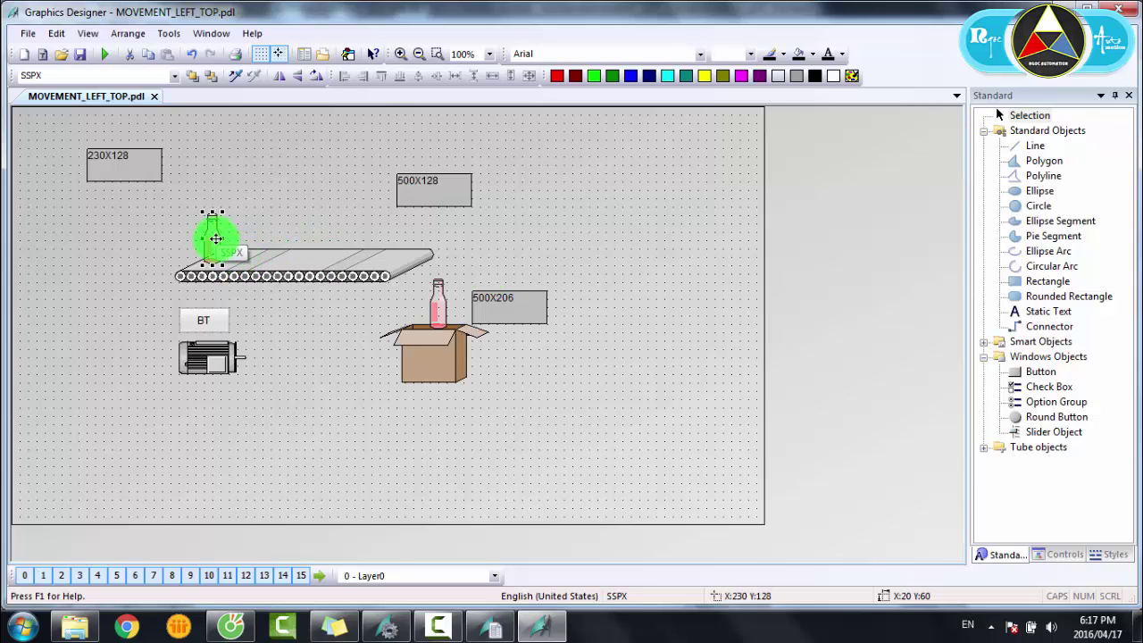
pyautogui.click(561, 221)
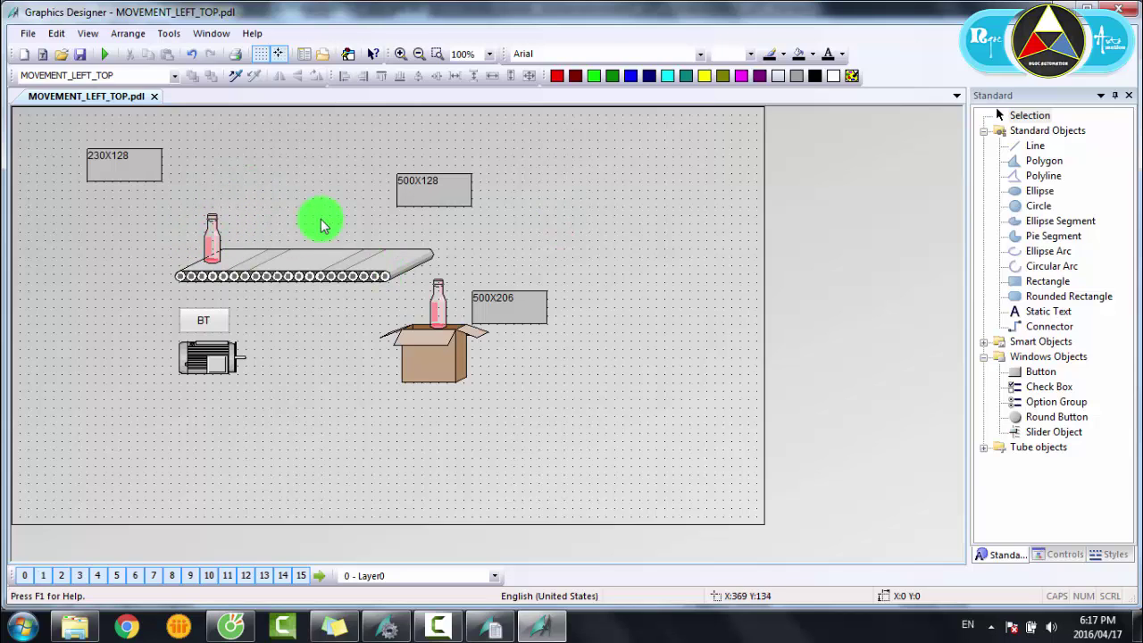
pyautogui.click(211, 245)
pyautogui.rightClick(211, 244)
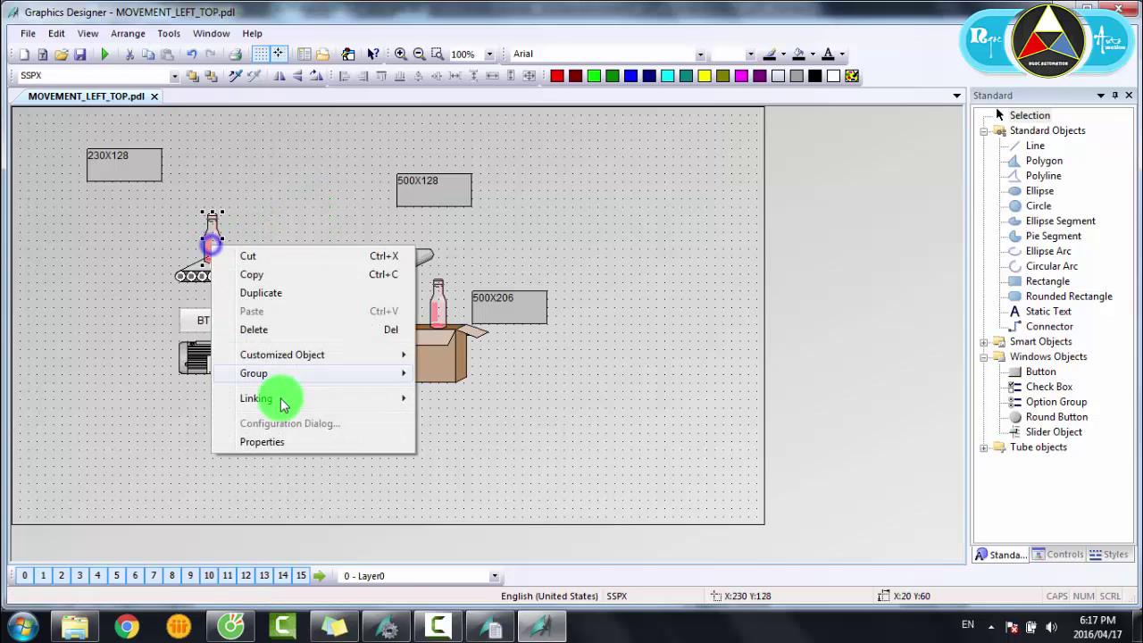
pyautogui.click(261, 443)
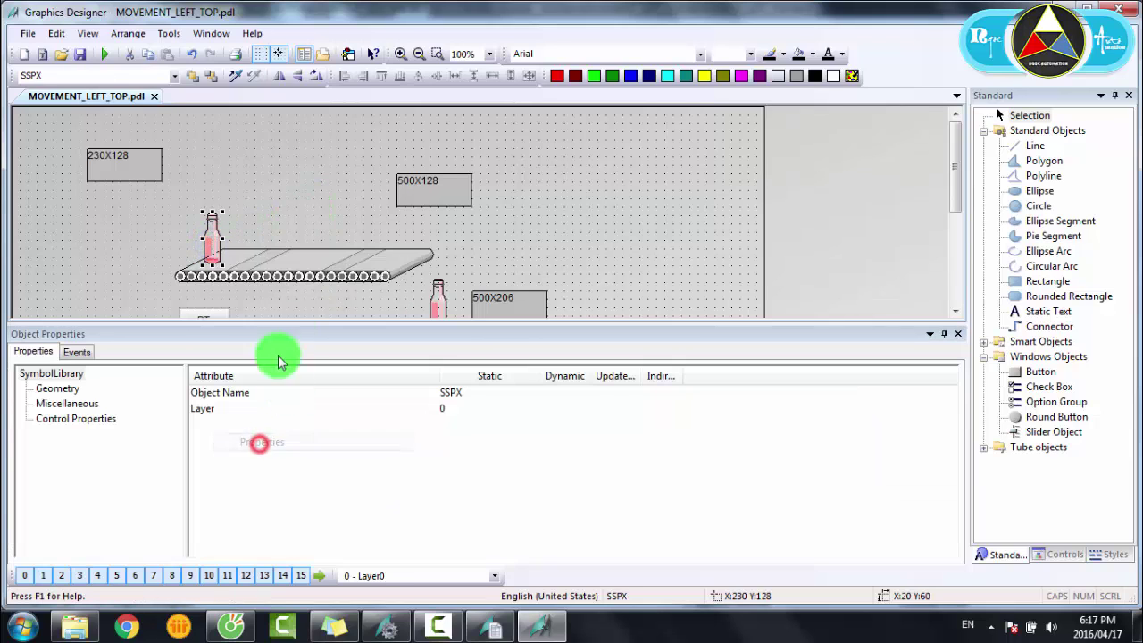
pyautogui.click(62, 389)
pyautogui.click(75, 419)
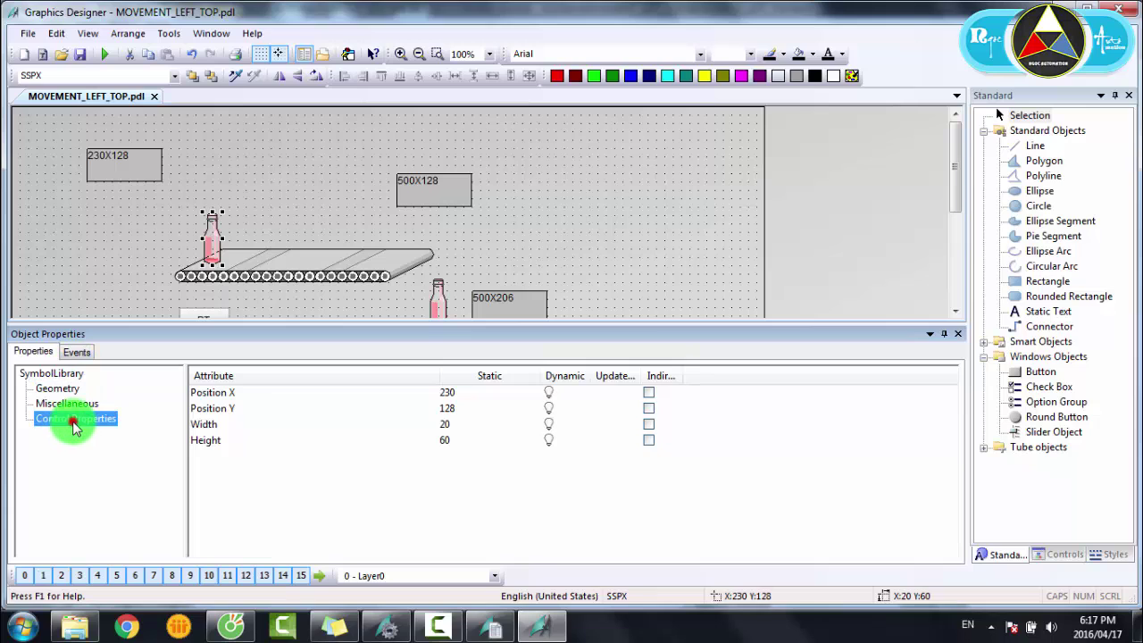
pyautogui.click(64, 403)
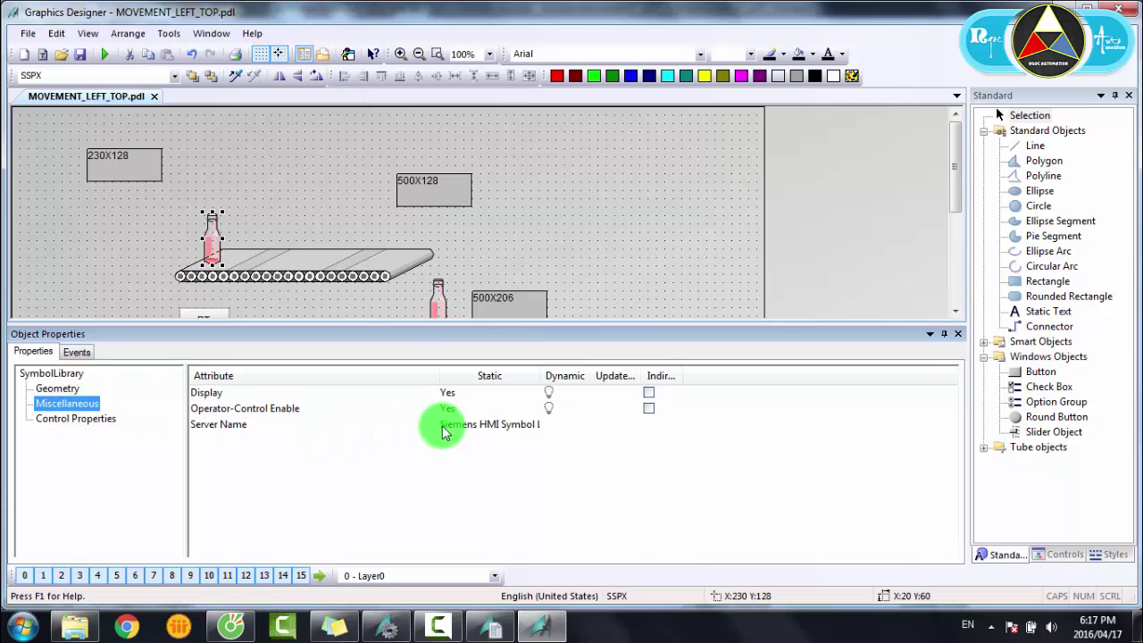
pyautogui.rightClick(548, 392)
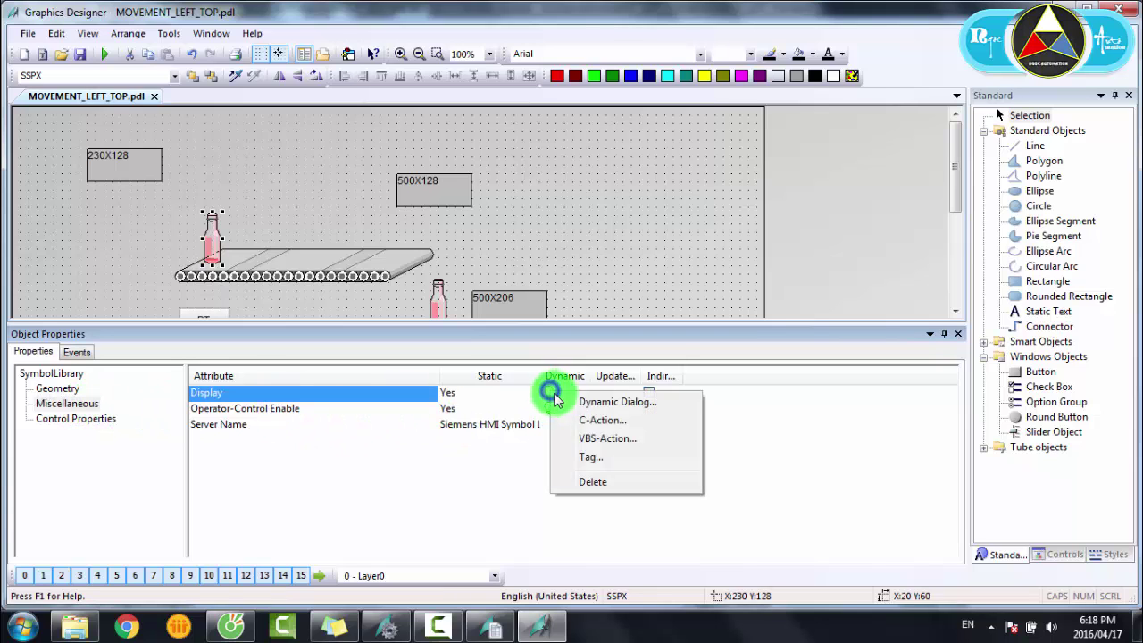
pyautogui.click(581, 402)
pyautogui.click(738, 192)
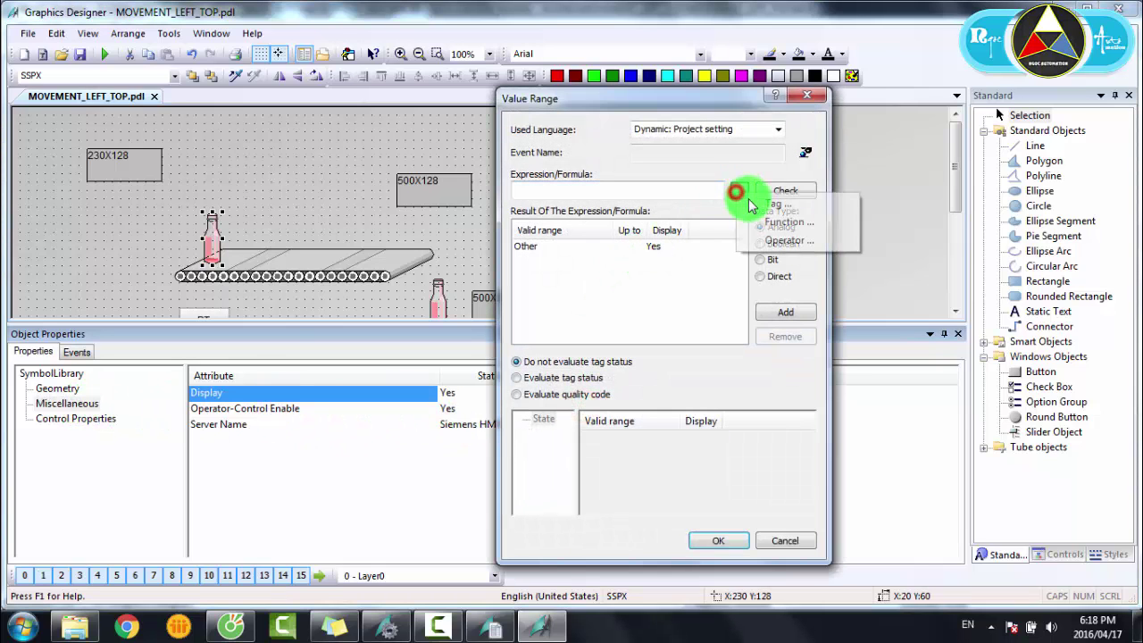
pyautogui.click(818, 94)
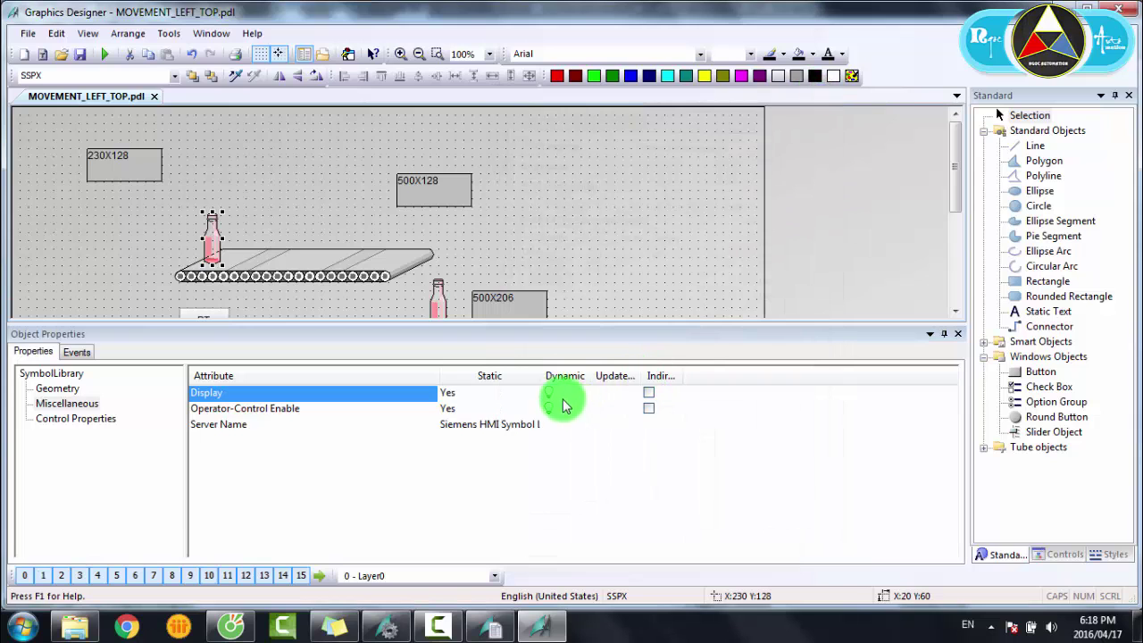
# Step: Link the conveyor bottle's Display attribute to the tag SP_LEFT with a 250 ms update cycle
pyautogui.rightClick(550, 392)
pyautogui.click(590, 459)
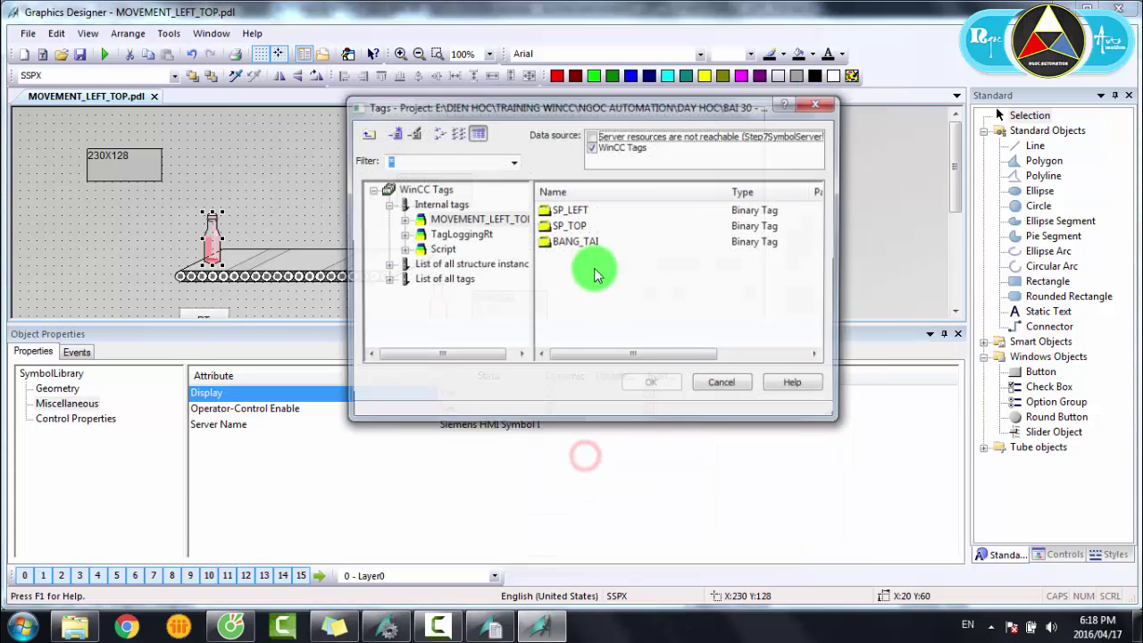
pyautogui.doubleClick(569, 211)
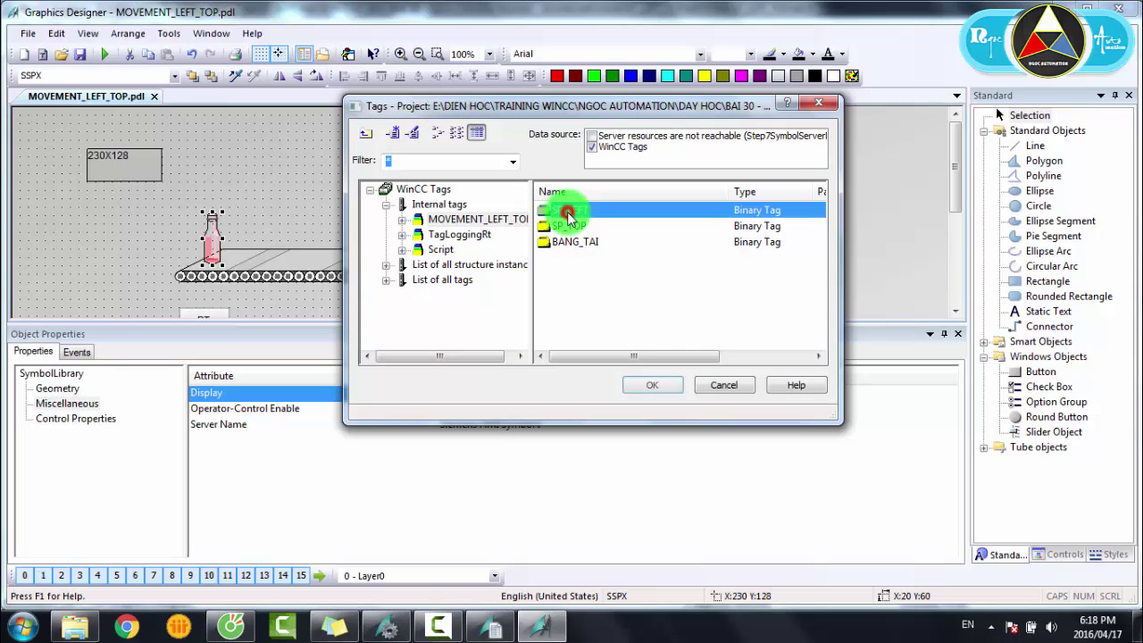
pyautogui.click(609, 397)
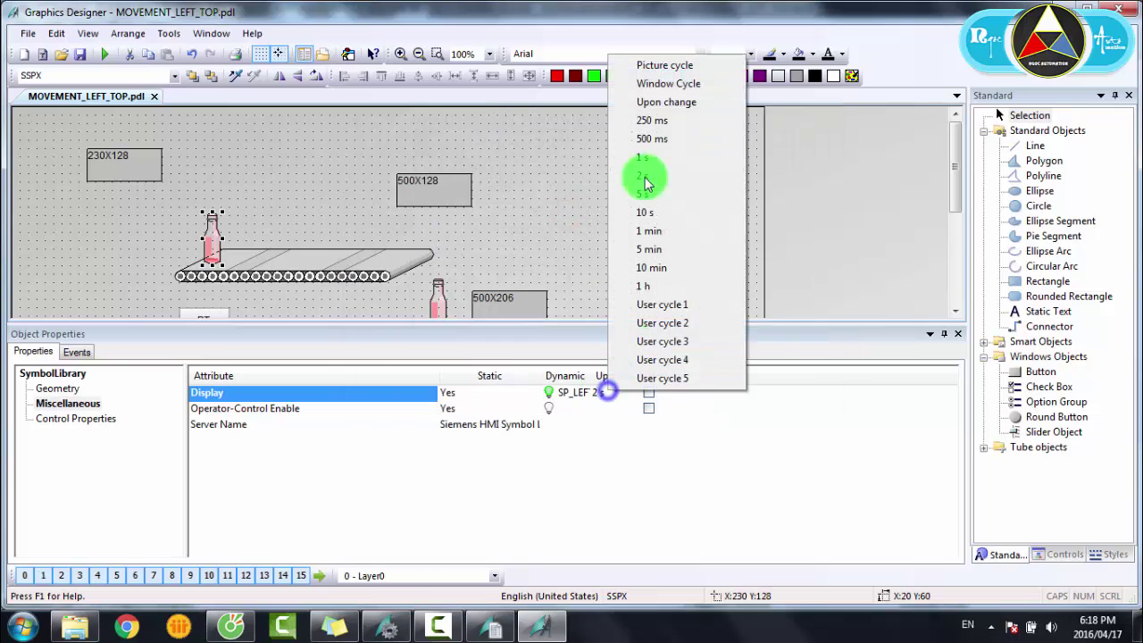
pyautogui.click(644, 120)
# Step: Link the Display attribute of the bottle above the box to the tag SP_TOP with a 250 ms update cycle
pyautogui.click(441, 299)
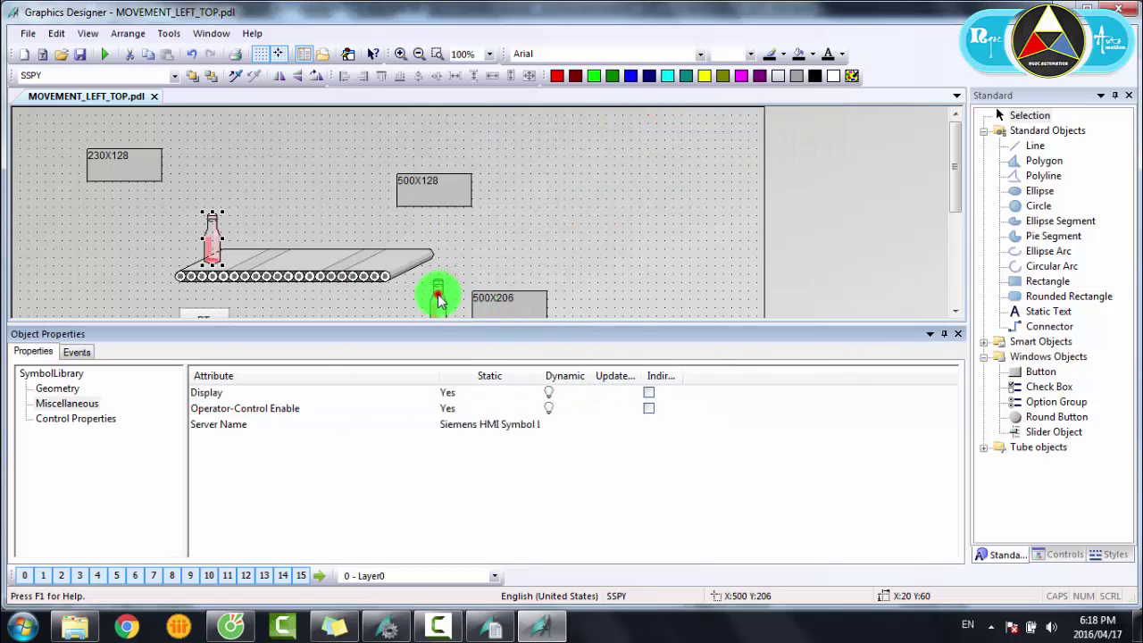
pyautogui.rightClick(551, 399)
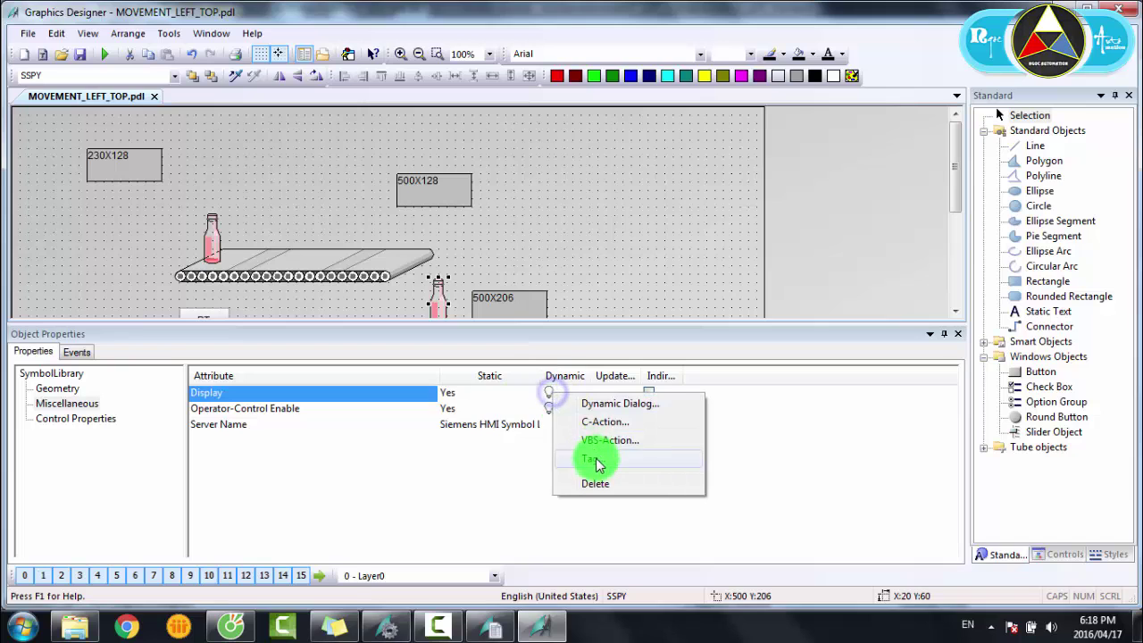
pyautogui.click(592, 442)
pyautogui.doubleClick(576, 228)
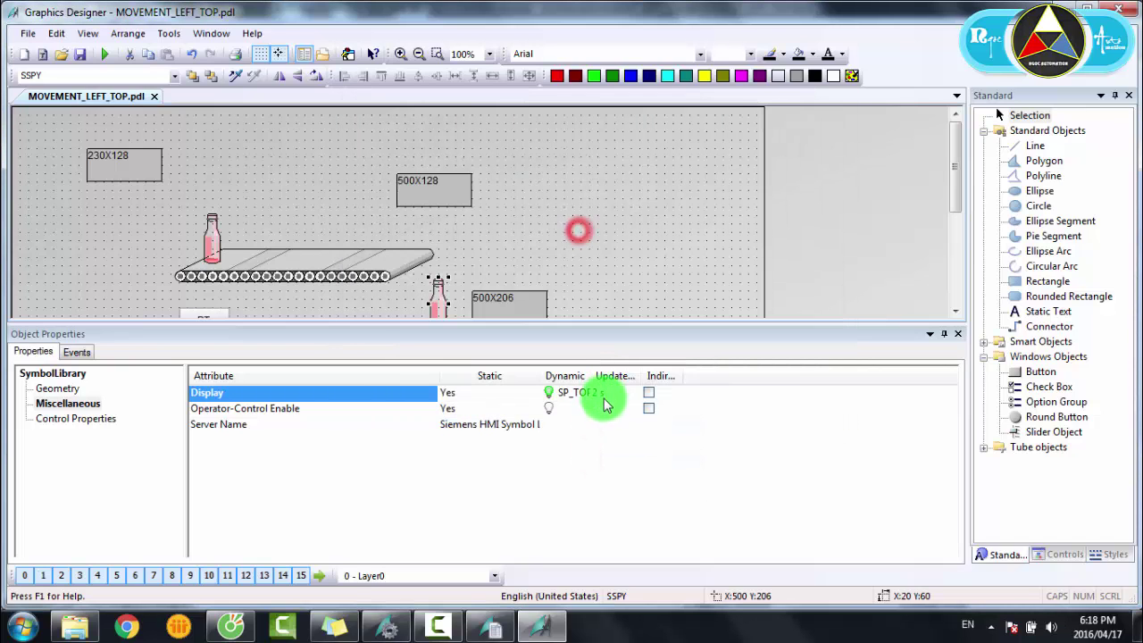
pyautogui.click(604, 396)
pyautogui.click(631, 127)
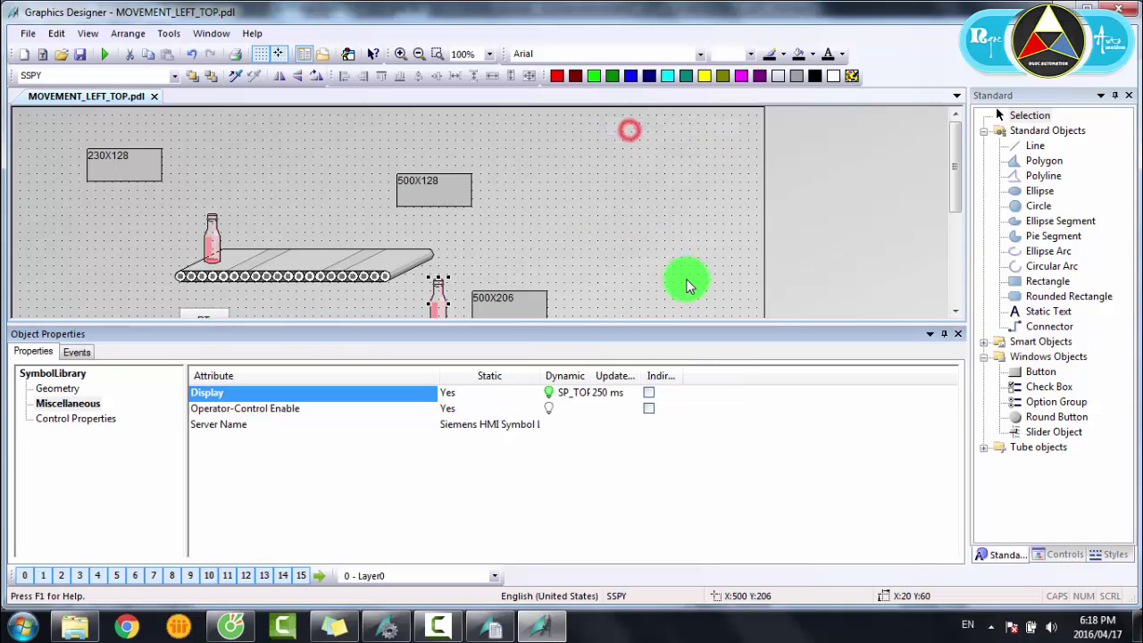
# Step: Close the object properties and save the picture
pyautogui.click(959, 334)
pyautogui.click(628, 260)
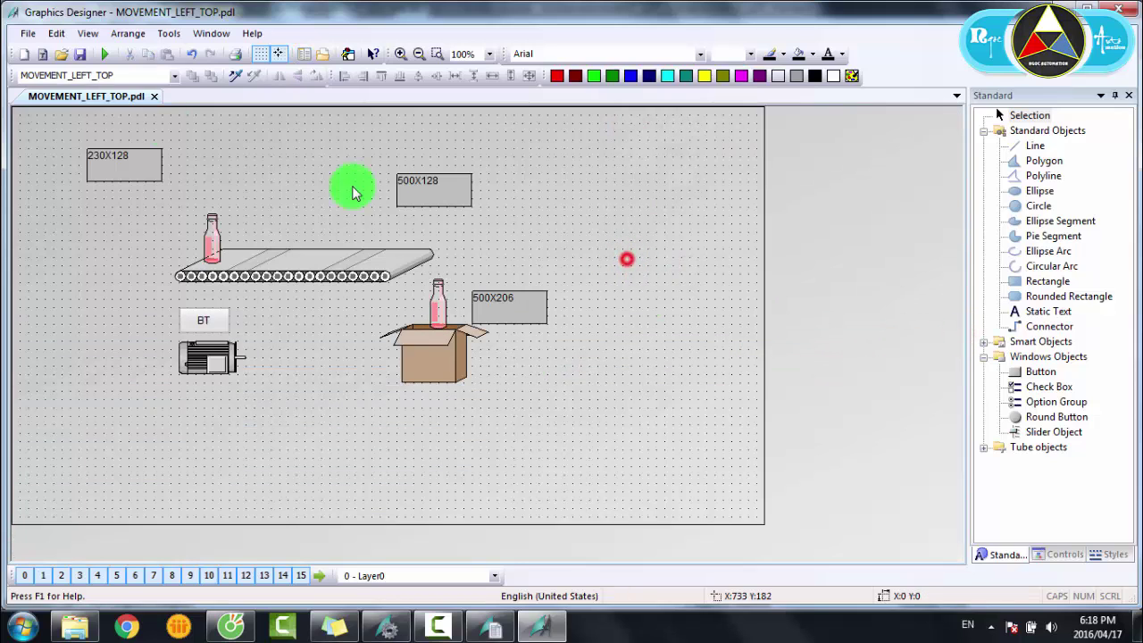
pyautogui.click(86, 55)
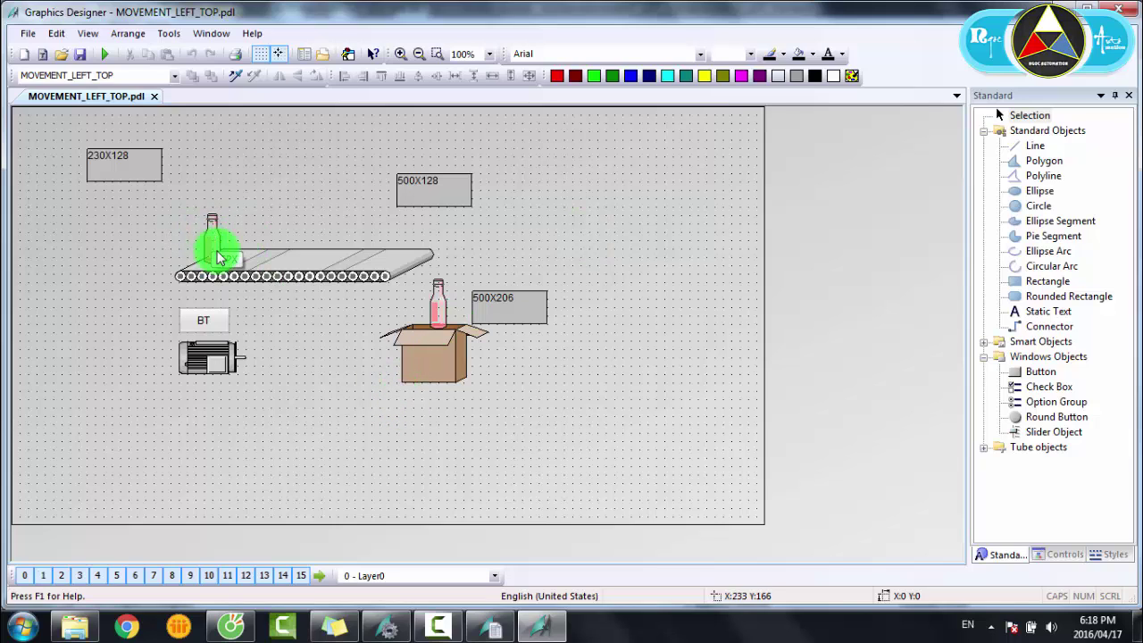
# Step: Move the 230X128 label directly above the conveyor bottle and save the picture
pyautogui.click(131, 167)
pyautogui.moveTo(188, 179); pyautogui.dragTo(216, 186)
pyautogui.click(622, 217)
pyautogui.click(81, 54)
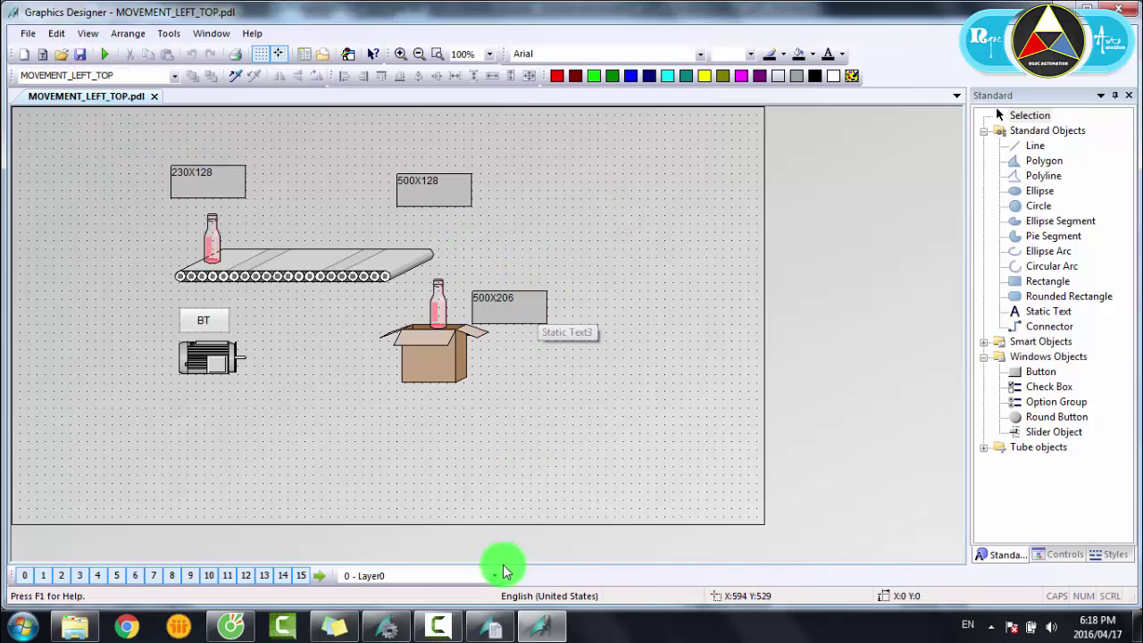
# Step: Switch to WinCC Explorer, open the Global Script C-Editor and create a new action
pyautogui.moveTo(385, 627)
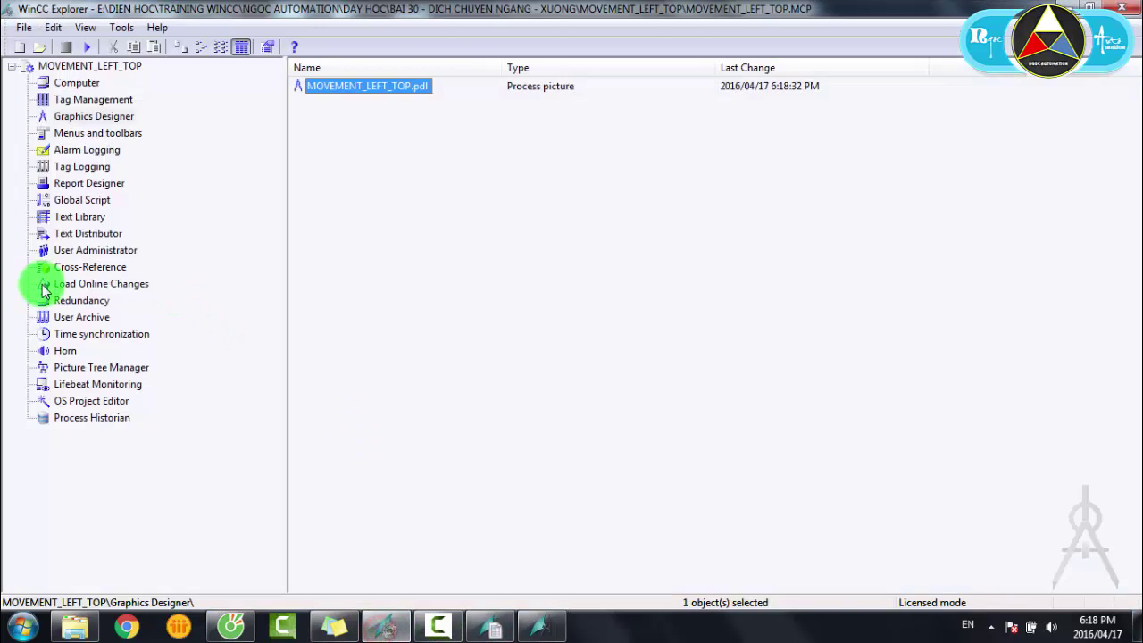
pyautogui.click(82, 204)
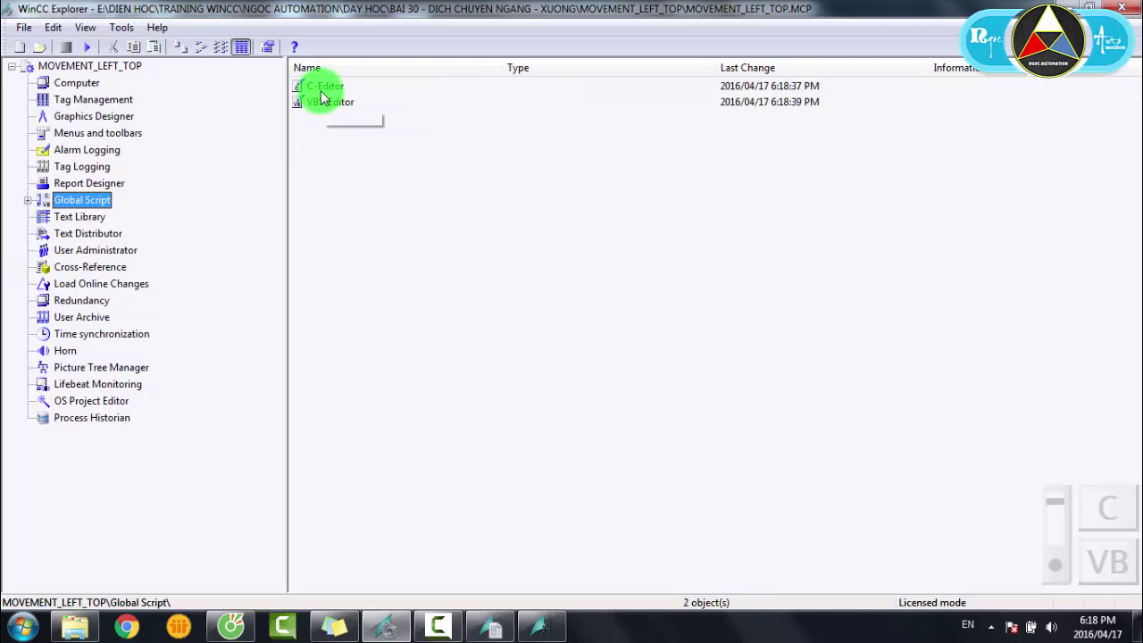
pyautogui.rightClick(322, 93)
pyautogui.press('Escape')
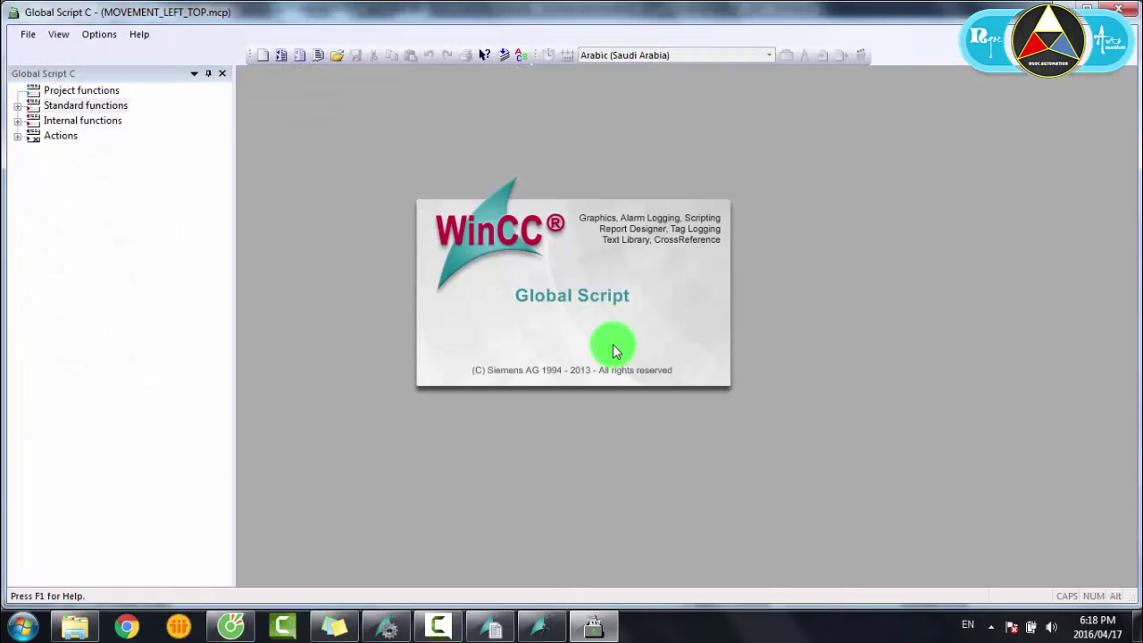
pyautogui.rightClick(65, 140)
pyautogui.click(103, 149)
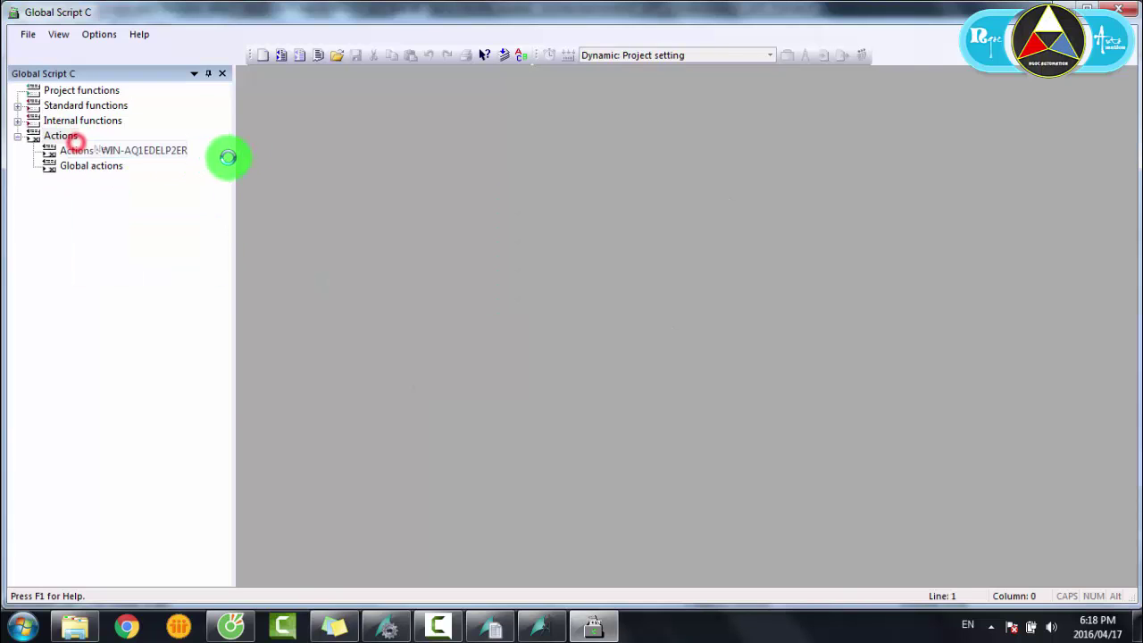
# Step: Insert blank lines at the start of the gscAction body and declare the variables with int SPX,SPY;
pyautogui.click(286, 137)
pyautogui.press('Return')
pyautogui.press('Return')
pyautogui.press('Return')
pyautogui.press('Return')
pyautogui.press('Return')
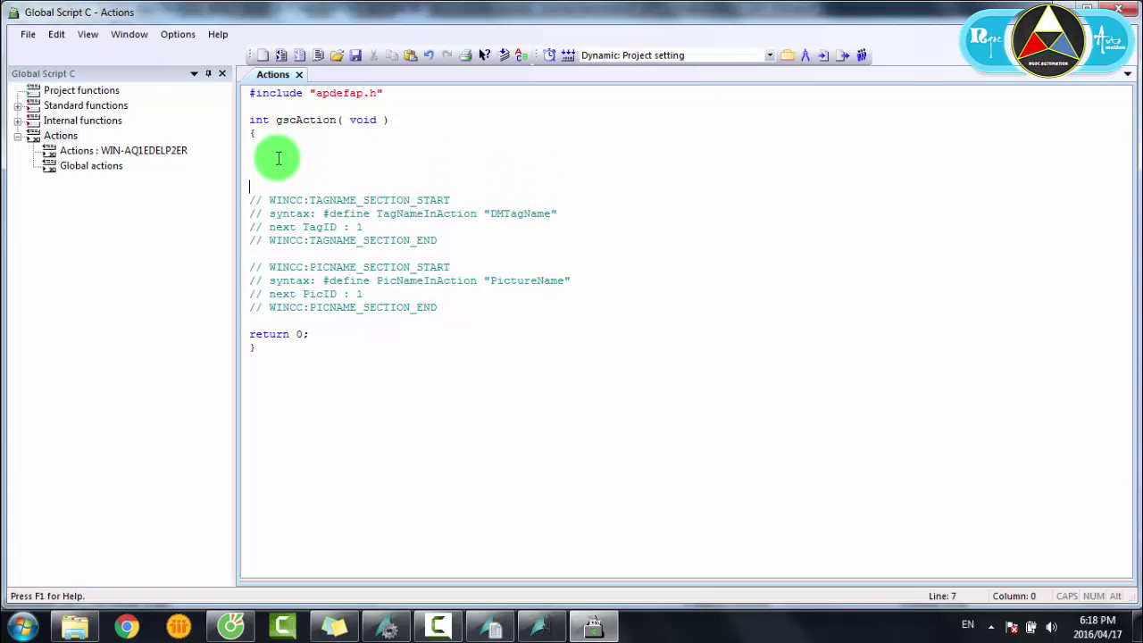
pyautogui.click(284, 159)
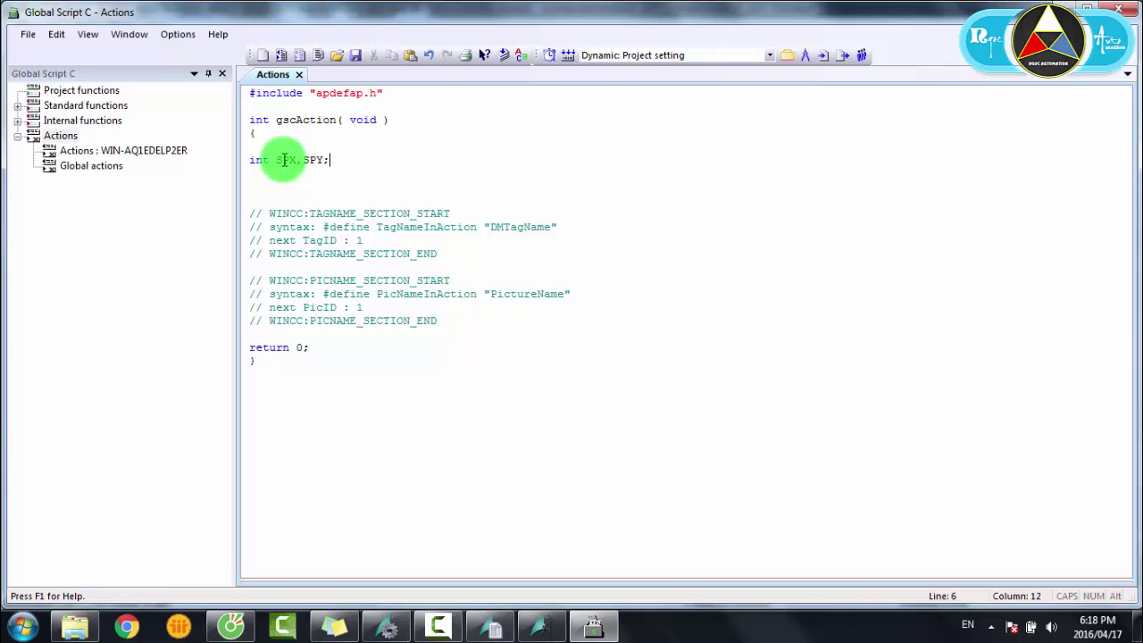
pyautogui.press('Return')
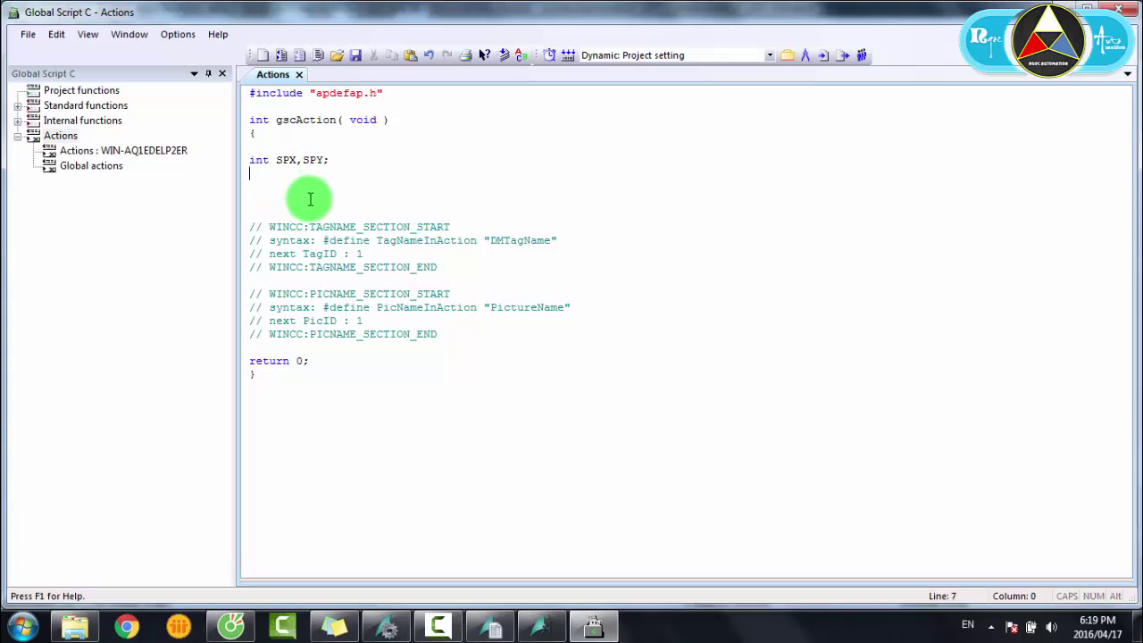
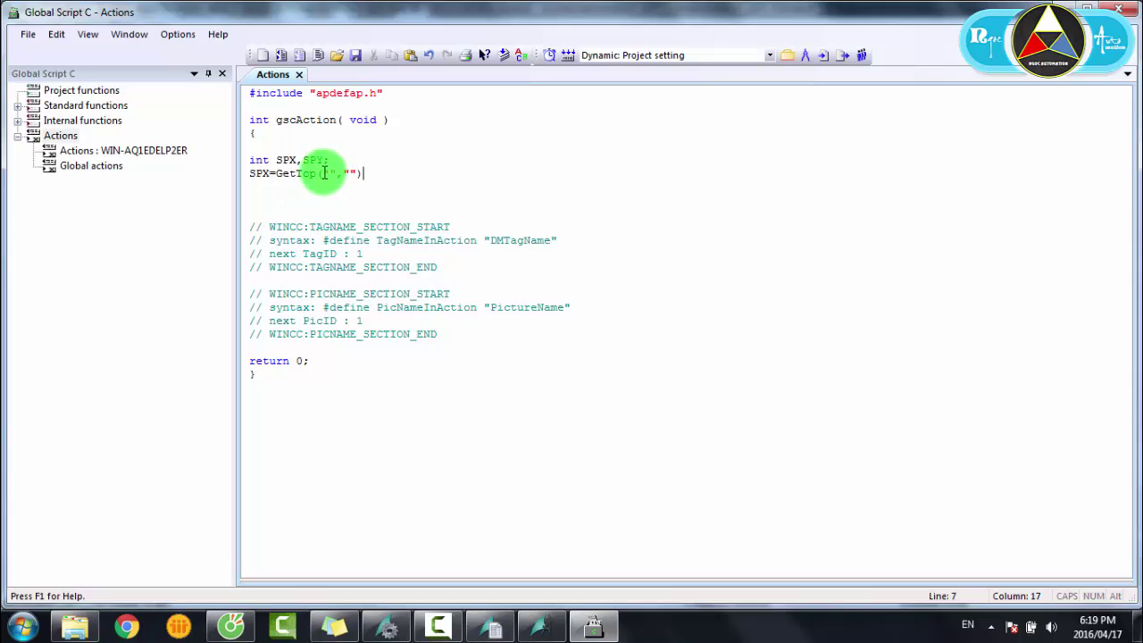
# Step: Complete the line SPX=GetTop("",""); by inserting the picture MOVEMENT_LEFT_TOP.pdl as its first argument
pyautogui.click(327, 173)
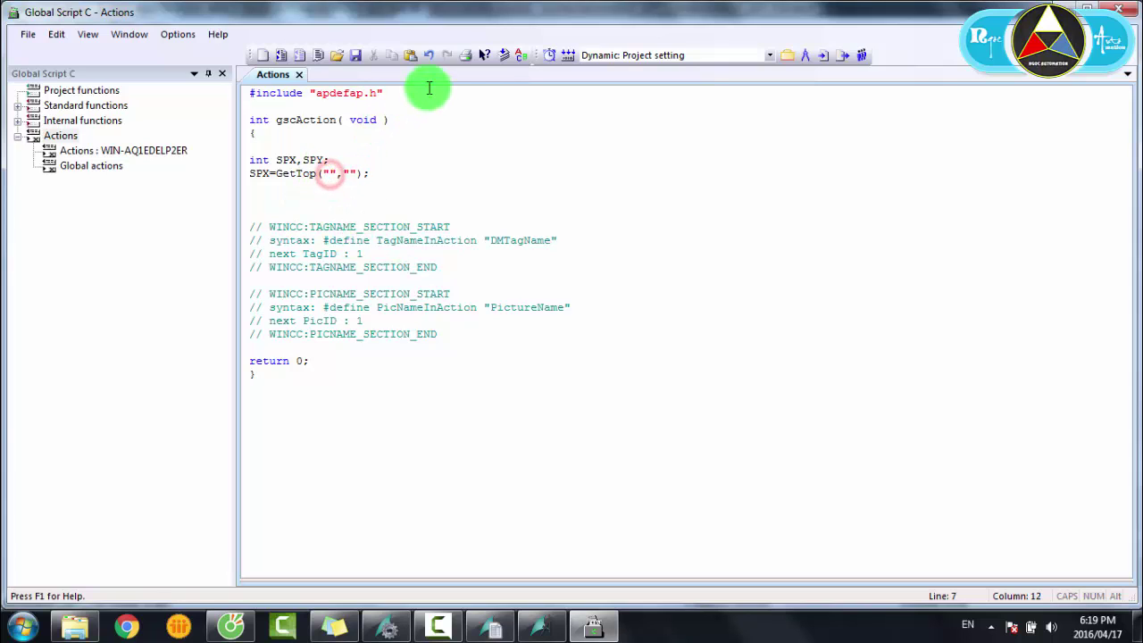
pyautogui.click(814, 58)
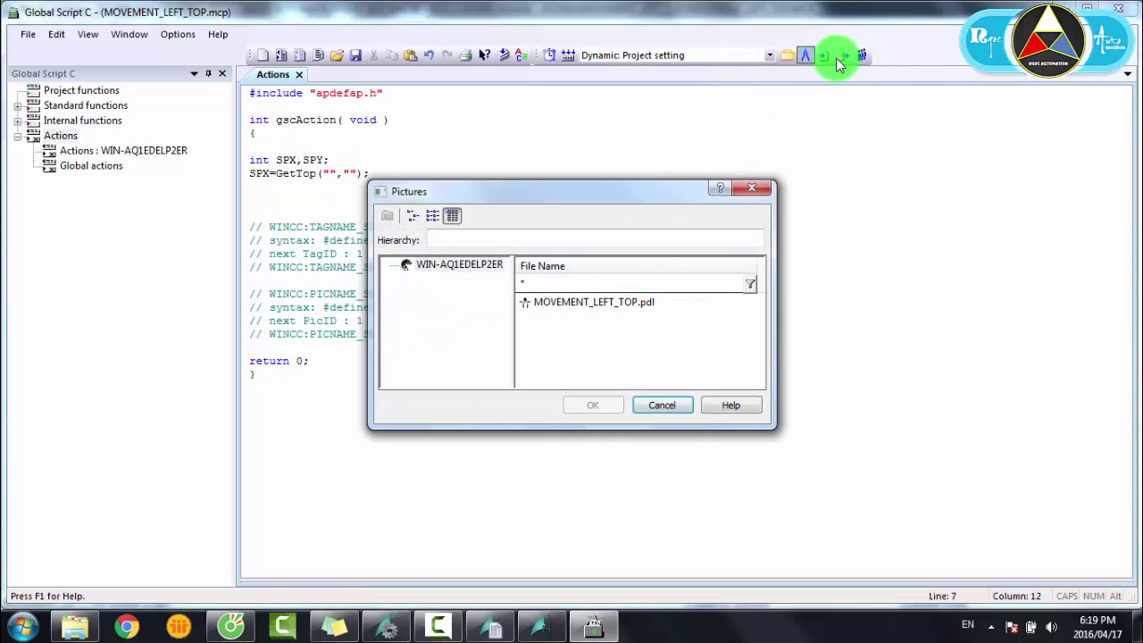
pyautogui.doubleClick(561, 304)
pyautogui.click(490, 175)
pyautogui.click(787, 55)
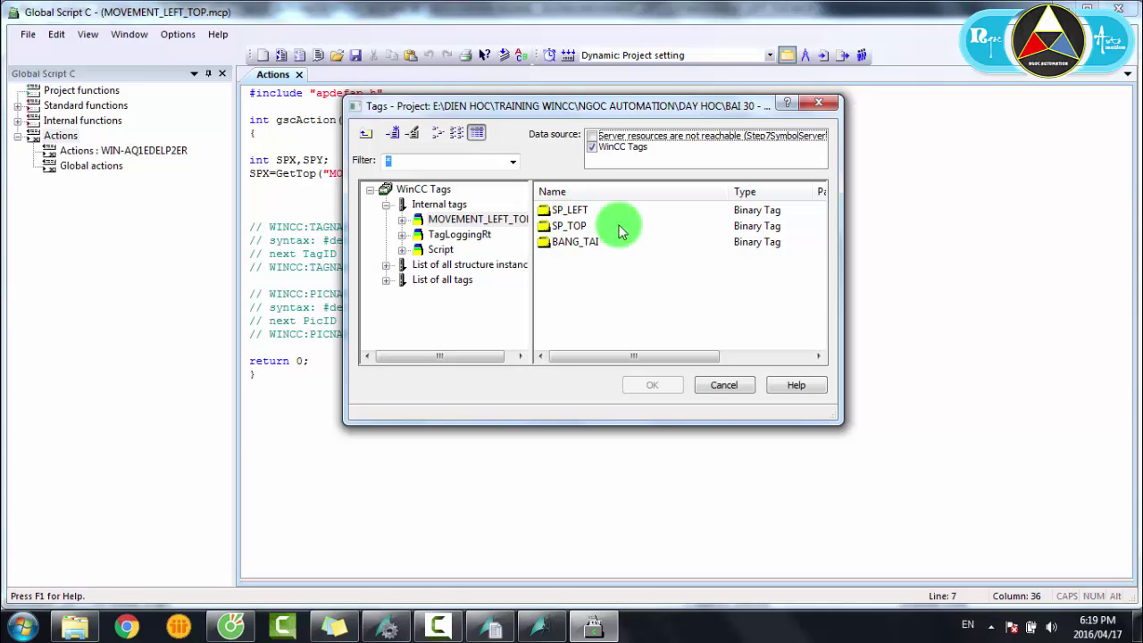
pyautogui.click(816, 101)
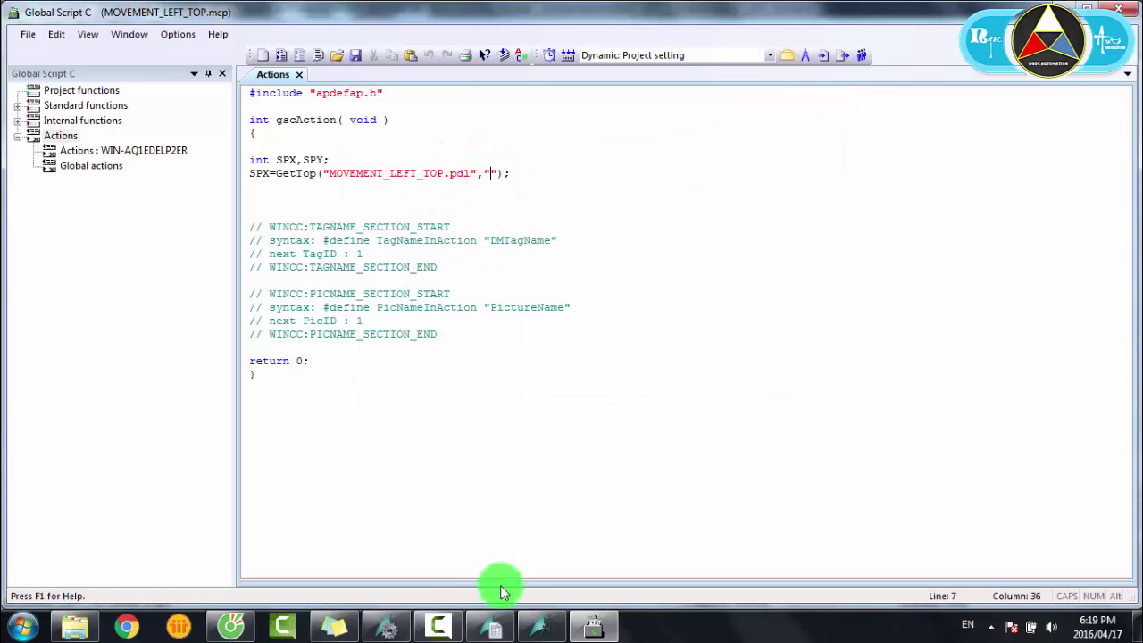
# Step: Switch to Graphics Designer and copy the object name of the bottle on the conveyor from its properties
pyautogui.click(532, 618)
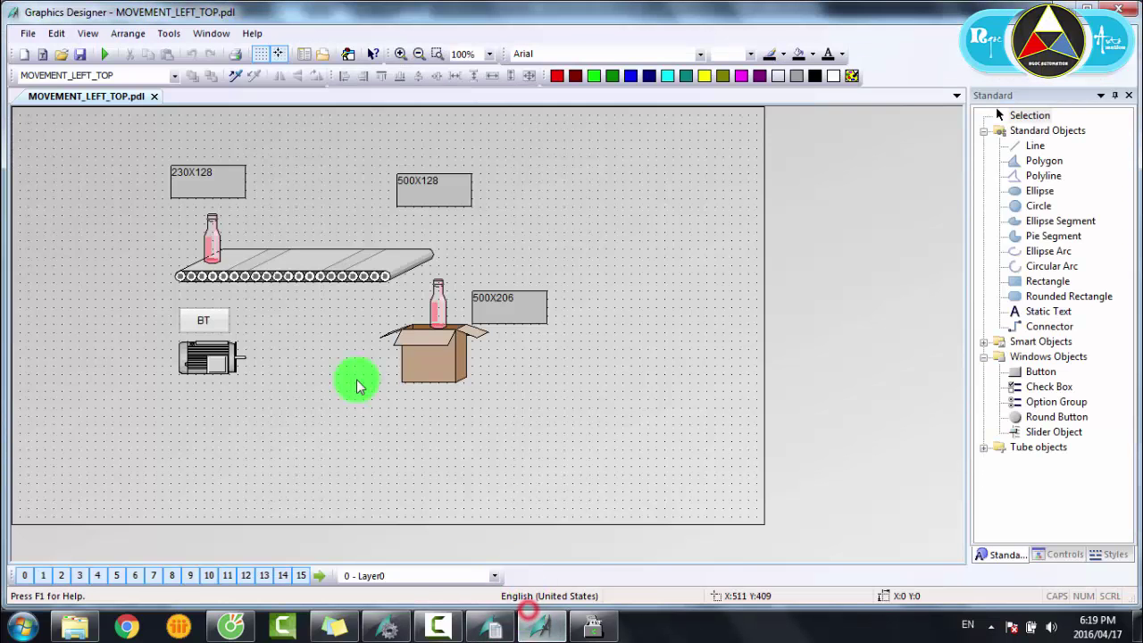
pyautogui.rightClick(207, 245)
pyautogui.click(252, 443)
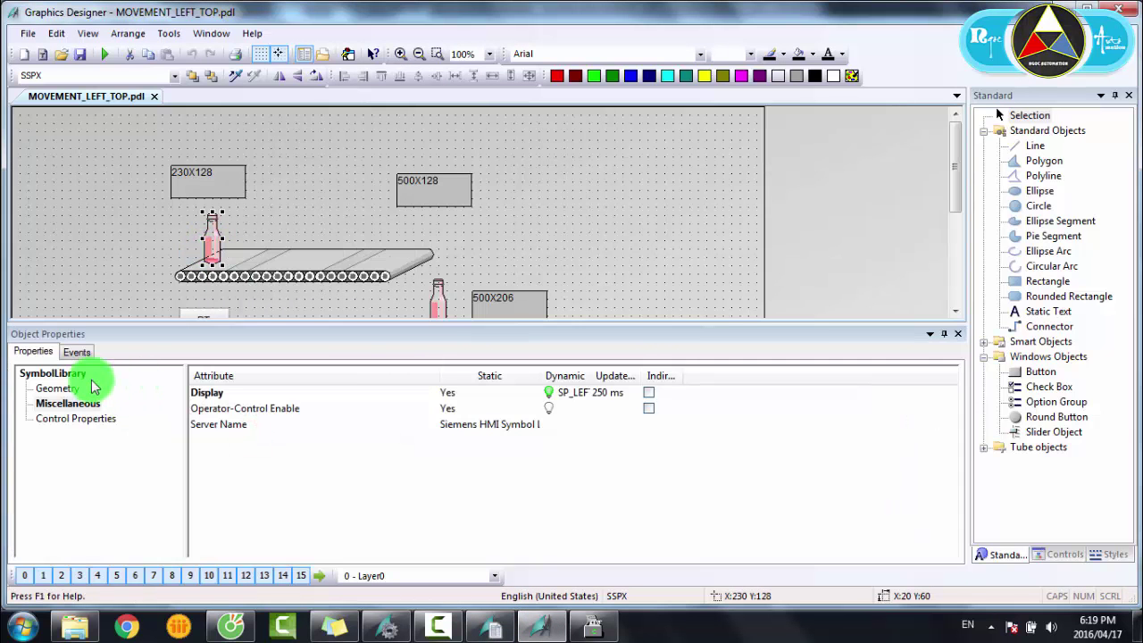
pyautogui.click(50, 373)
pyautogui.doubleClick(451, 393)
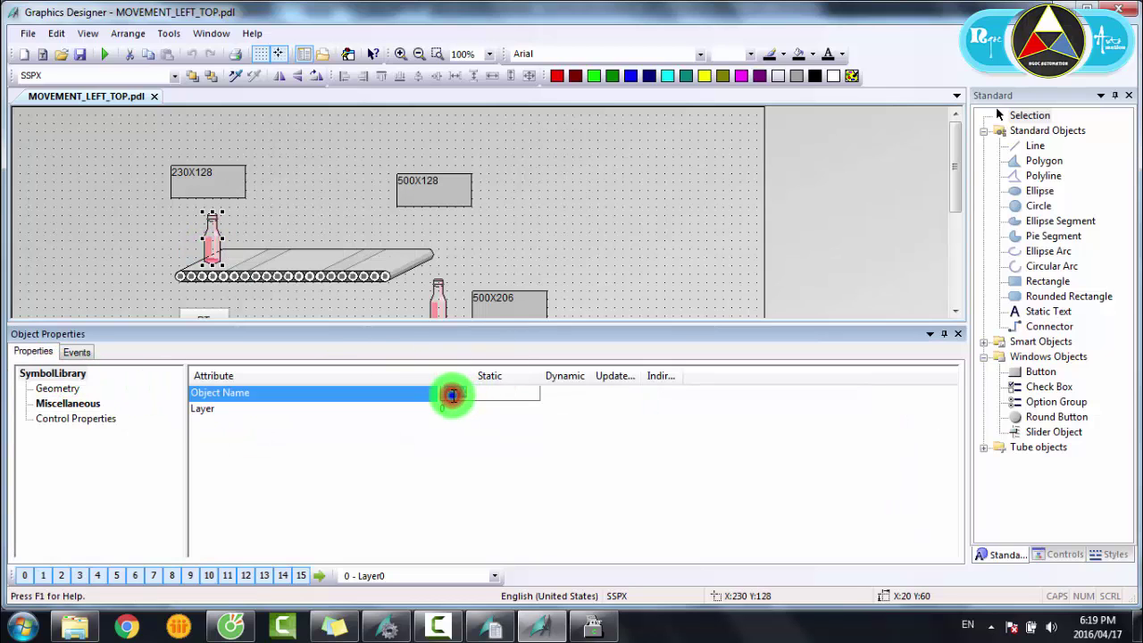
pyautogui.rightClick(453, 393)
pyautogui.click(498, 221)
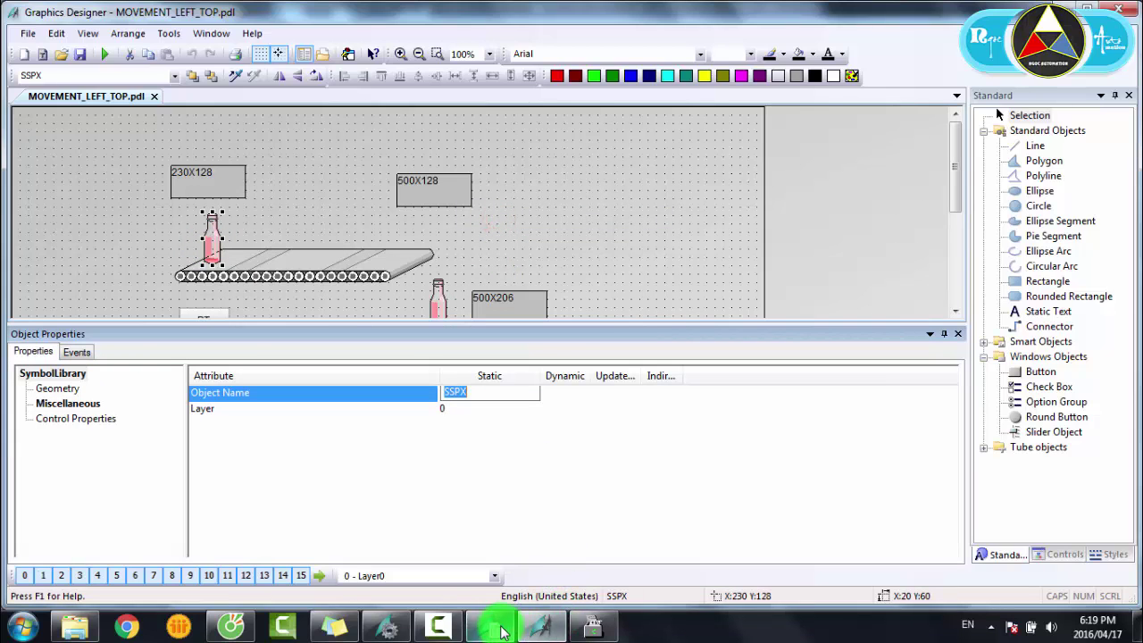
# Step: Switch back to the Global Script C-Editor and paste SSPX as the second argument of GetTop
pyautogui.click(585, 625)
pyautogui.rightClick(487, 172)
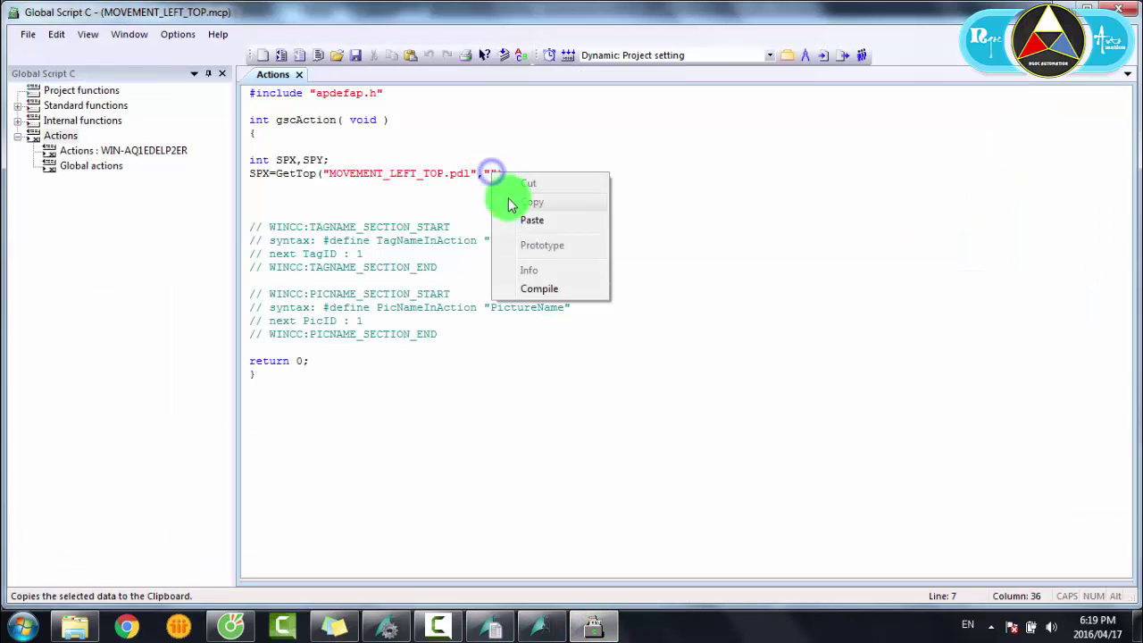
pyautogui.click(519, 218)
# Step: Change the object name in the GetTop call to SSPY
pyautogui.moveTo(544, 172); pyautogui.dragTo(307, 165)
pyautogui.click(295, 172)
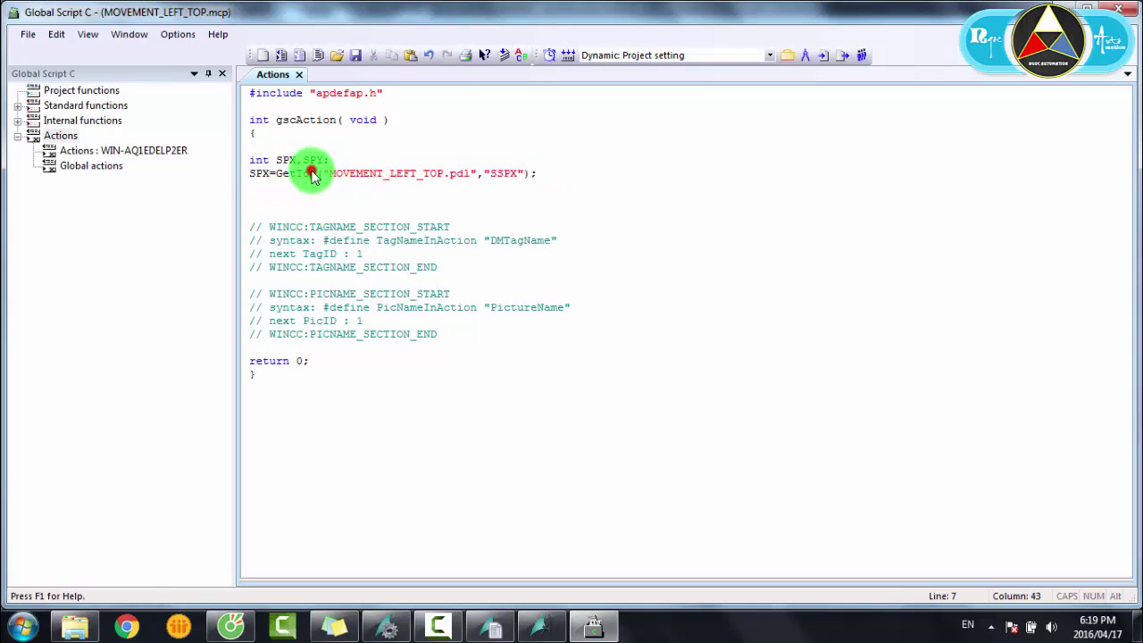
pyautogui.click(507, 172)
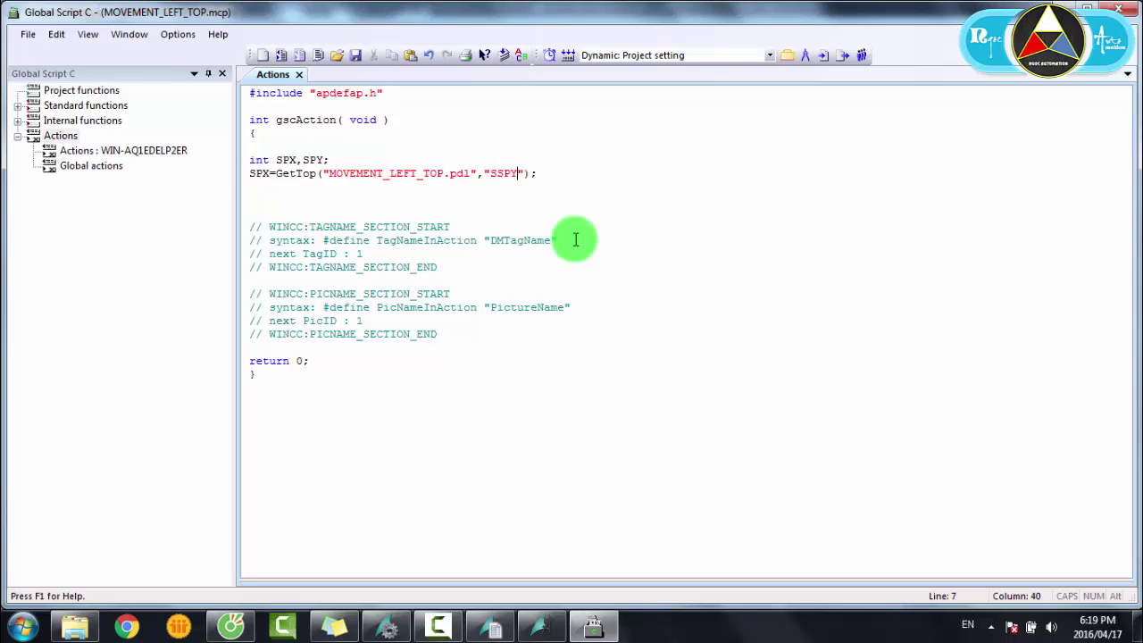
# Step: Duplicate the GetTop line directly below itself and rename the variable in the first copy to SPY
pyautogui.tripleClick(542, 172)
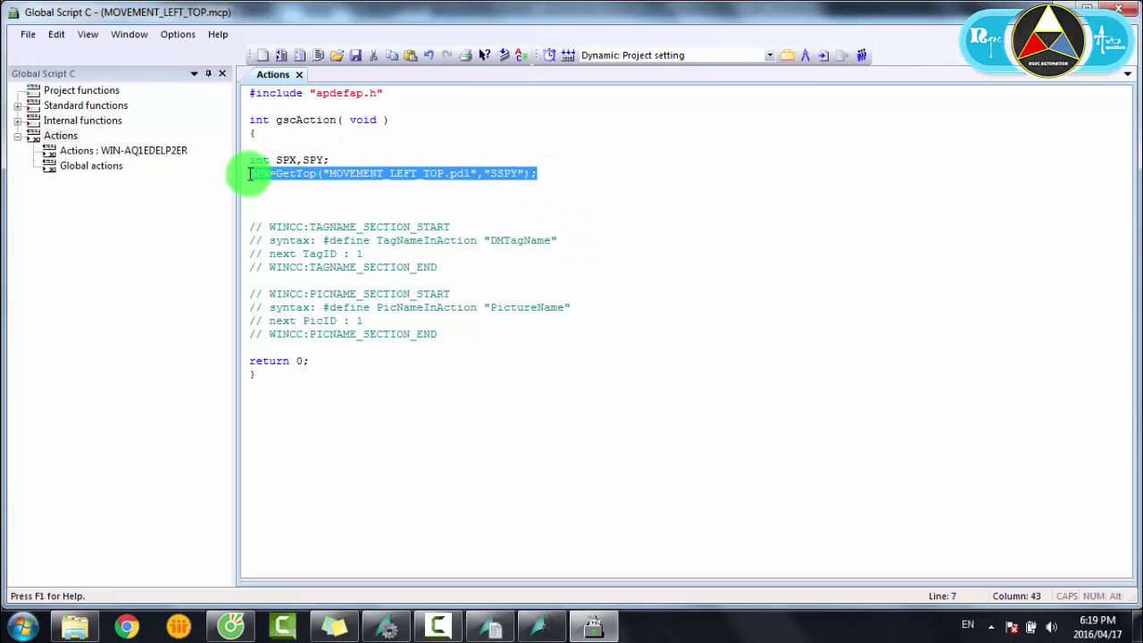
pyautogui.click(256, 181)
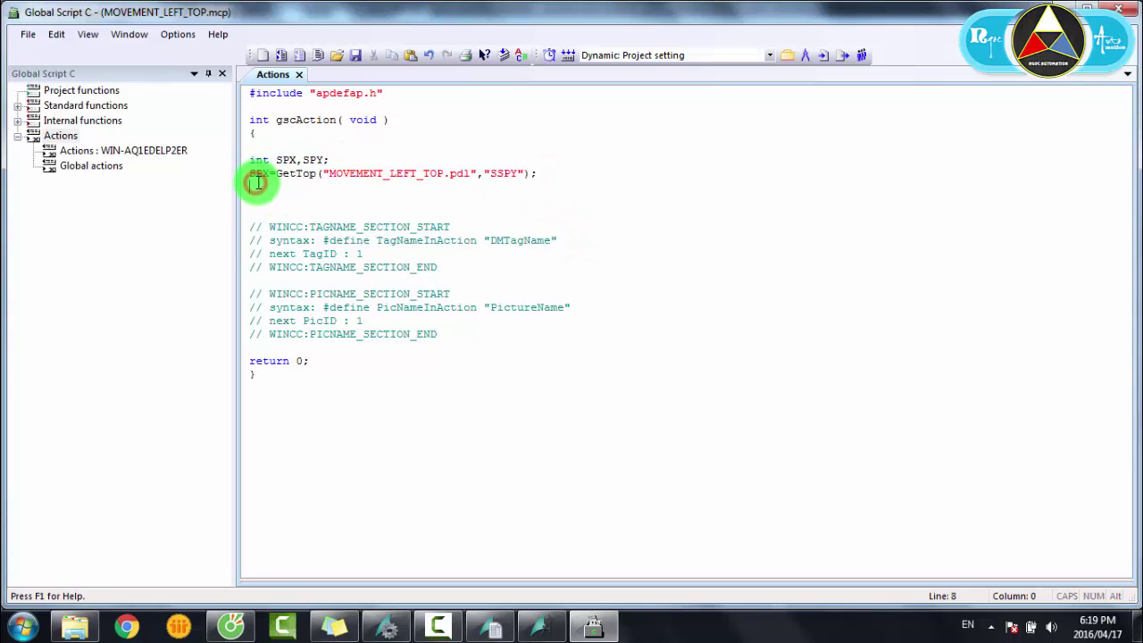
pyautogui.hotkey('ctrl', 'v')
pyautogui.click(271, 173)
pyautogui.press('BackSpace')
pyautogui.write('Y')
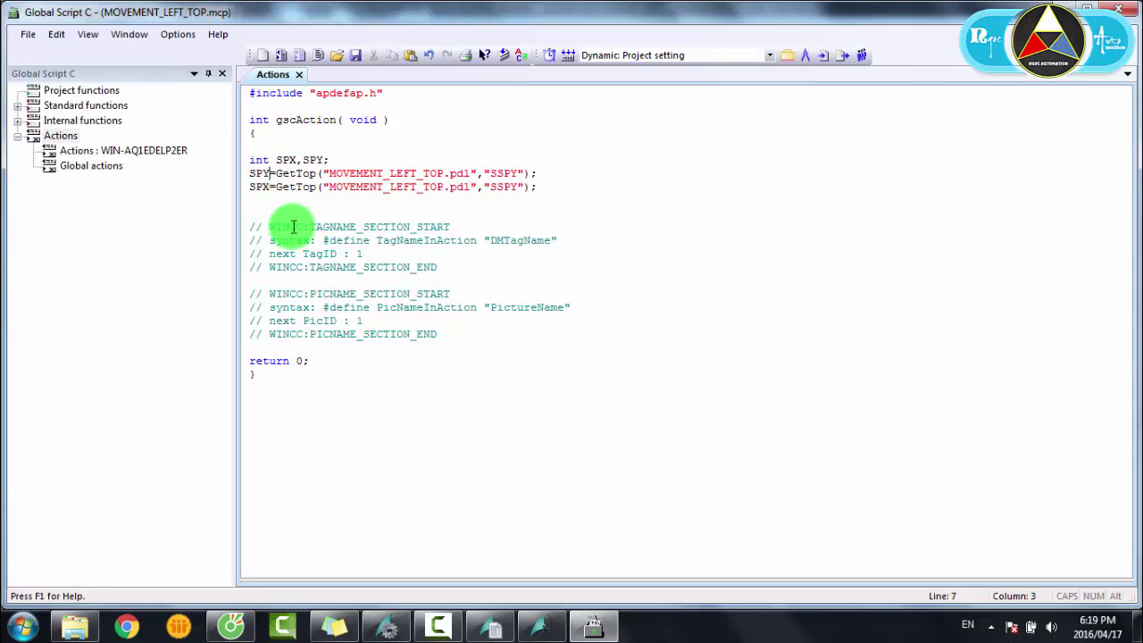
# Step: Edit the second copy to SPX=GetLeft("MOVEMENT_LEFT_TOP.pdl","SSPX"); and compile the action
pyautogui.click(316, 187)
pyautogui.press('BackSpace')
pyautogui.press('BackSpace')
pyautogui.press('BackSpace')
pyautogui.write('Lefft')
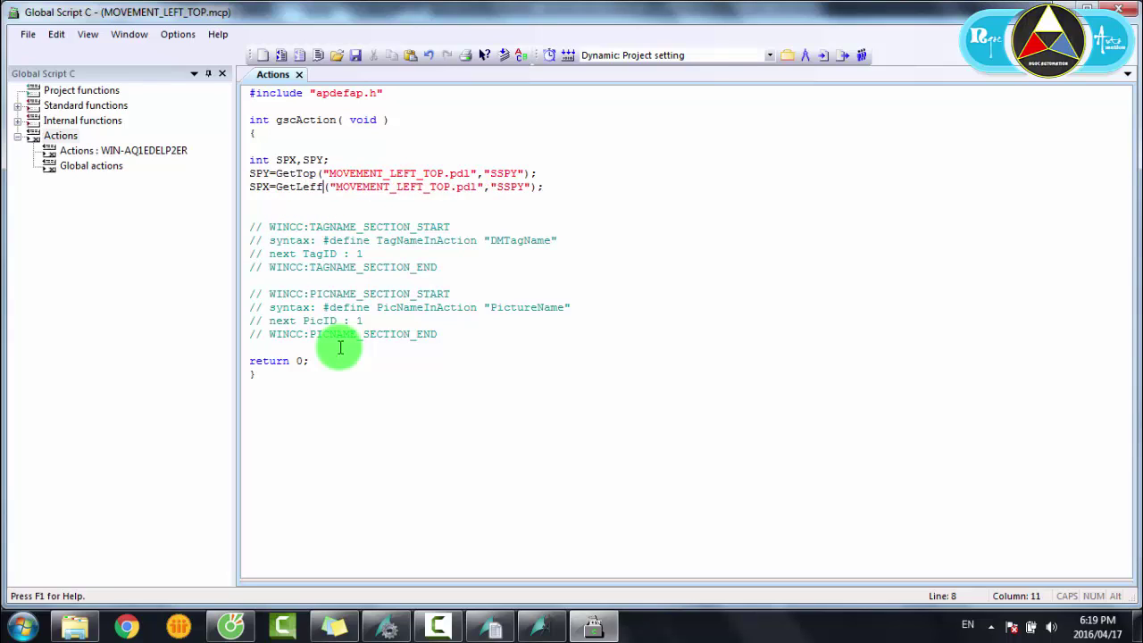
pyautogui.press('Left')
pyautogui.press('BackSpace')
pyautogui.click(519, 187)
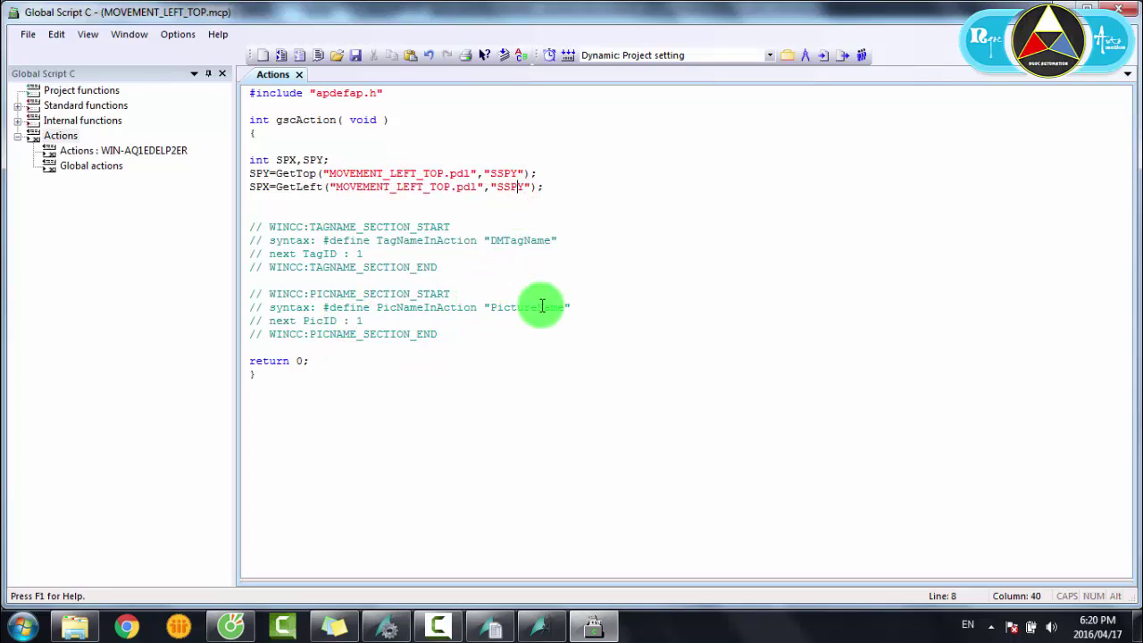
pyautogui.write('X')
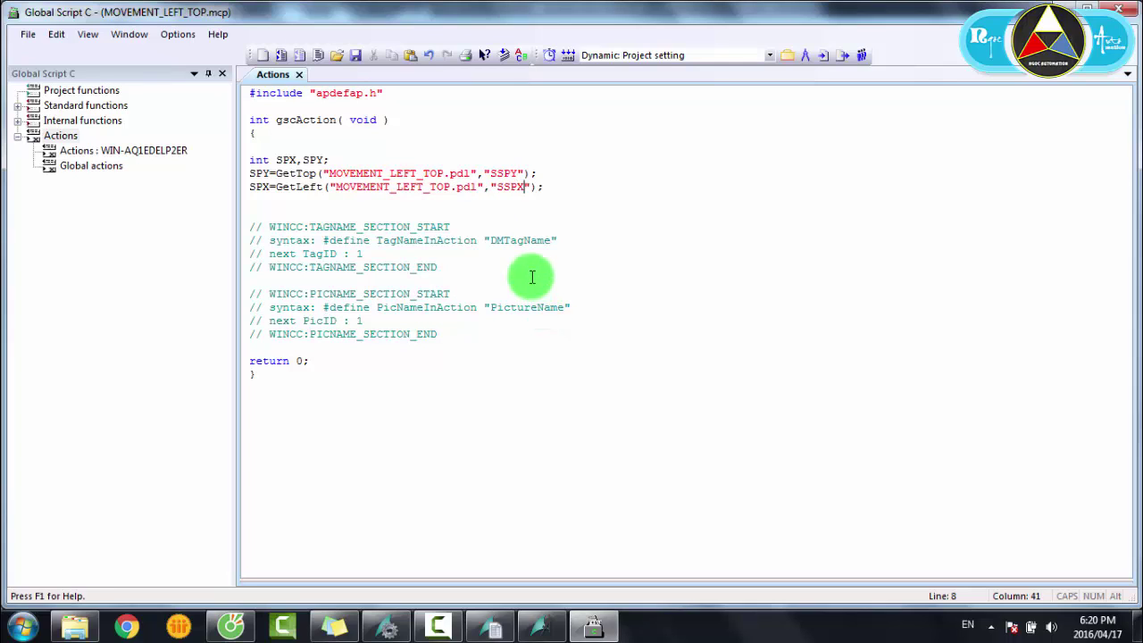
pyautogui.click(565, 56)
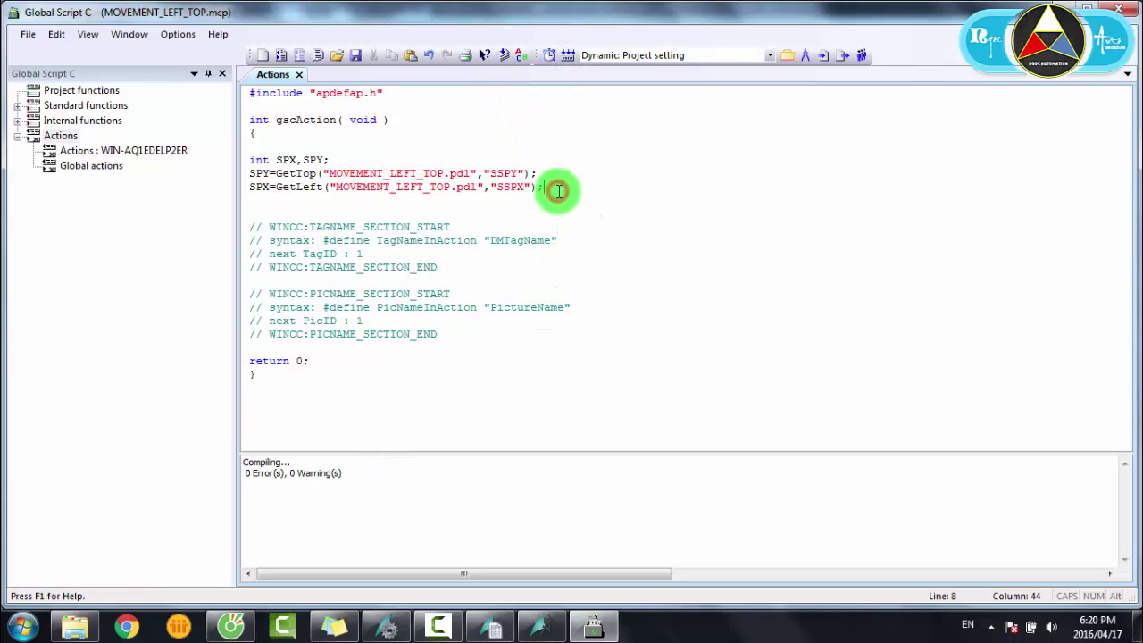
# Step: Add a dashed // comment divider below the GetLeft line and start the condition if(GetTagBit("" beneath it
pyautogui.press('Return')
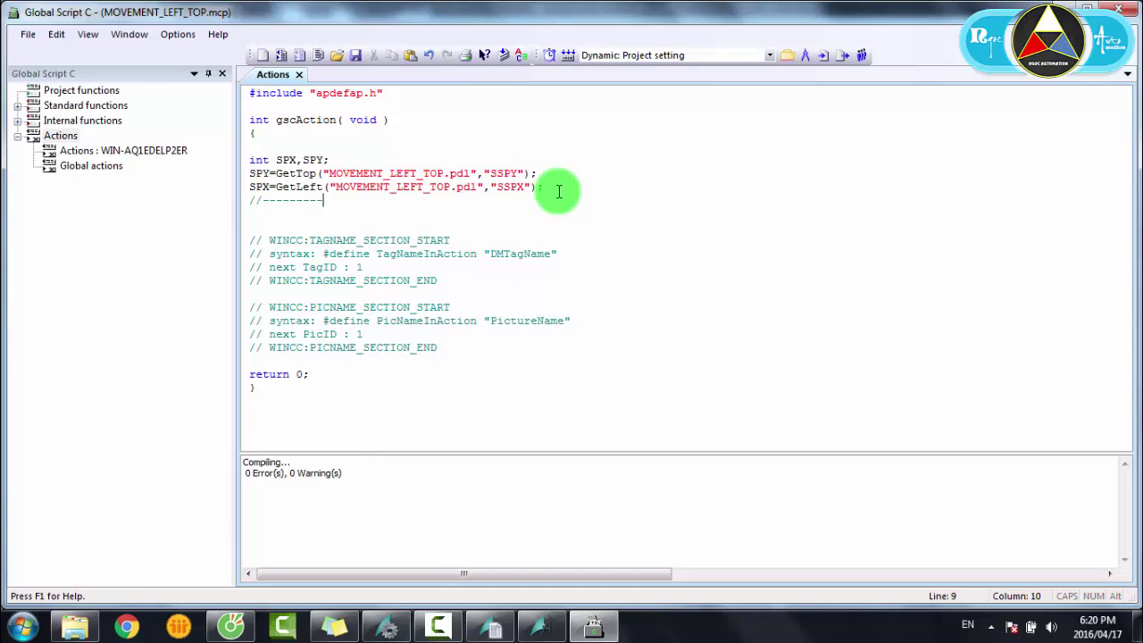
pyautogui.press('Return')
pyautogui.press('Return')
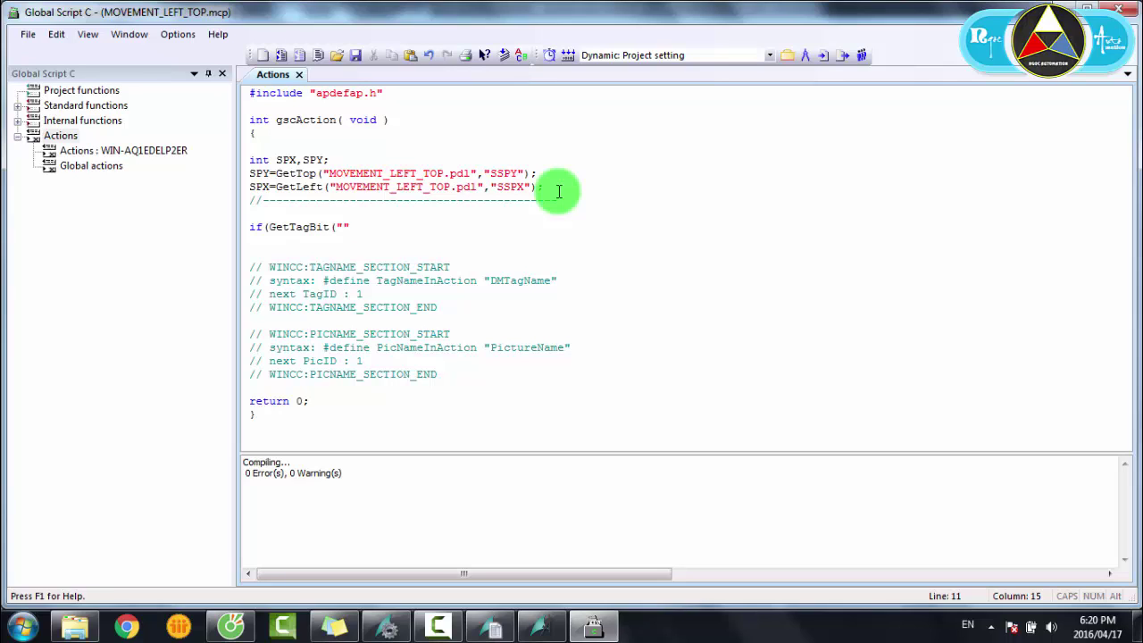
# Step: Insert the tag BANG_TAI into GetTagBit and complete the condition as if(GetTagBit("BANG_TAI")==1)
pyautogui.press('Left')
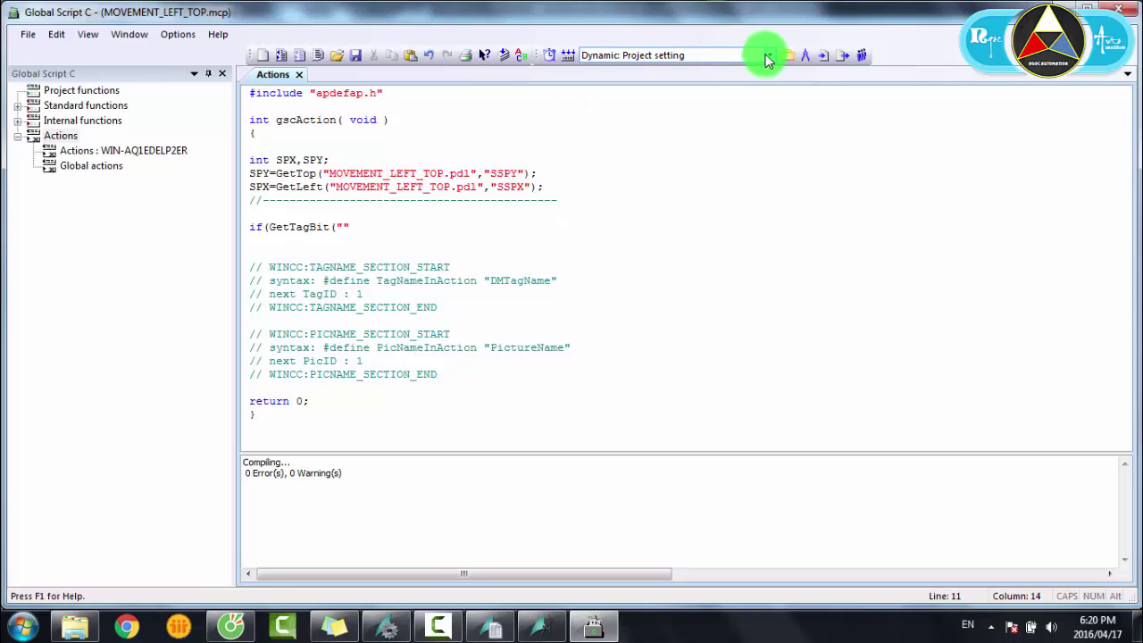
pyautogui.doubleClick(595, 243)
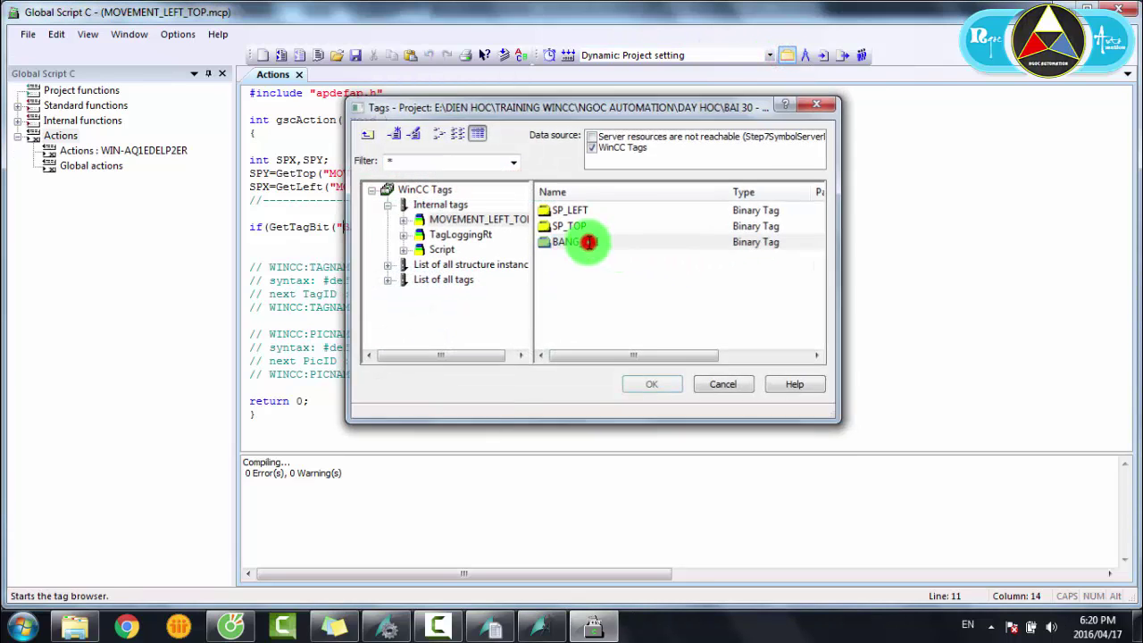
pyautogui.click(444, 228)
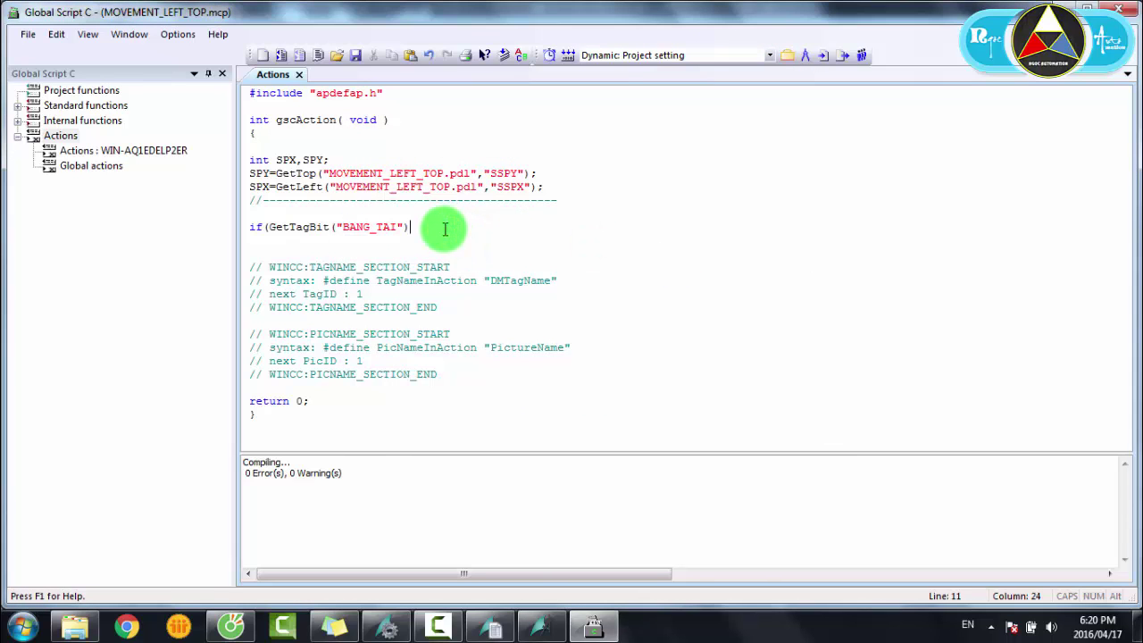
pyautogui.press('Return')
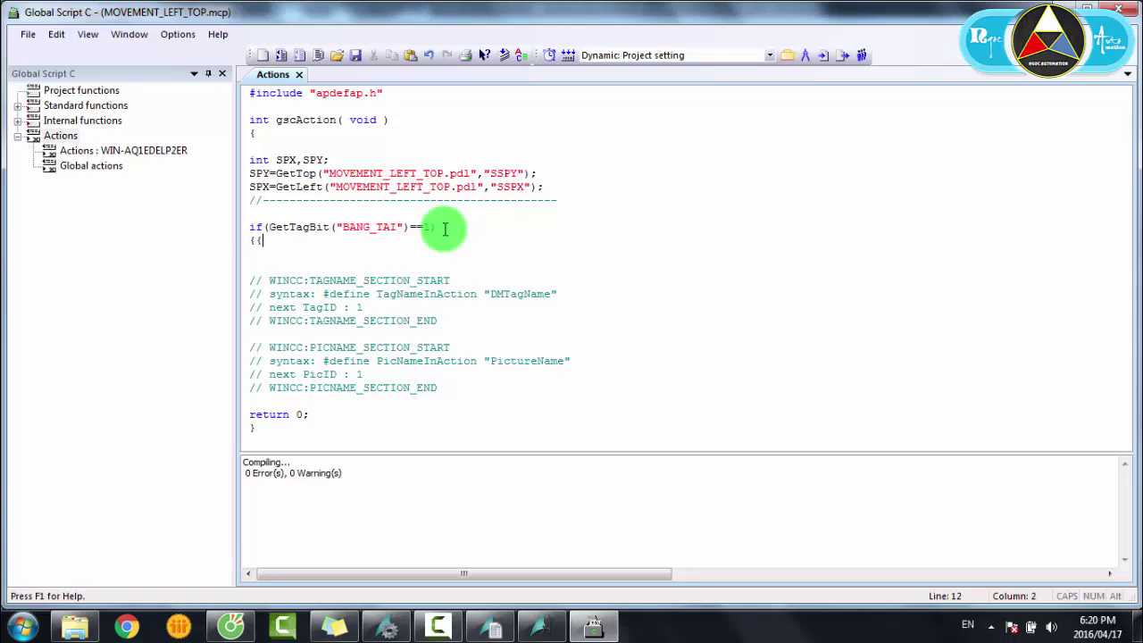
# Step: Write the braced if body with SetTagBit("SP_LEFT",1);, choosing SP_LEFT from the project's tags
pyautogui.press('Return')
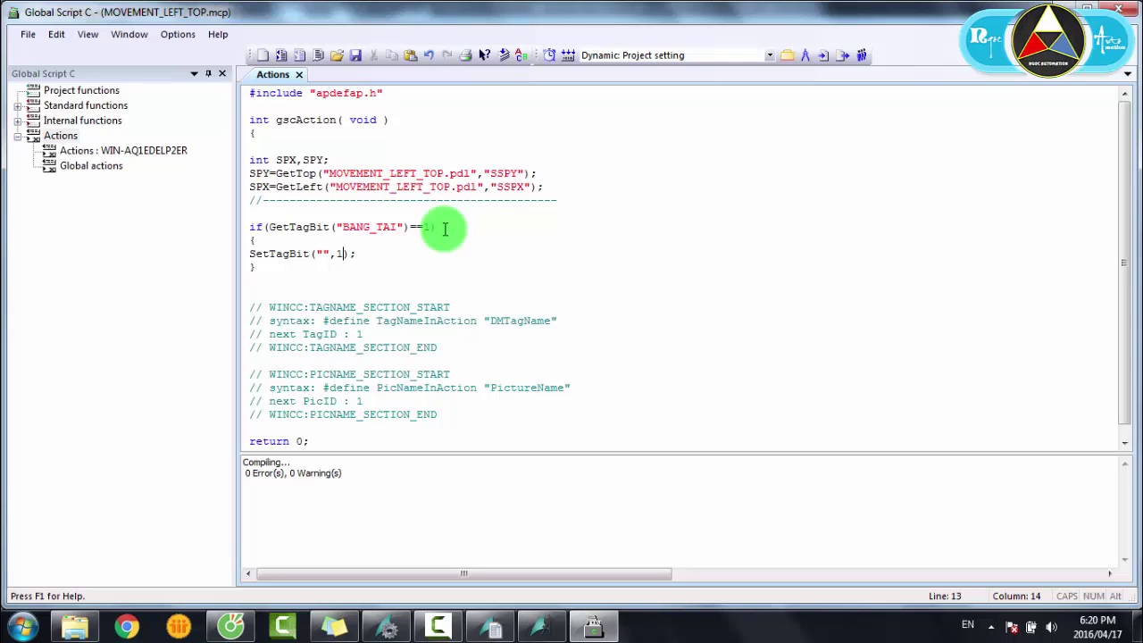
pyautogui.click(787, 55)
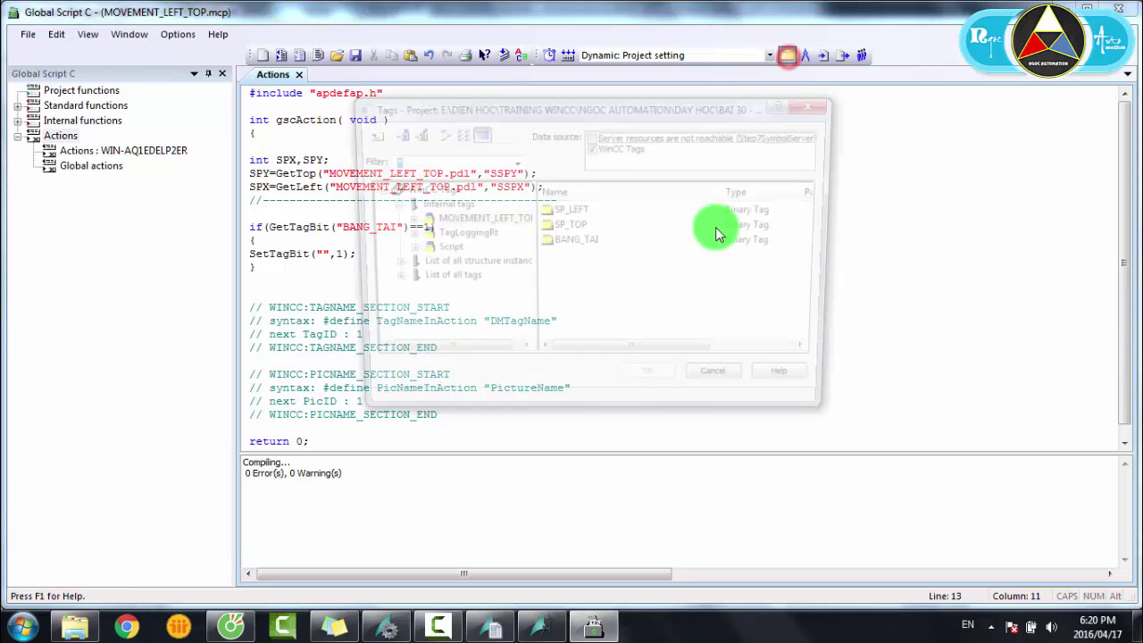
pyautogui.doubleClick(569, 210)
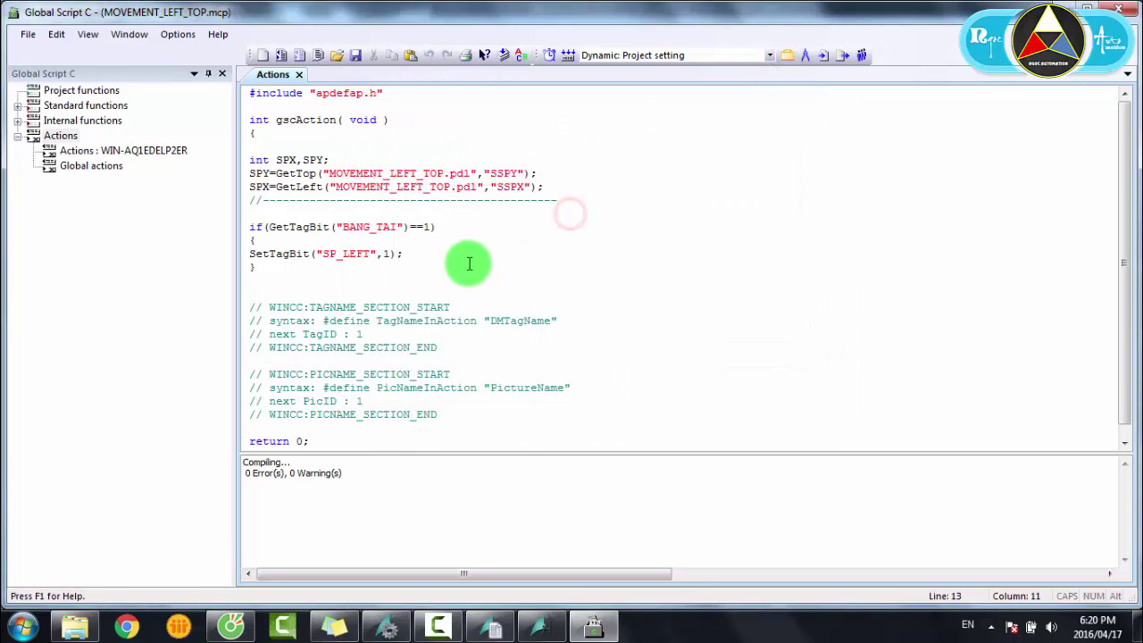
# Step: Copy the whole BANG_TAI if block and paste it directly below the original
pyautogui.click(394, 265)
pyautogui.moveTo(261, 266); pyautogui.dragTo(229, 234)
pyautogui.click(262, 268)
pyautogui.moveTo(268, 267); pyautogui.dragTo(235, 230)
pyautogui.hotkey('ctrl', 'c')
pyautogui.click(266, 265)
pyautogui.click(266, 264)
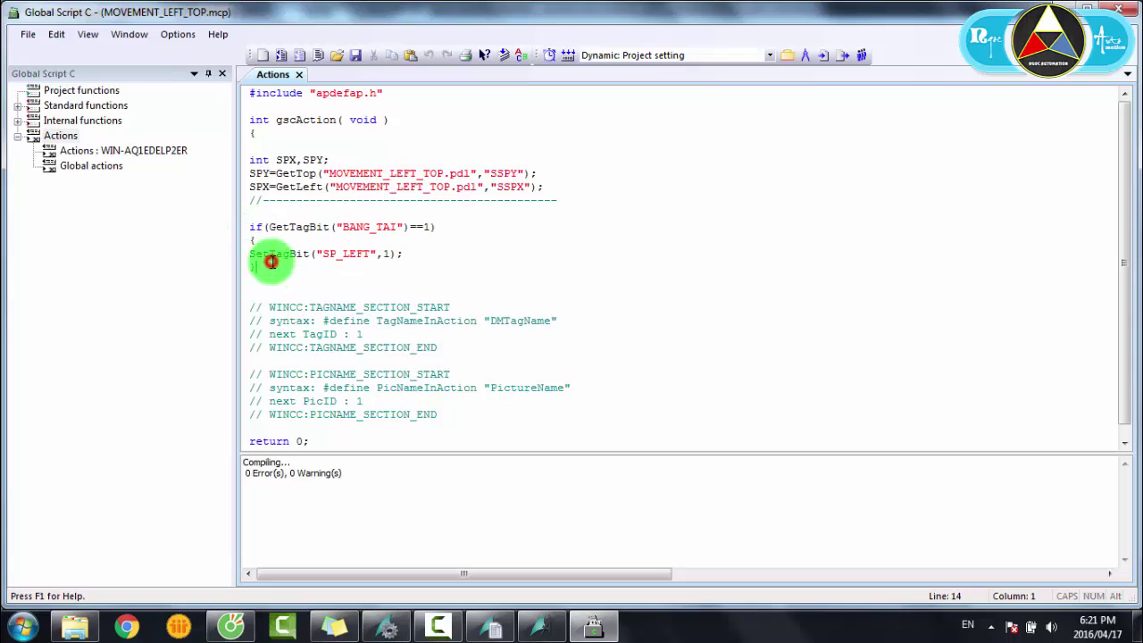
pyautogui.press('Return')
pyautogui.hotkey('ctrl', 'v')
# Step: In the pasted block, change the condition to ==0 and the SP_LEFT value to 0
pyautogui.click(434, 280)
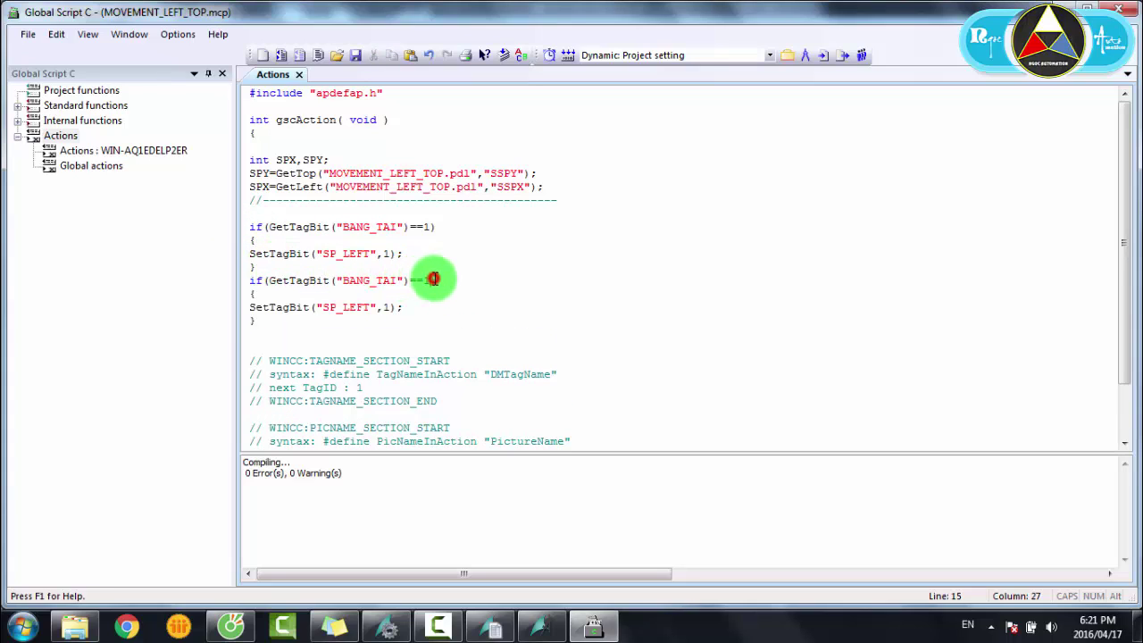
pyautogui.press('Delete')
pyautogui.write('0')
pyautogui.click(387, 307)
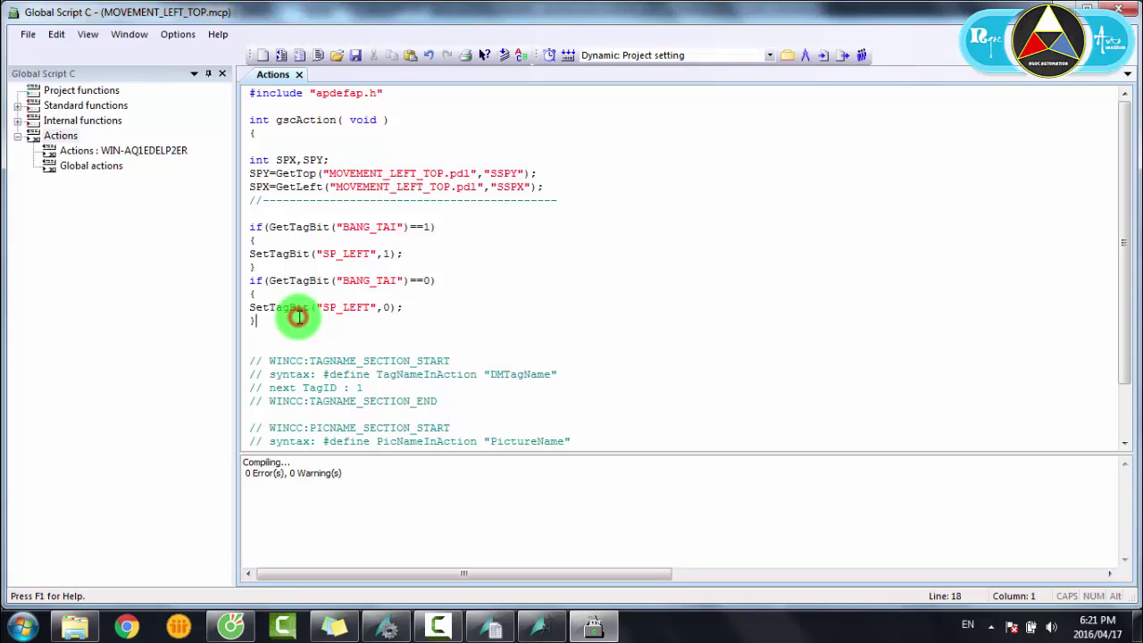
# Step: Add blank lines after the second if block and the comment // bat tat bit dich chuyen ngang above the first
pyautogui.press('Return')
pyautogui.press('Return')
pyautogui.press('Return')
pyautogui.click(279, 218)
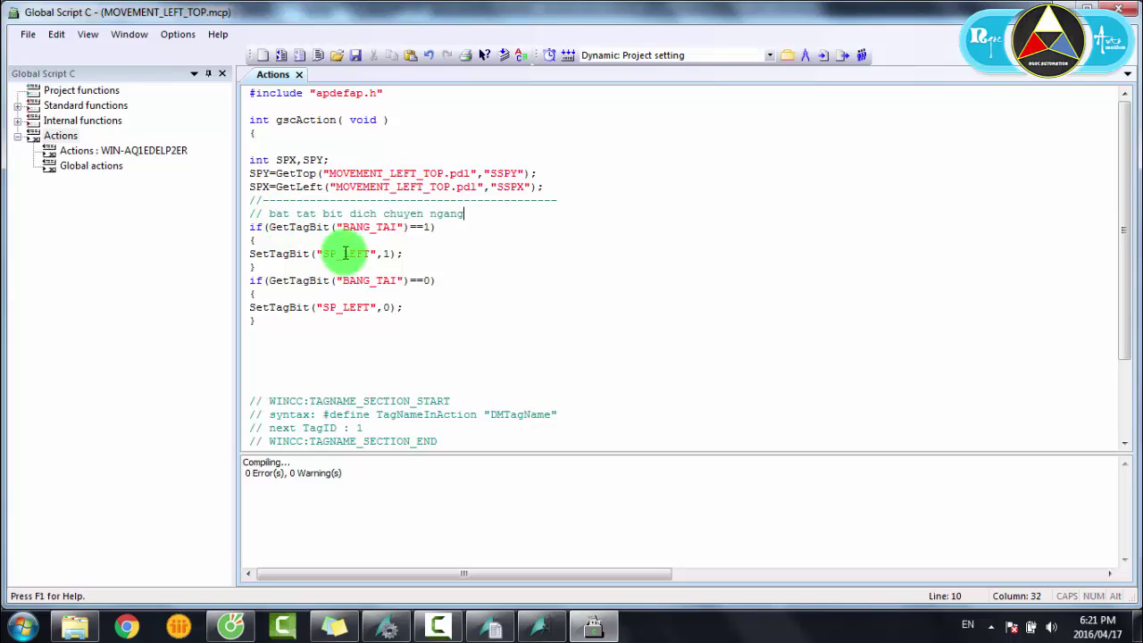
pyautogui.moveTo(395, 258); pyautogui.dragTo(247, 223)
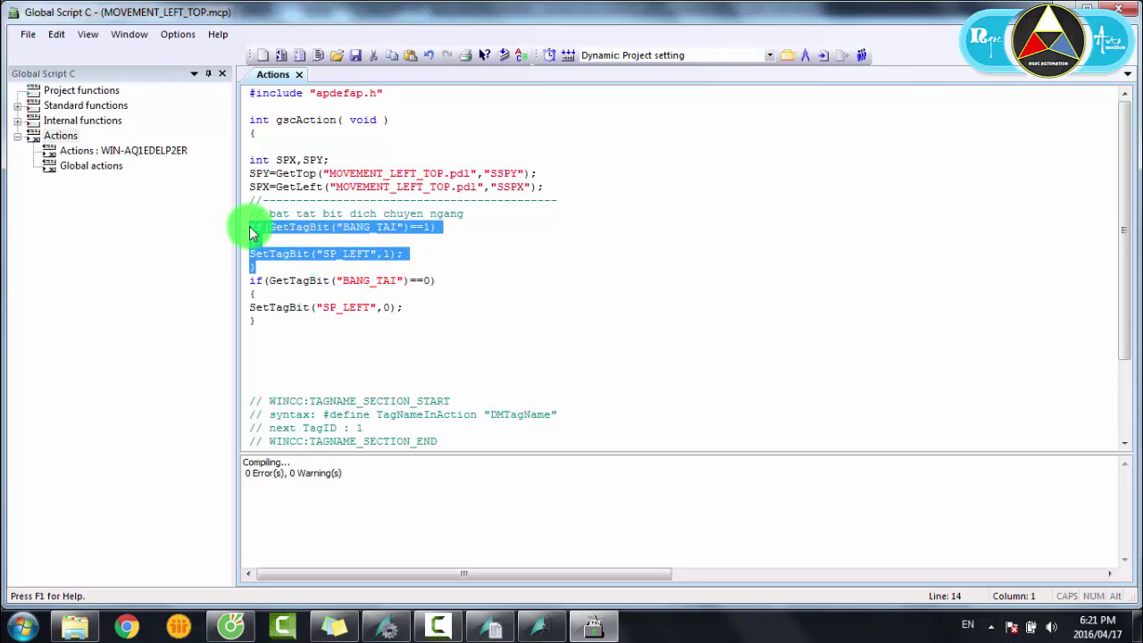
pyautogui.click(343, 267)
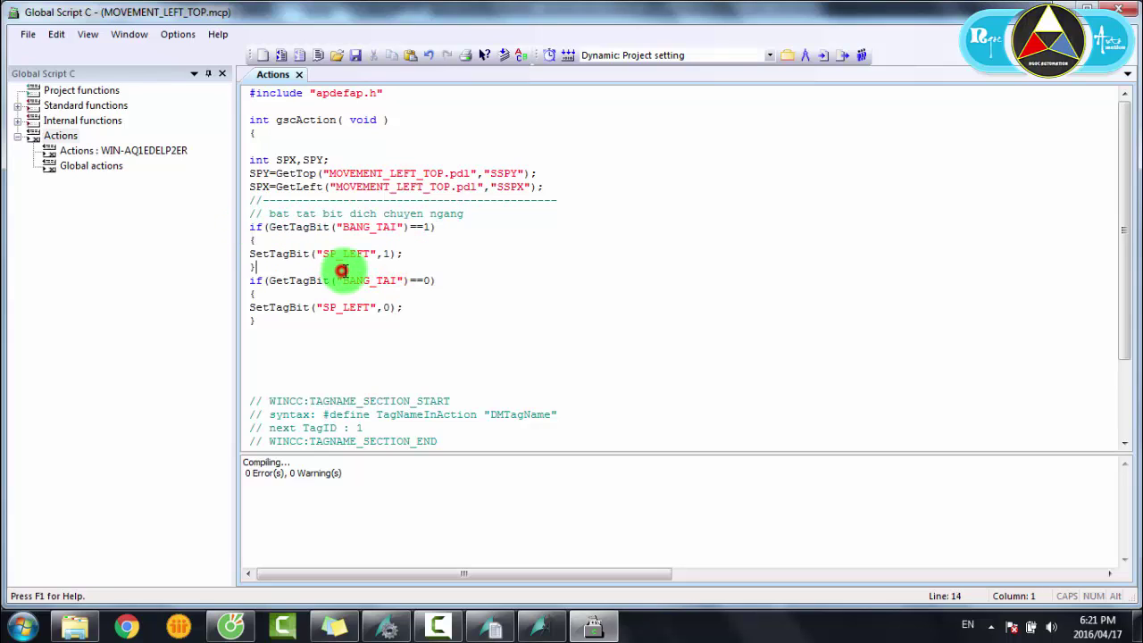
# Step: Add the comment // tat bang tai on the line below the second BANG_TAI if block
pyautogui.click(347, 336)
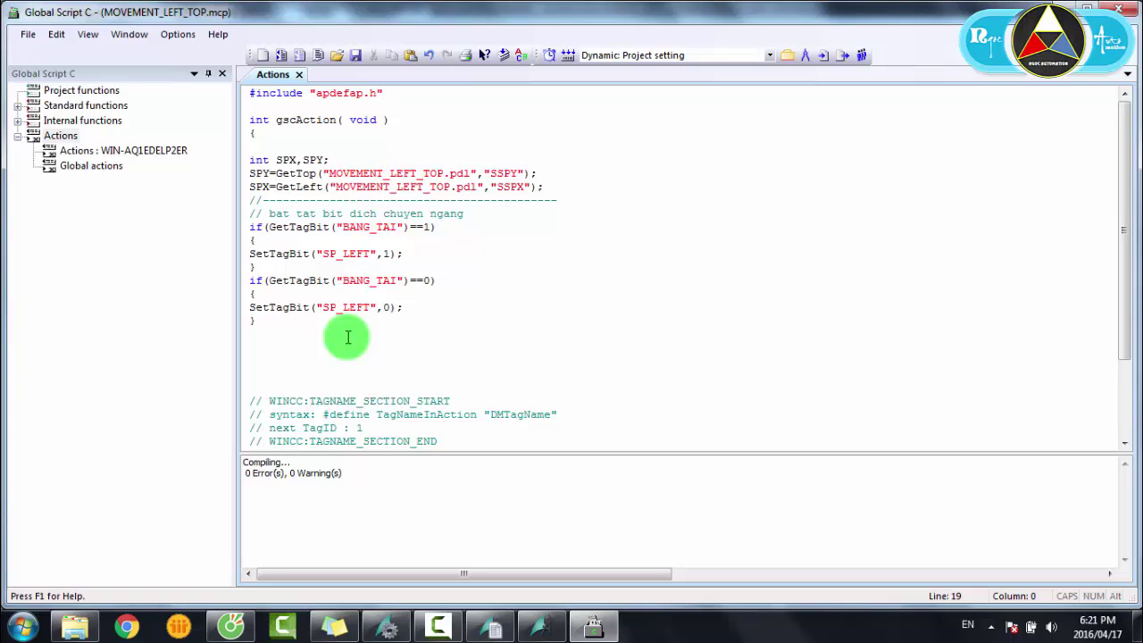
pyautogui.write('//')
pyautogui.scroll(-3, 347, 335)
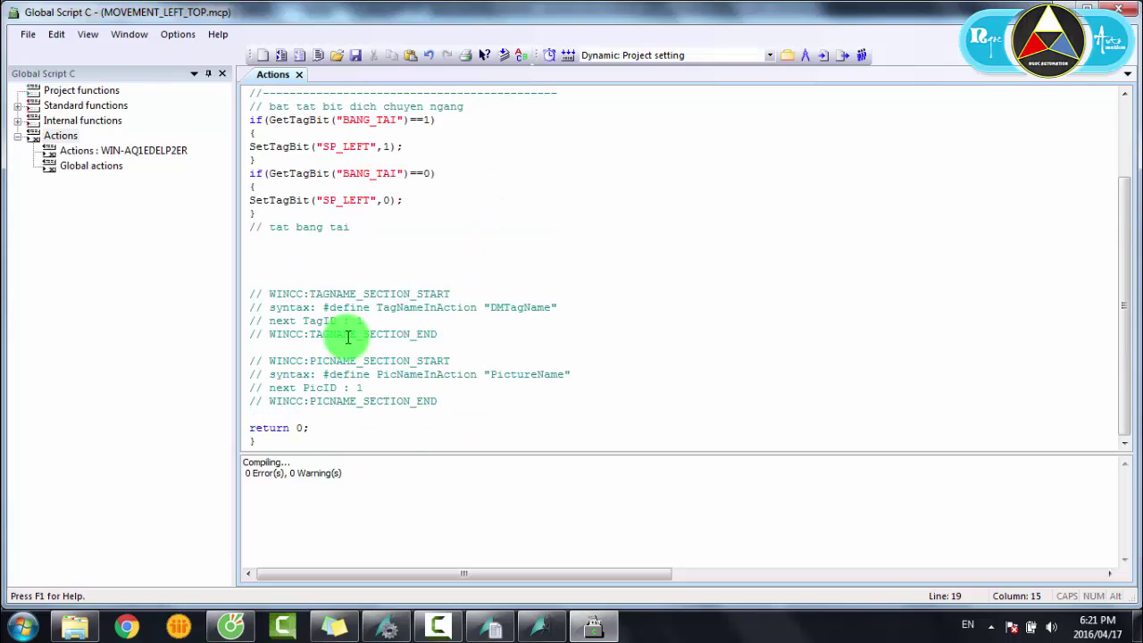
pyautogui.write('tat bang tai')
pyautogui.press('Return')
pyautogui.press('Return')
pyautogui.scroll(1, 330, 333)
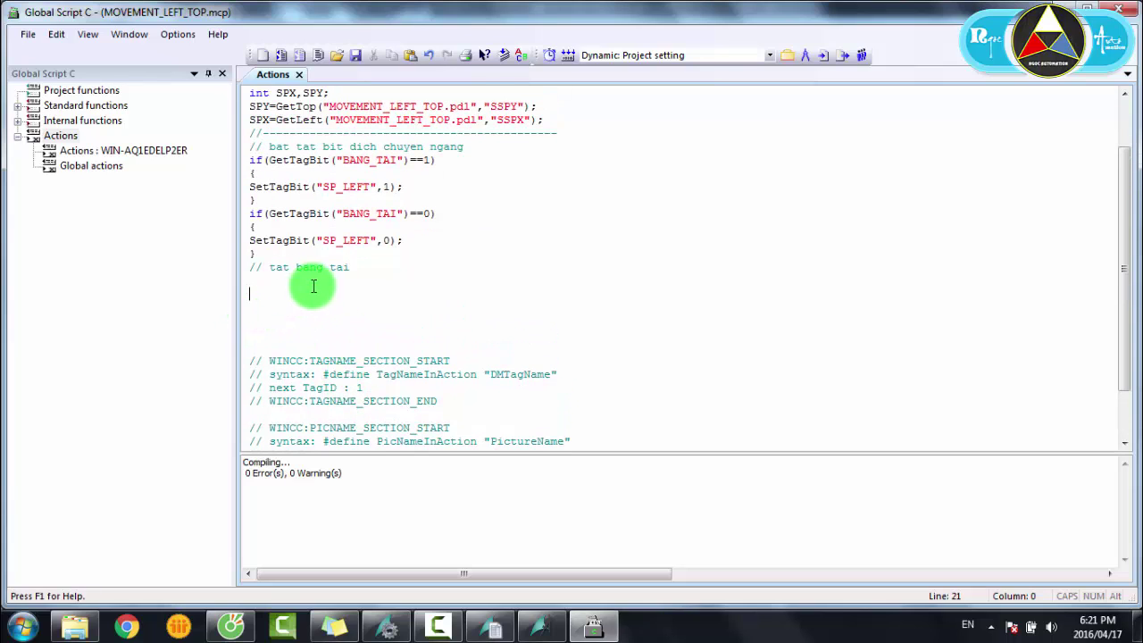
# Step: Write if(SPX==500) with an empty braced body below the comment, taking 500 from the 500X128 label in Graphics Designer
pyautogui.press('BackSpace')
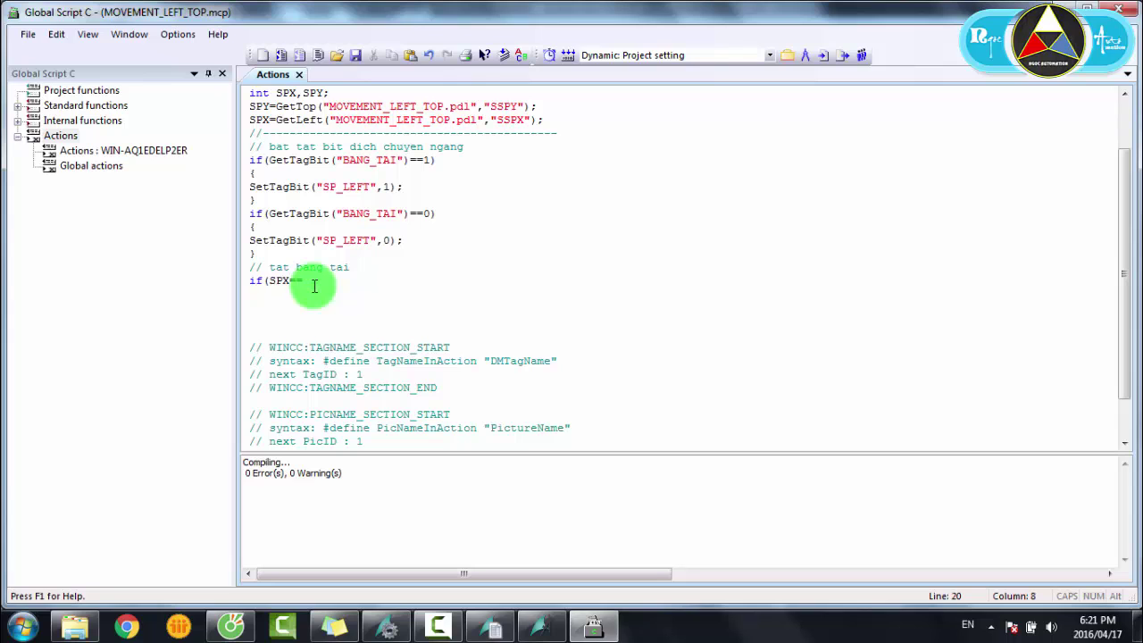
pyautogui.click(540, 625)
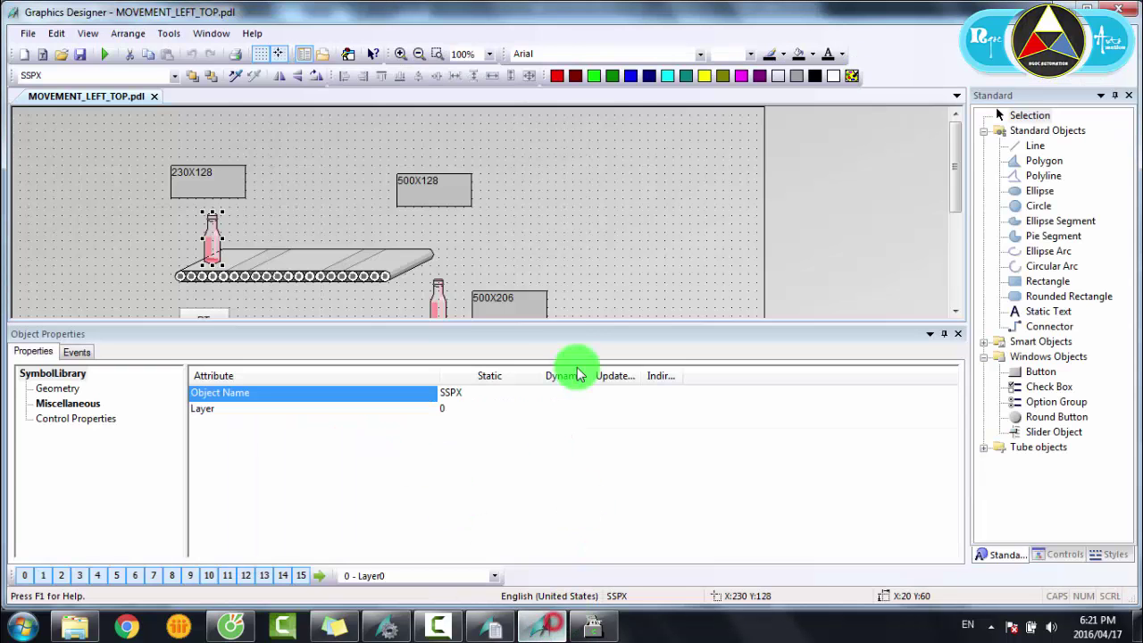
pyautogui.click(435, 194)
pyautogui.scroll(-1, 438, 197)
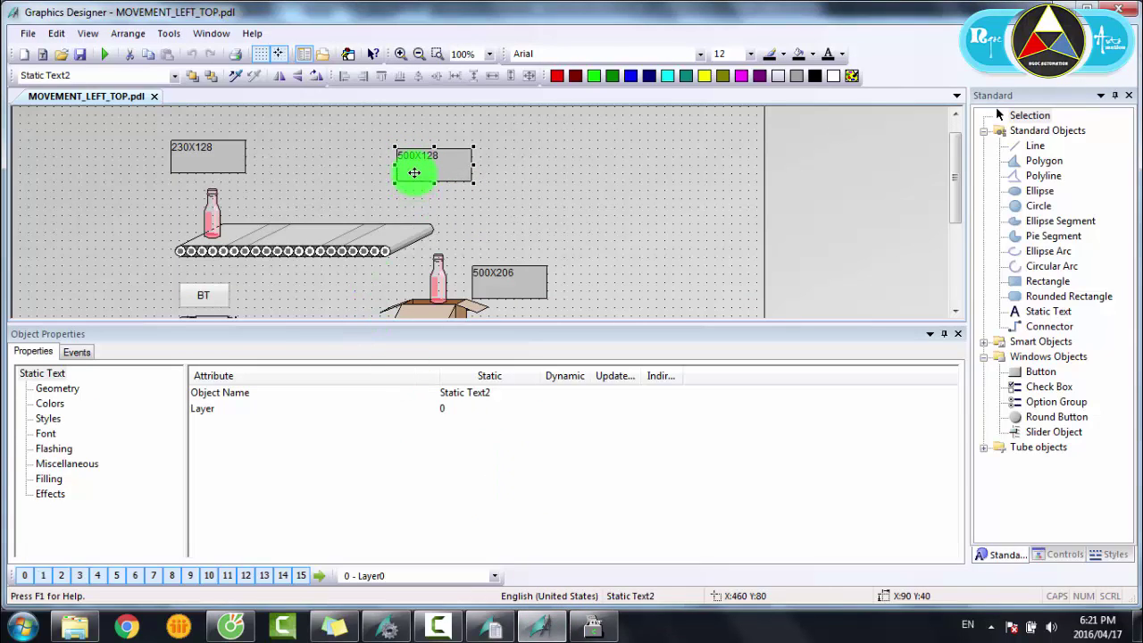
pyautogui.click(589, 625)
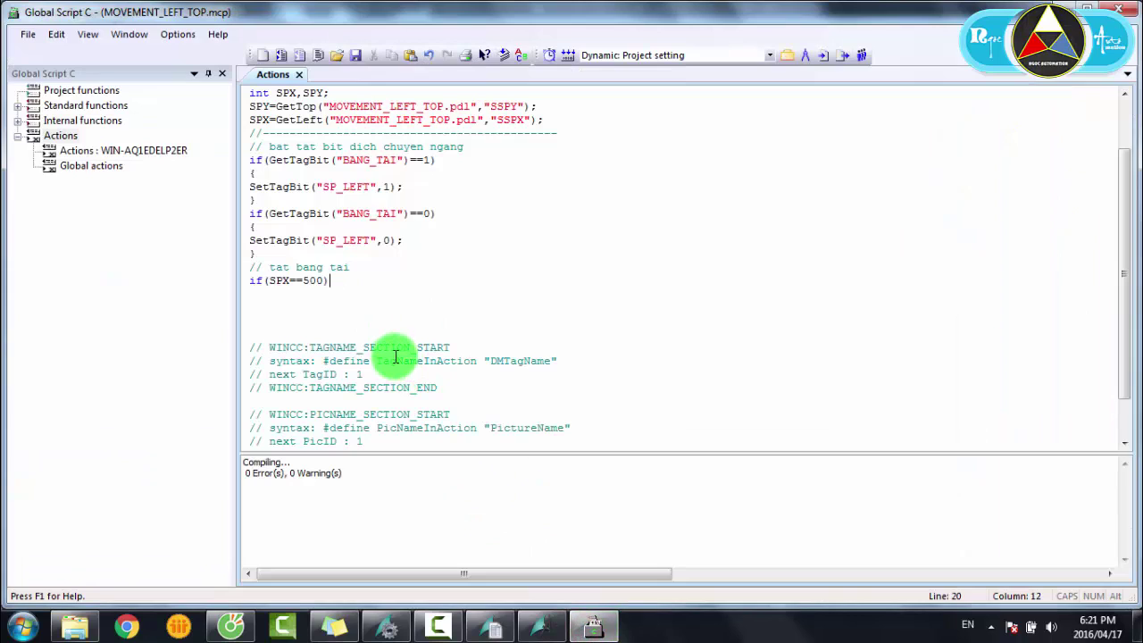
pyautogui.press('Return')
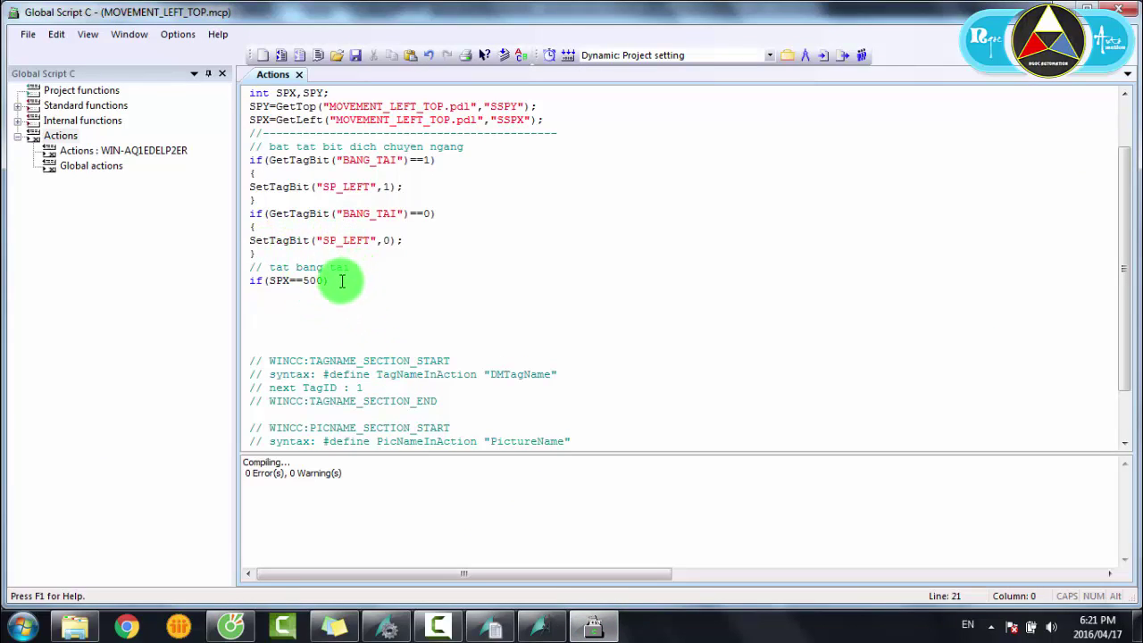
pyautogui.write('{')
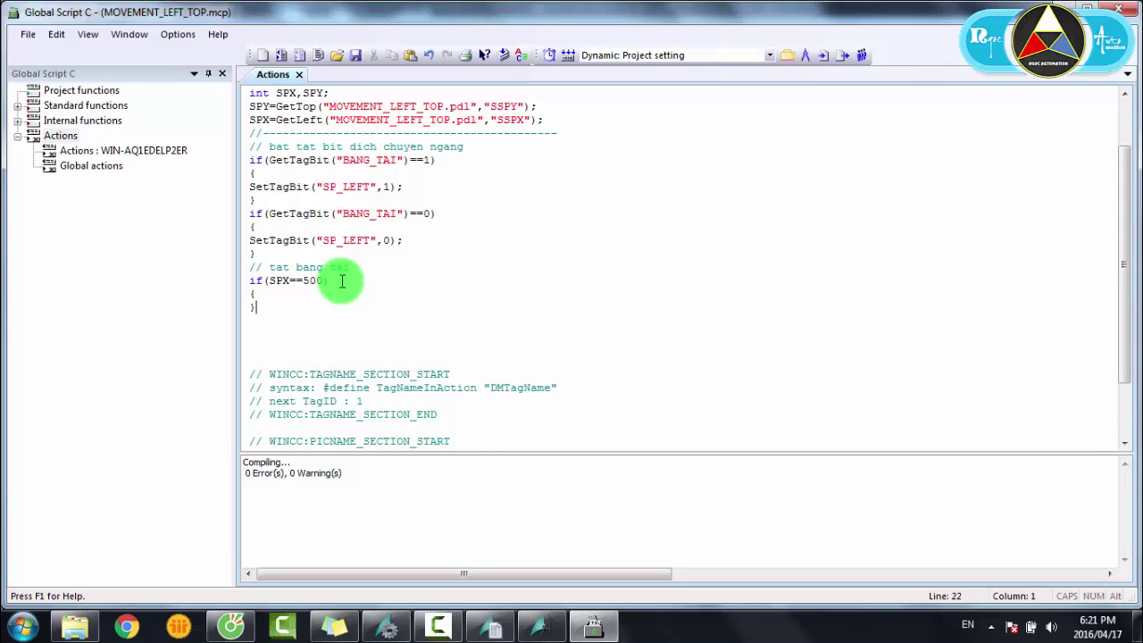
pyautogui.press('Return')
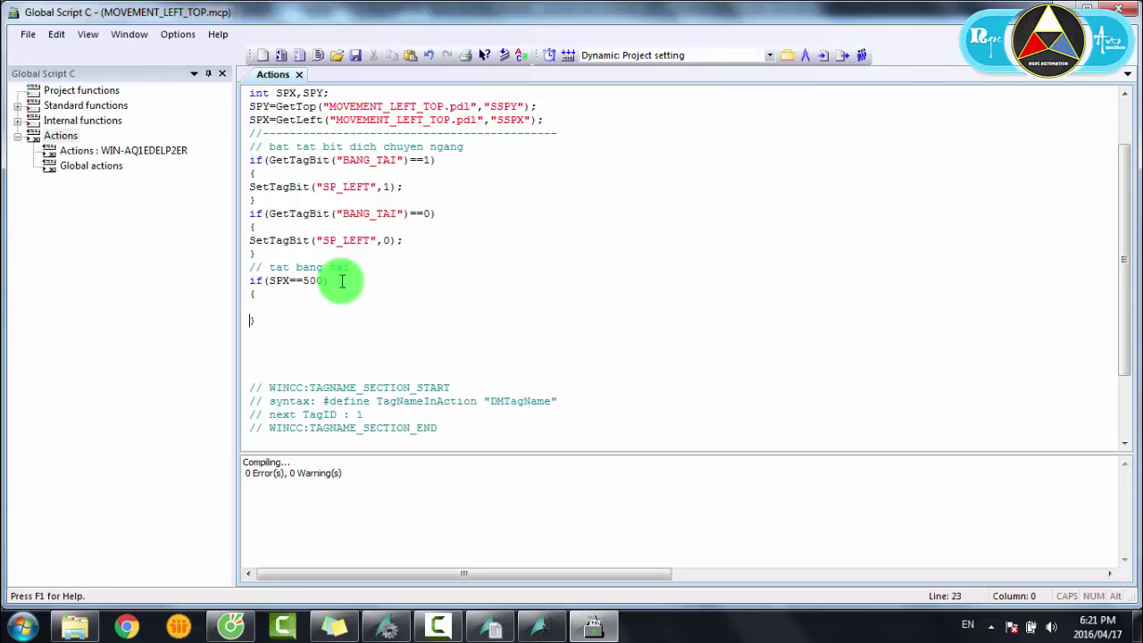
# Step: Copy the SetTagBit("SP_LEFT",1); line into the body of the SPX condition
pyautogui.tripleClick(407, 186)
pyautogui.hotkey('ctrl', 'c')
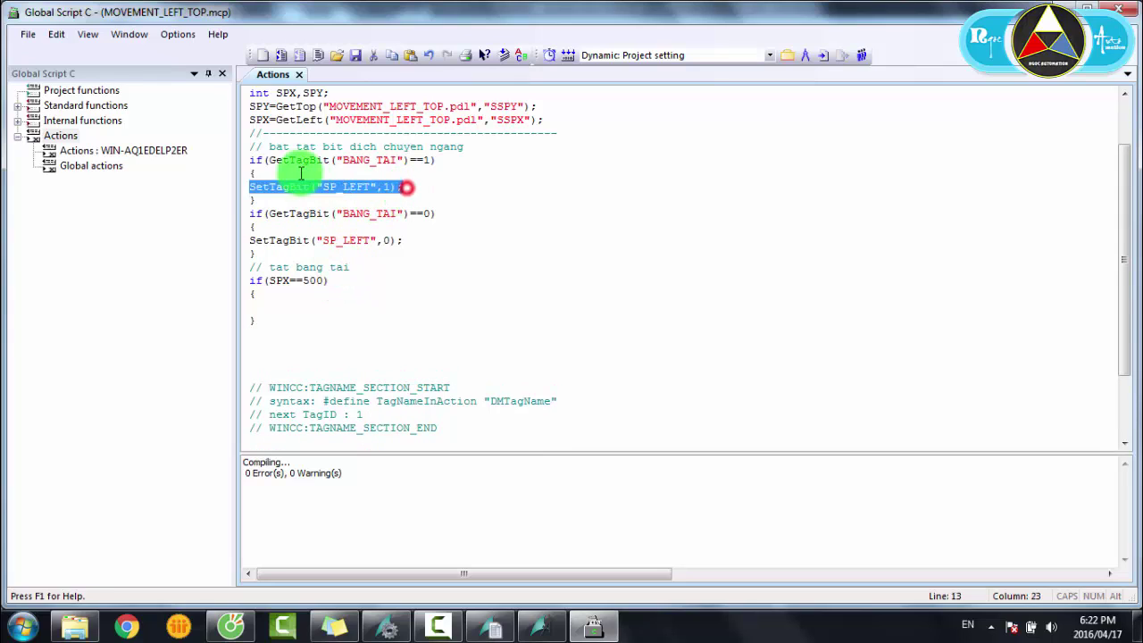
pyautogui.click(260, 303)
pyautogui.hotkey('ctrl', 'v')
# Step: Replace the tag name in the pasted SetTagBit line with BANG_TAI, copied from the condition above
pyautogui.click(395, 212)
pyautogui.moveTo(378, 212); pyautogui.dragTo(343, 212)
pyautogui.hotkey('ctrl', 'c')
pyautogui.moveTo(368, 304); pyautogui.dragTo(325, 308)
pyautogui.hotkey('ctrl', 'v')
pyautogui.click(403, 307)
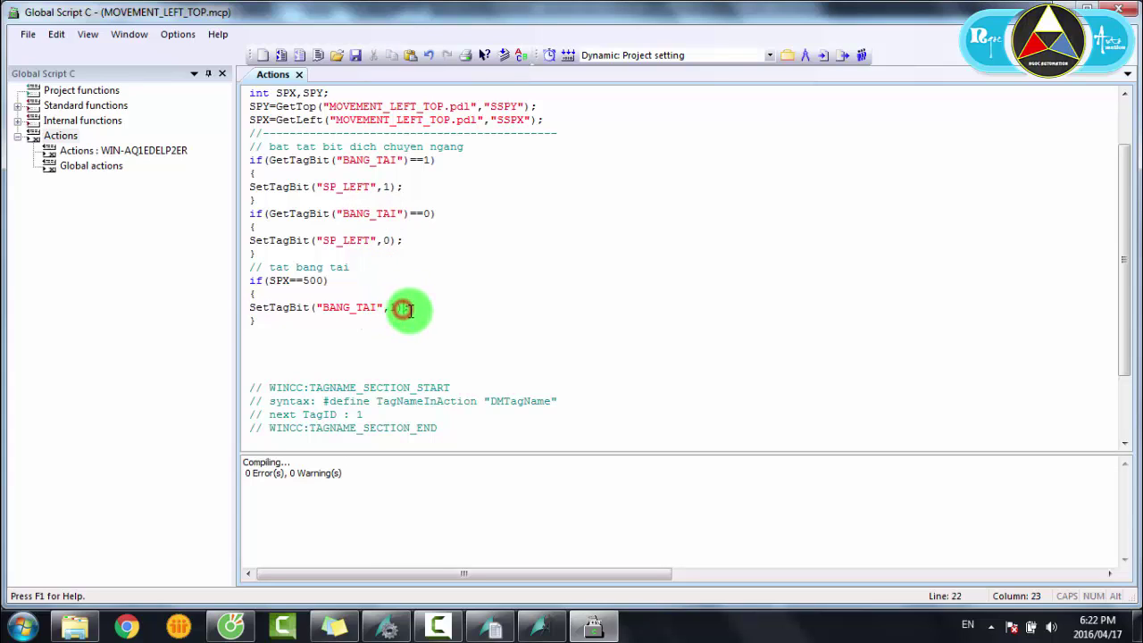
pyautogui.scroll(1, 345, 339)
pyautogui.write(';')
# Step: Add the comment // tac dong bit di chuyen di xuong len 1 below the SPX block, followed by blank lines
pyautogui.click(281, 373)
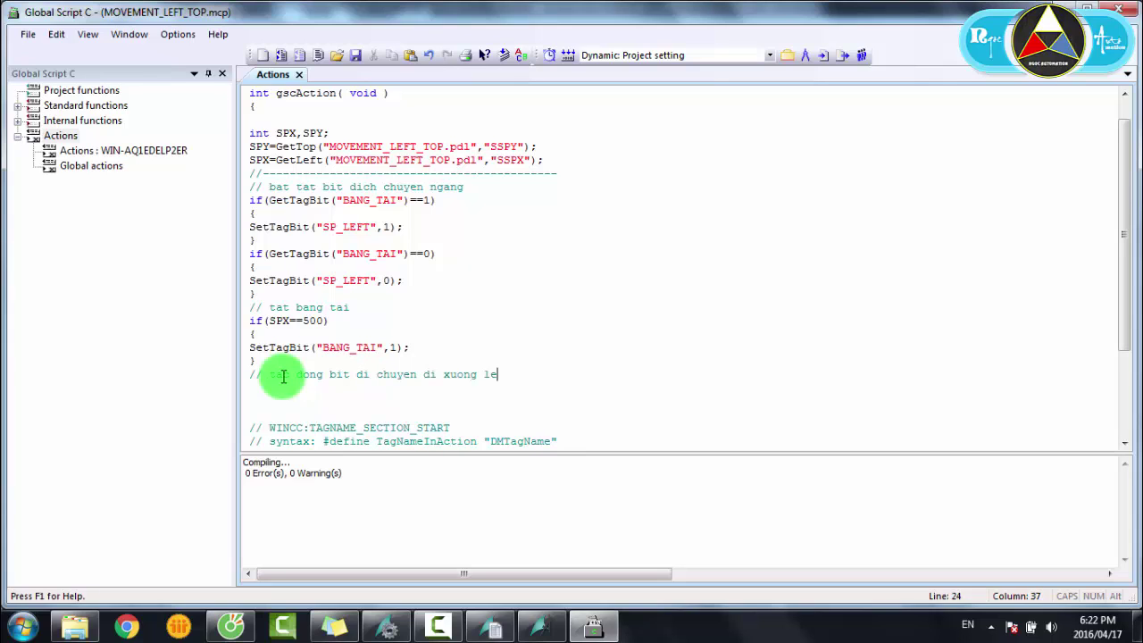
pyautogui.press('Return')
pyautogui.press('Return')
pyautogui.scroll(-1, 277, 357)
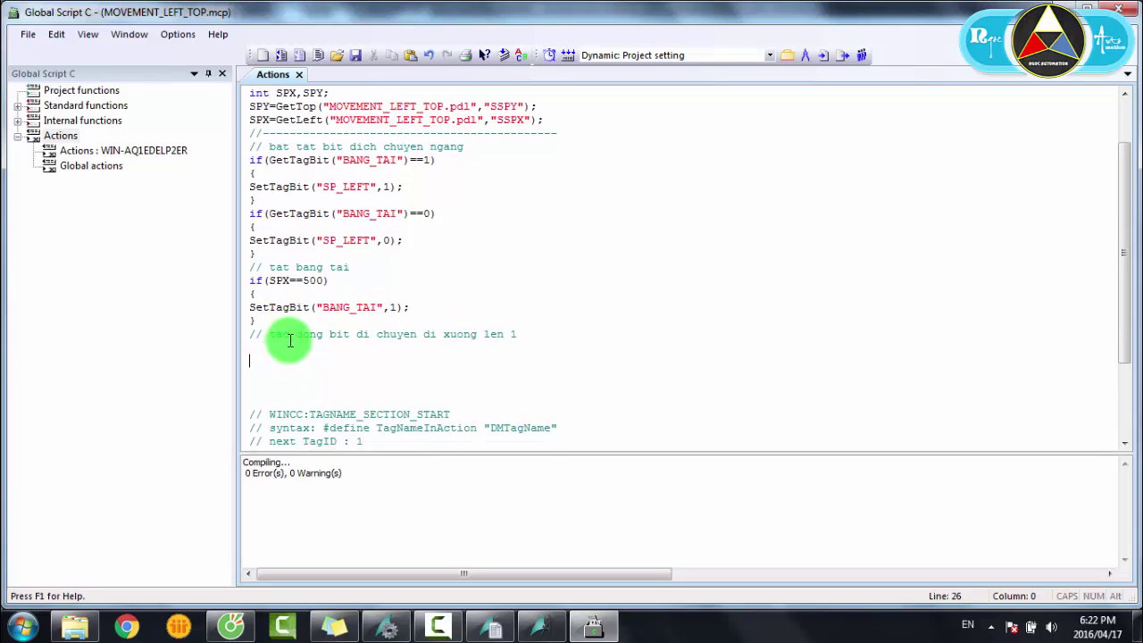
# Step: Extend the // tat bang tai comment with "va" and the copied text "tac dong bit di chuyen di xuong len 1"
pyautogui.click(287, 282)
pyautogui.moveTo(332, 280); pyautogui.dragTo(251, 295)
pyautogui.click(400, 308)
pyautogui.click(349, 265)
pyautogui.moveTo(540, 336); pyautogui.dragTo(273, 331)
pyautogui.hotkey('ctrl', 'c')
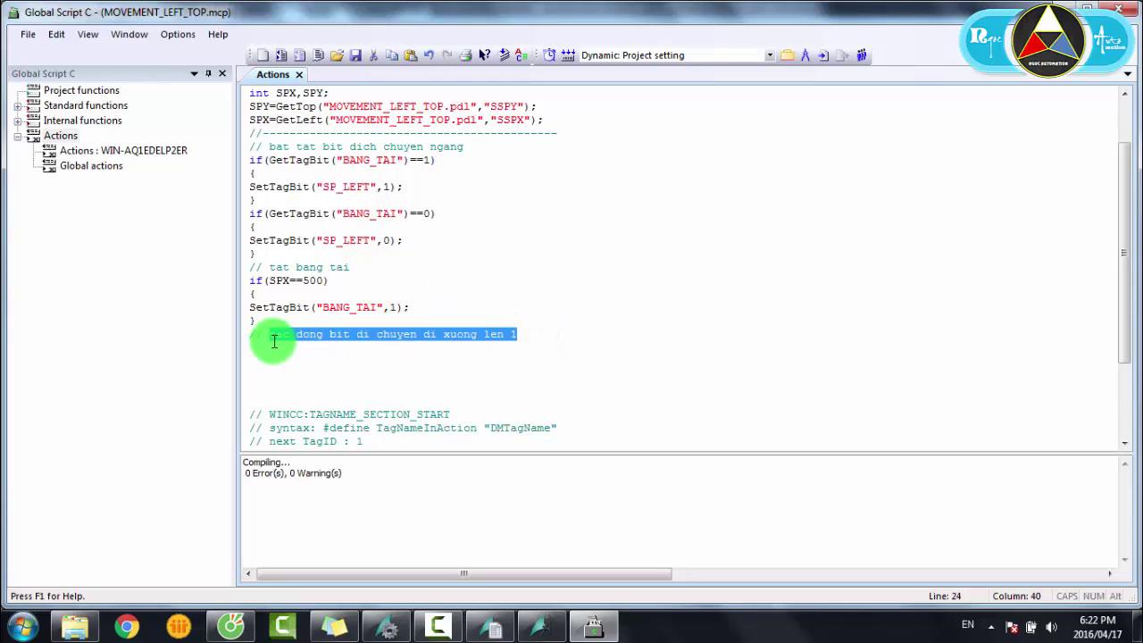
pyautogui.click(382, 271)
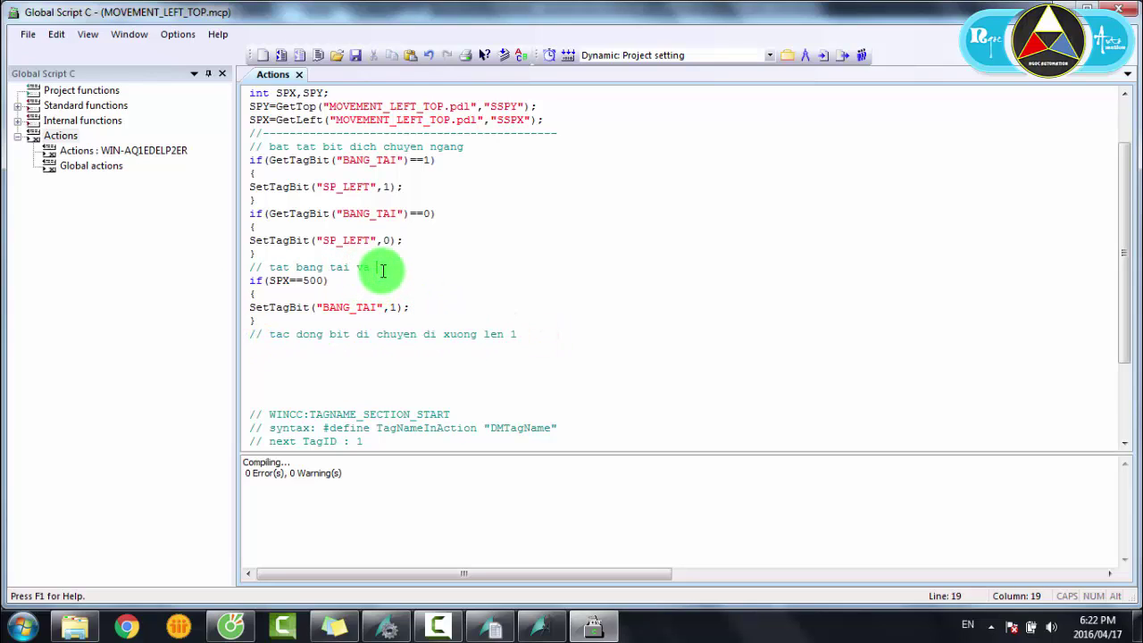
pyautogui.write('va')
pyautogui.hotkey('ctrl', 'v')
pyautogui.click(438, 276)
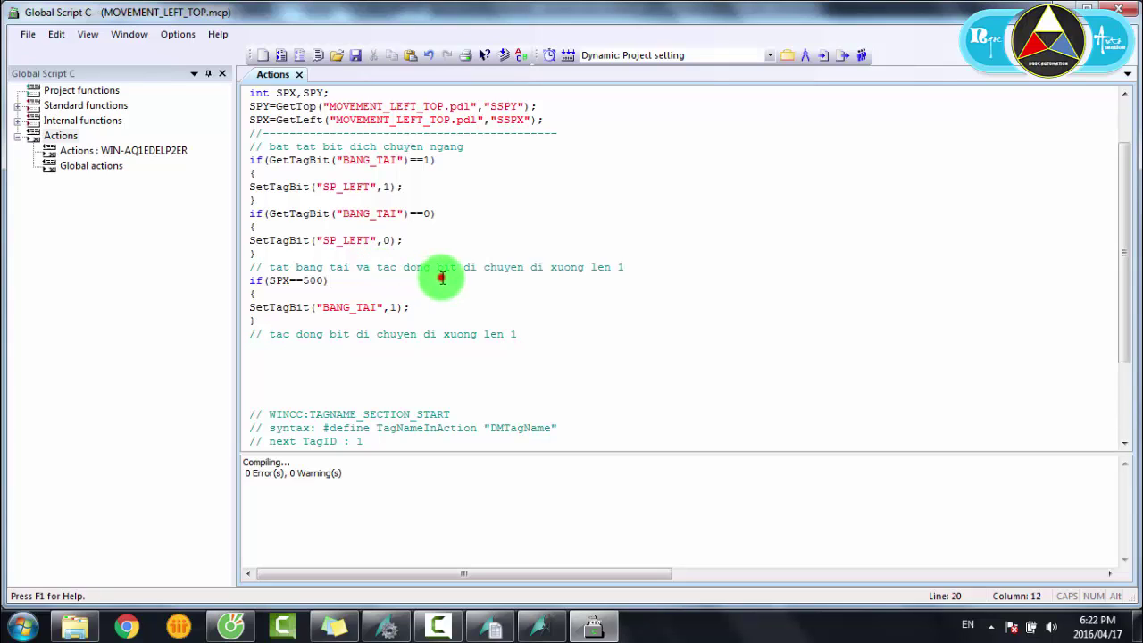
# Step: Duplicate the SetTagBit("BANG_TAI",1); line directly below itself in the SPX block
pyautogui.moveTo(422, 309); pyautogui.dragTo(274, 309)
pyautogui.hotkey('ctrl', 'c')
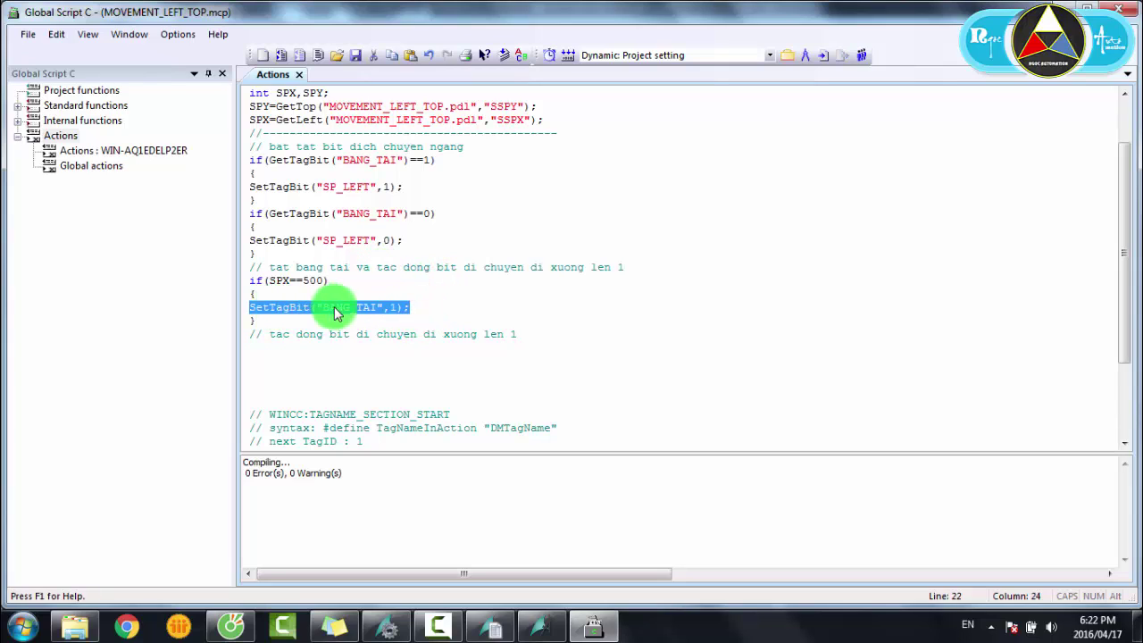
pyautogui.click(365, 299)
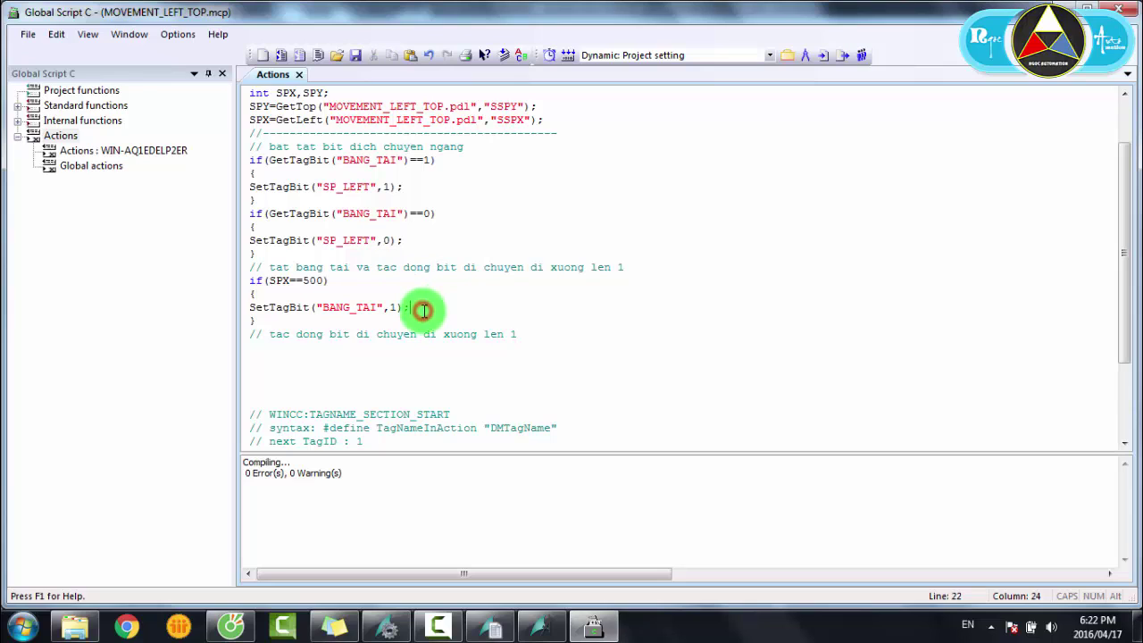
pyautogui.press('Return')
pyautogui.hotkey('ctrl', 'v')
# Step: Replace the tag in the duplicated line with SP_TOP, chosen from the project's internal tags
pyautogui.click(370, 320)
pyautogui.moveTo(379, 322); pyautogui.dragTo(324, 320)
pyautogui.press('BackSpace')
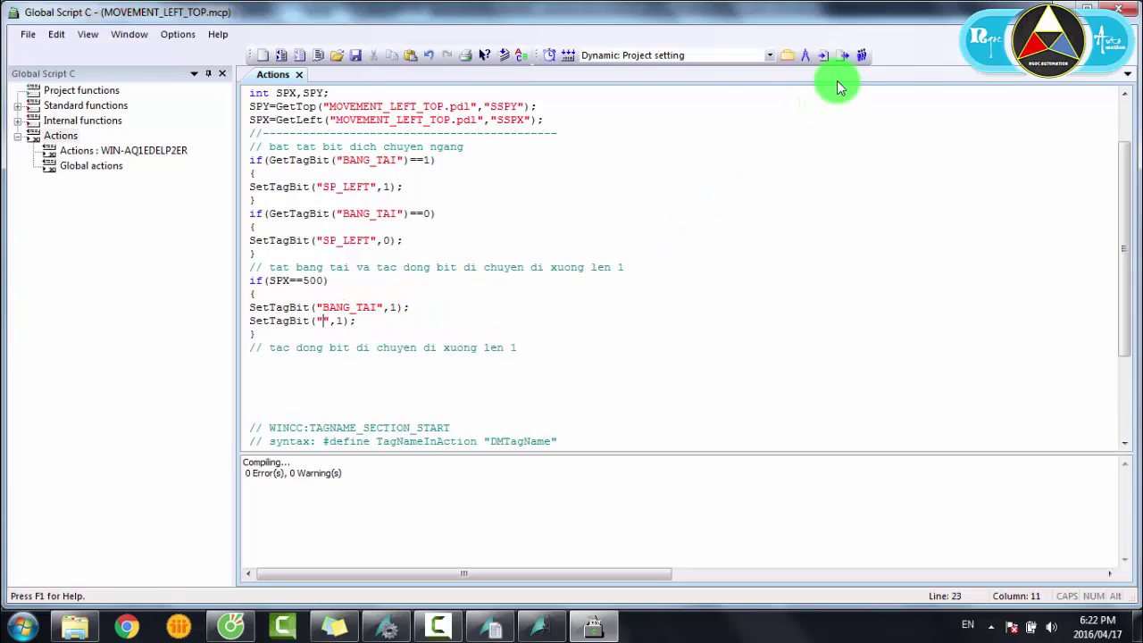
pyautogui.click(796, 58)
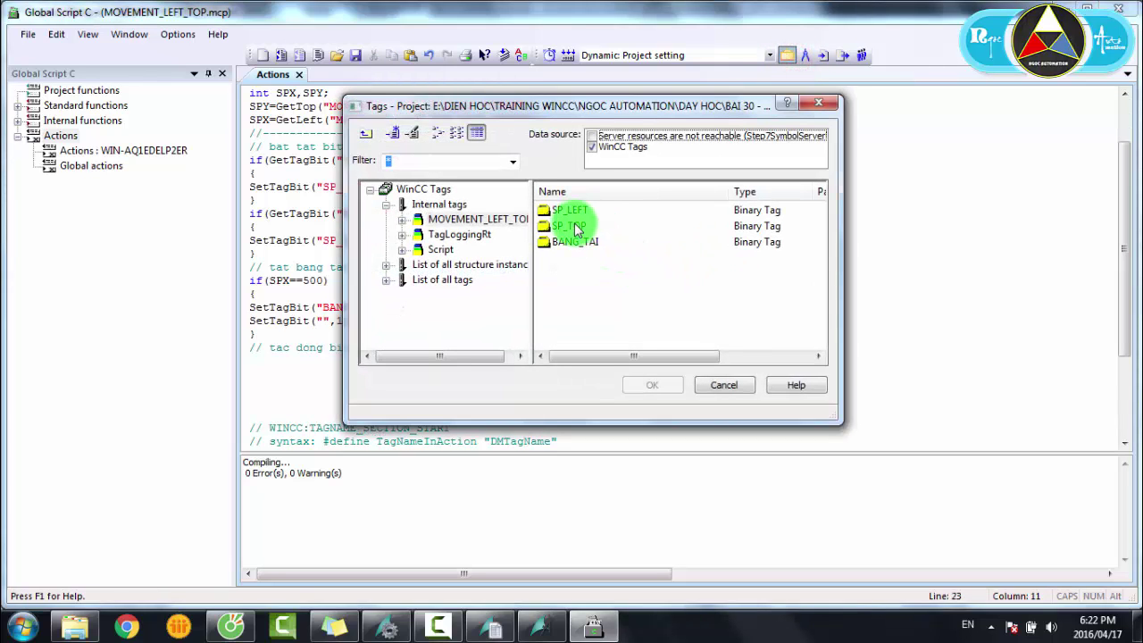
pyautogui.doubleClick(572, 226)
pyautogui.moveTo(408, 314); pyautogui.dragTo(242, 321)
pyautogui.click(309, 334)
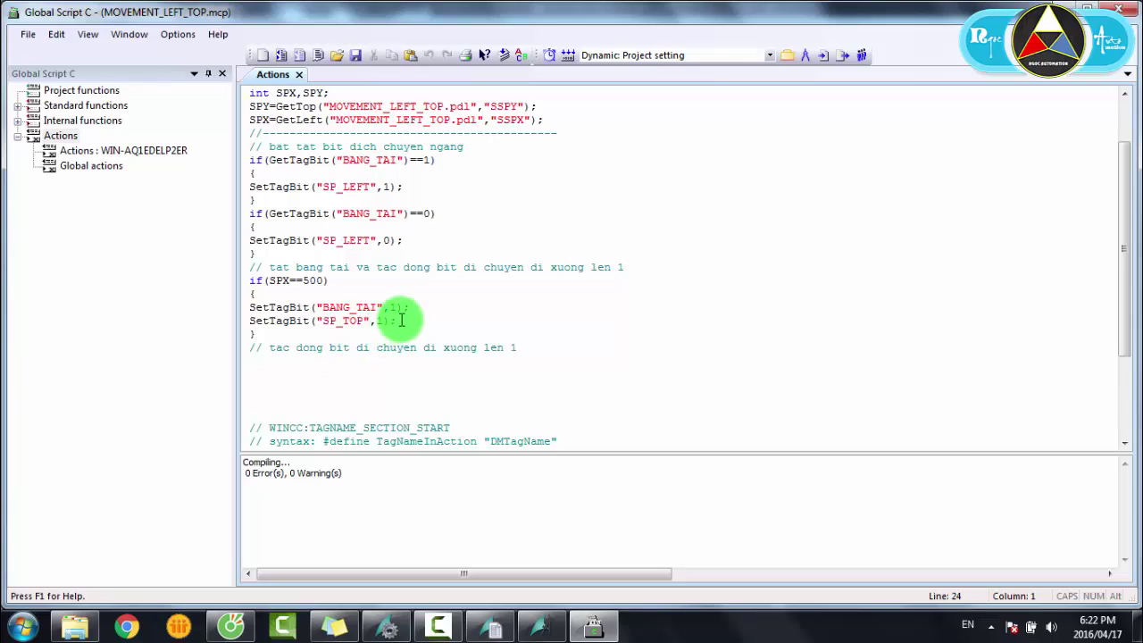
pyautogui.moveTo(397, 321); pyautogui.dragTo(246, 319)
pyautogui.click(269, 331)
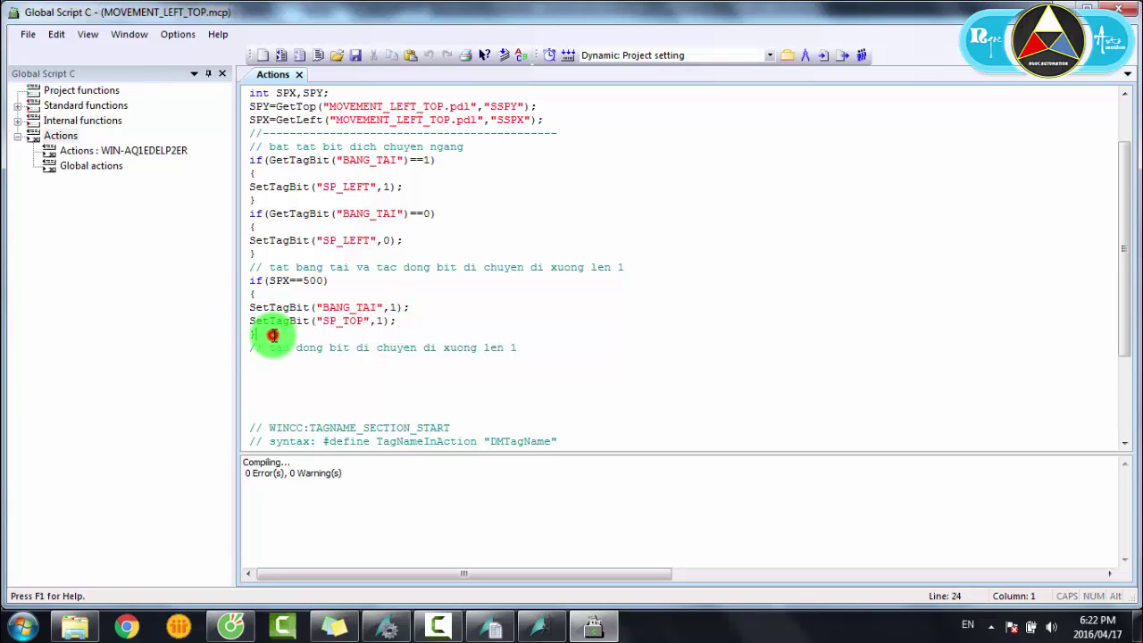
# Step: Begin a new if(SPY>= condition below the last comment and change the SPX comparison operator to >=
pyautogui.click(269, 371)
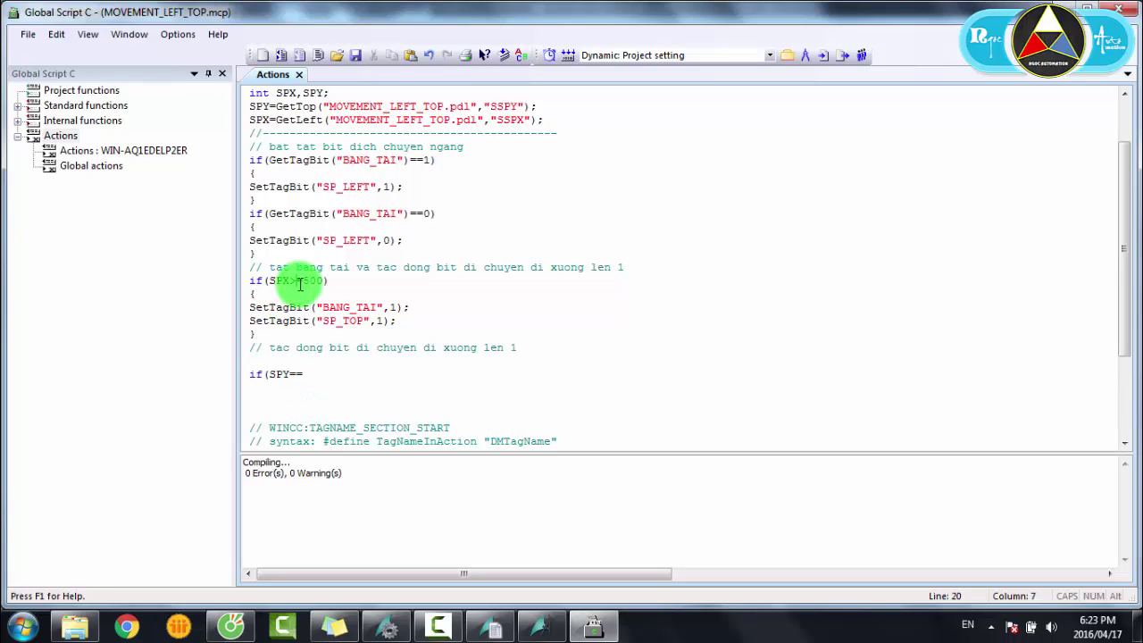
pyautogui.click(293, 375)
pyautogui.press('Delete')
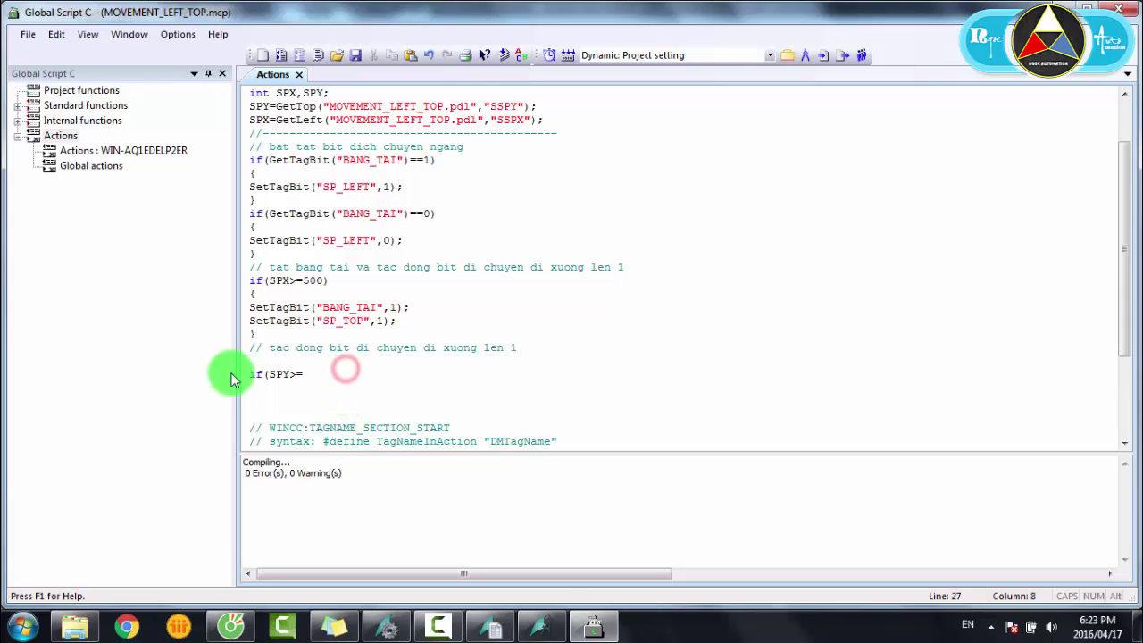
# Step: Complete the condition as if(SPY>=206), taking 206 from the 500X206 label in Graphics Designer
pyautogui.click(555, 628)
pyautogui.click(514, 277)
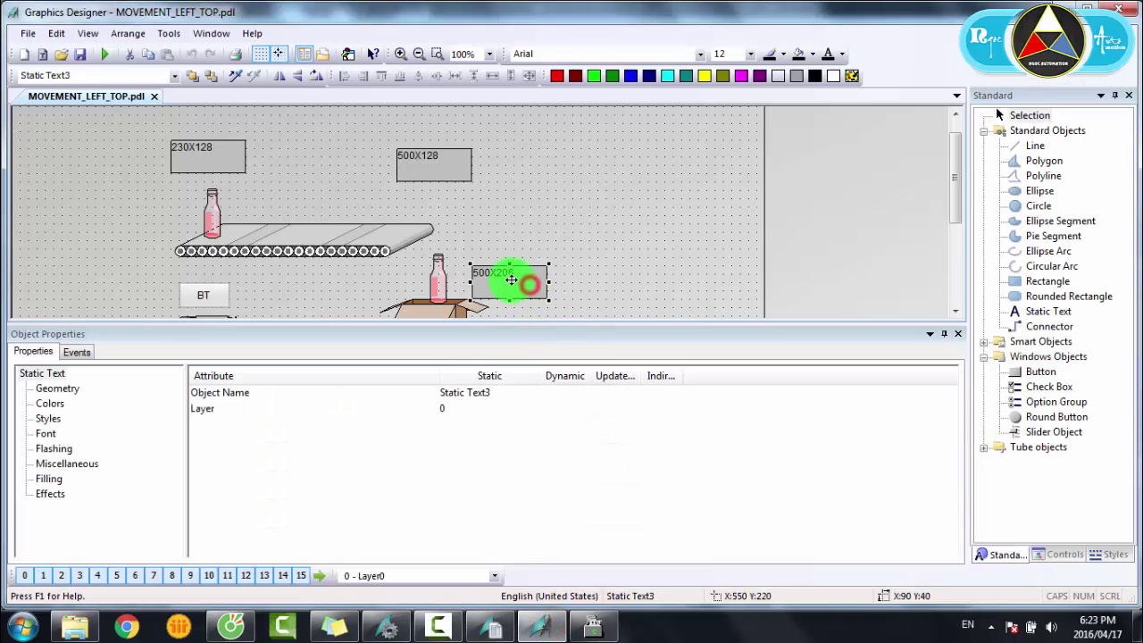
pyautogui.doubleClick(503, 277)
pyautogui.moveTo(497, 273); pyautogui.dragTo(517, 272)
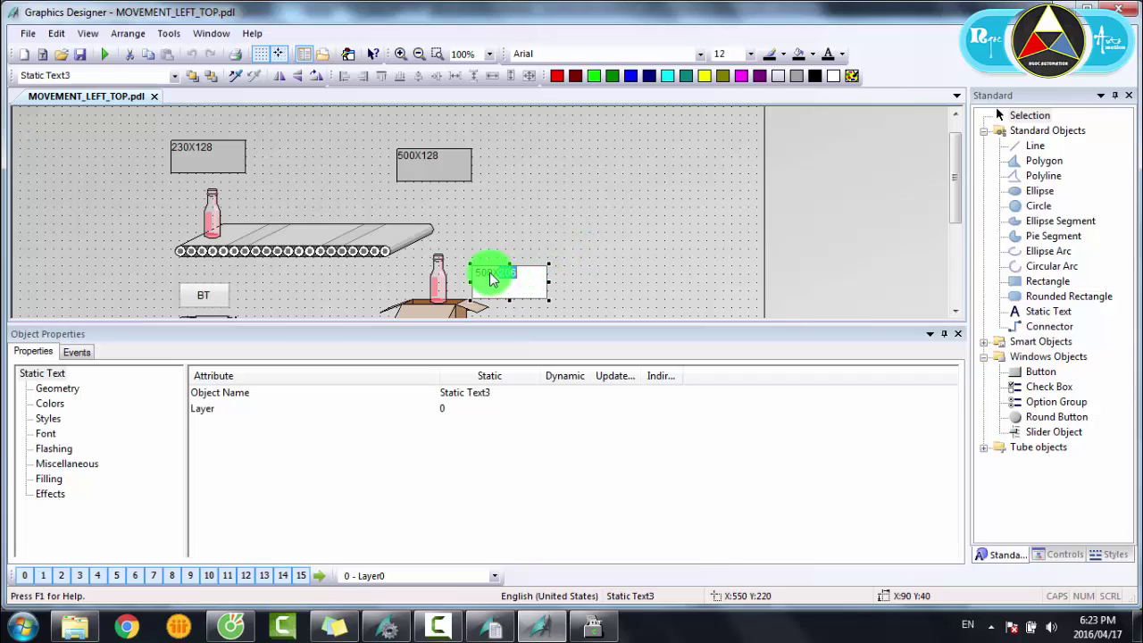
pyautogui.click(616, 266)
pyautogui.click(593, 628)
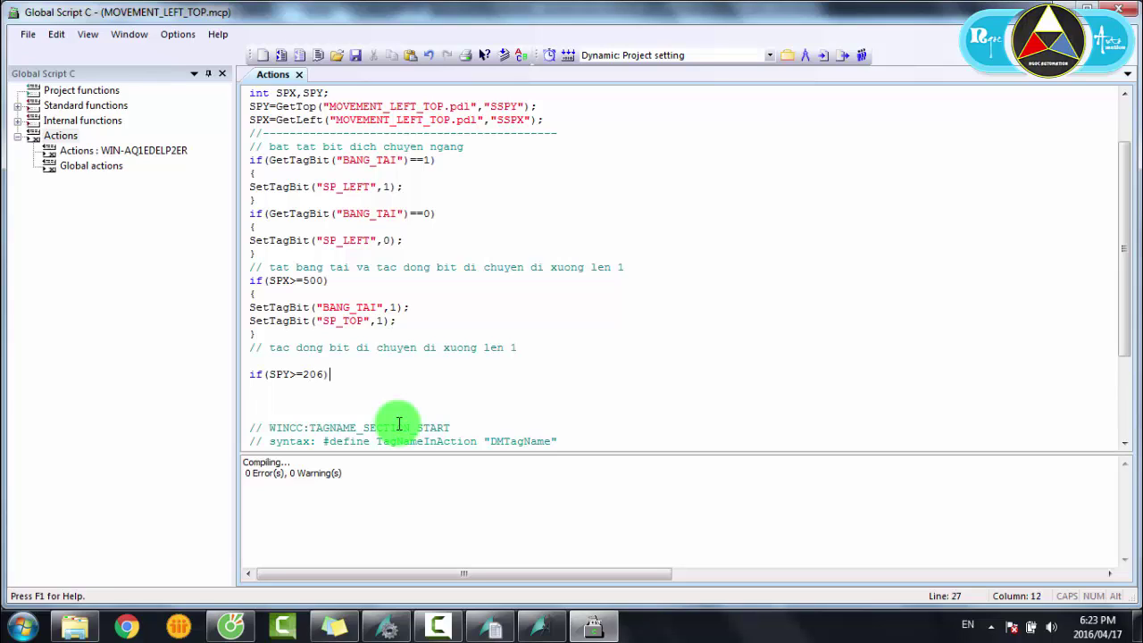
# Step: Copy the braced body of the SPX block and paste it below the SPY condition
pyautogui.press('Return')
pyautogui.click(258, 331)
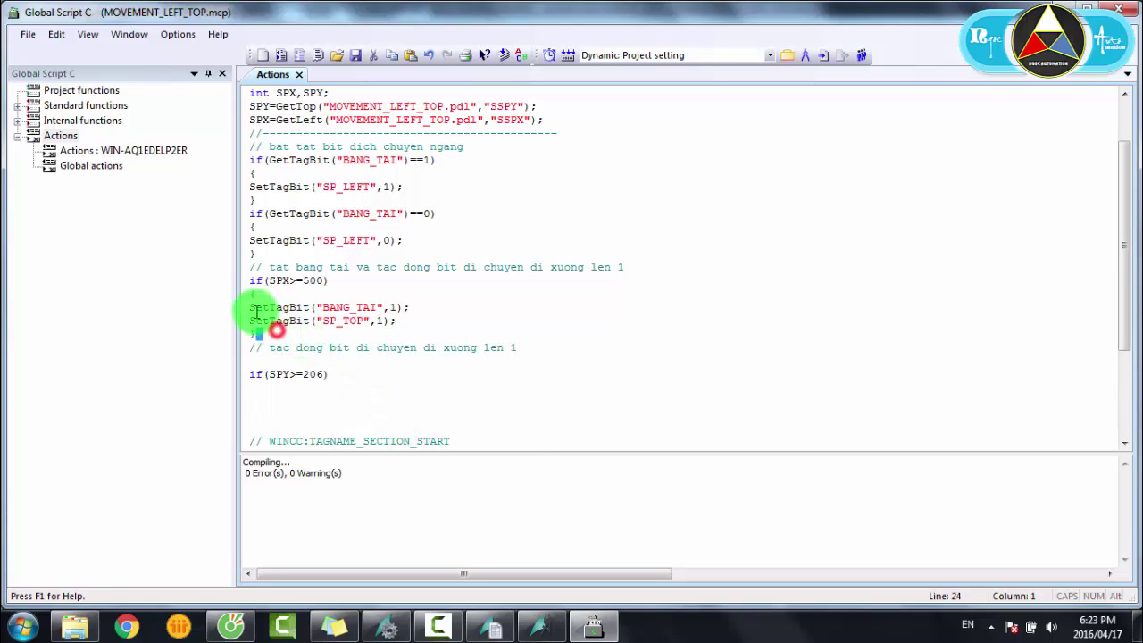
pyautogui.moveTo(259, 323); pyautogui.dragTo(247, 298)
pyautogui.hotkey('ctrl', 'c')
pyautogui.click(286, 384)
pyautogui.hotkey('ctrl', 'v')
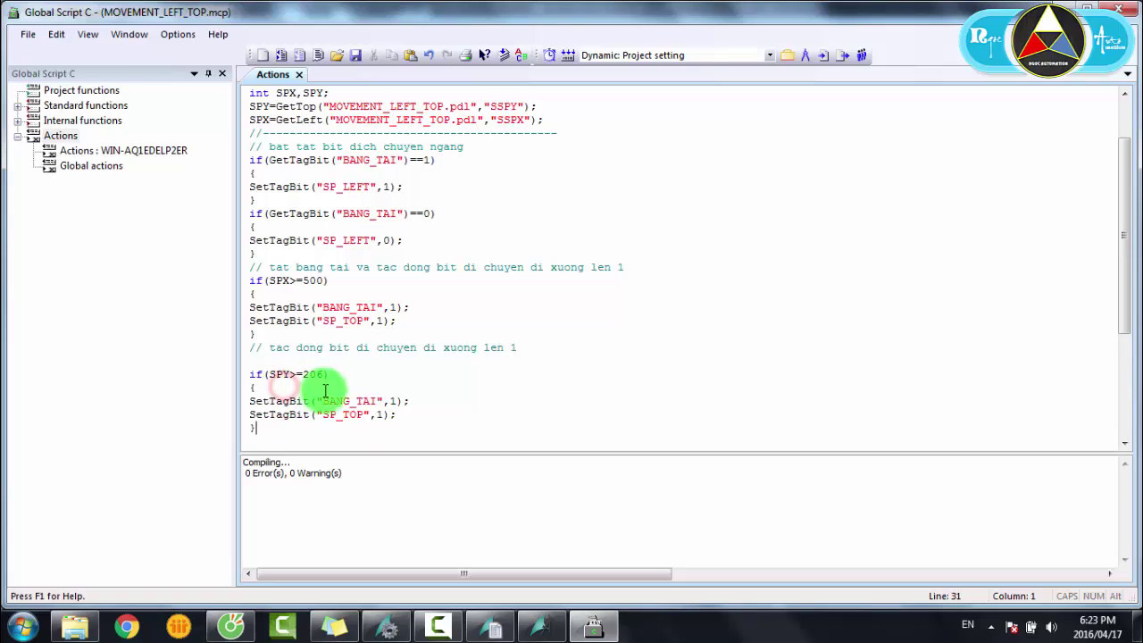
# Step: Delete the BANG_TAI line from the SPY block and set the SP_TOP value to 0
pyautogui.moveTo(408, 401); pyautogui.dragTo(250, 401)
pyautogui.press('Delete')
pyautogui.press('Delete')
pyautogui.click(382, 401)
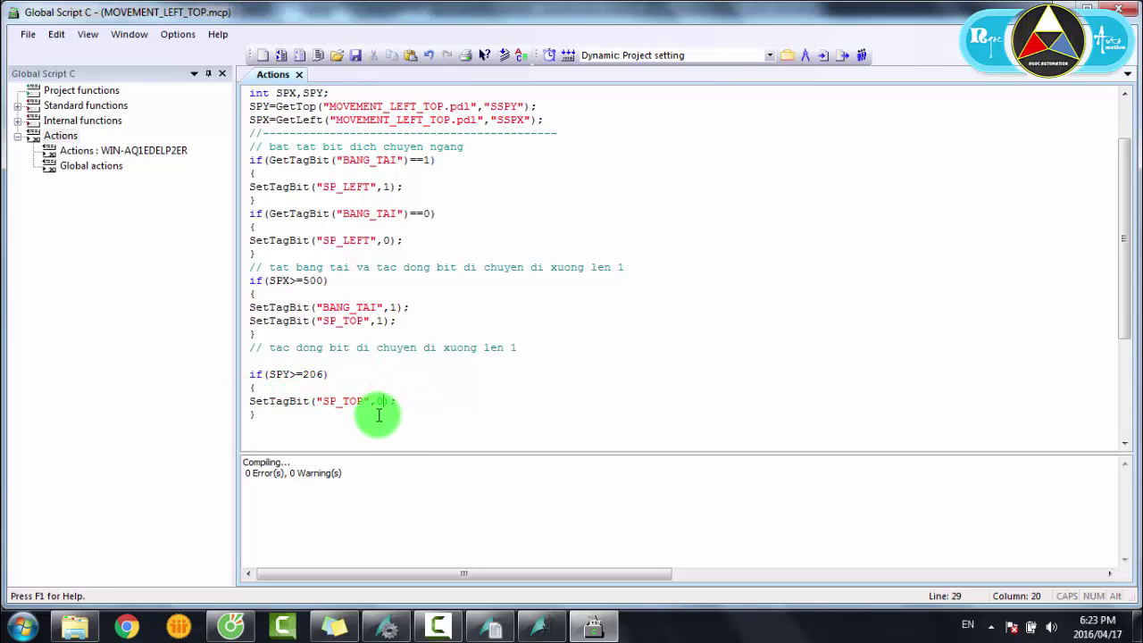
# Step: Change the ending of the comment above the SPY block from "len 1" to "xuong 0"
pyautogui.scroll(3, 384, 384)
pyautogui.scroll(-3, 510, 360)
pyautogui.click(537, 352)
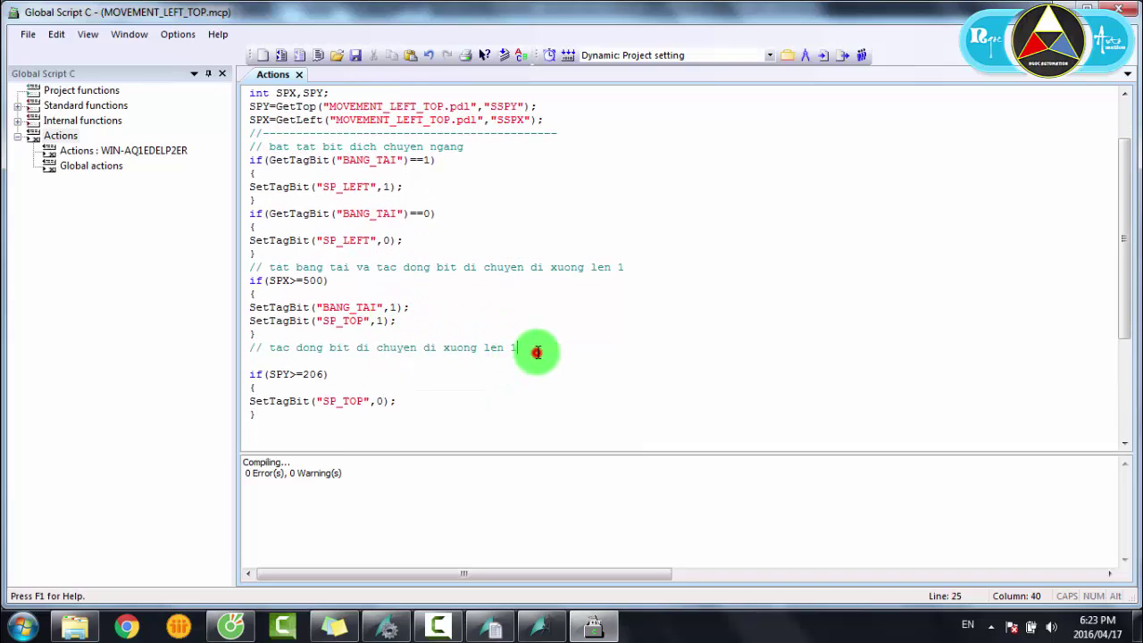
pyautogui.press('BackSpace')
pyautogui.press('BackSpace')
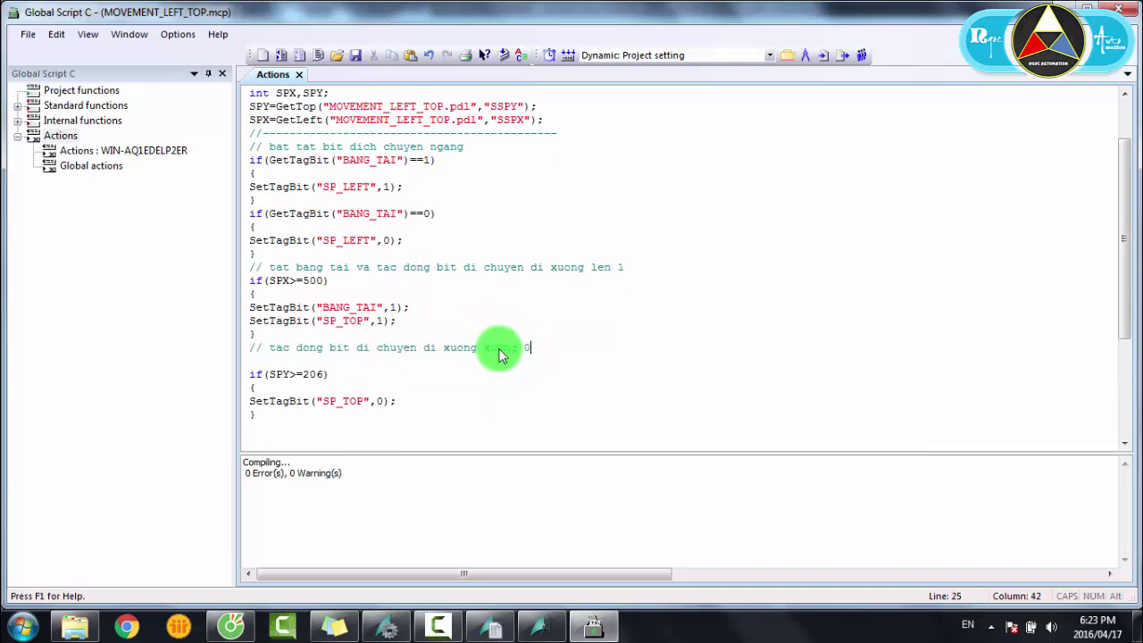
pyautogui.scroll(2, 436, 349)
pyautogui.scroll(-2, 431, 340)
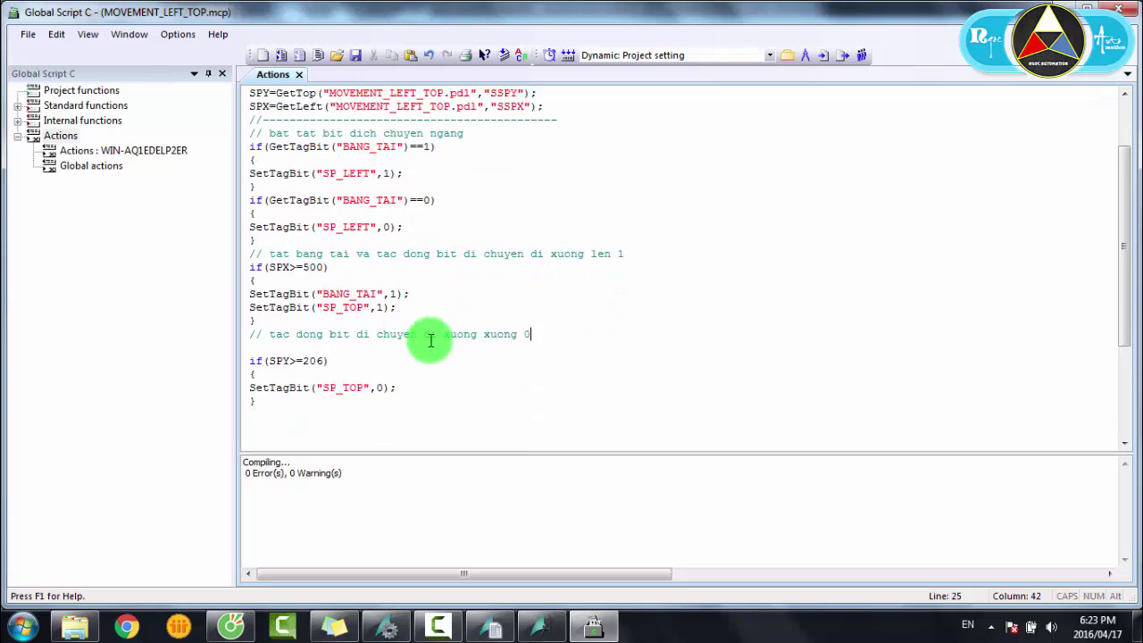
# Step: Add the comment // di chuyen below the SPY block
pyautogui.scroll(-1, 430, 341)
pyautogui.click(303, 366)
pyautogui.press('Return')
pyautogui.press('Return')
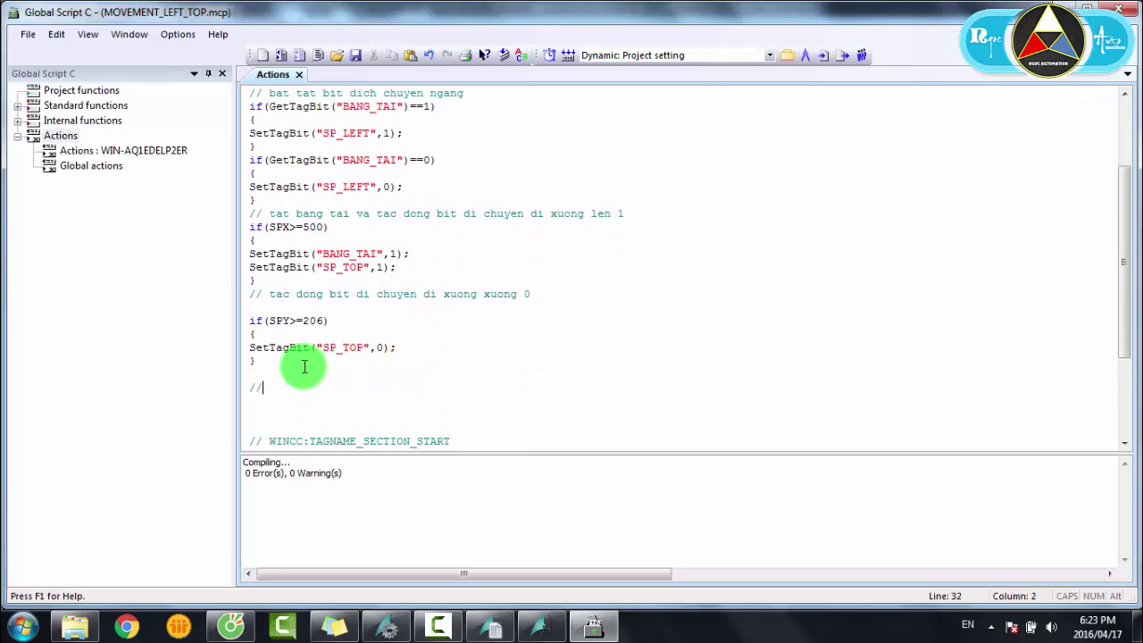
pyautogui.write('// di chuyen')
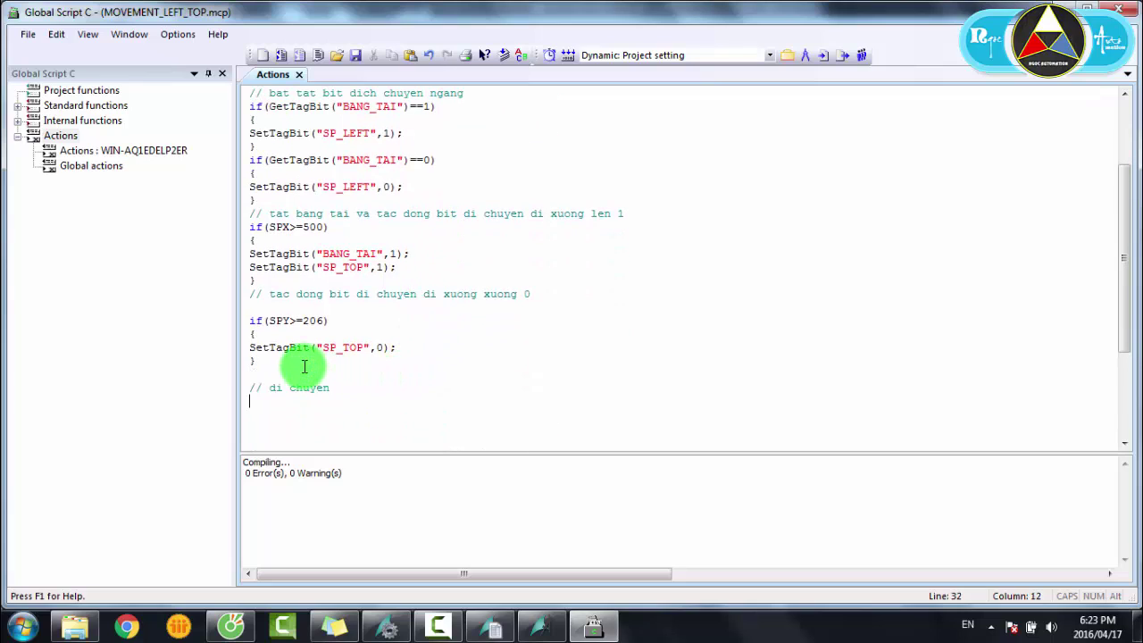
# Step: Copy the condition line if(GetTagBit("BANG_TAI")==0) and paste it below the // di chuyen comment
pyautogui.scroll(2, 295, 316)
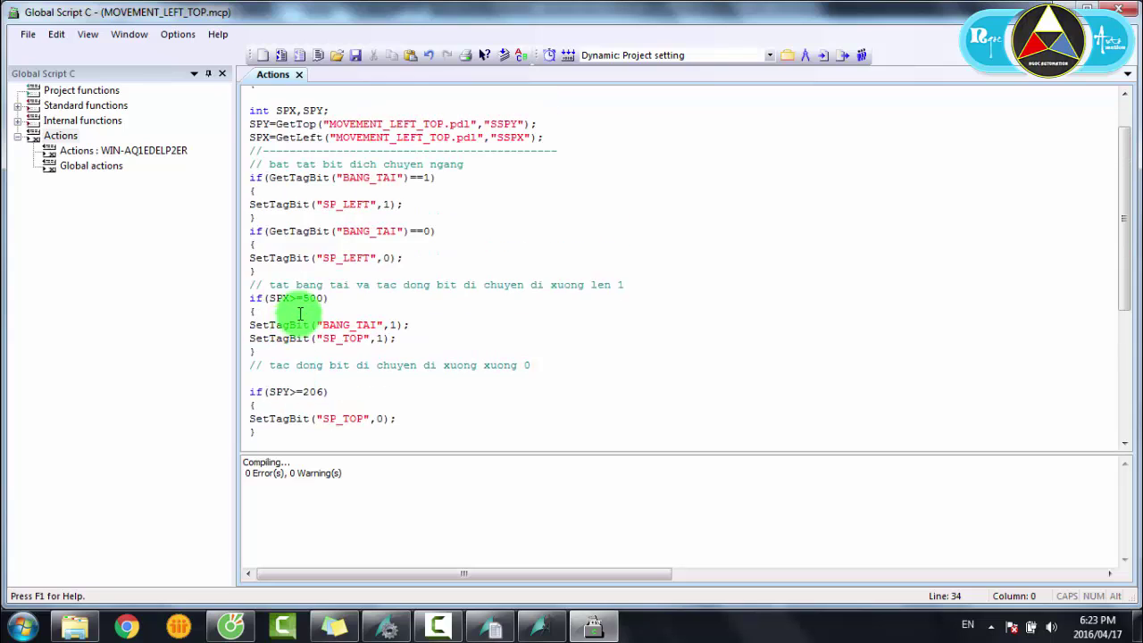
pyautogui.click(344, 213)
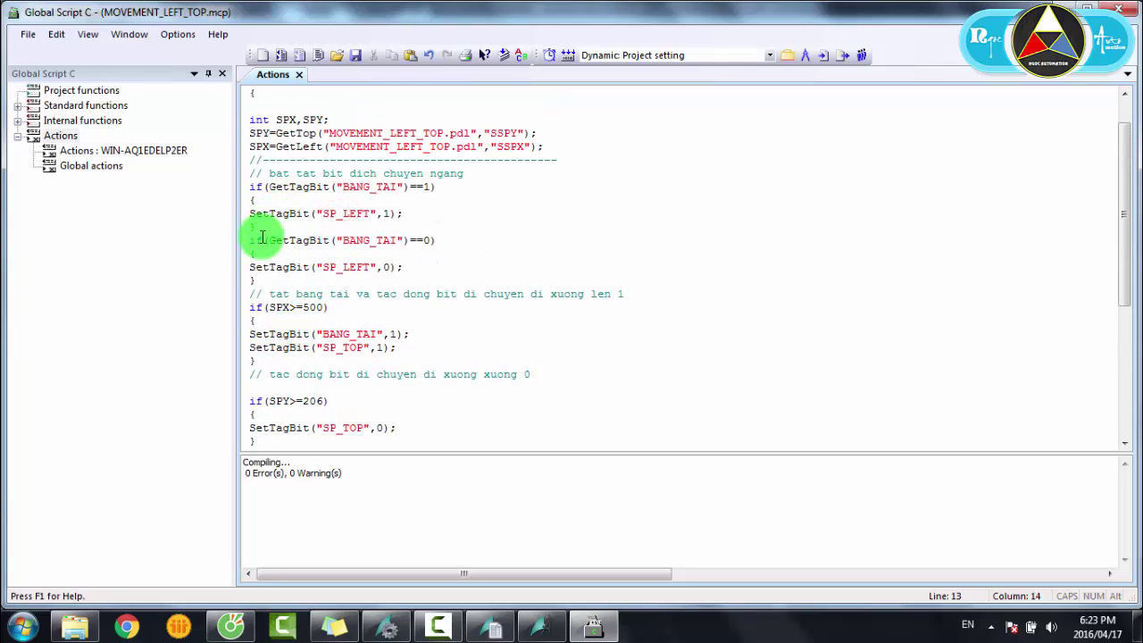
pyautogui.moveTo(437, 240); pyautogui.dragTo(238, 239)
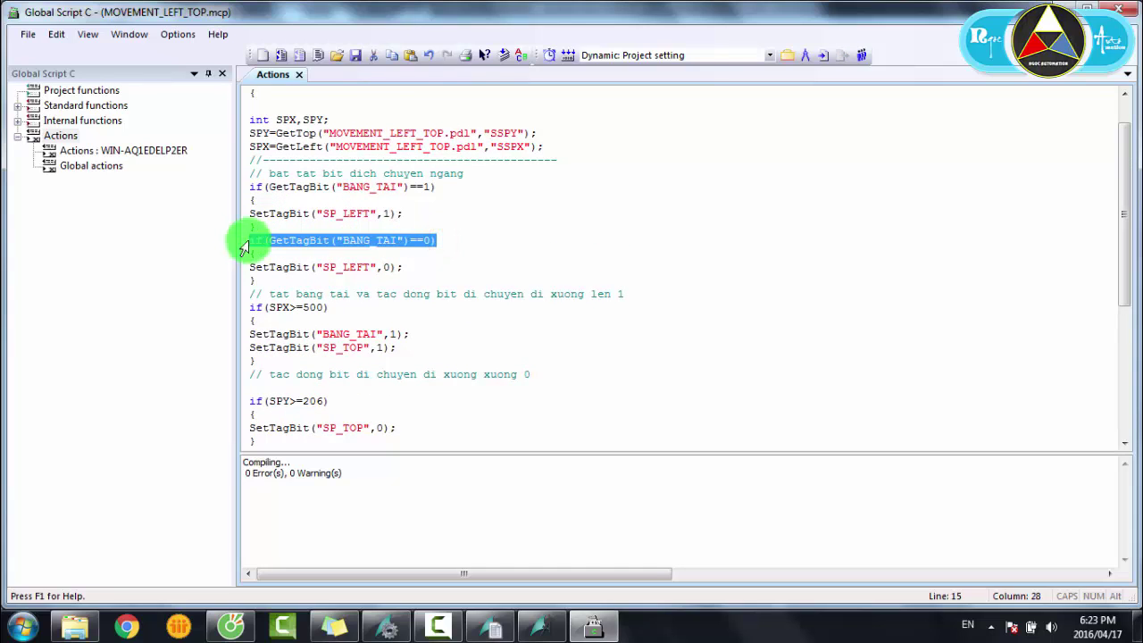
pyautogui.scroll(-1, 350, 376)
pyautogui.scroll(-2, 301, 345)
pyautogui.click(258, 360)
pyautogui.hotkey('ctrl', 'v')
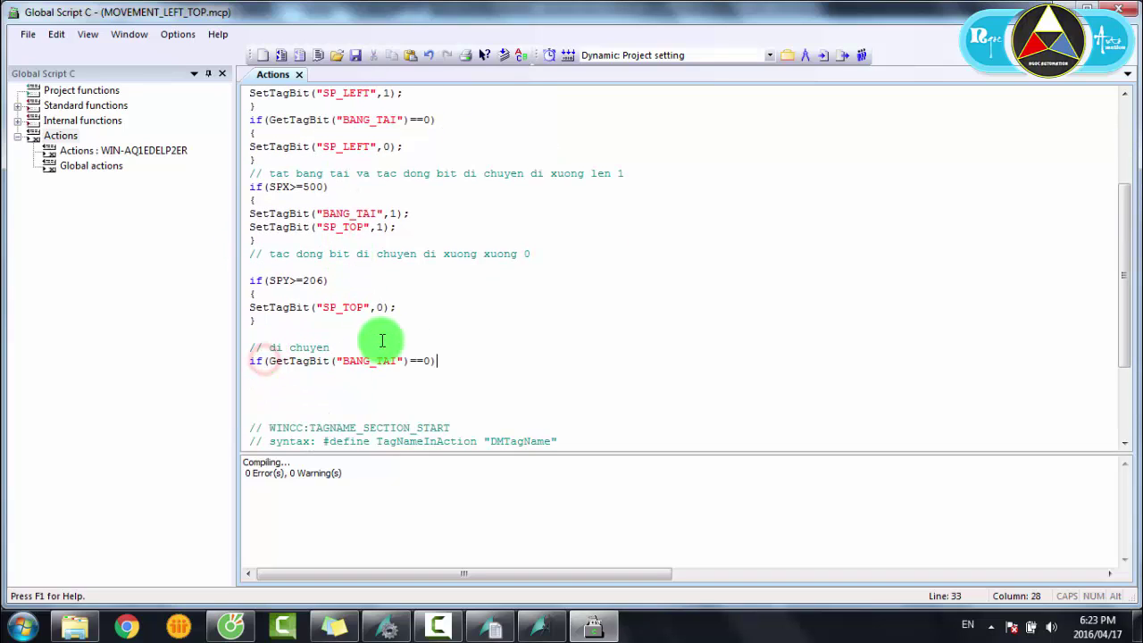
# Step: Replace BANG_TAI in the pasted condition with the SP_LEFT tag from the tag selection and compare it with 1
pyautogui.moveTo(401, 361); pyautogui.dragTo(357, 360)
pyautogui.press('BackSpace')
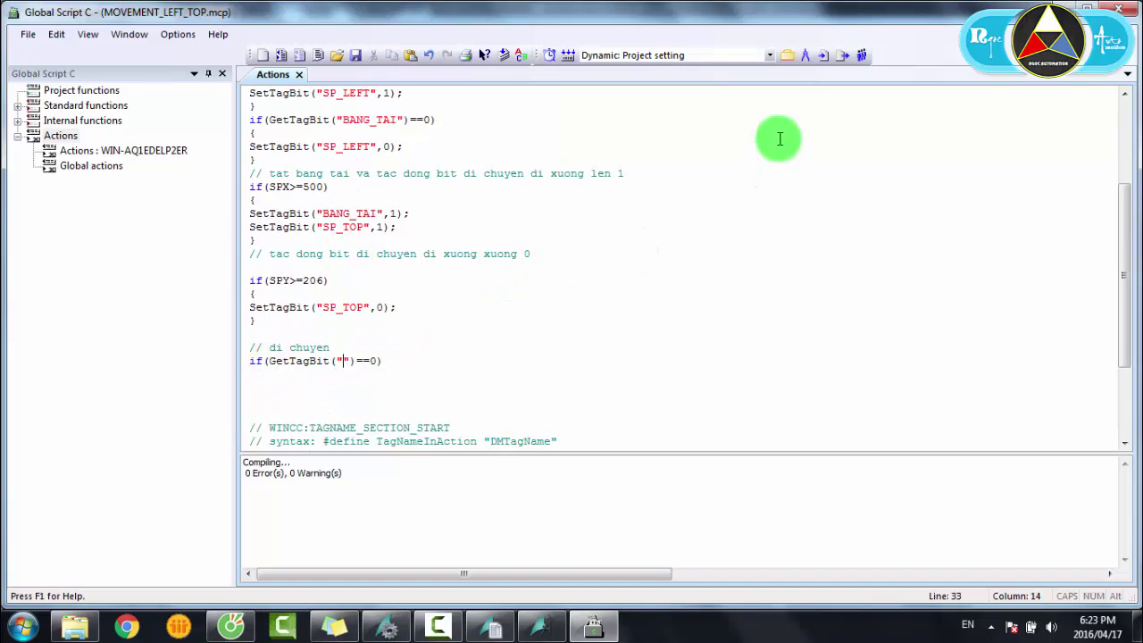
pyautogui.click(786, 56)
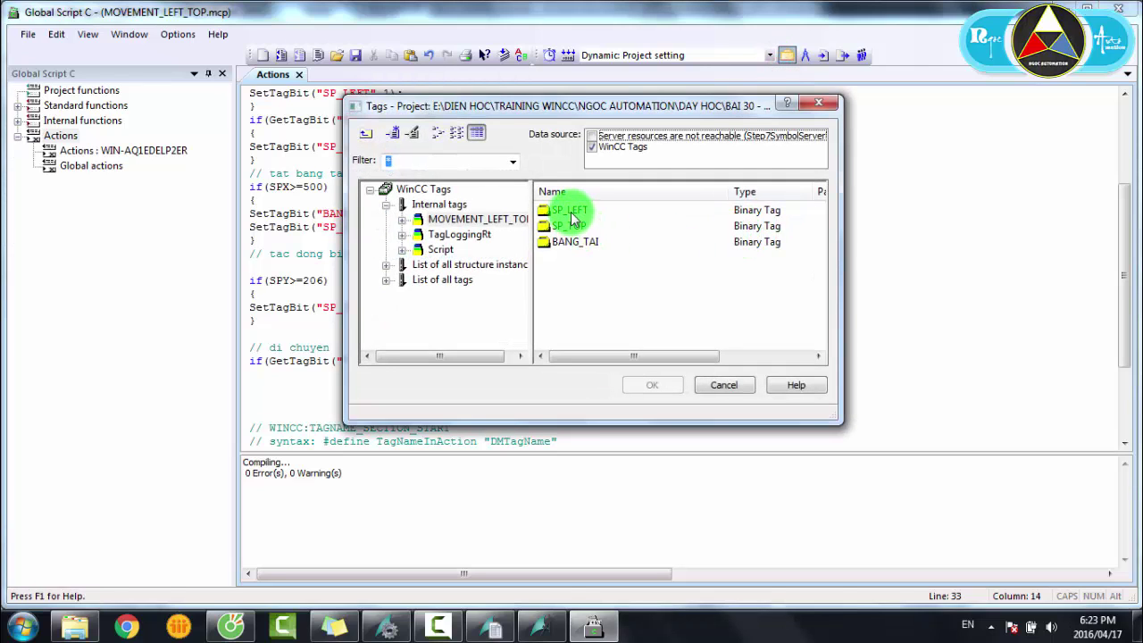
pyautogui.doubleClick(569, 211)
pyautogui.click(323, 379)
pyautogui.click(425, 360)
pyautogui.write(')==1')
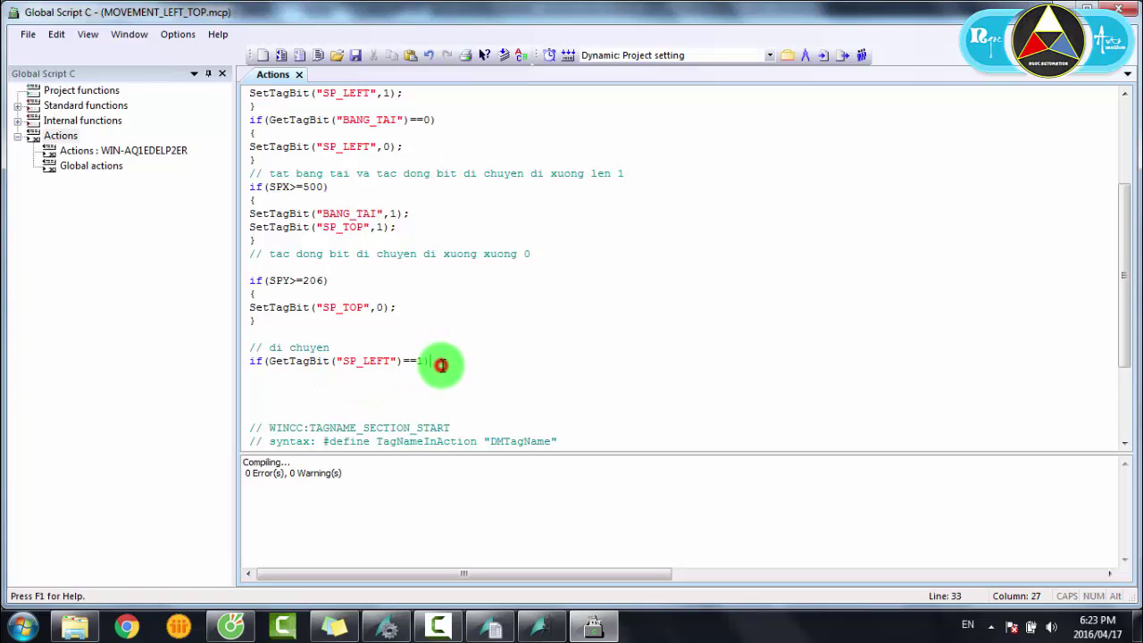
# Step: Add a braced body containing SPX=SPX+2; below the SP_LEFT condition
pyautogui.press('Return')
pyautogui.write('{')
pyautogui.press('Return')
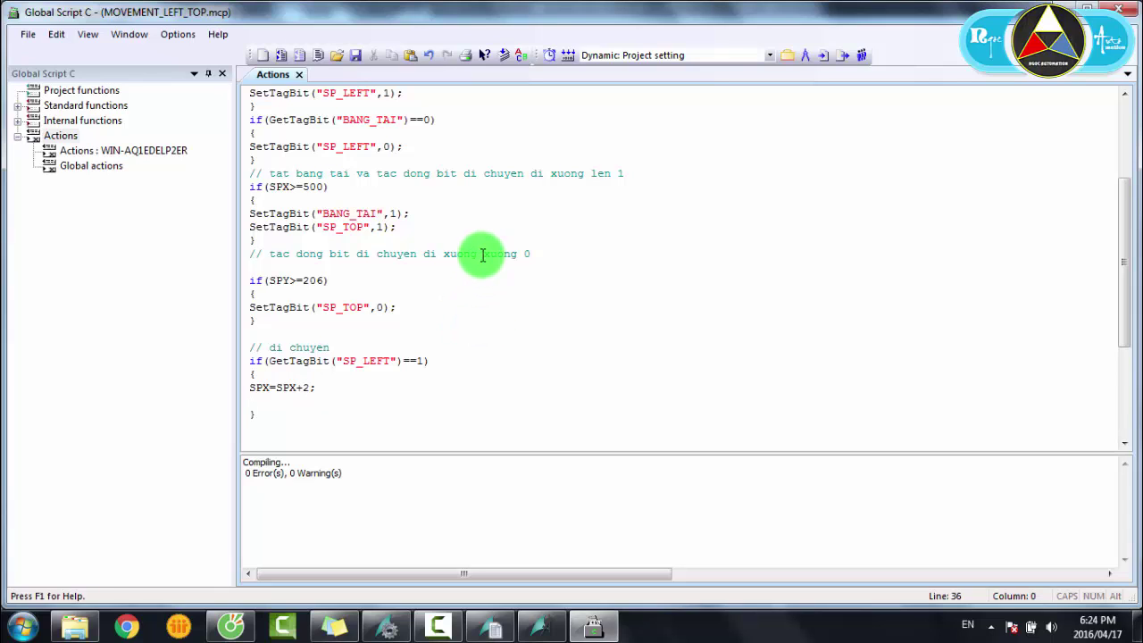
# Step: Add SetLeft("MOVEMENT_LEFT_TOP.pdl","SSPX",SPX); to the SP_LEFT block, inserting the picture name from the picture selection
pyautogui.scroll(-1, 413, 247)
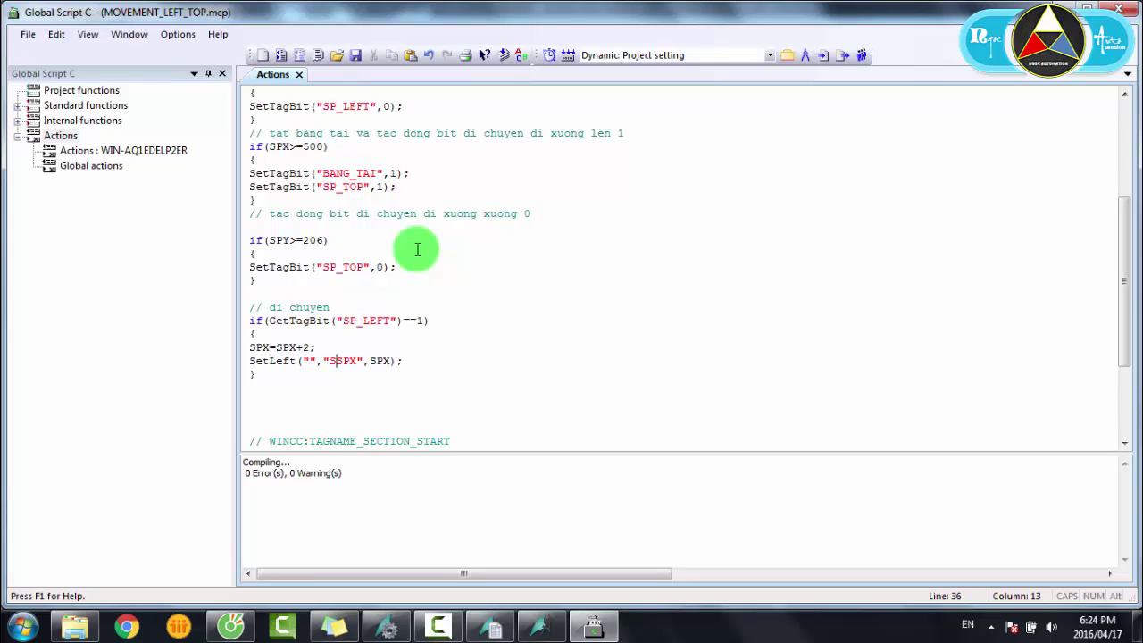
pyautogui.click(808, 55)
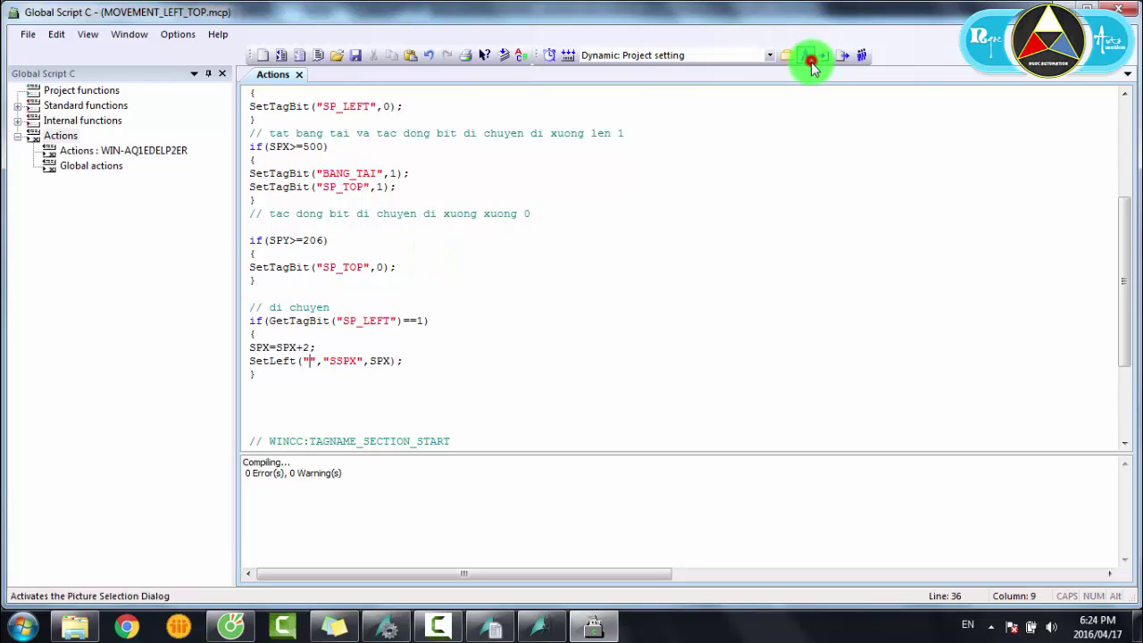
pyautogui.click(629, 305)
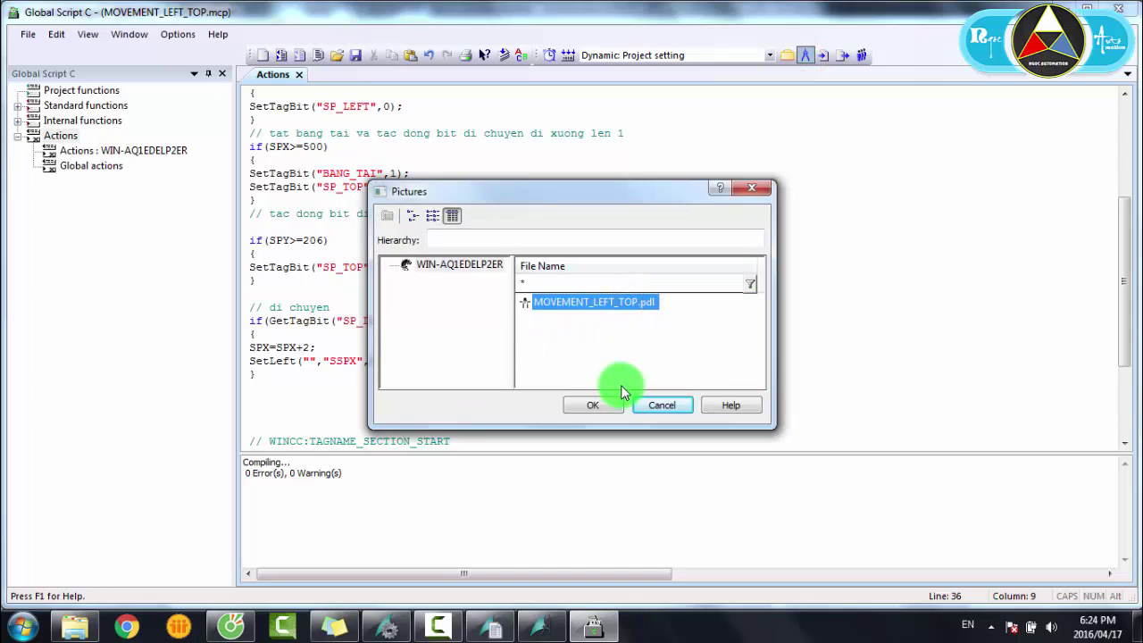
pyautogui.click(593, 407)
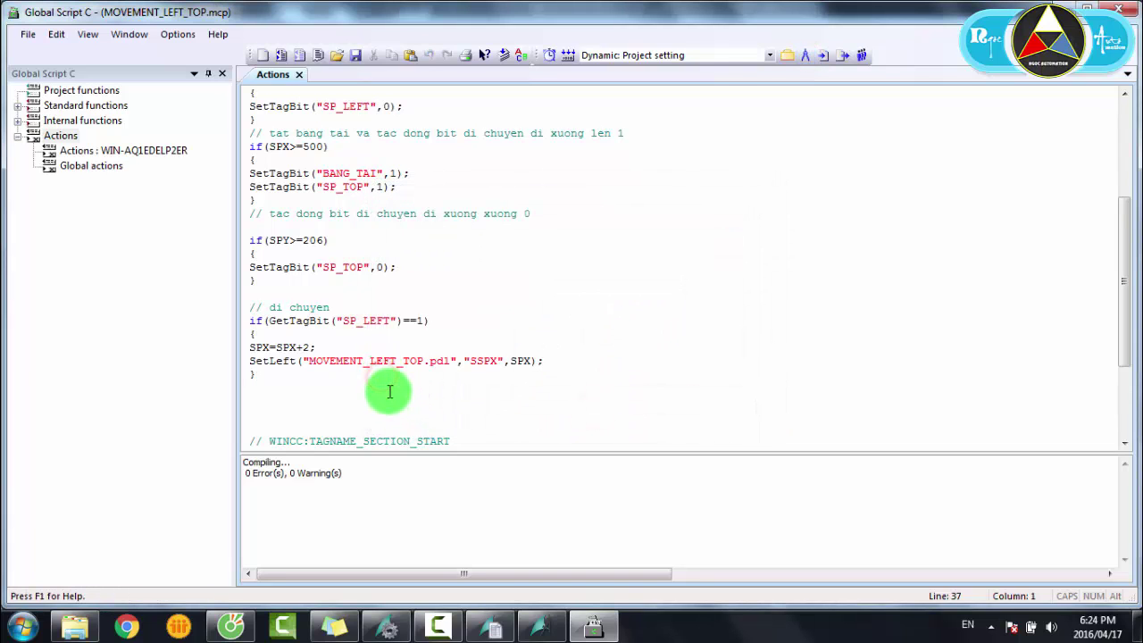
pyautogui.click(309, 362)
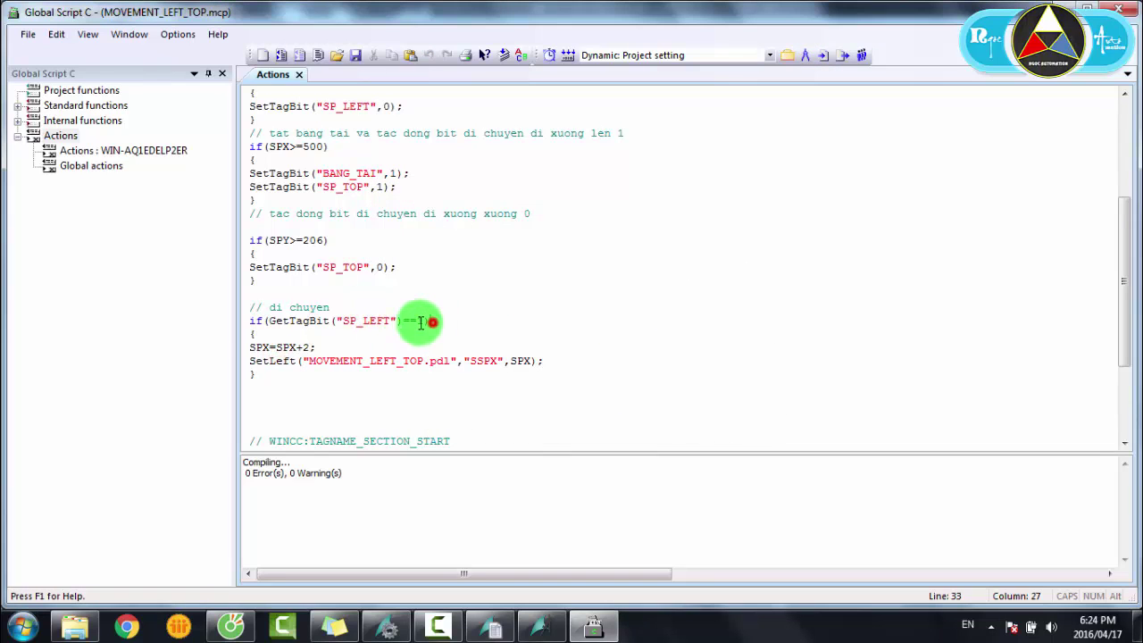
# Step: Duplicate the SP_LEFT condition and its braced body directly below the first SP_LEFT block
pyautogui.moveTo(431, 322); pyautogui.dragTo(238, 324)
pyautogui.hotkey('ctrl', 'c')
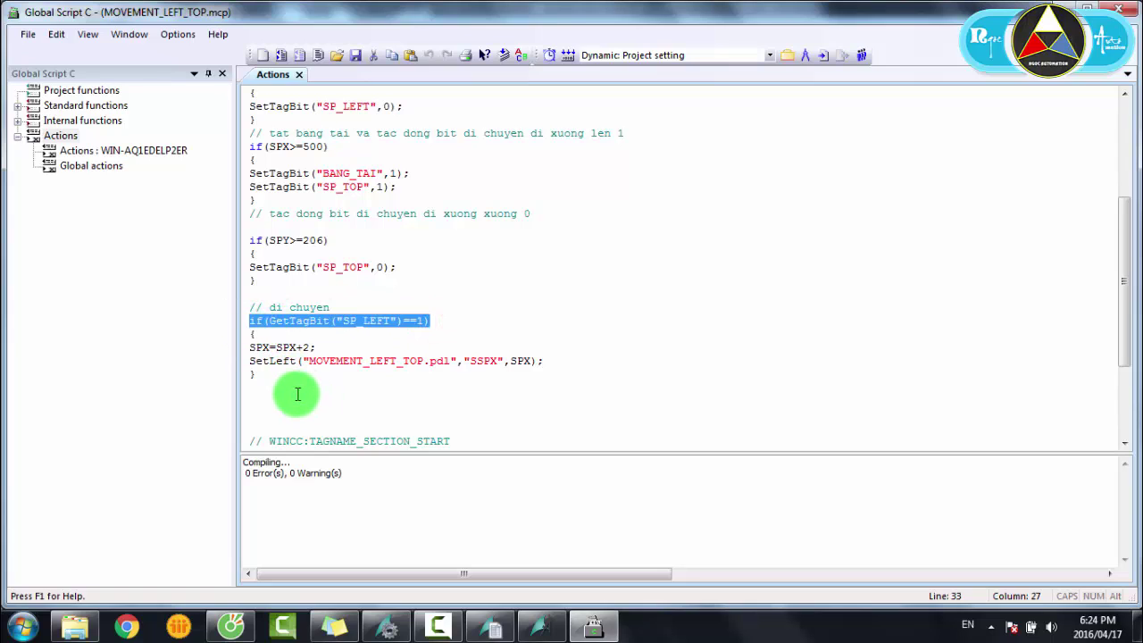
pyautogui.click(294, 390)
pyautogui.hotkey('ctrl', 'v')
pyautogui.moveTo(290, 376); pyautogui.dragTo(239, 339)
pyautogui.hotkey('ctrl', 'c')
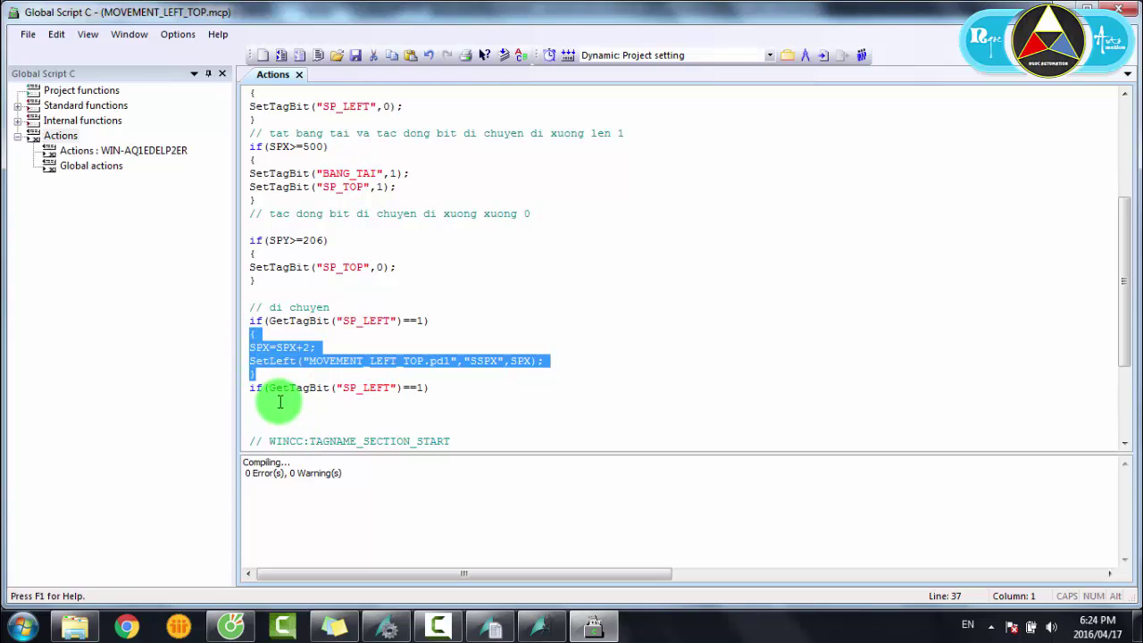
pyautogui.click(276, 401)
pyautogui.hotkey('ctrl', 'v')
# Step: Set the copied block to SPX=230, taking 230 from the 230X128 label in Graphics Designer, and change its SP_LEFT condition to ==0
pyautogui.scroll(-2, 313, 364)
pyautogui.moveTo(311, 334); pyautogui.dragTo(276, 334)
pyautogui.click(530, 628)
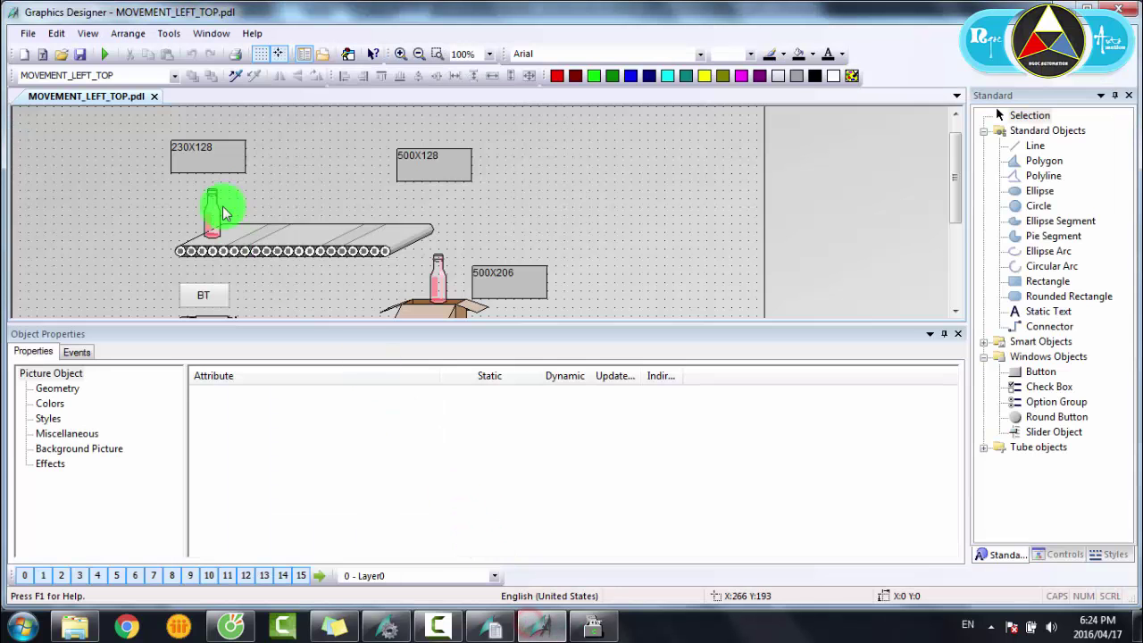
pyautogui.click(179, 157)
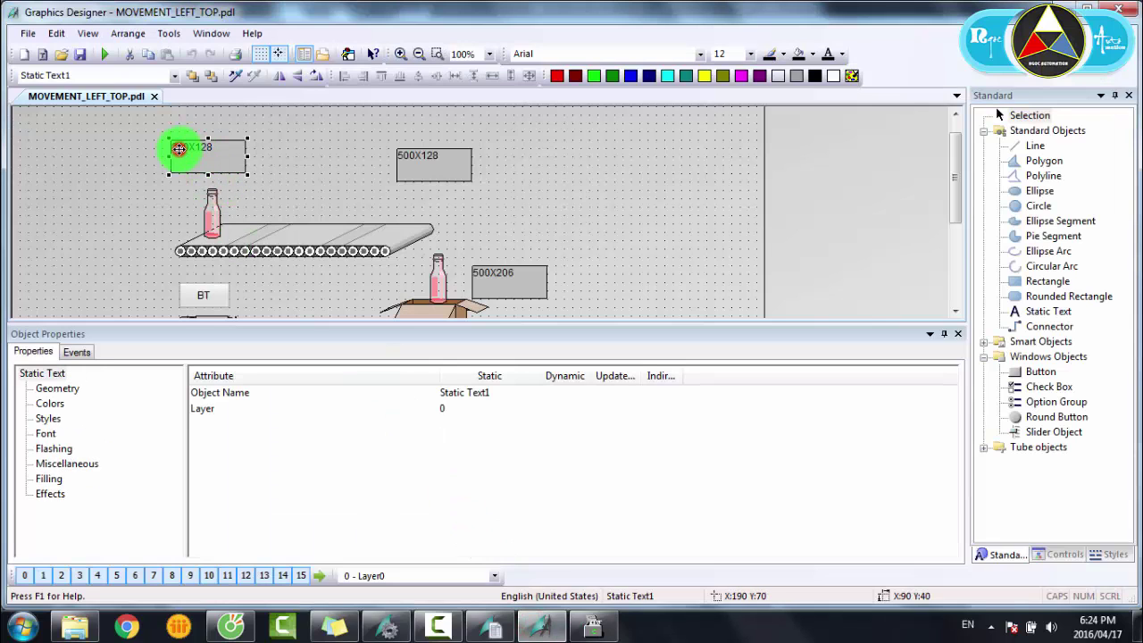
pyautogui.click(593, 627)
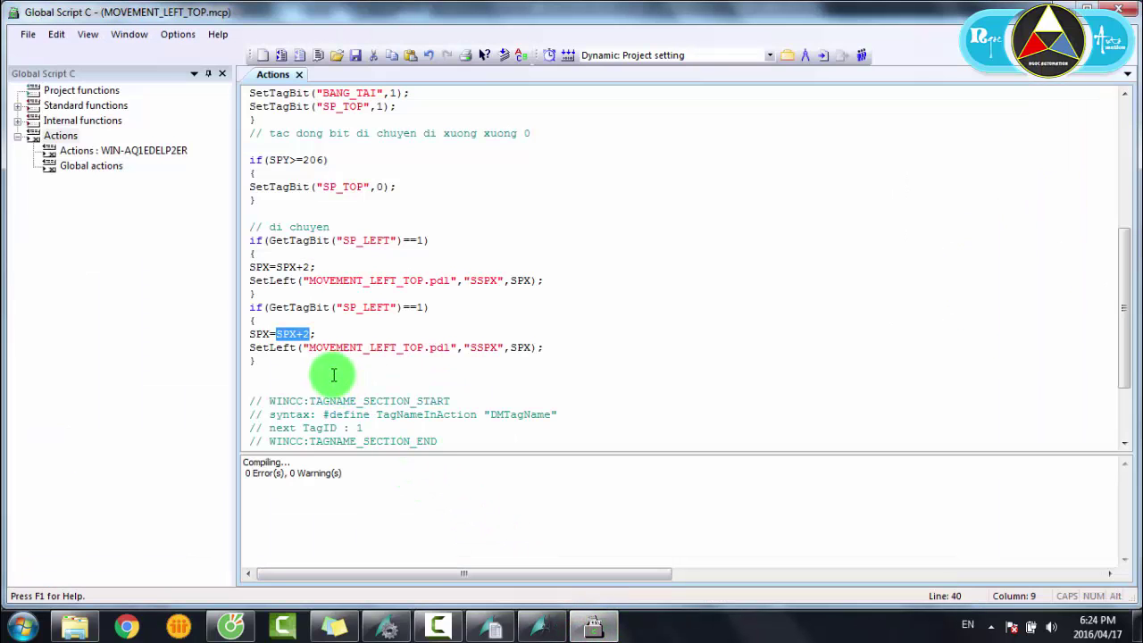
pyautogui.click(323, 347)
pyautogui.click(300, 307)
pyautogui.click(422, 306)
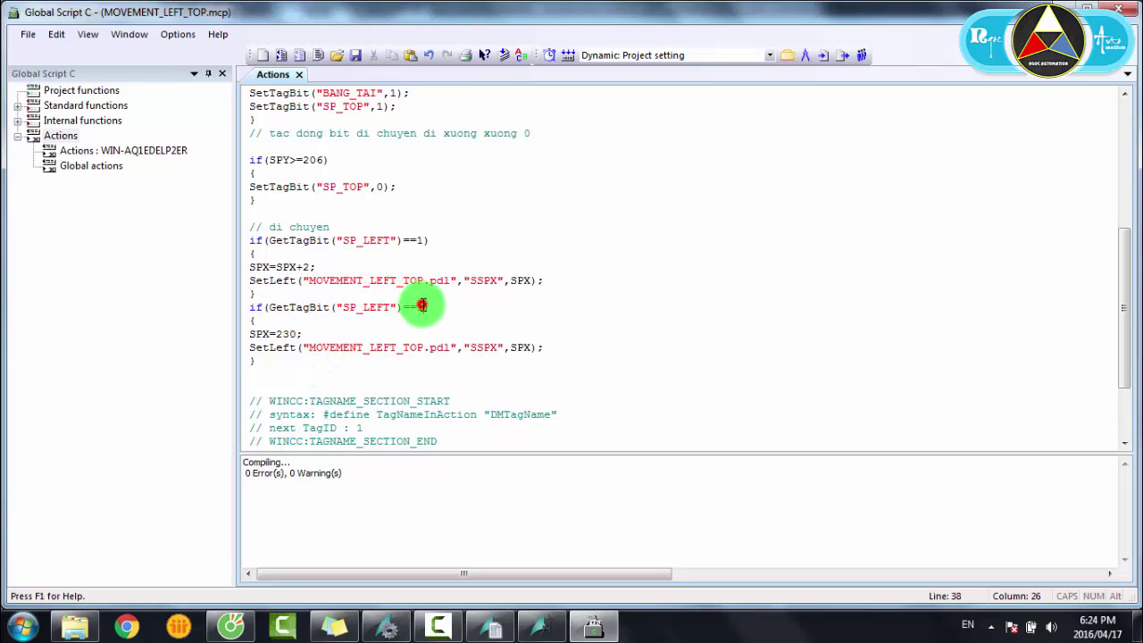
# Step: Extend the movement comment to // di chuyen ngang and add the comment // di chuyen di xuong below the second SP_LEFT block
pyautogui.click(333, 226)
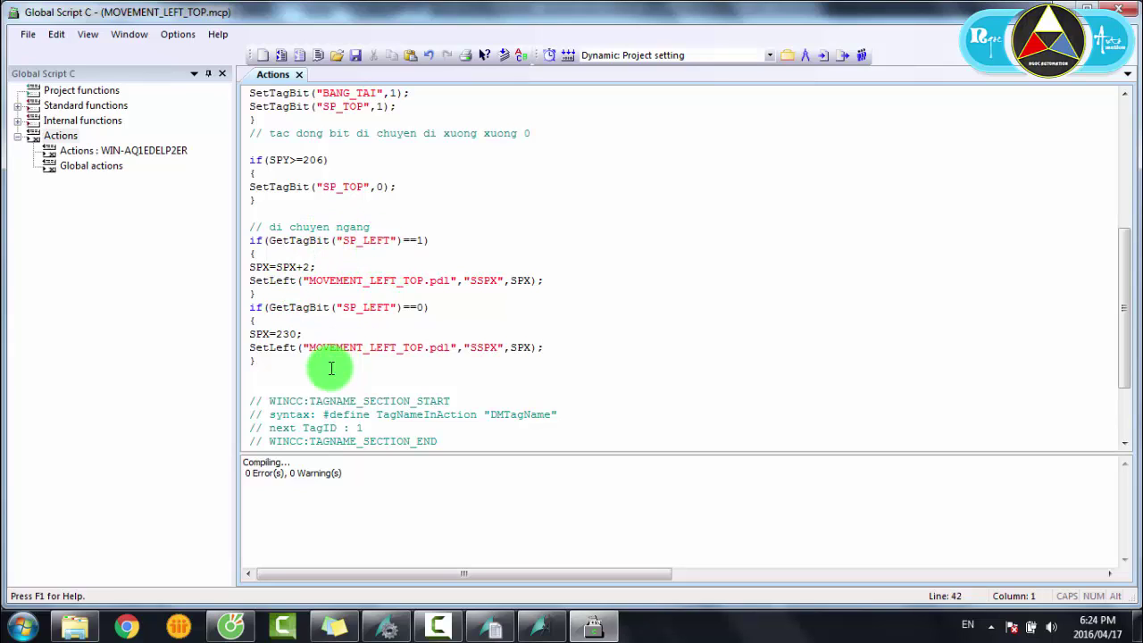
pyautogui.press('Return')
pyautogui.write('// di chuyen di xuong')
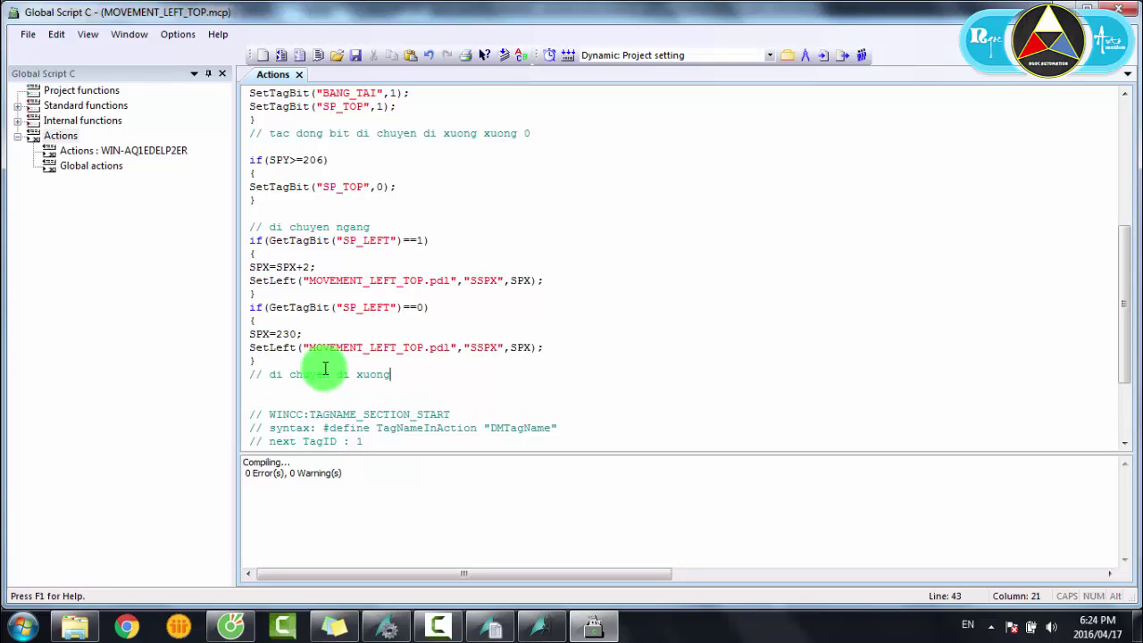
# Step: Copy the whole SP_LEFT==1 block and paste it below the // di chuyen di xuong comment
pyautogui.moveTo(409, 241); pyautogui.dragTo(342, 239)
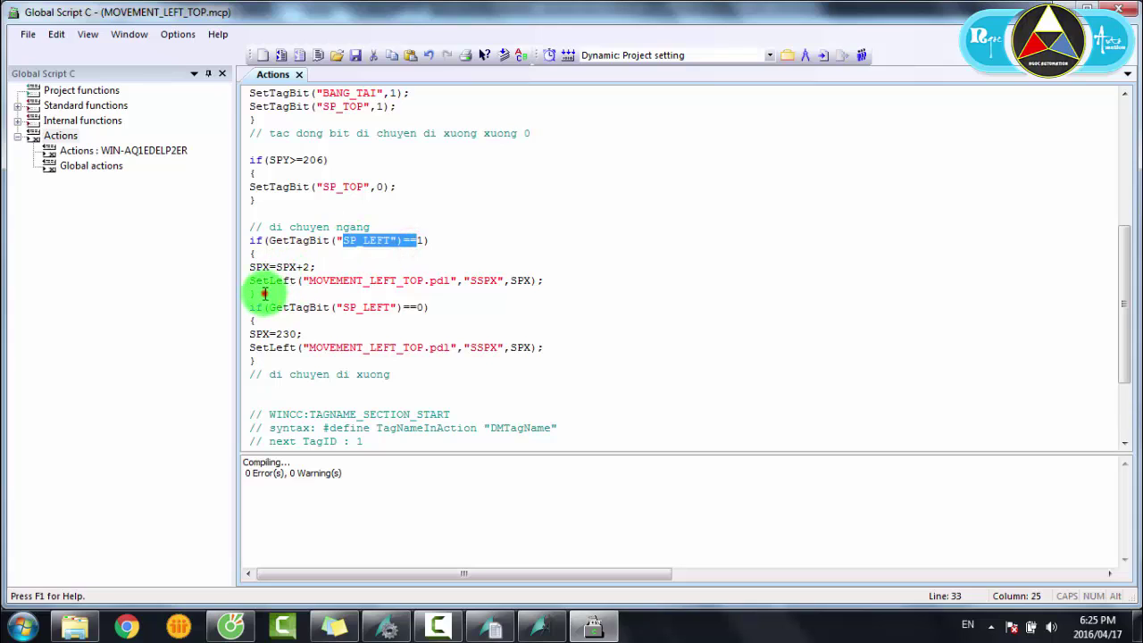
pyautogui.moveTo(264, 293); pyautogui.dragTo(243, 240)
pyautogui.hotkey('ctrl', 'c')
pyautogui.click(280, 388)
pyautogui.hotkey('ctrl', 'v')
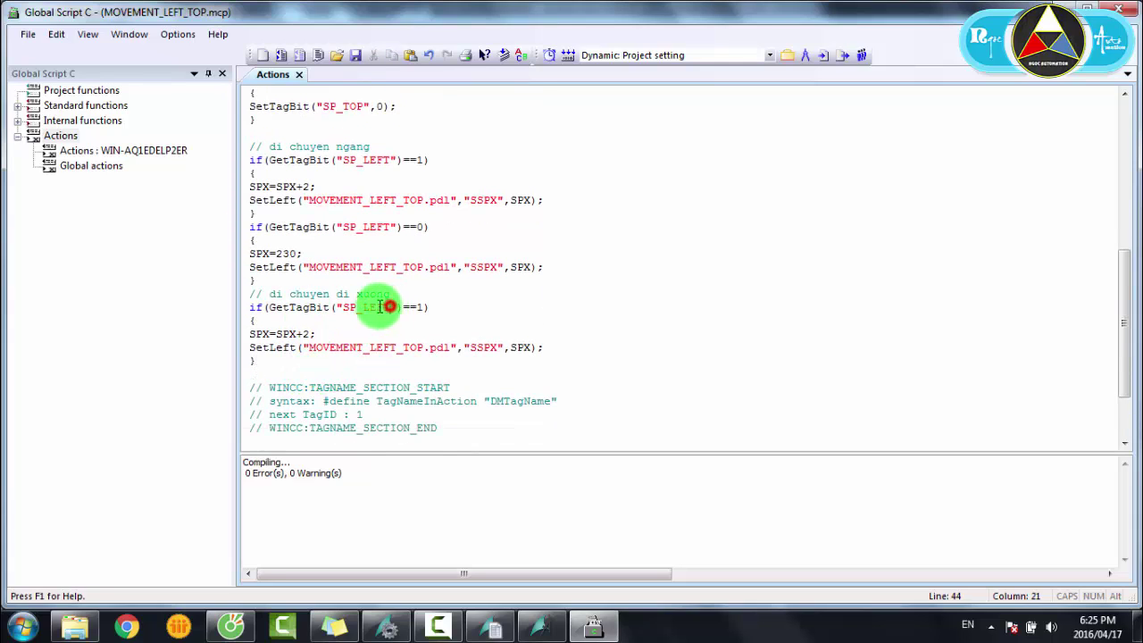
# Step: Replace the tag in the pasted condition with SP_TOP from the tag selection
pyautogui.moveTo(389, 306); pyautogui.dragTo(351, 307)
pyautogui.press('Delete')
pyautogui.scroll(-3, 727, 113)
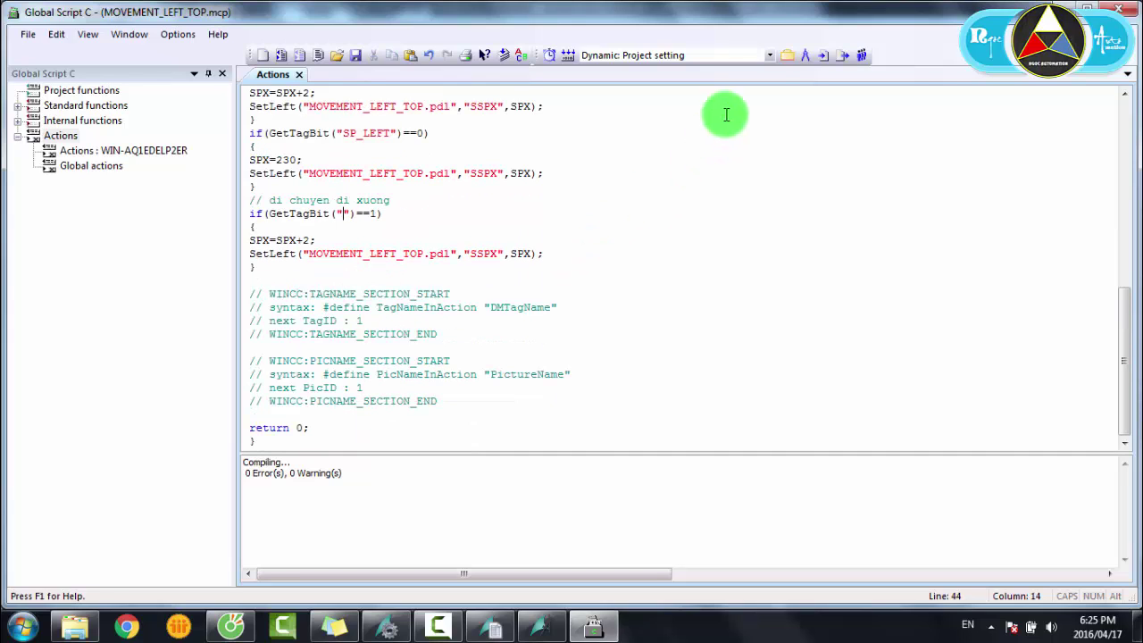
pyautogui.click(787, 55)
pyautogui.doubleClick(572, 227)
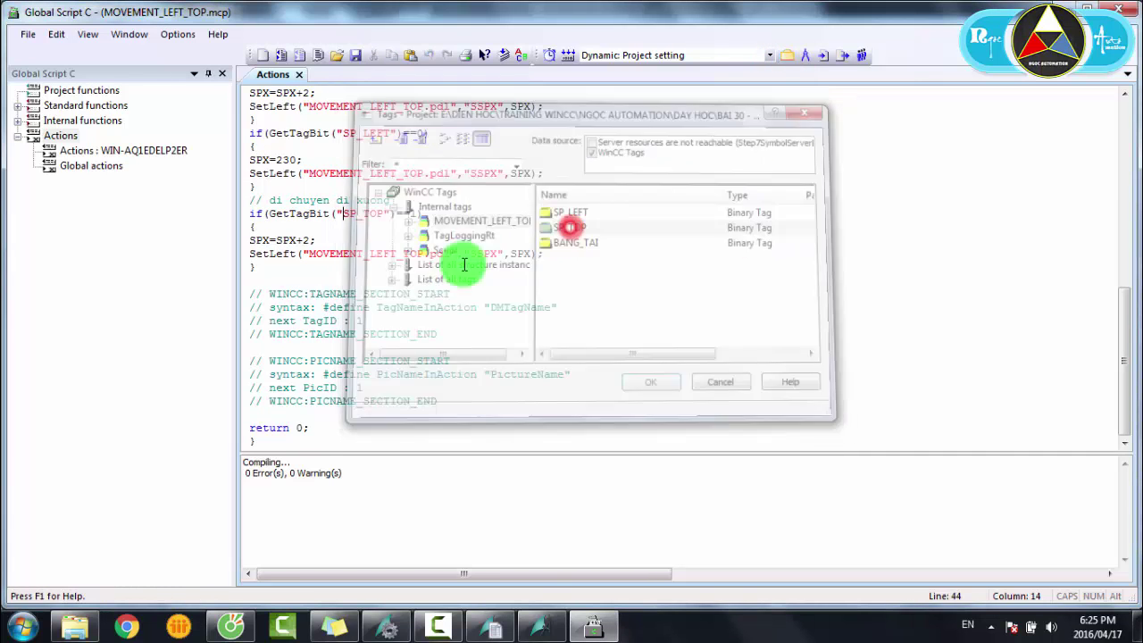
# Step: Change the increment line in the SP_TOP block to SPY=SPY+2;
pyautogui.click(294, 240)
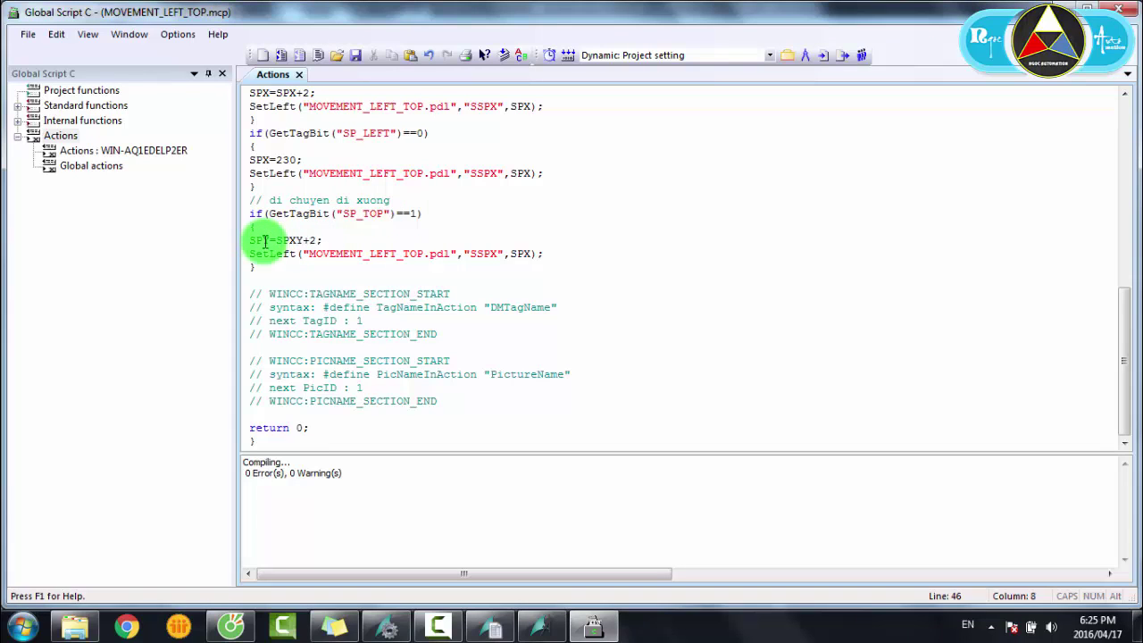
pyautogui.press('BackSpace')
pyautogui.write('Y')
pyautogui.click(333, 239)
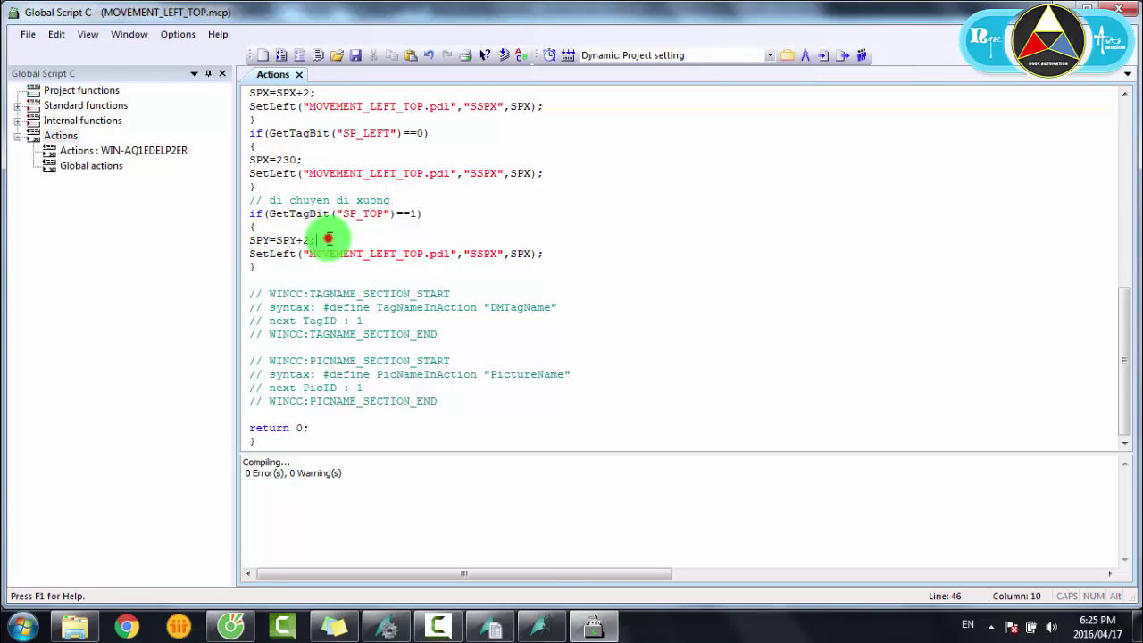
# Step: Check the bottle positions in Graphics Designer and change the SP_TOP block's SetLeft call to SetTop("MOVEMENT_LEFT_TOP.pdl","SSPY",SPY);
pyautogui.click(540, 625)
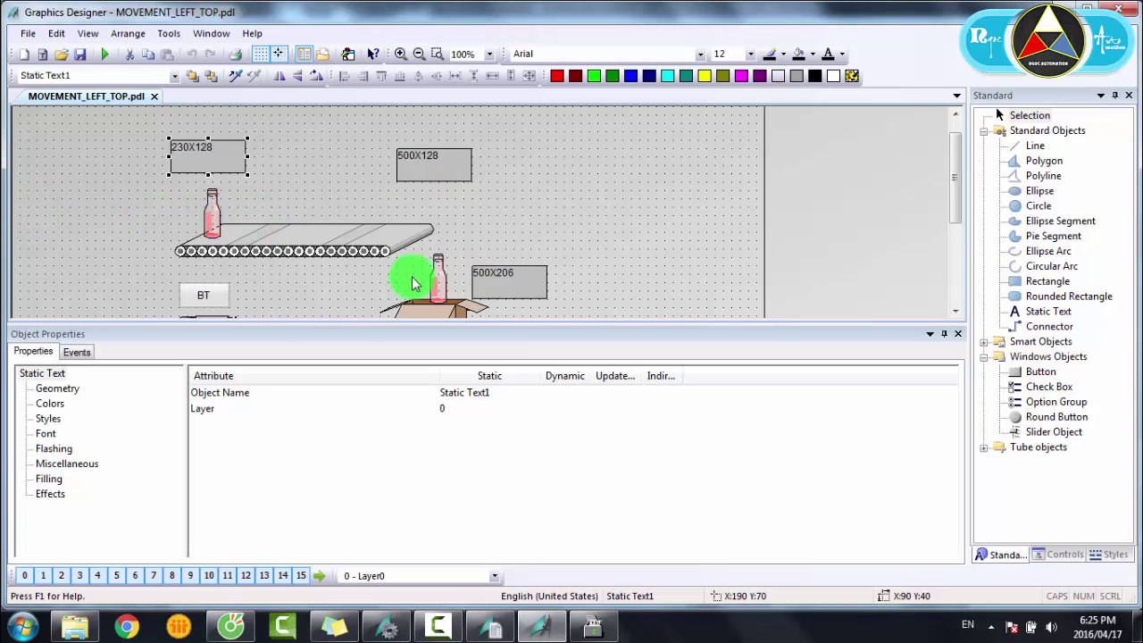
pyautogui.click(596, 623)
pyautogui.scroll(1, 365, 291)
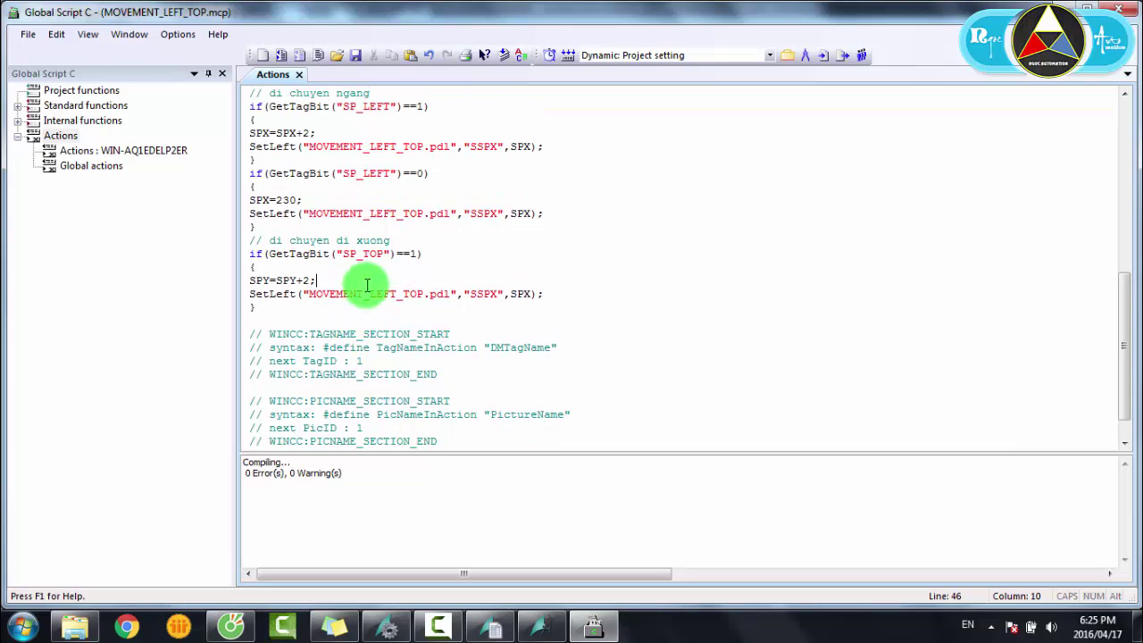
pyautogui.click(293, 294)
pyautogui.press('BackSpace')
pyautogui.press('BackSpace')
pyautogui.press('BackSpace')
pyautogui.press('Delete')
pyautogui.write('Top')
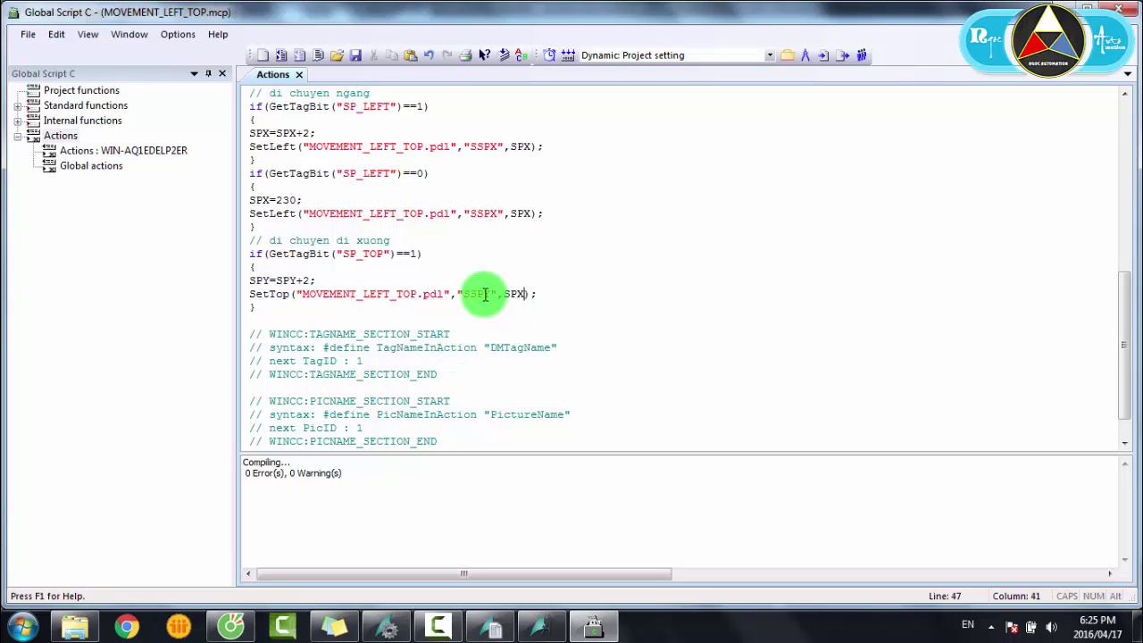
pyautogui.click(472, 291)
pyautogui.click(516, 296)
# Step: Duplicate the SP_TOP block directly below itself and change the copy's condition to ==0
pyautogui.moveTo(289, 306); pyautogui.dragTo(246, 258)
pyautogui.click(280, 305)
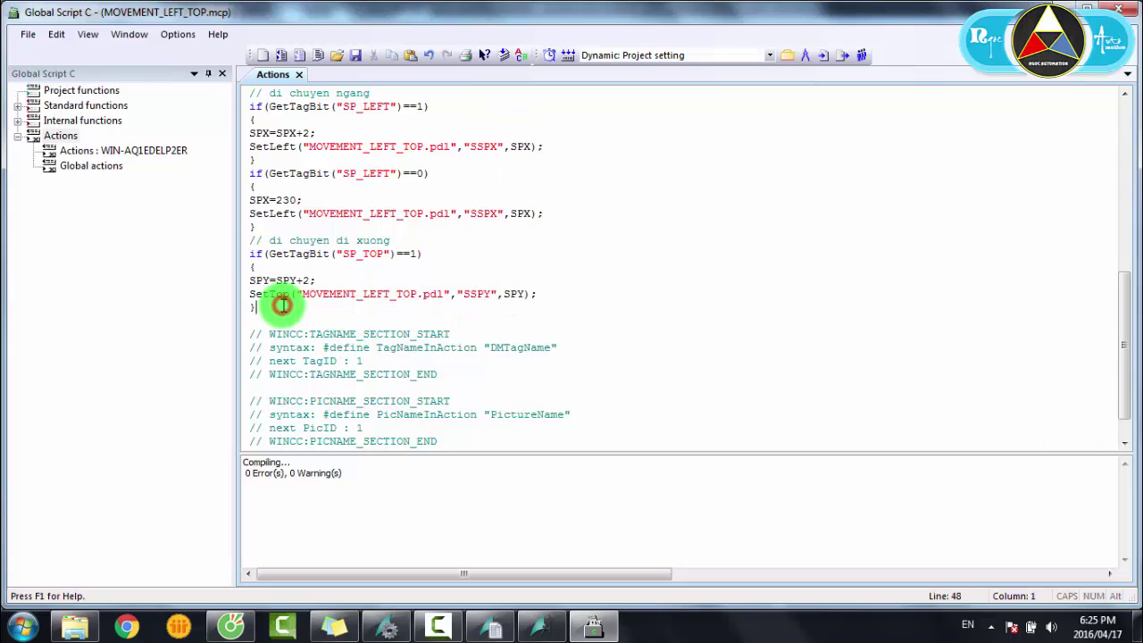
pyautogui.press('Return')
pyautogui.hotkey('ctrl', 'v')
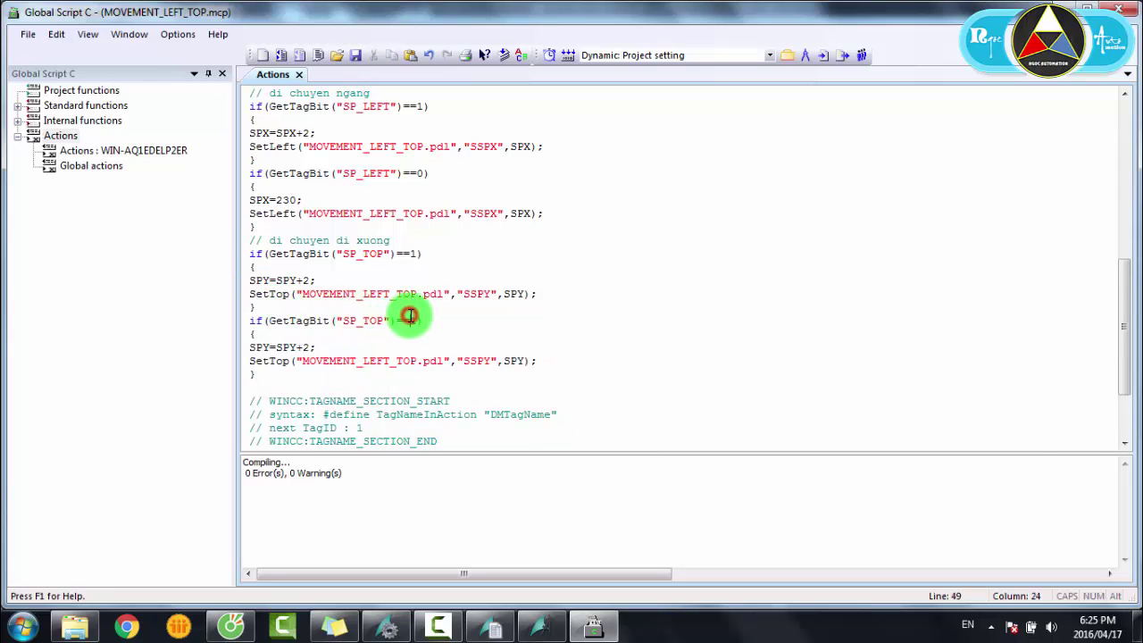
pyautogui.press('Delete')
pyautogui.write('0')
pyautogui.click(294, 334)
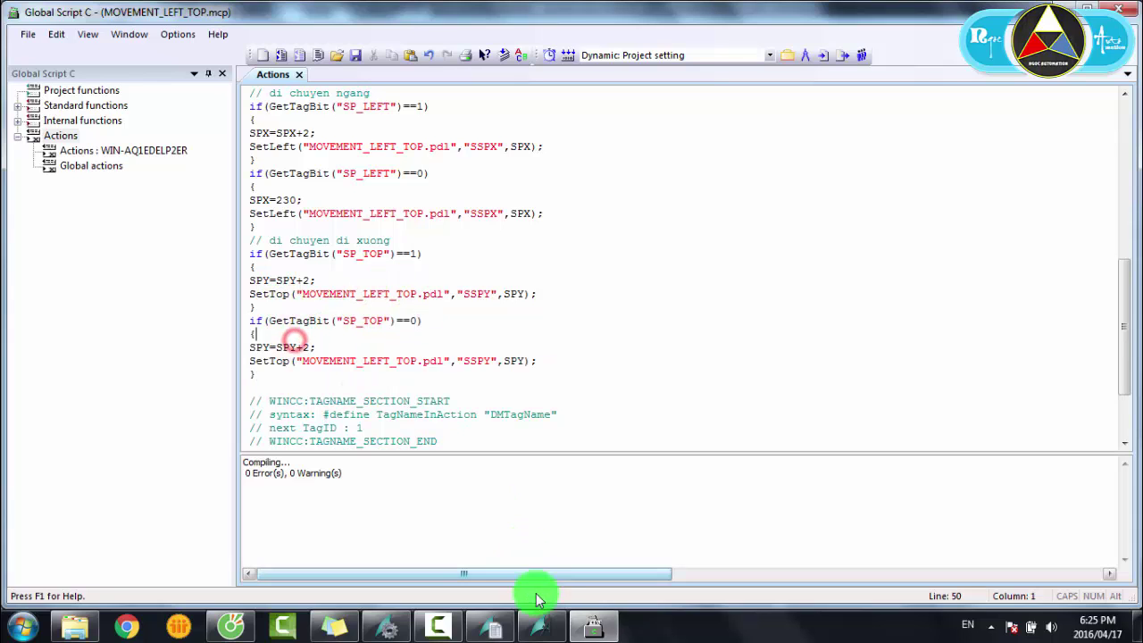
# Step: Check the bottle position label in Graphics Designer and change the SP_TOP==0 block's increment line to SPY=128; in Global Script C
pyautogui.click(547, 630)
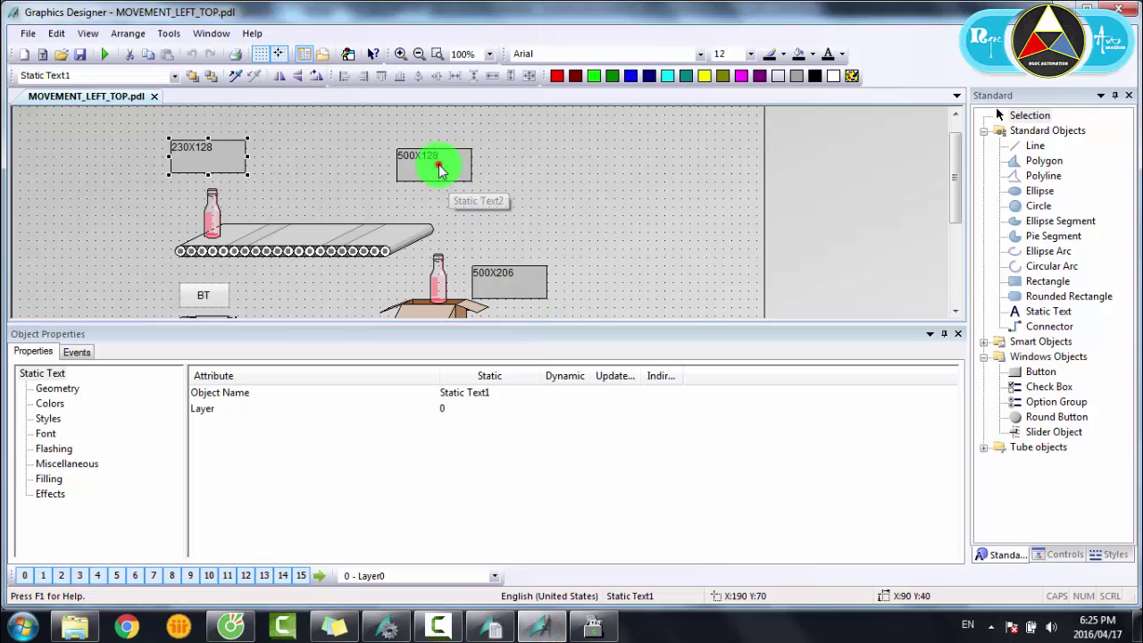
pyautogui.click(593, 627)
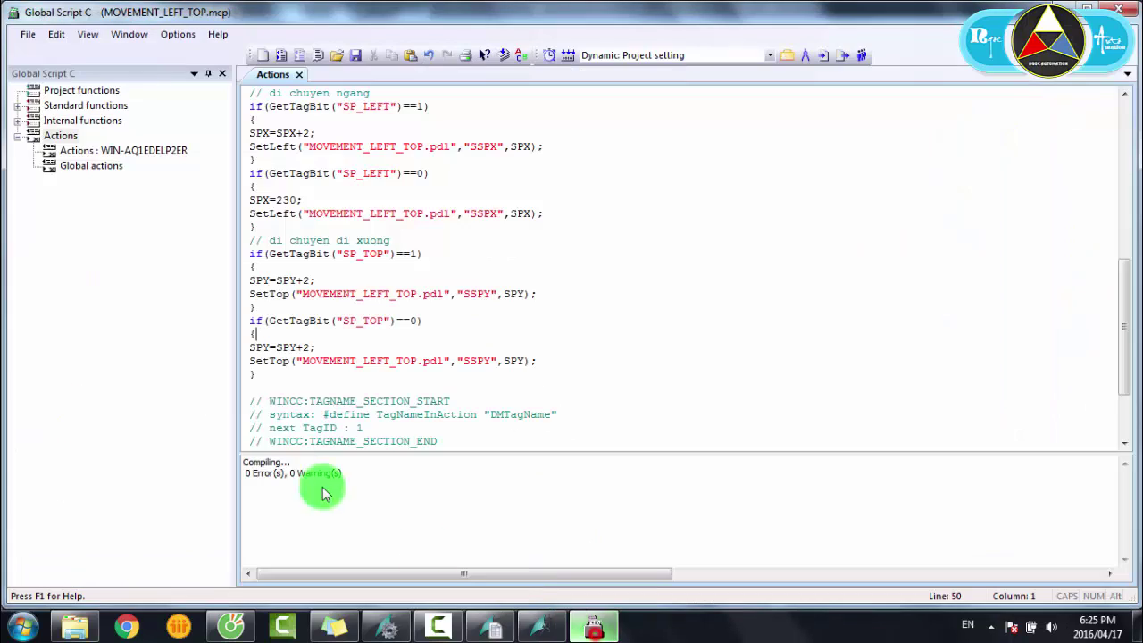
pyautogui.click(306, 347)
pyautogui.press('Delete')
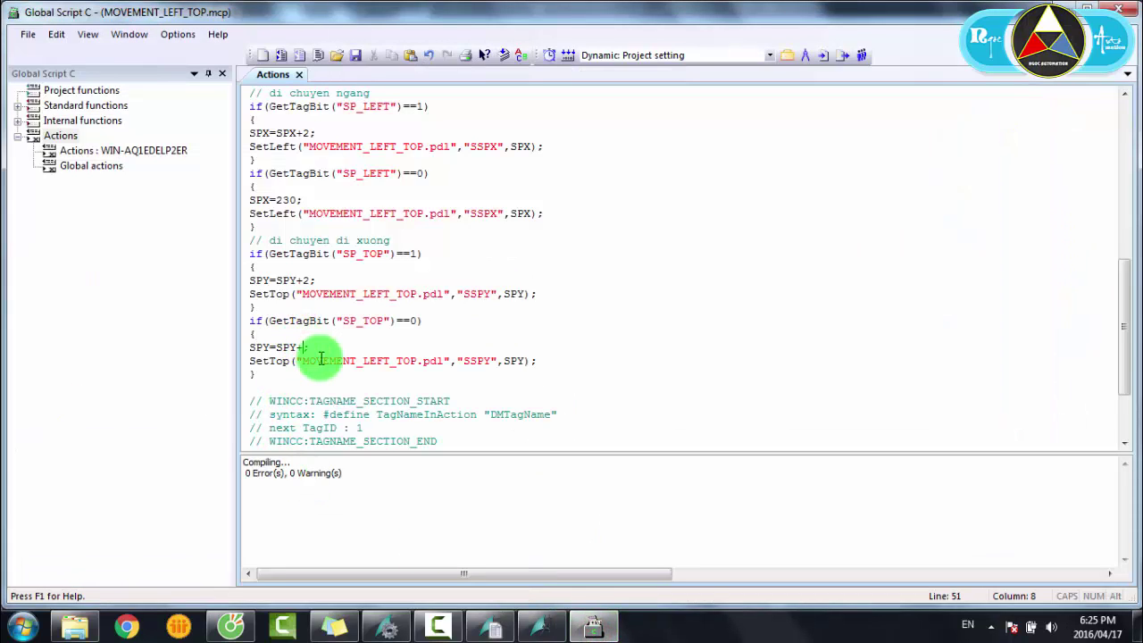
pyautogui.click(514, 363)
pyautogui.click(391, 374)
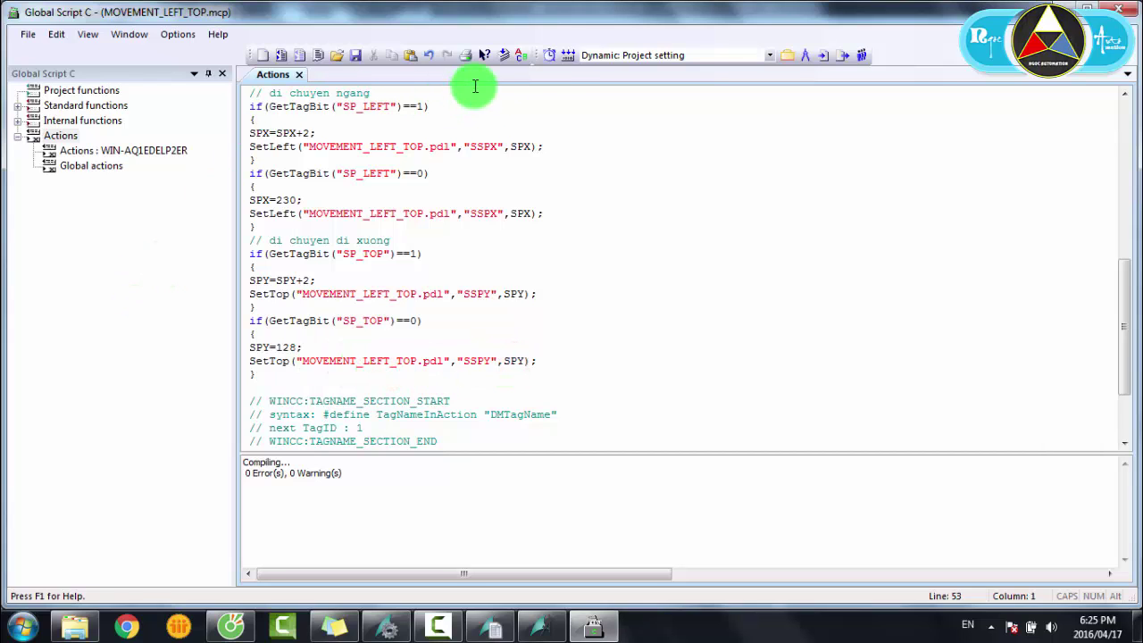
# Step: Review the whole action script, from the variable declarations through the tag-switching conditions to the movement blocks
pyautogui.click(431, 415)
pyautogui.scroll(10, 396, 383)
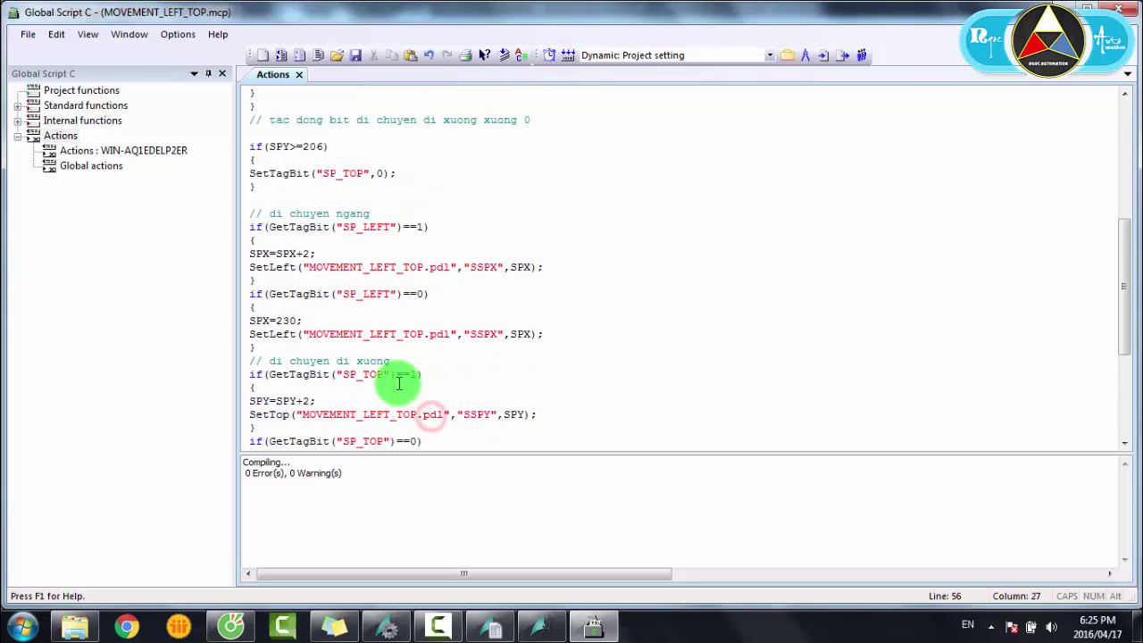
pyautogui.scroll(-5, 395, 383)
pyautogui.scroll(-8, 396, 355)
pyautogui.scroll(14, 387, 349)
pyautogui.scroll(-8, 373, 303)
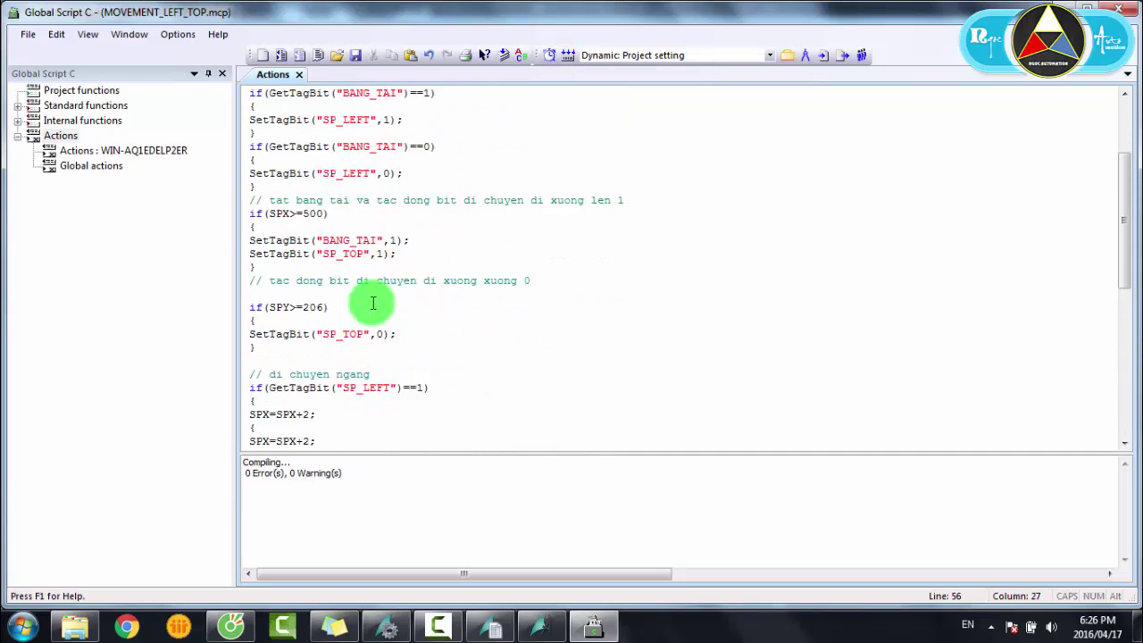
pyautogui.scroll(8, 375, 299)
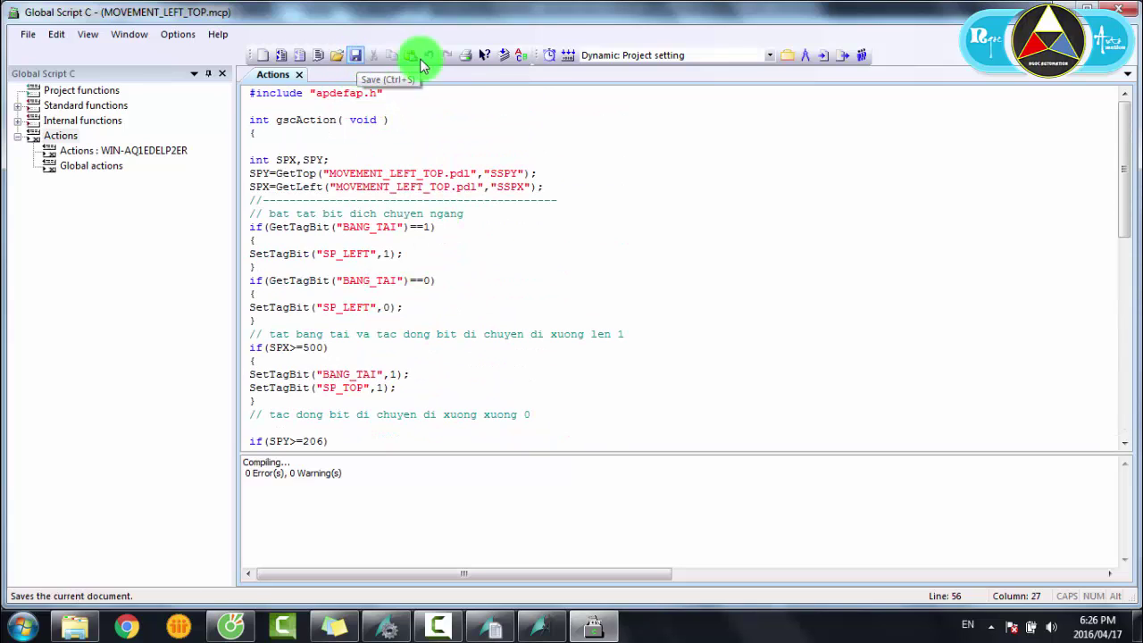
# Step: Add a single-event timer trigger named SP to the action
pyautogui.click(549, 57)
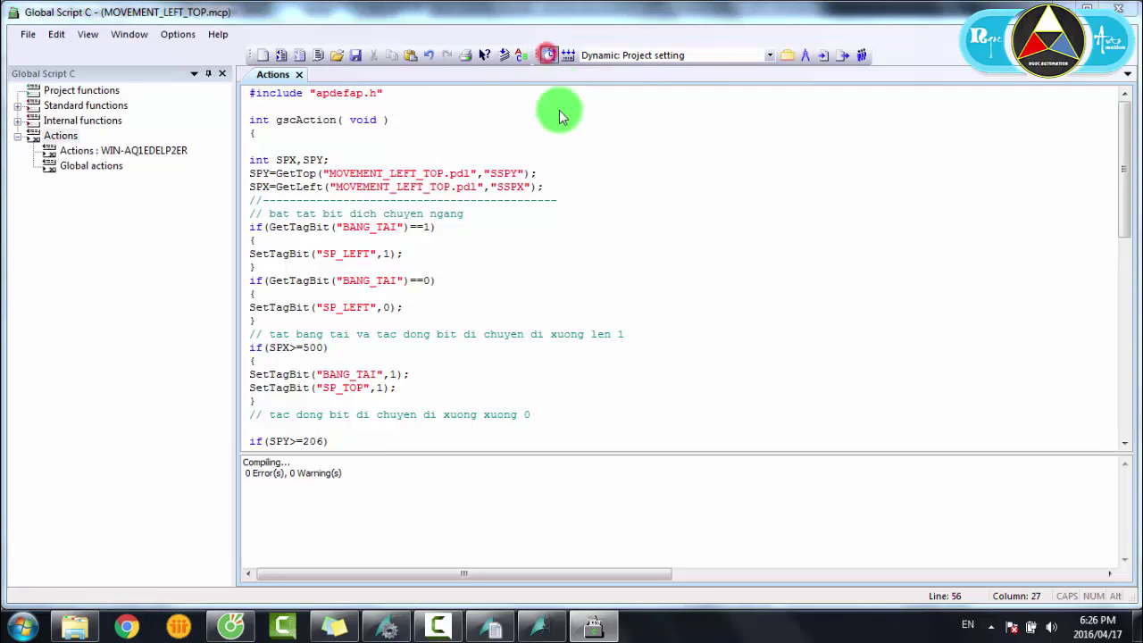
pyautogui.click(489, 162)
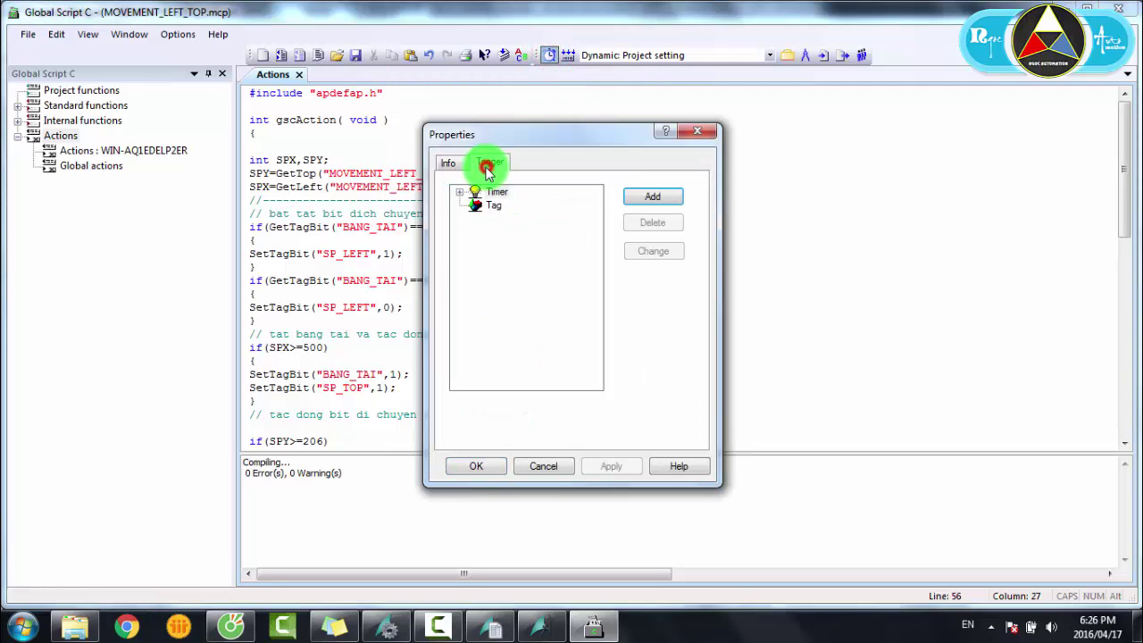
pyautogui.click(656, 197)
pyautogui.write('S')
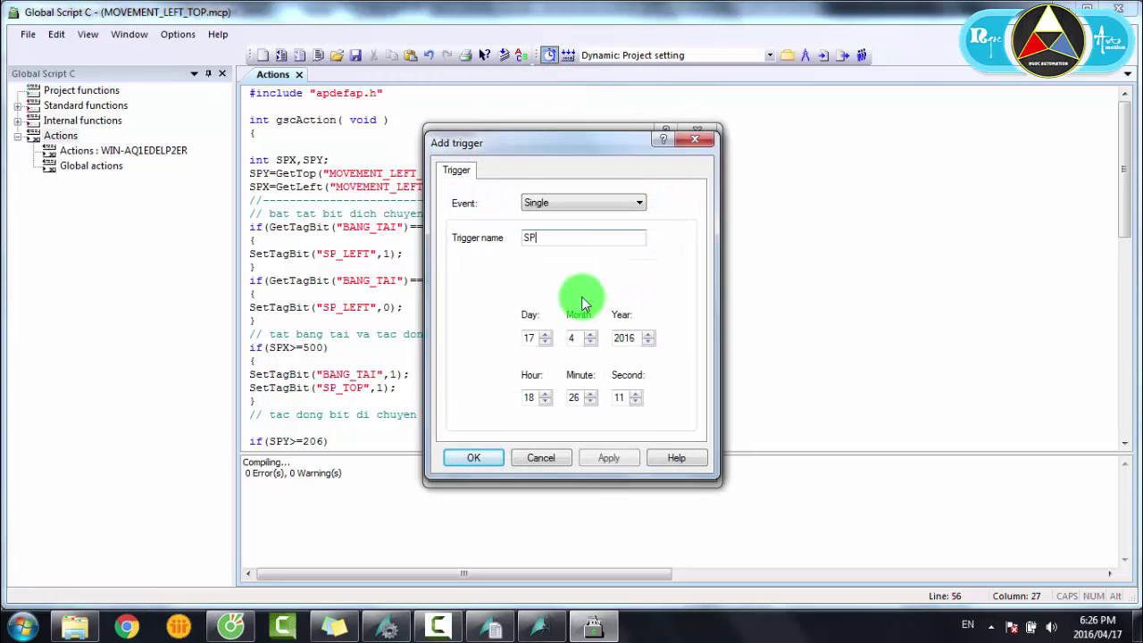
pyautogui.write('P')
pyautogui.click(617, 457)
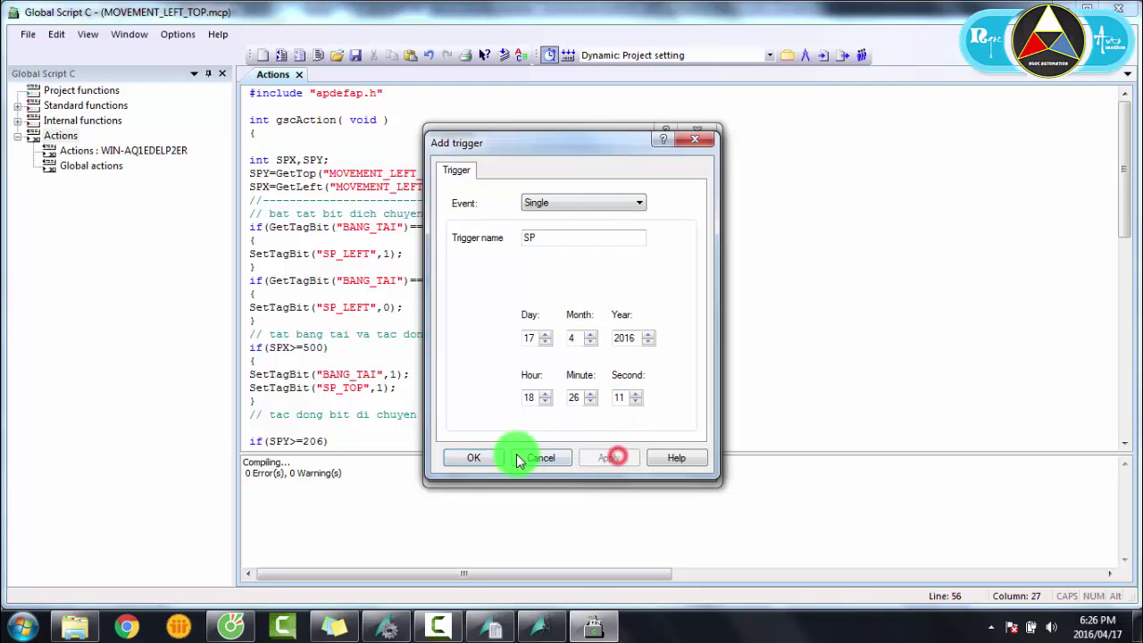
pyautogui.click(474, 458)
# Step: Add a cyclic timer trigger named SP with a standard cycle of 250 ms and confirm the action's properties
pyautogui.click(457, 194)
pyautogui.click(493, 218)
pyautogui.click(651, 196)
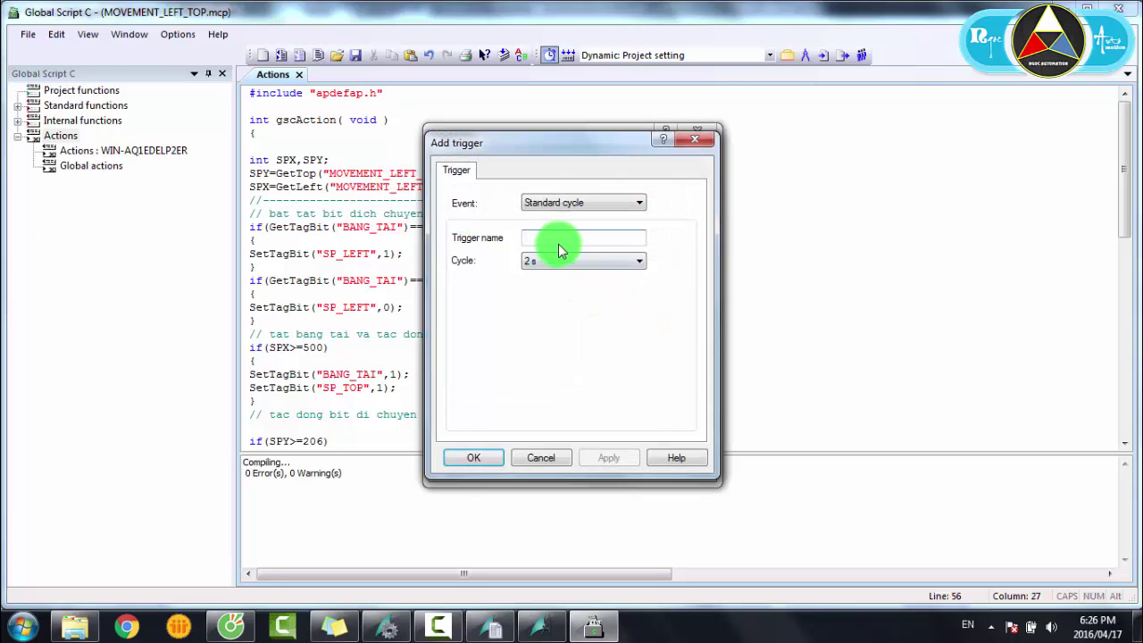
pyautogui.click(576, 260)
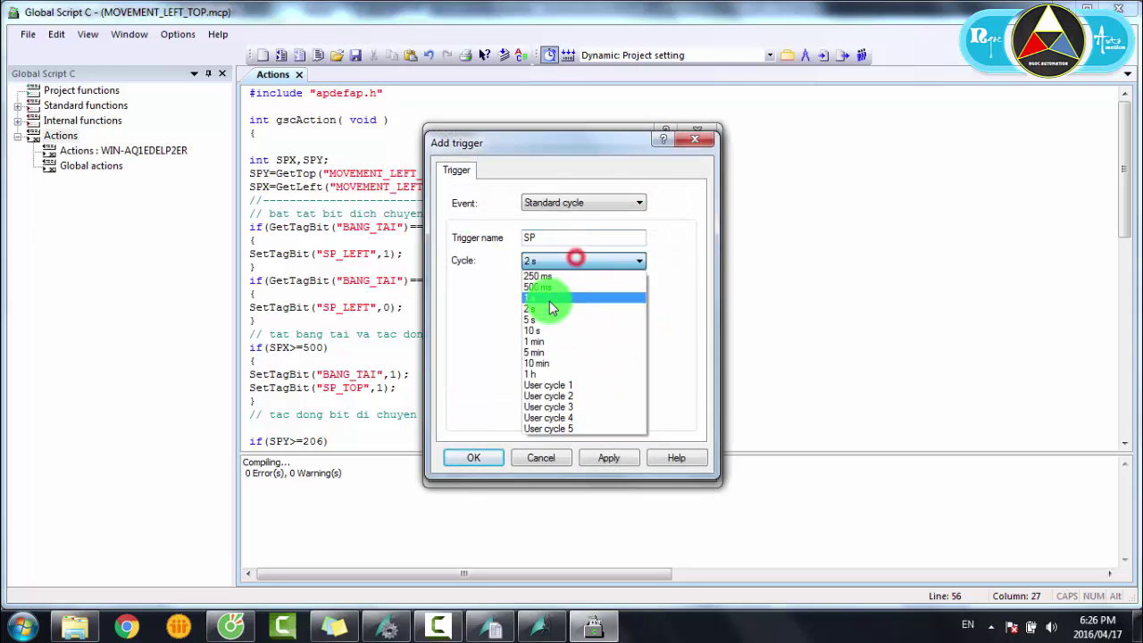
pyautogui.click(538, 263)
pyautogui.click(547, 260)
pyautogui.click(543, 270)
pyautogui.click(607, 458)
pyautogui.click(476, 458)
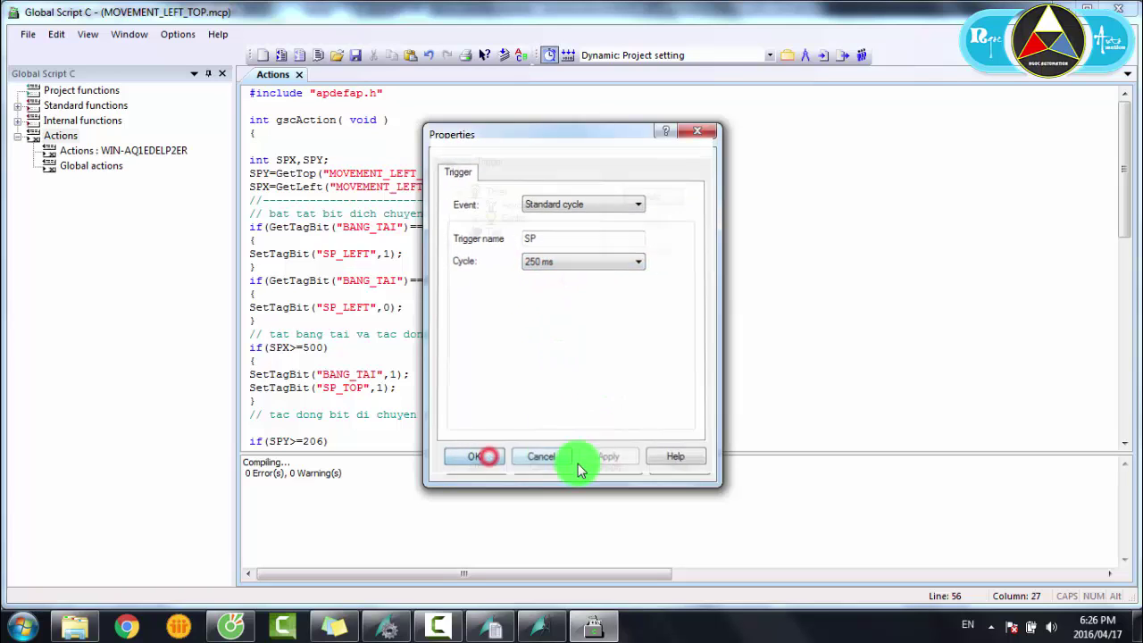
pyautogui.click(489, 464)
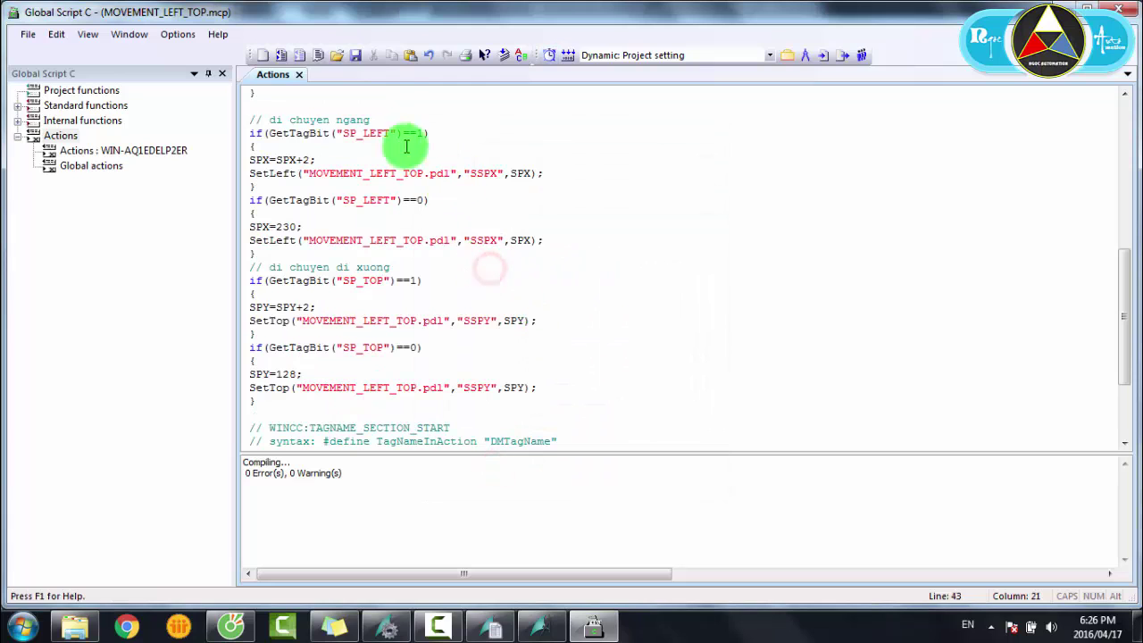
# Step: Save the action as SIMULATE_SP in the project's PAS folder
pyautogui.click(357, 59)
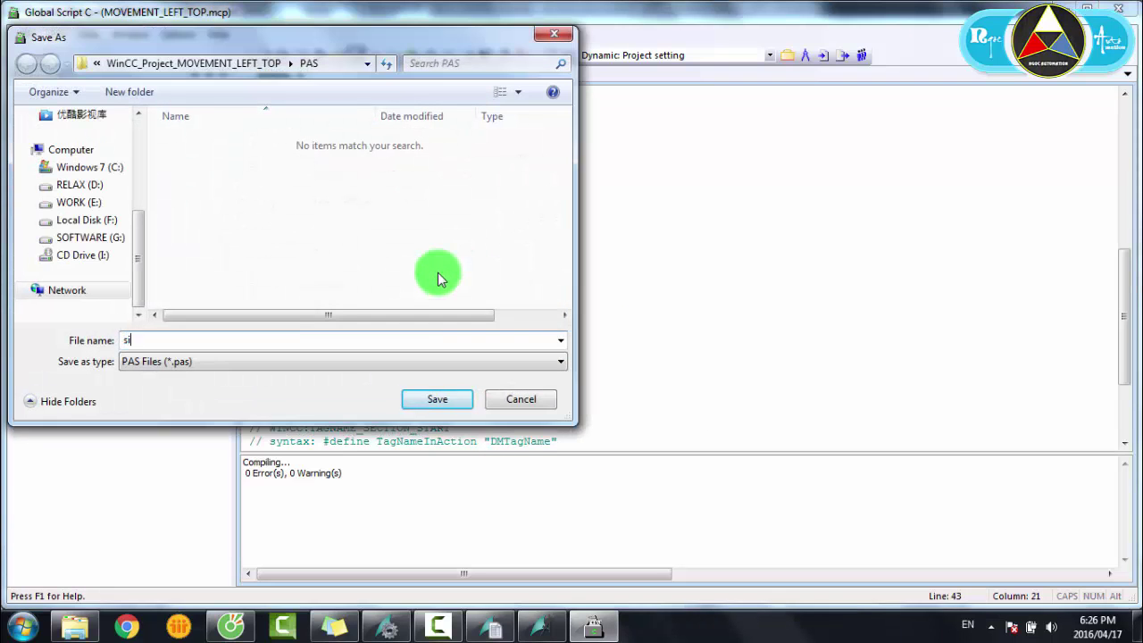
pyautogui.write('SIMULATE_SP')
pyautogui.press('Return')
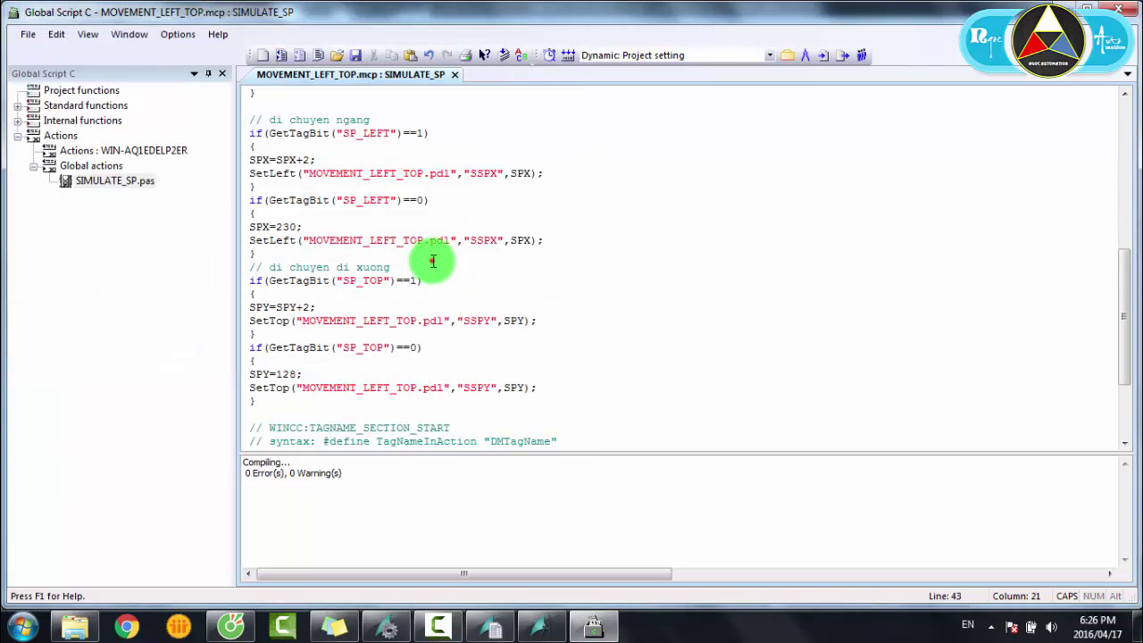
pyautogui.scroll(10, 429, 268)
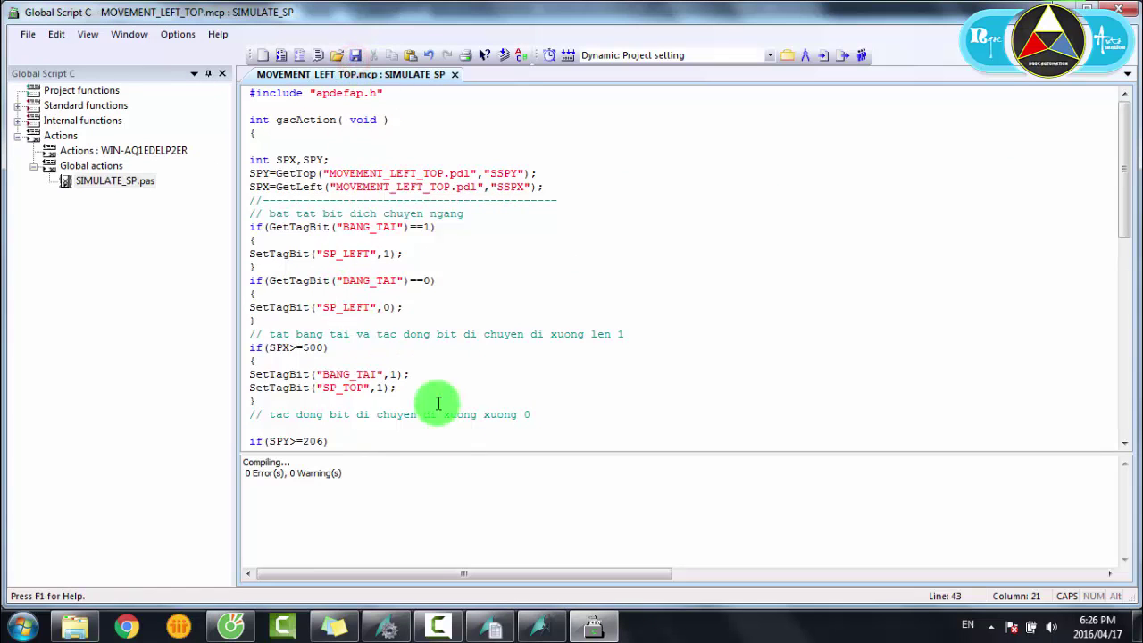
# Step: Close the object properties in Graphics Designer and delete the three coordinate labels 230X128, 500X128 and 500X206 from the picture
pyautogui.click(534, 628)
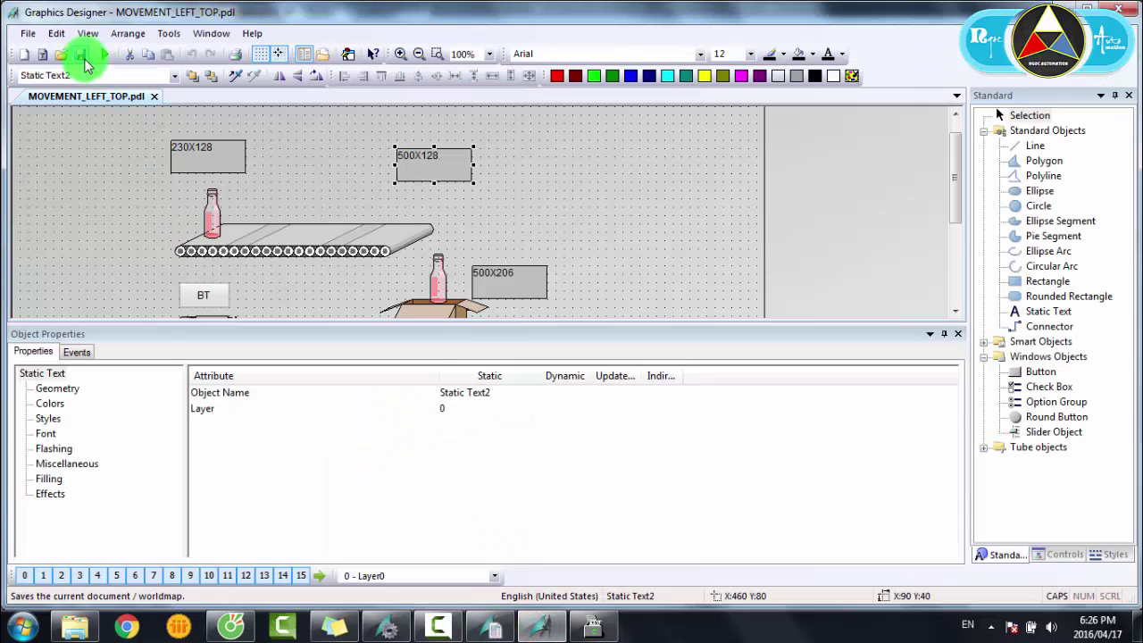
pyautogui.click(432, 168)
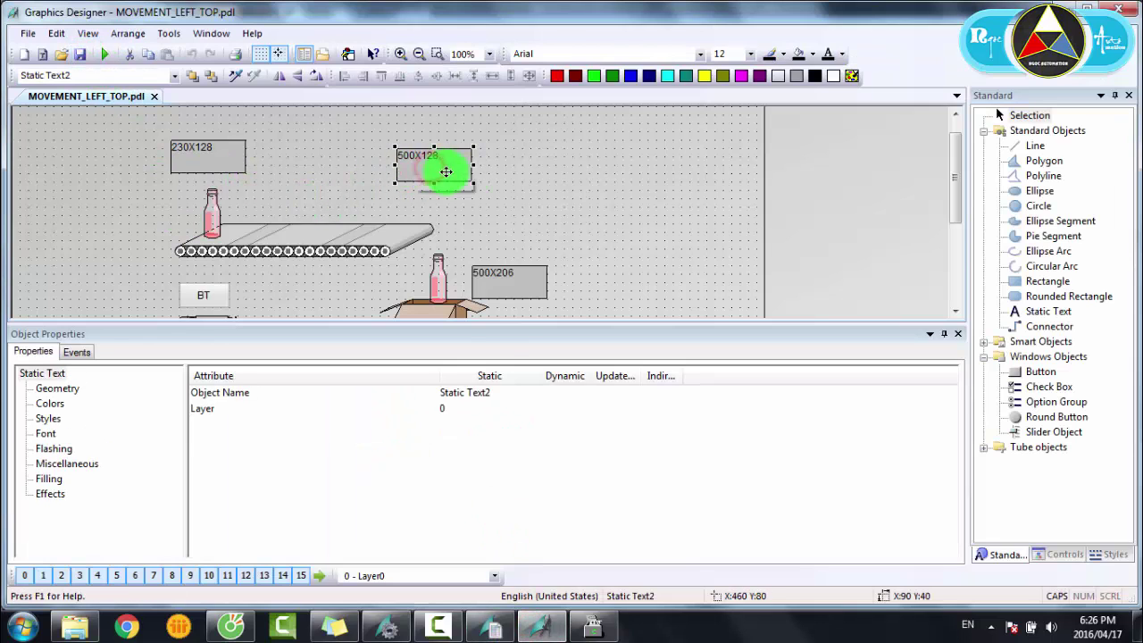
pyautogui.moveTo(445, 153); pyautogui.dragTo(456, 158)
pyautogui.click(188, 148)
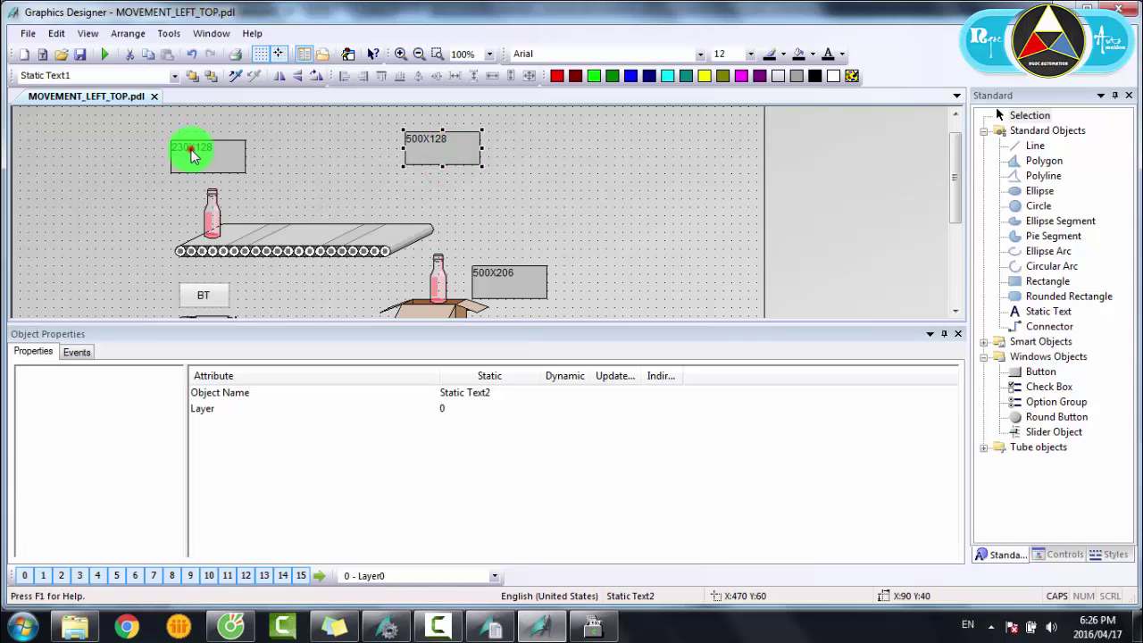
pyautogui.scroll(1, 360, 186)
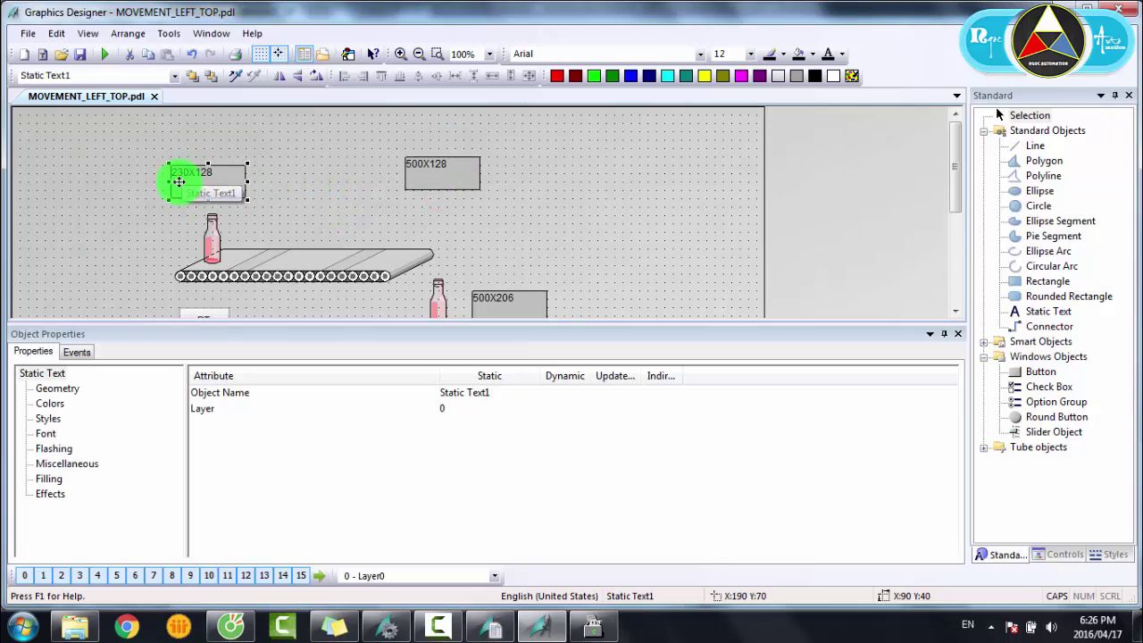
pyautogui.click(957, 334)
pyautogui.click(514, 306)
pyautogui.press('Delete')
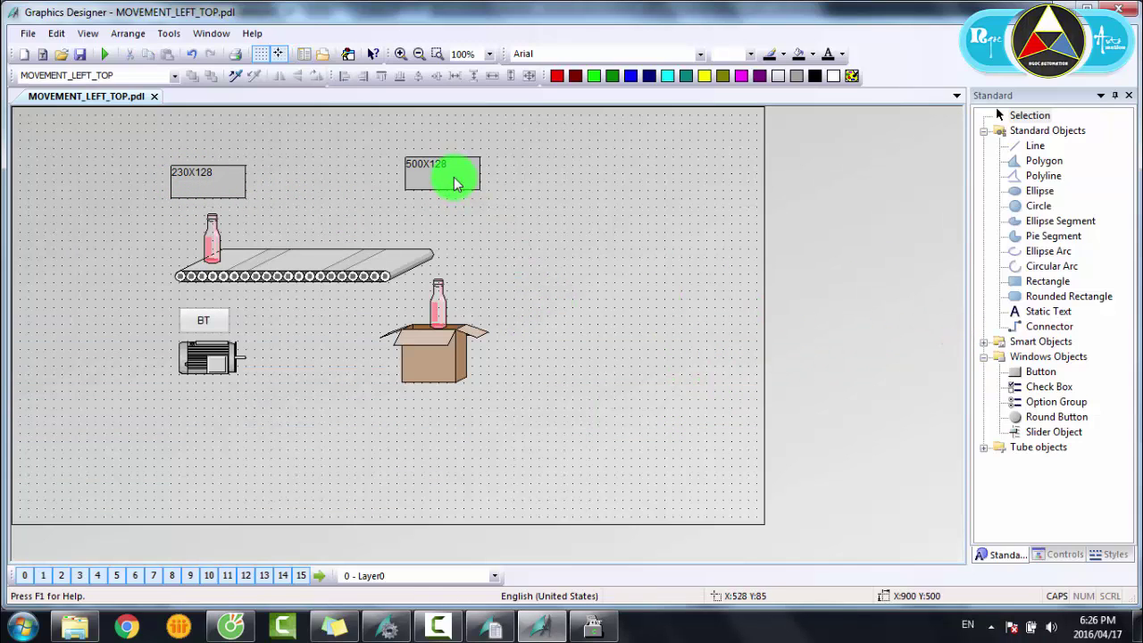
pyautogui.click(452, 176)
pyautogui.press('Delete')
pyautogui.click(173, 177)
pyautogui.press('Delete')
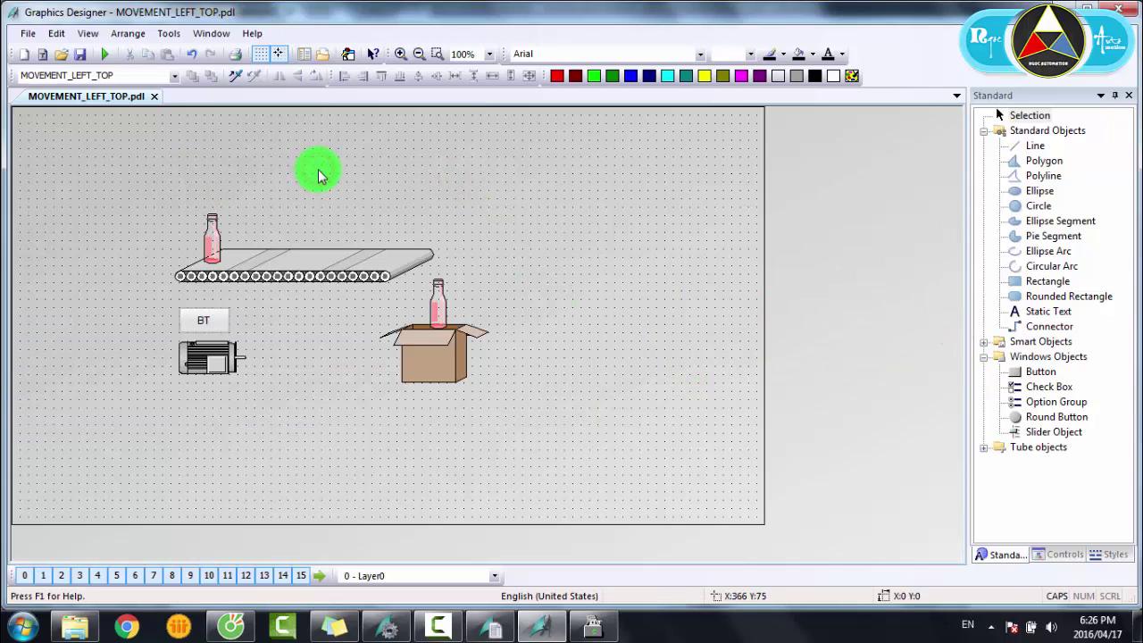
# Step: Enable Global Script Runtime in the project computer's startup settings in WinCC Explorer
pyautogui.click(388, 626)
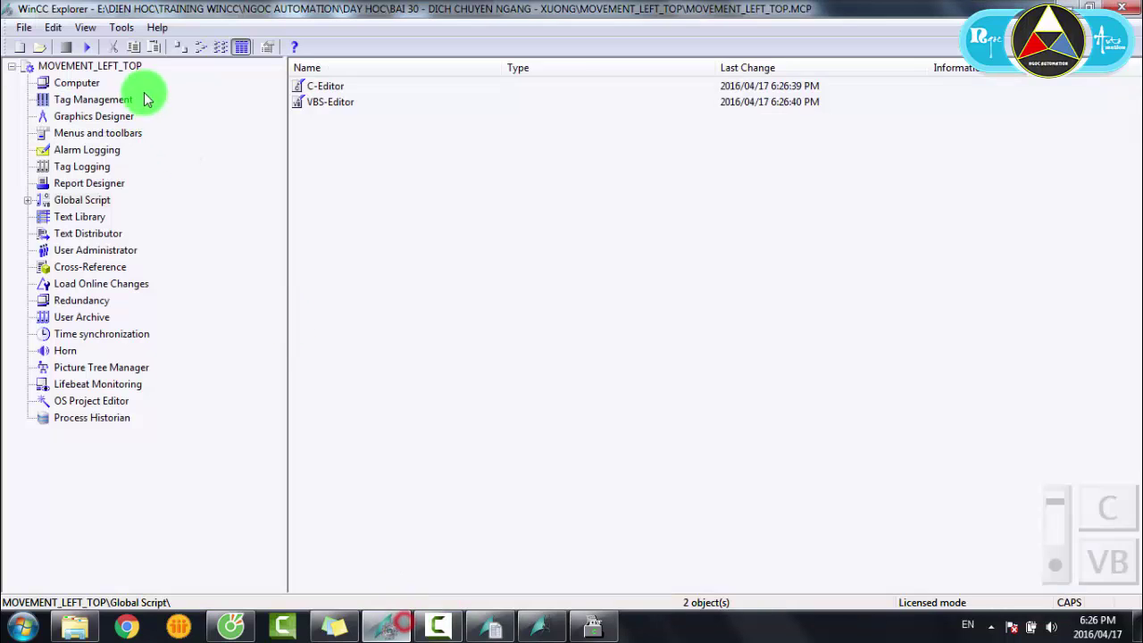
pyautogui.click(78, 84)
pyautogui.rightClick(81, 85)
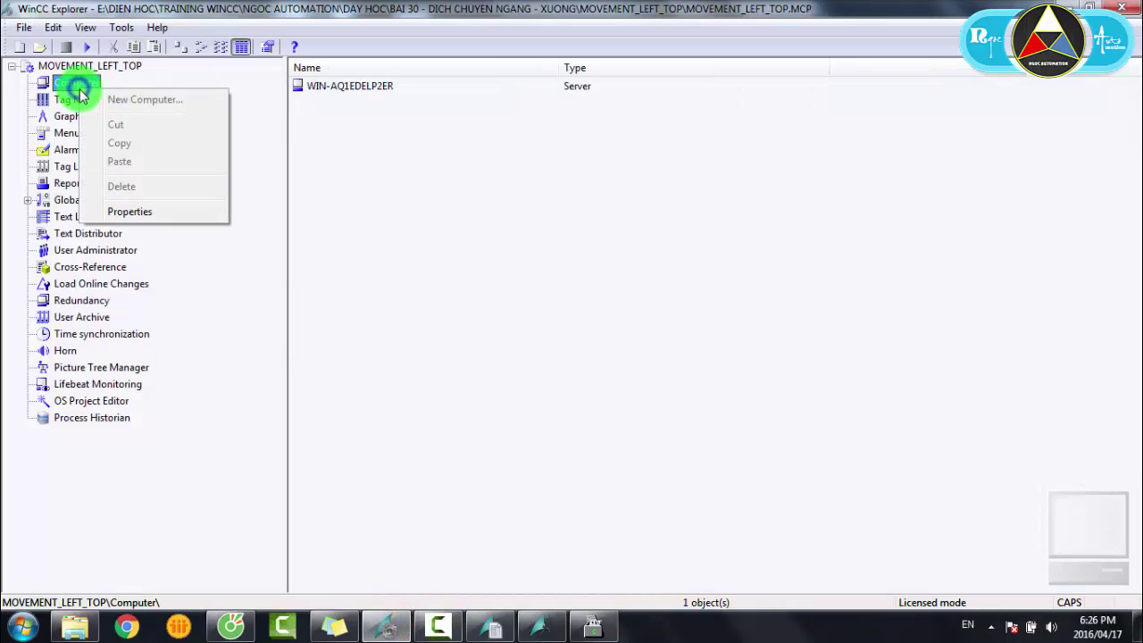
pyautogui.click(127, 211)
pyautogui.click(681, 350)
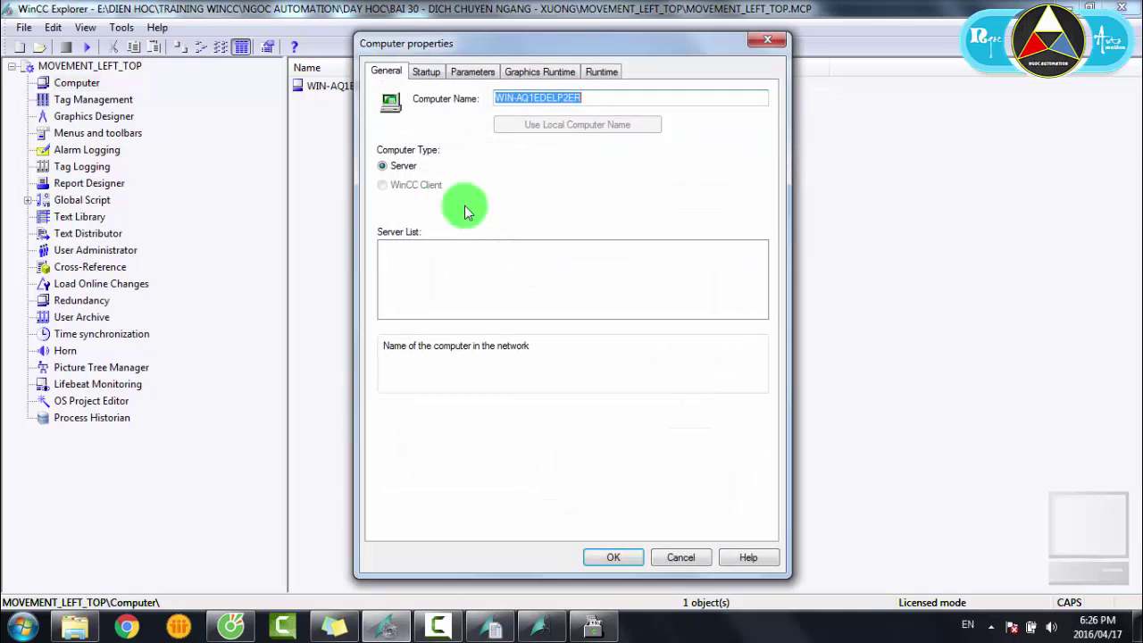
pyautogui.click(427, 73)
pyautogui.click(384, 114)
pyautogui.click(602, 572)
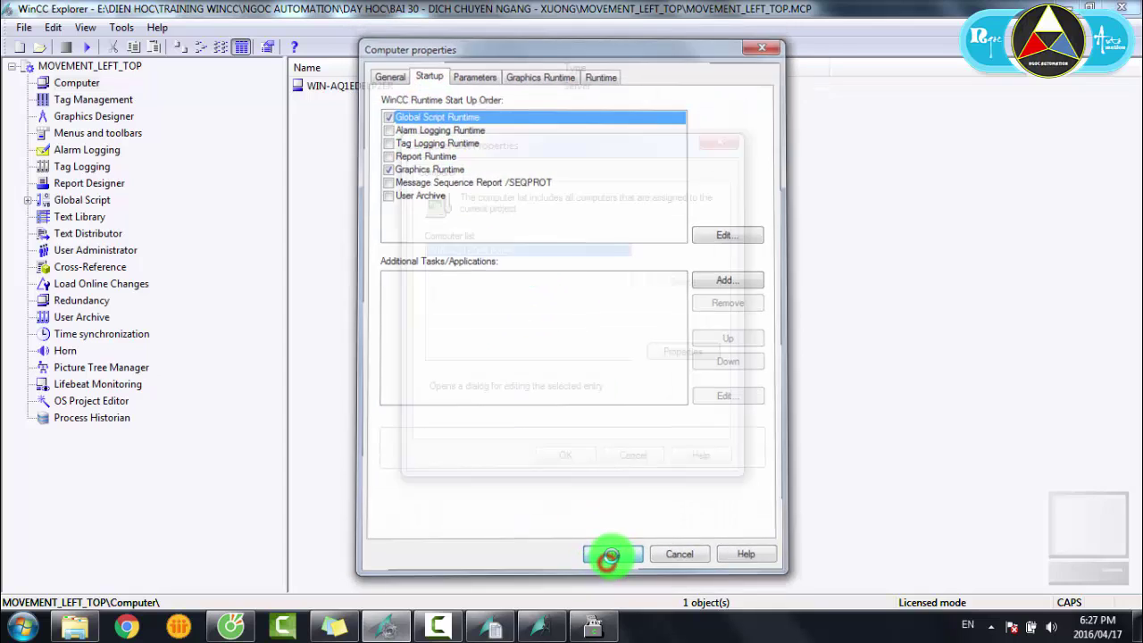
pyautogui.click(579, 454)
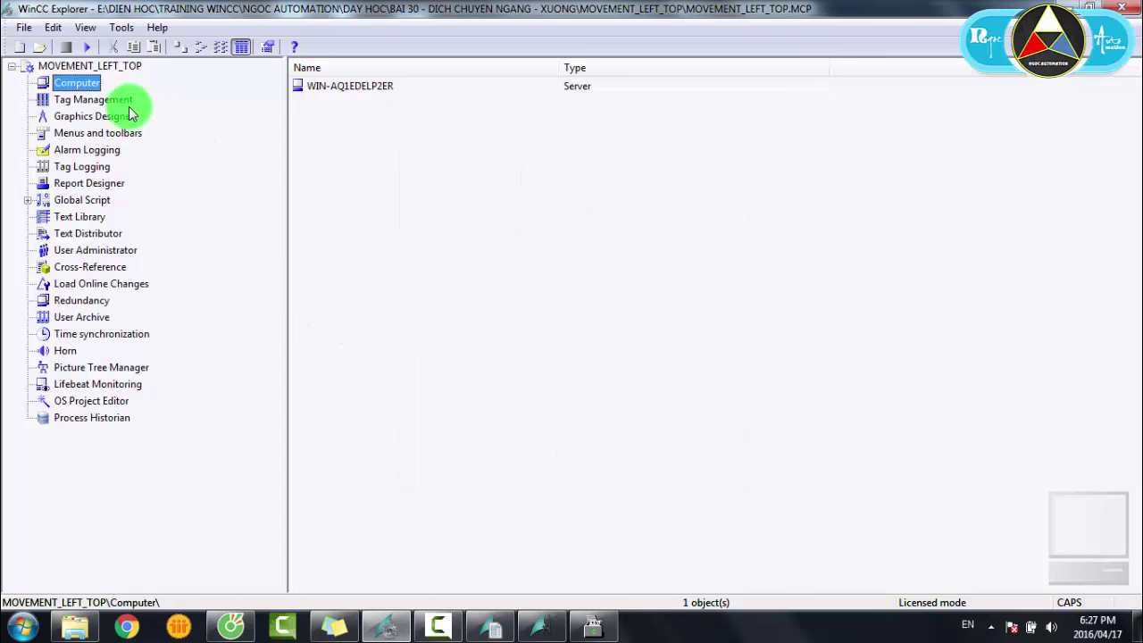
# Step: Activate the project's runtime and select MOVEMENT_LEFT_TOP.pdl as the start picture
pyautogui.click(88, 50)
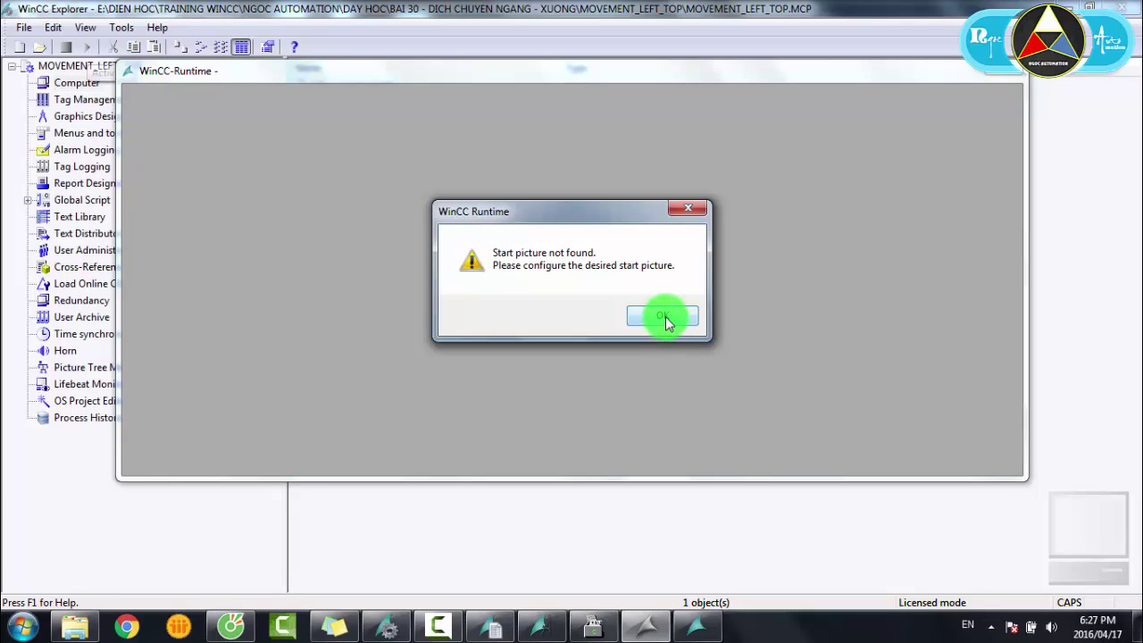
pyautogui.click(663, 317)
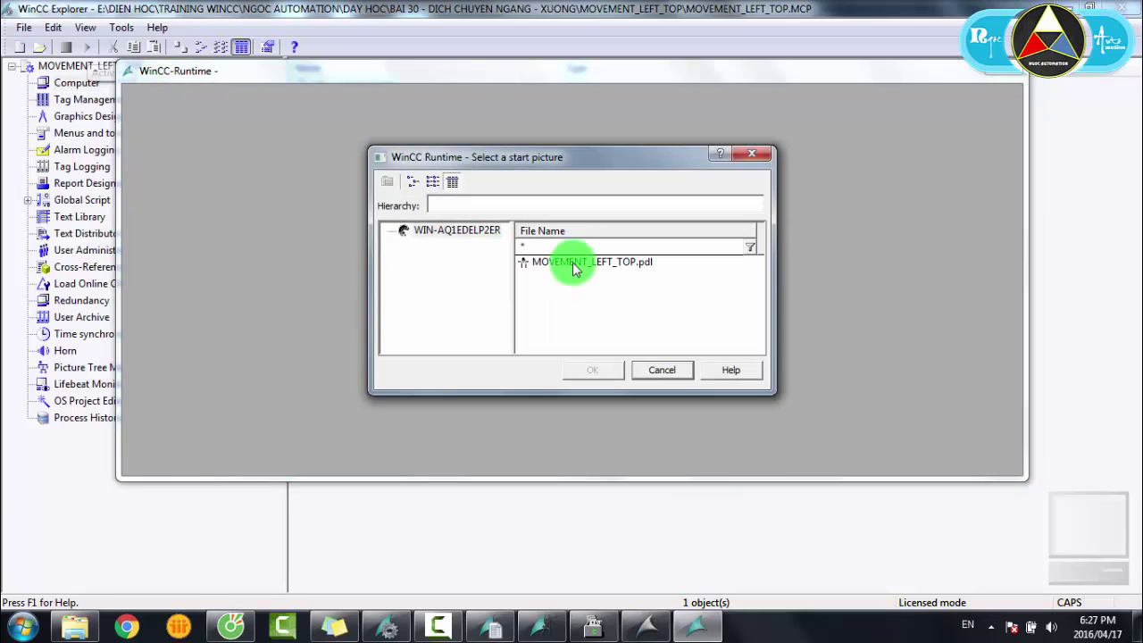
pyautogui.doubleClick(573, 262)
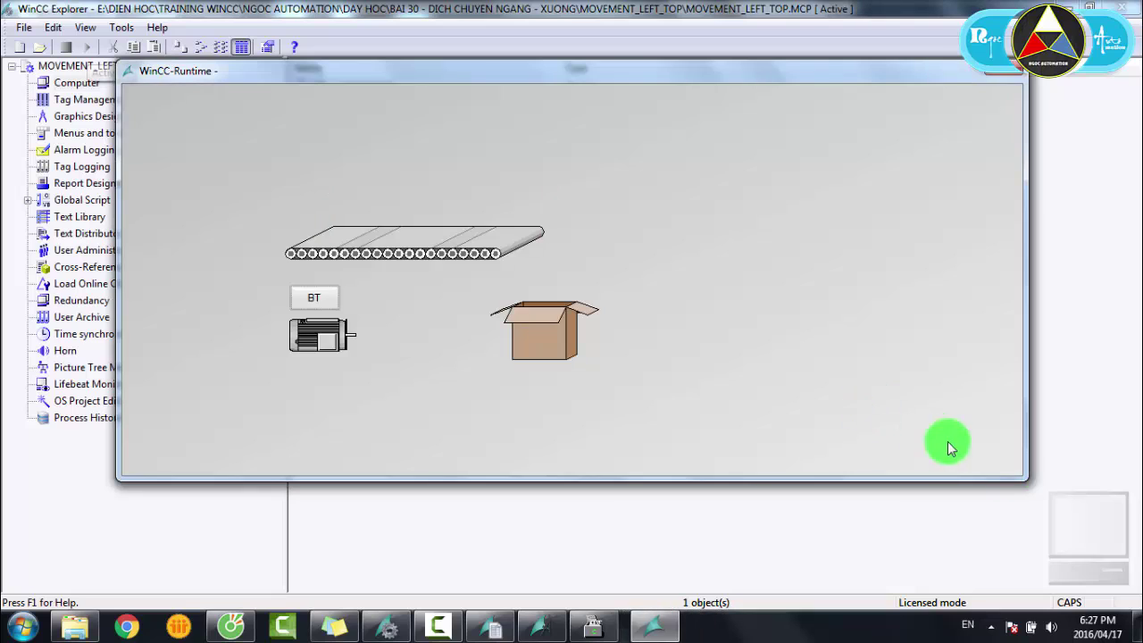
# Step: Narrow and reposition the WinCC-Runtime window, and switch on the conveyor with BT to test the bottle movement
pyautogui.moveTo(1024, 477); pyautogui.dragTo(705, 484)
pyautogui.moveTo(435, 73); pyautogui.dragTo(628, 78)
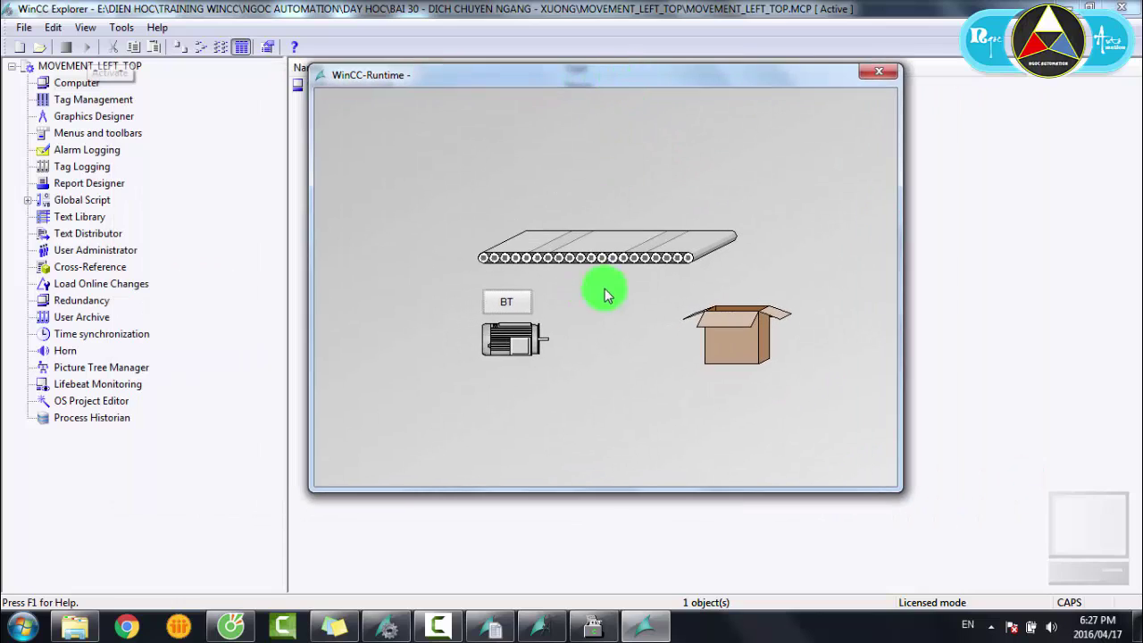
pyautogui.click(517, 304)
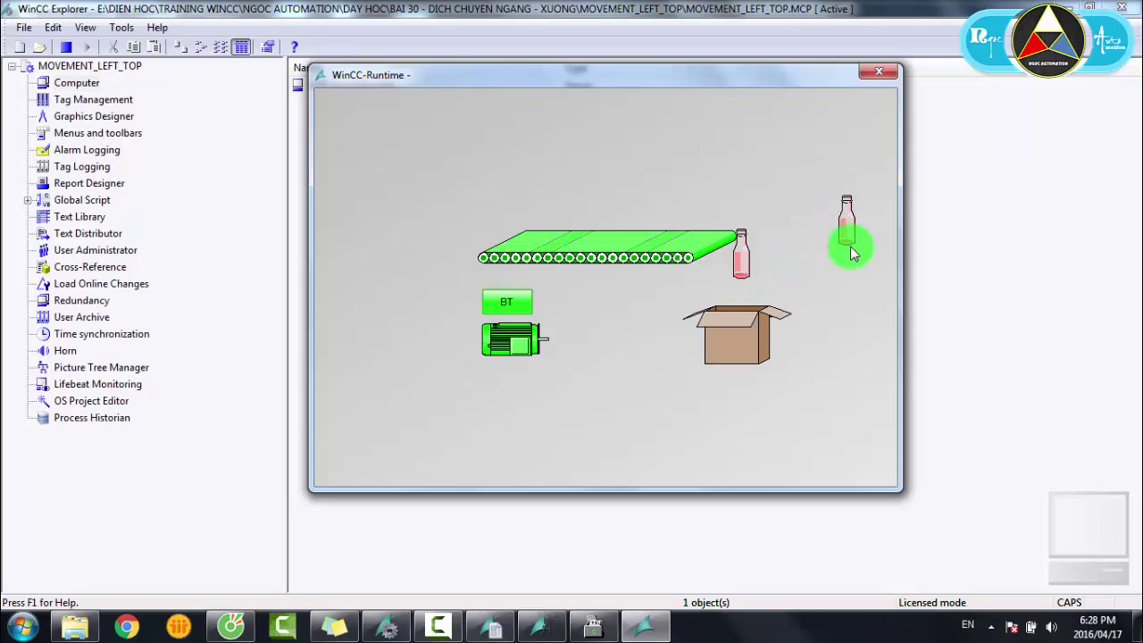
# Step: Switch to Global Script C and examine the SPX>=500 and SPY>=206 conditions and their SetTagBit statements in the SIMULATE_SP action
pyautogui.click(597, 627)
pyautogui.click(394, 298)
pyautogui.scroll(1, 393, 295)
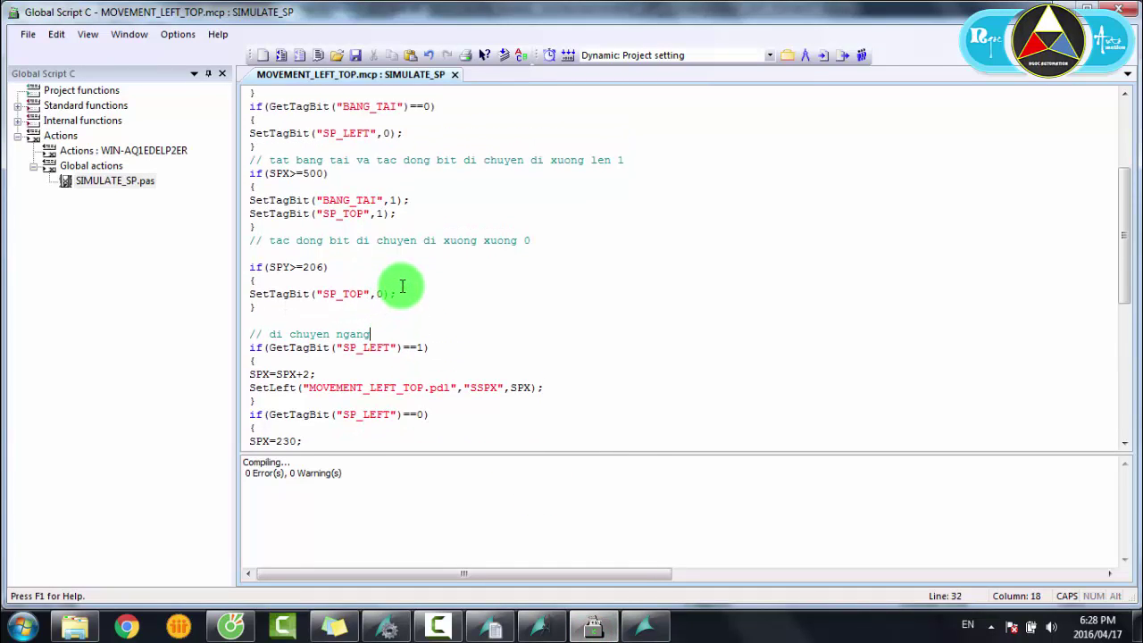
pyautogui.scroll(4, 402, 285)
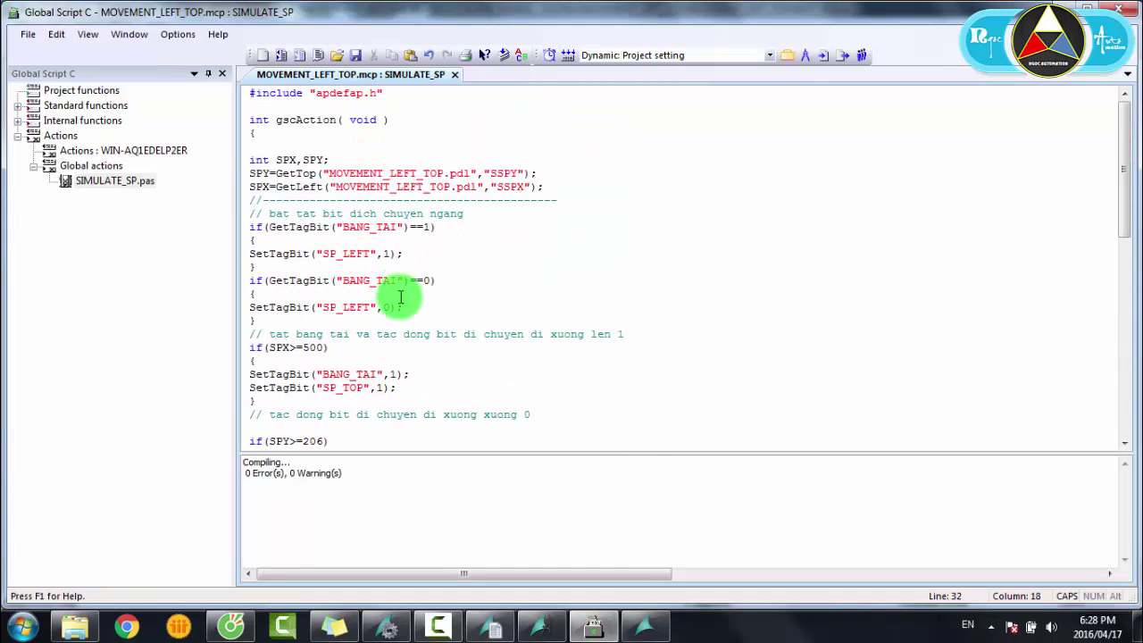
pyautogui.scroll(-3, 404, 375)
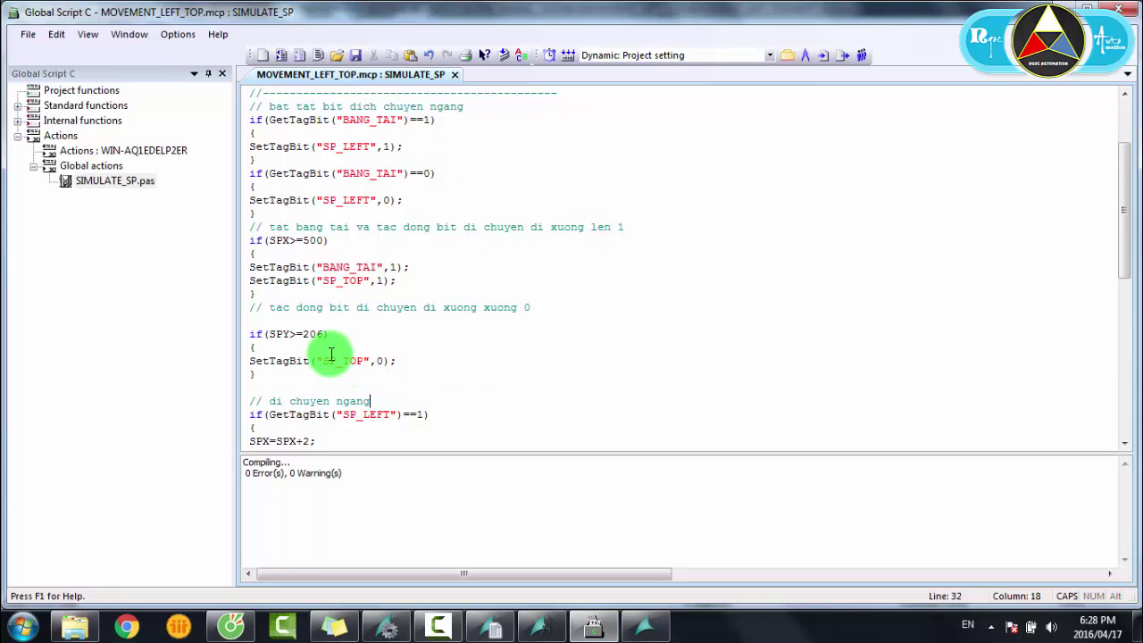
pyautogui.click(275, 359)
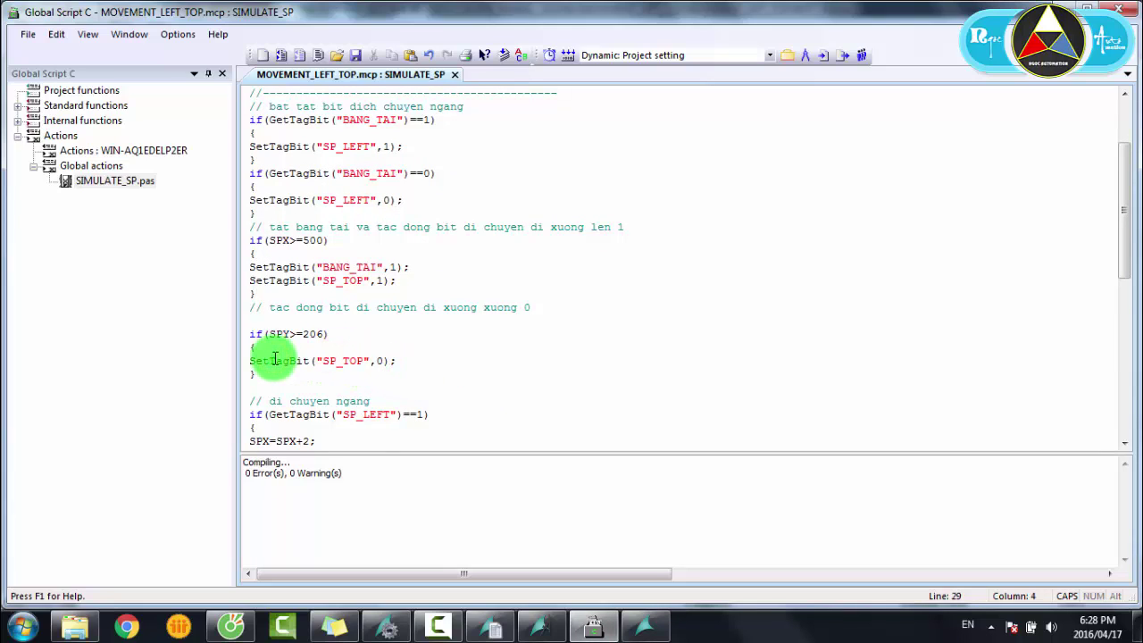
pyautogui.scroll(2, 343, 326)
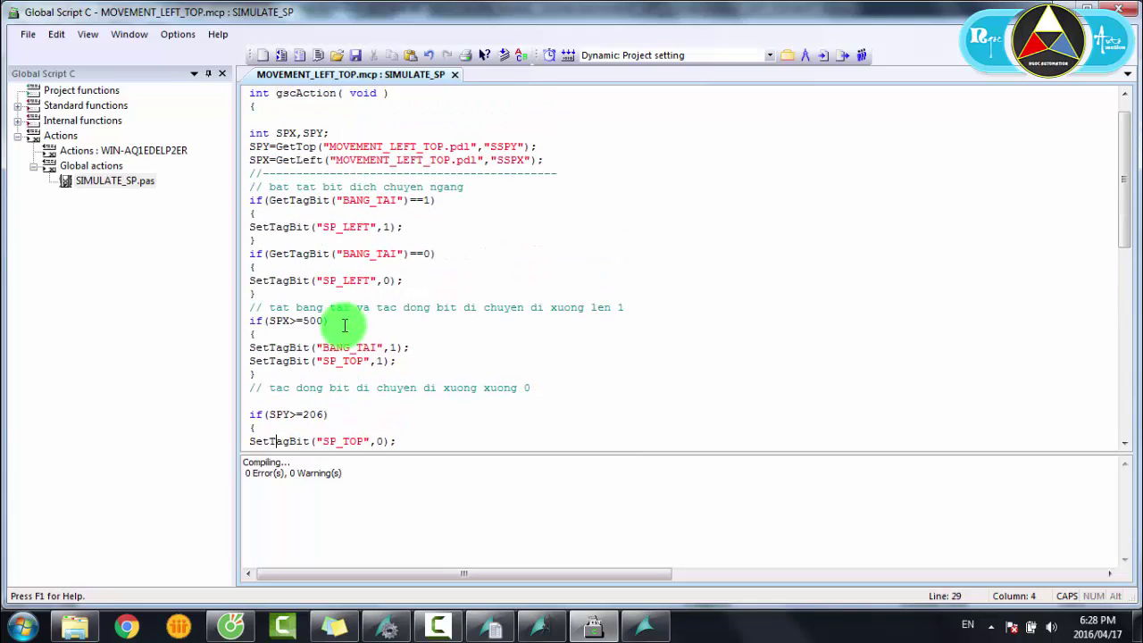
pyautogui.click(297, 321)
pyautogui.click(282, 346)
pyautogui.moveTo(416, 347); pyautogui.dragTo(259, 353)
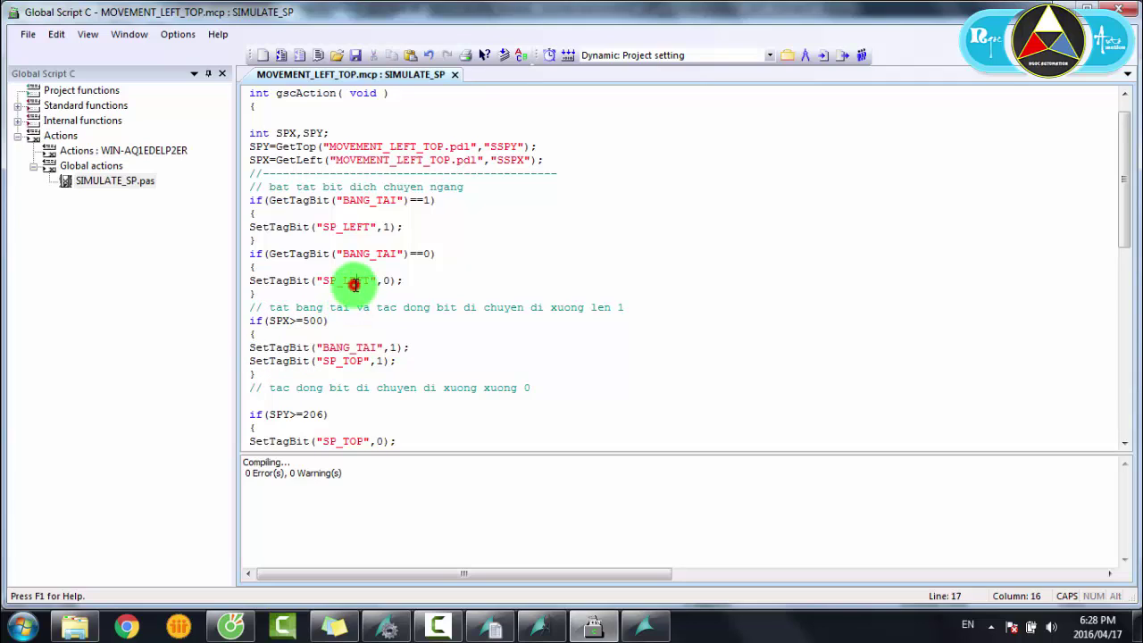
# Step: Copy SetTagBit("SP_LEFT",0); from the BANG_TAI==0 block to below the BANG_TAI line in the SPX>=500 block, then save and recompile
pyautogui.moveTo(409, 280); pyautogui.dragTo(241, 281)
pyautogui.hotkey('ctrl', 'c')
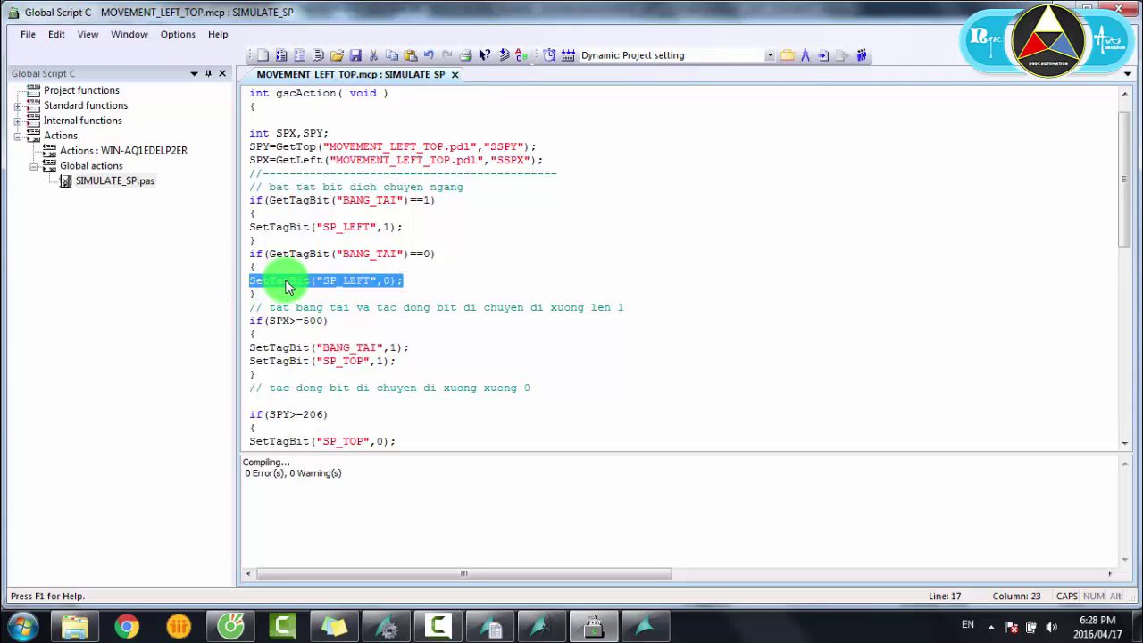
pyautogui.click(416, 347)
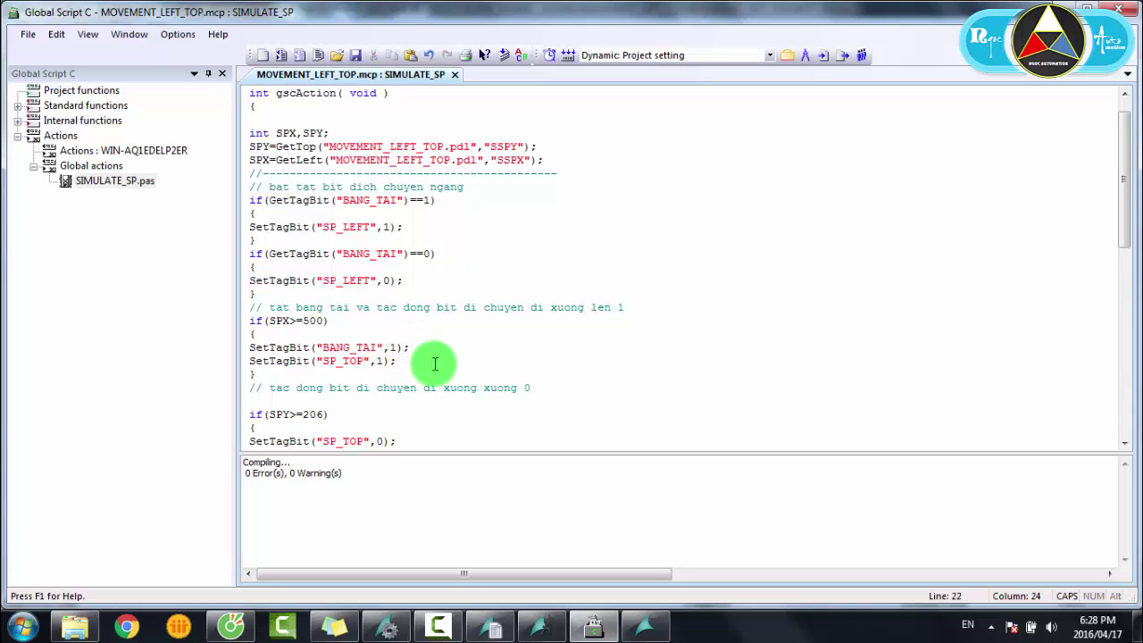
pyautogui.press('Return')
pyautogui.hotkey('ctrl', 'v')
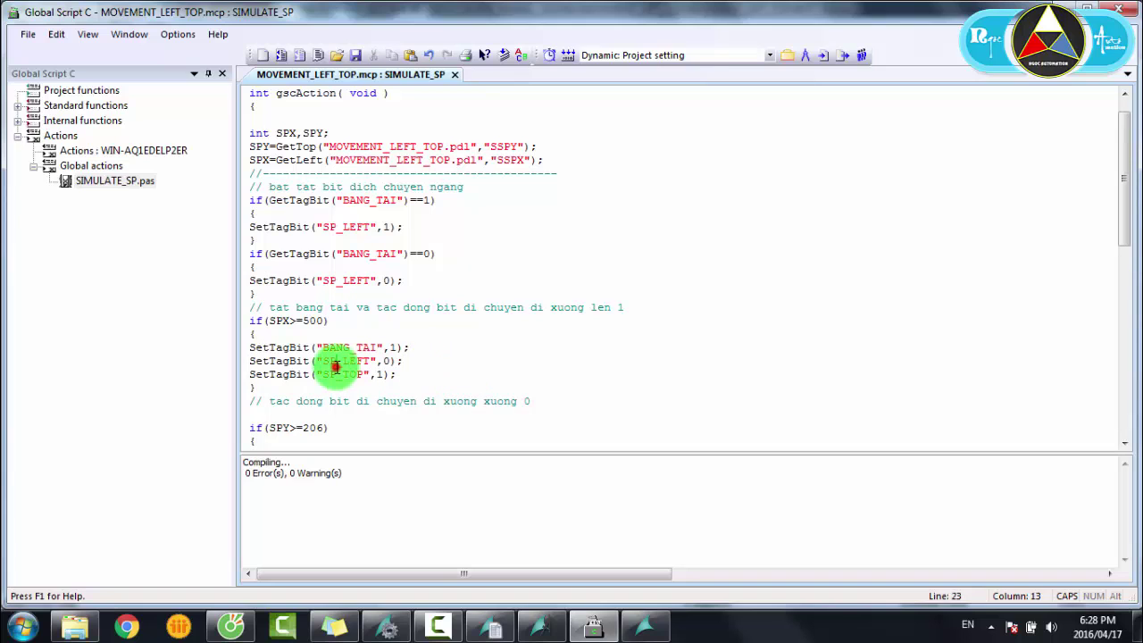
pyautogui.click(417, 361)
pyautogui.moveTo(319, 368); pyautogui.dragTo(253, 363)
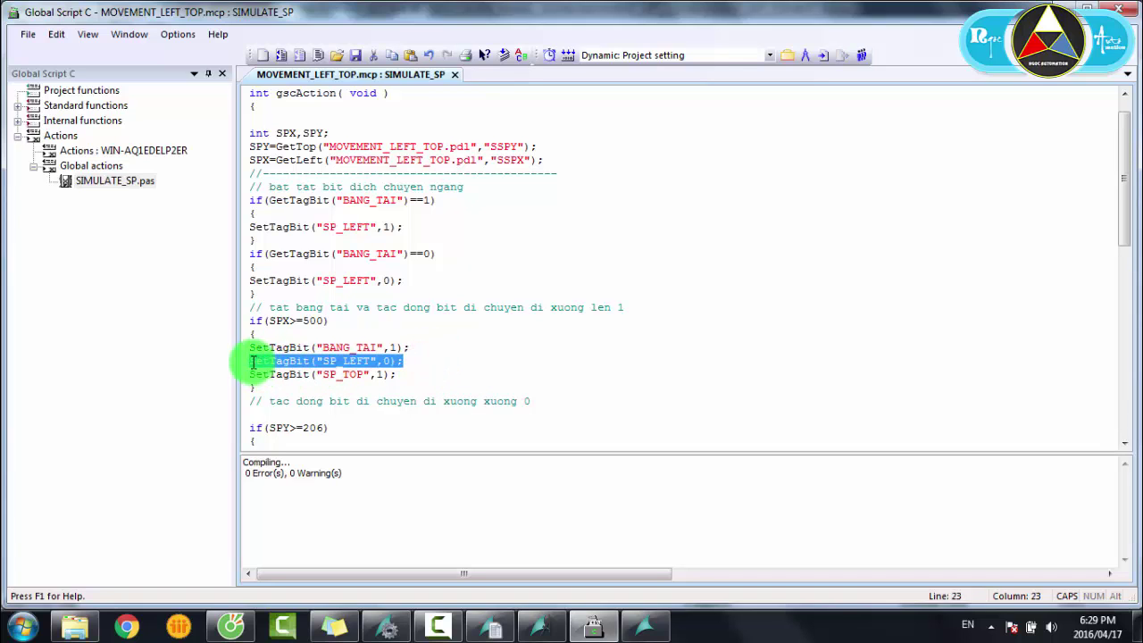
pyautogui.click(355, 55)
pyautogui.click(506, 352)
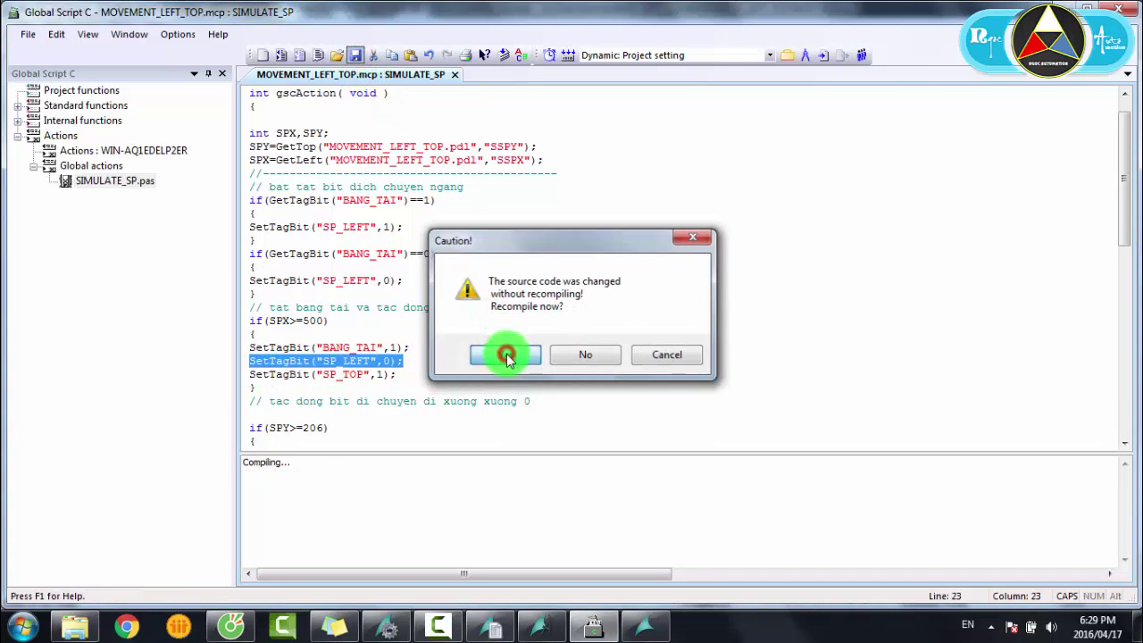
# Step: Review the SPY>=206 condition and the SP_LEFT==0 block with its SPX=230 reset and SetLeft call
pyautogui.click(411, 348)
pyautogui.scroll(-3, 415, 360)
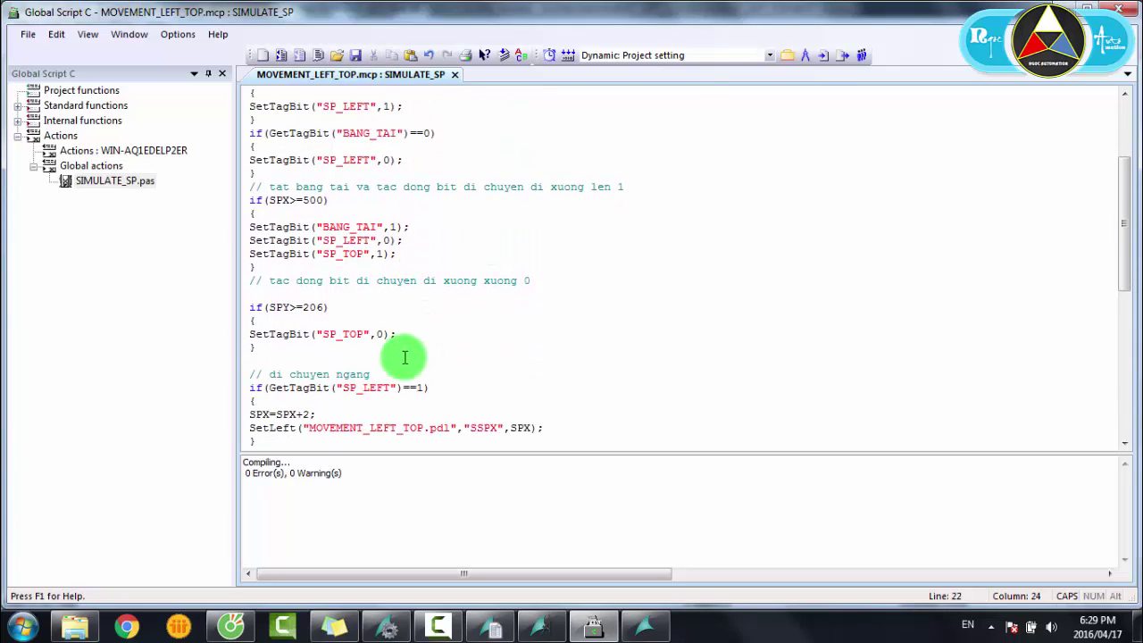
pyautogui.click(291, 307)
pyautogui.scroll(-3, 288, 304)
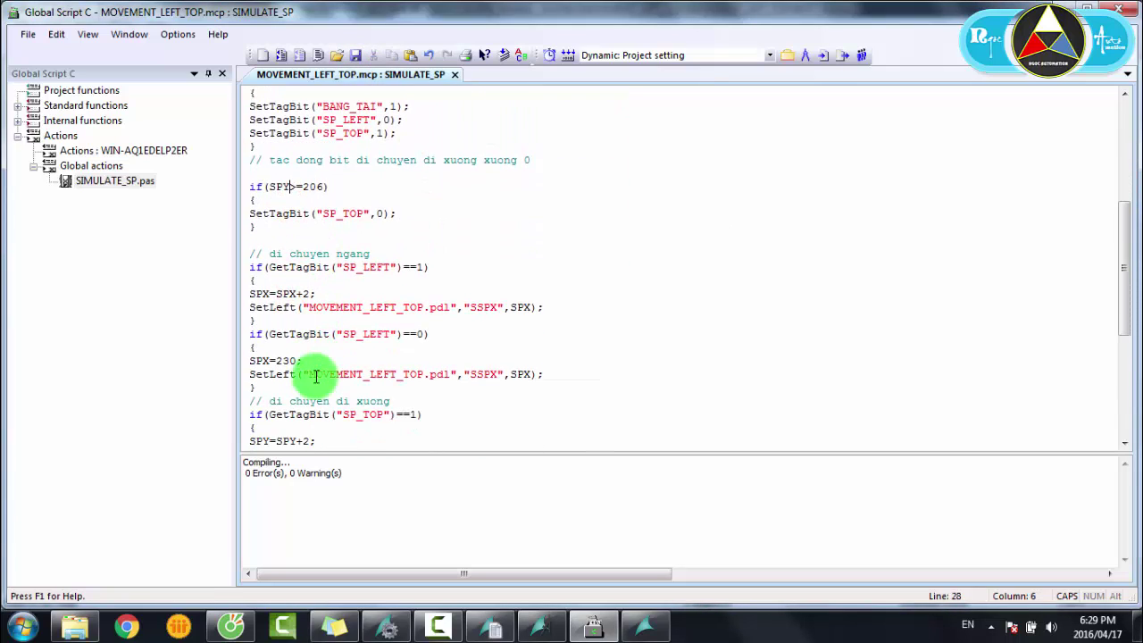
pyautogui.scroll(-3, 316, 376)
pyautogui.click(286, 247)
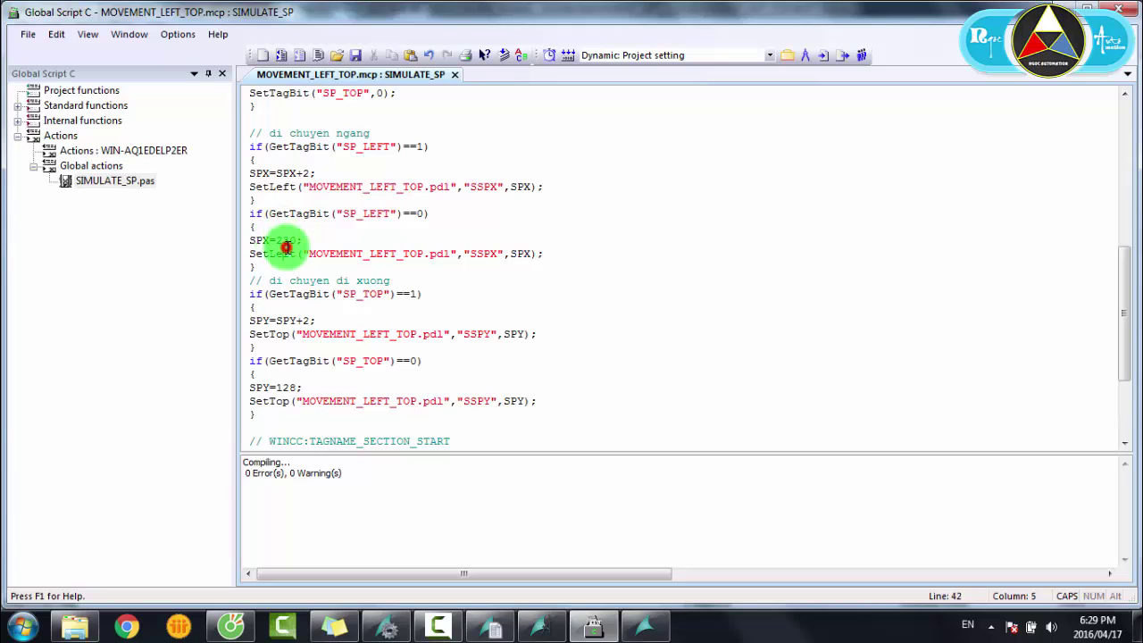
pyautogui.moveTo(329, 215); pyautogui.dragTo(436, 215)
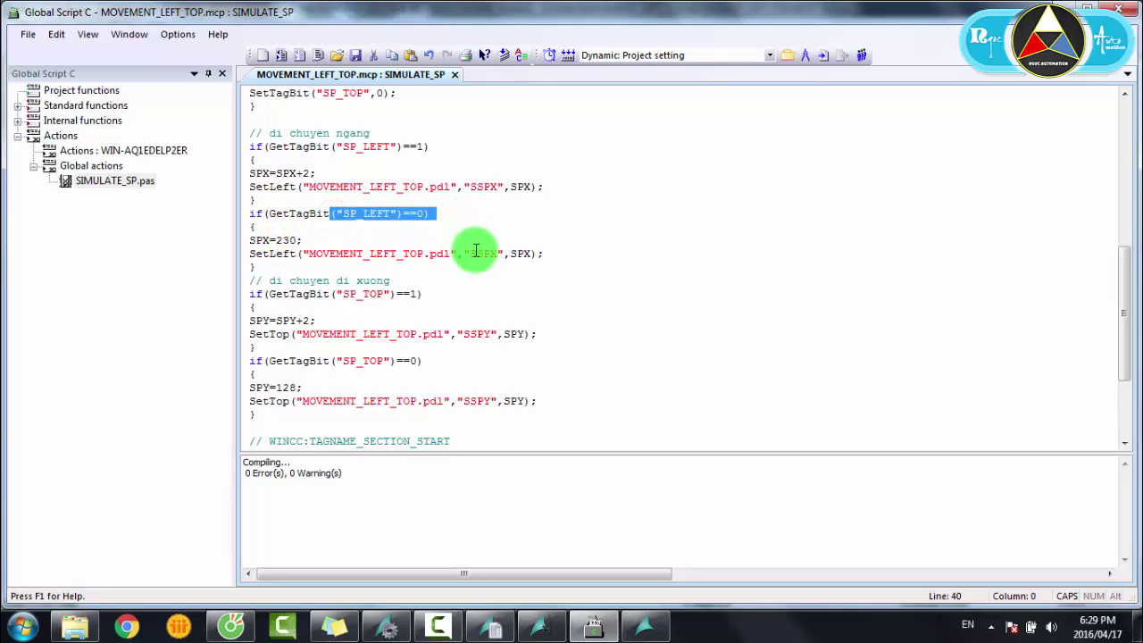
pyautogui.click(472, 252)
pyautogui.keyDown('shift'); pyautogui.click(554, 253); pyautogui.keyUp('shift')
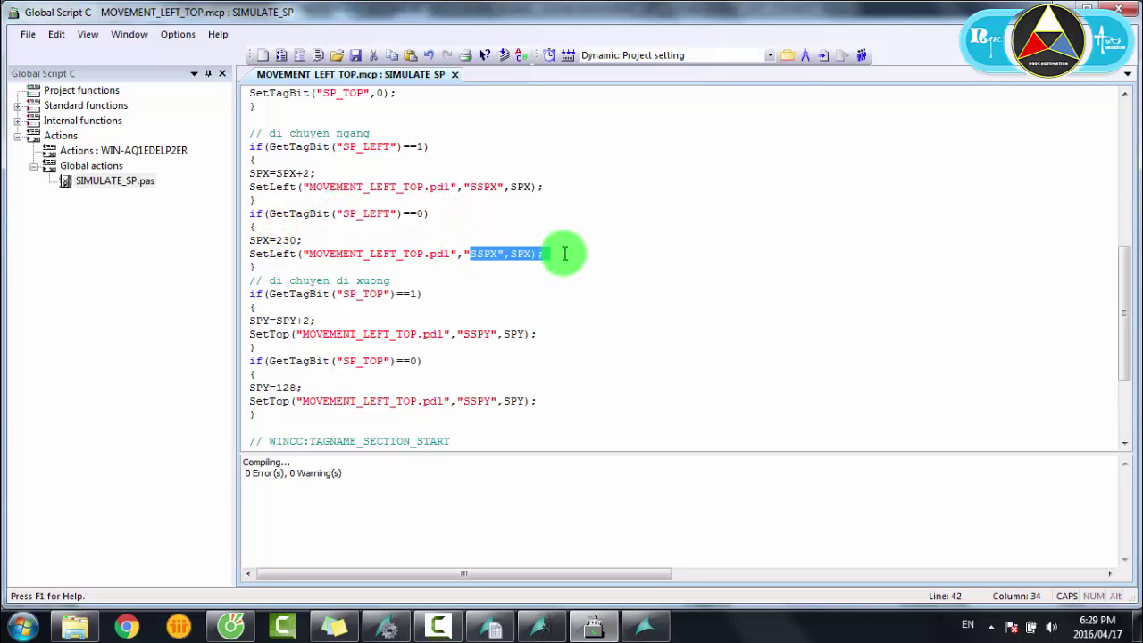
pyautogui.click(284, 243)
# Step: Switch to WinCC-Runtime and toggle the conveyor with BT to retest the bottle movement
pyautogui.click(644, 626)
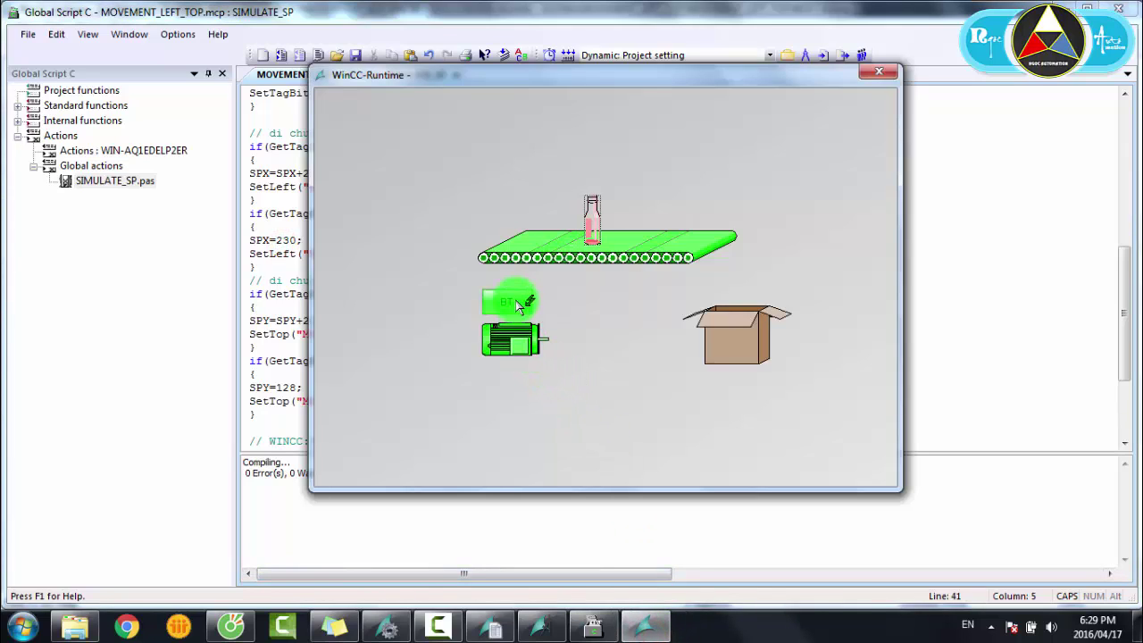
pyautogui.click(659, 190)
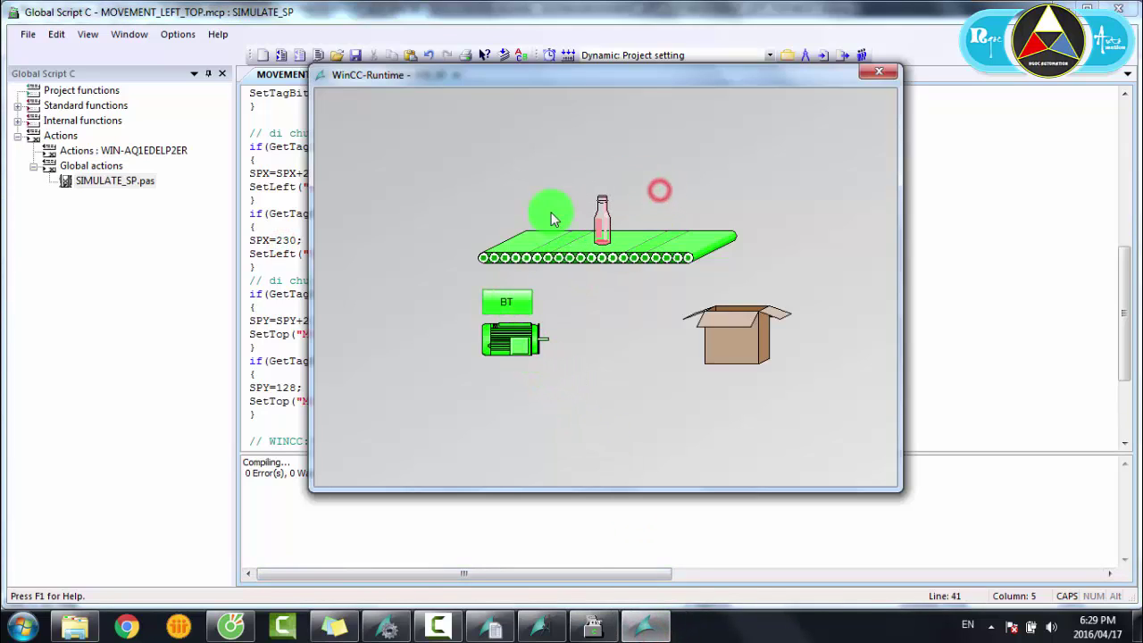
pyautogui.click(511, 303)
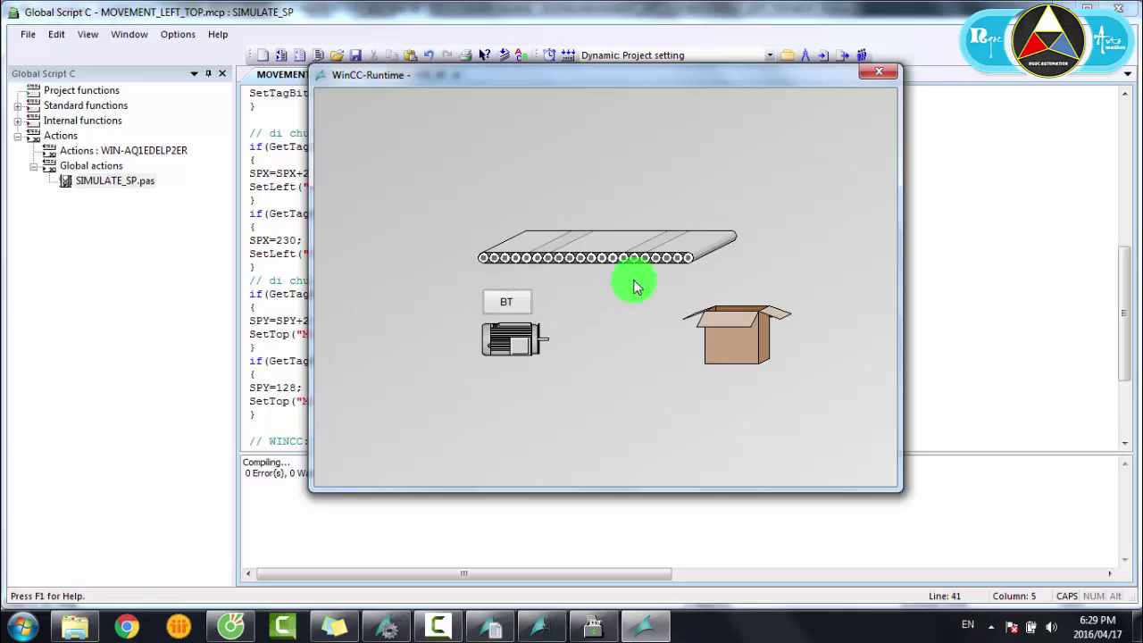
pyautogui.click(521, 312)
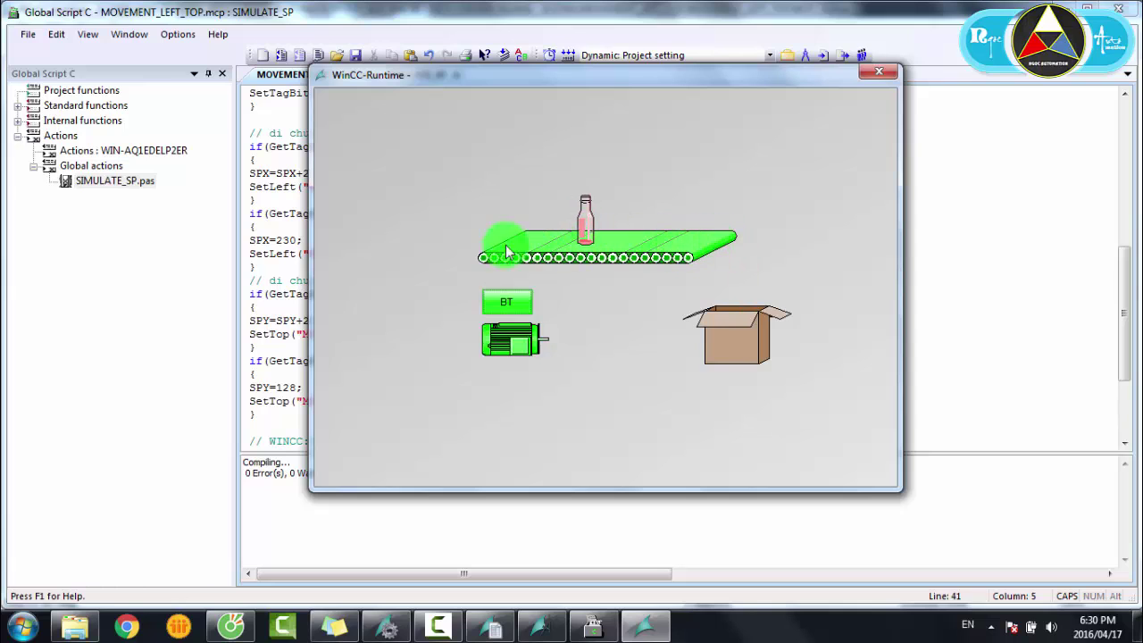
# Step: Set the BANG_TAI tag bit to 0 in the SPX>=500 block of SIMULATE_SP, then save and recompile the action
pyautogui.click(286, 280)
pyautogui.scroll(5, 369, 295)
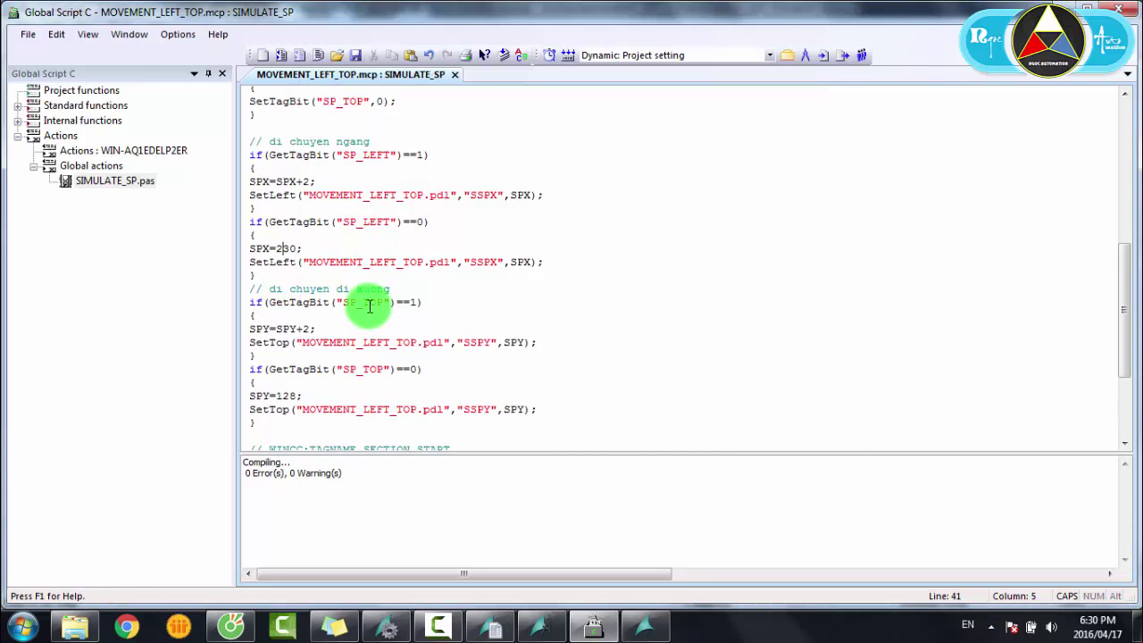
pyautogui.scroll(1, 368, 306)
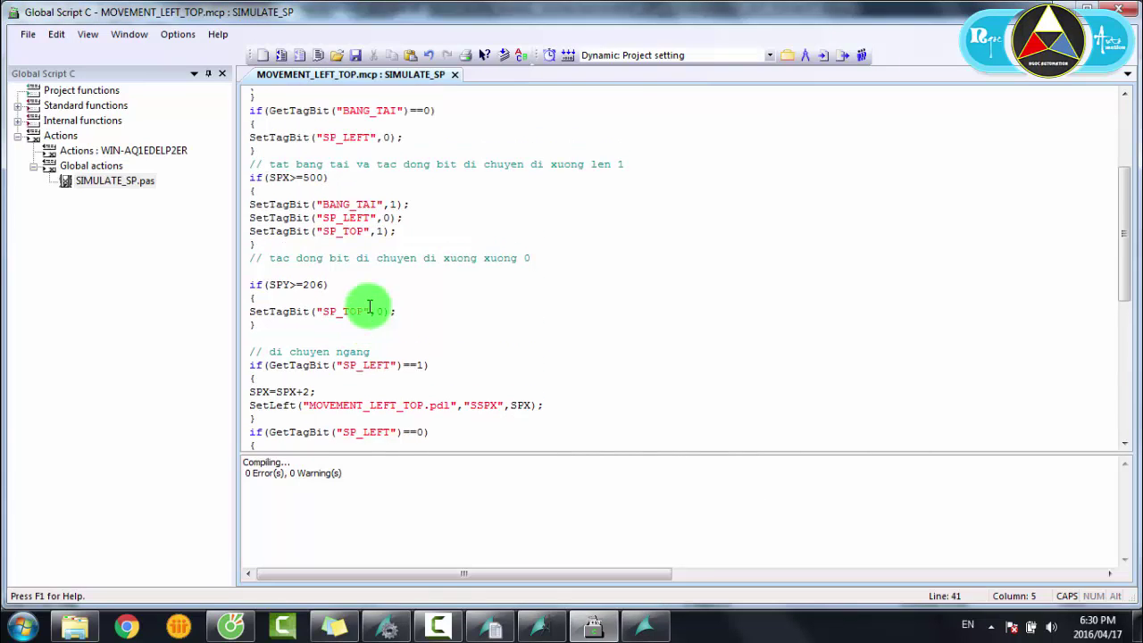
pyautogui.scroll(3, 357, 227)
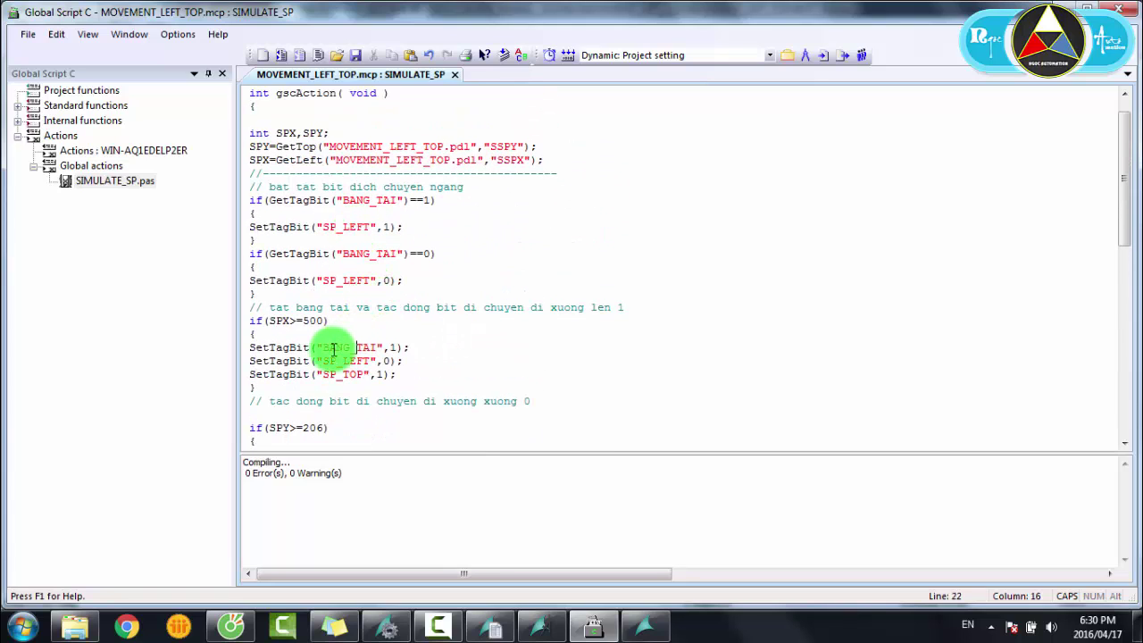
pyautogui.moveTo(250, 347); pyautogui.dragTo(401, 349)
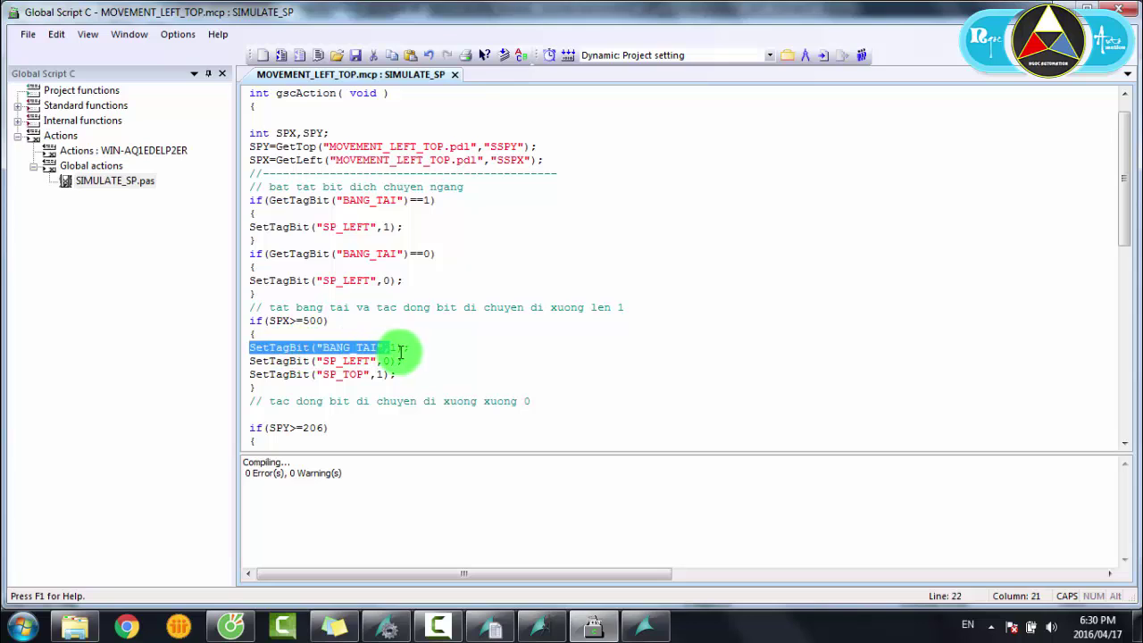
pyautogui.click(390, 348)
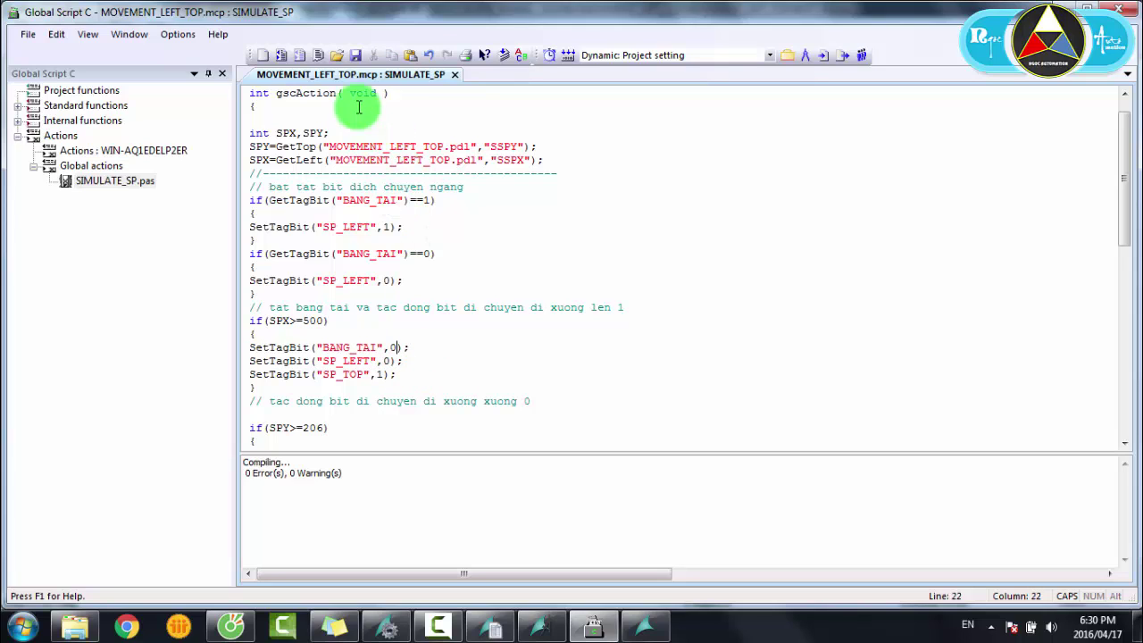
pyautogui.click(354, 54)
pyautogui.click(514, 353)
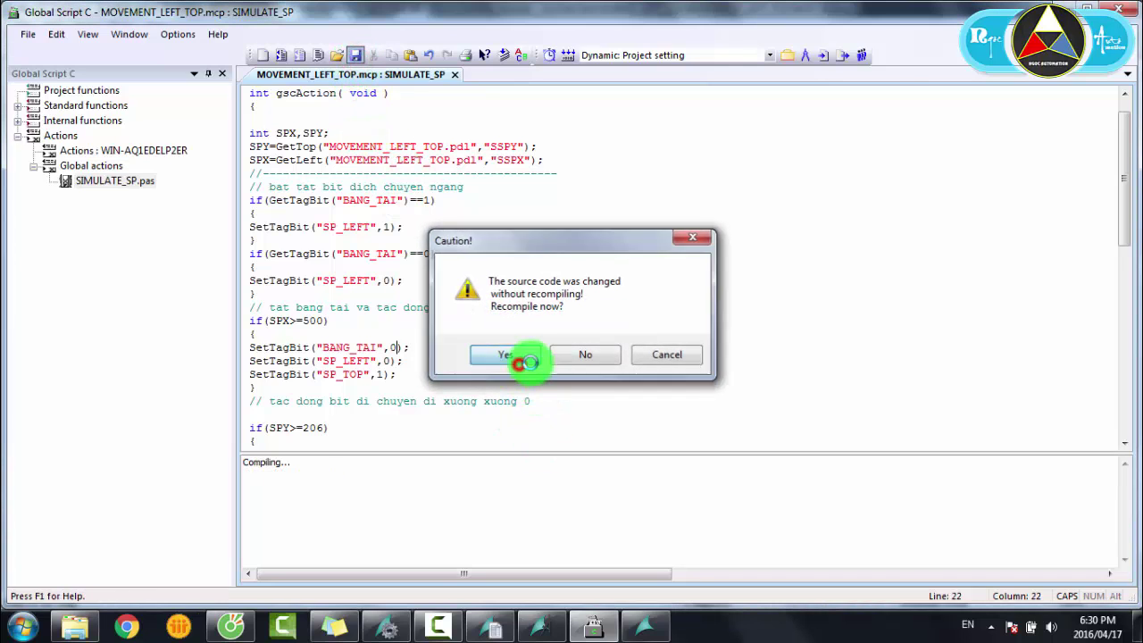
# Step: Delete the SetTagBit("SP_LEFT",0); line from the SPX>=500 block, then save and recompile the action
pyautogui.click(415, 360)
pyautogui.moveTo(415, 360); pyautogui.dragTo(229, 360)
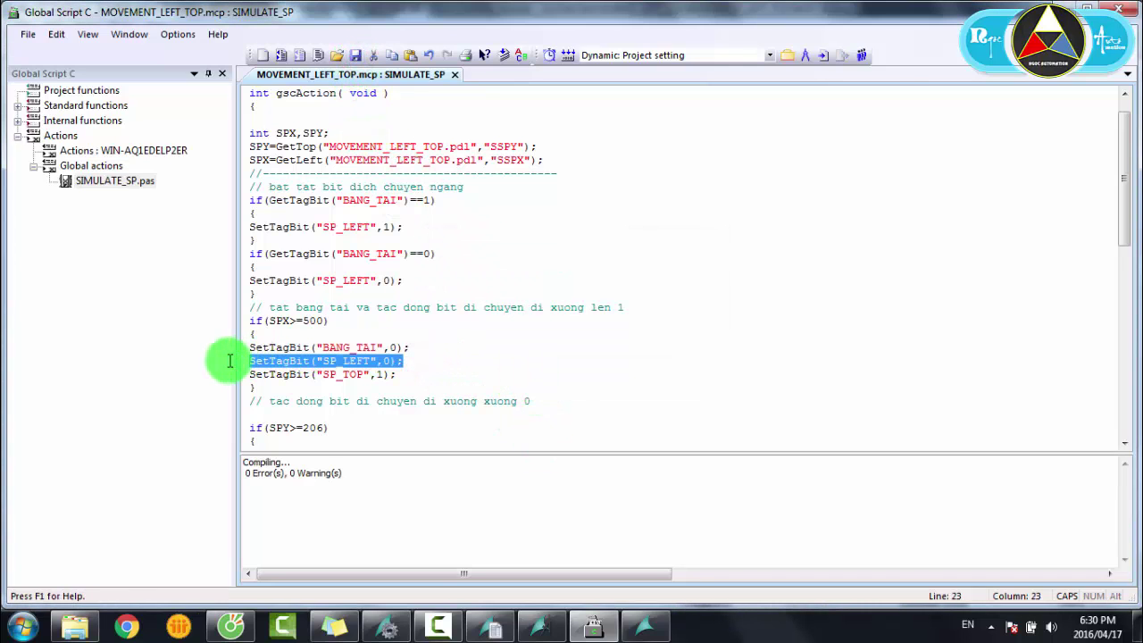
pyautogui.click(403, 358)
pyautogui.moveTo(414, 357); pyautogui.dragTo(234, 354)
pyautogui.press('BackSpace')
pyautogui.press('BackSpace')
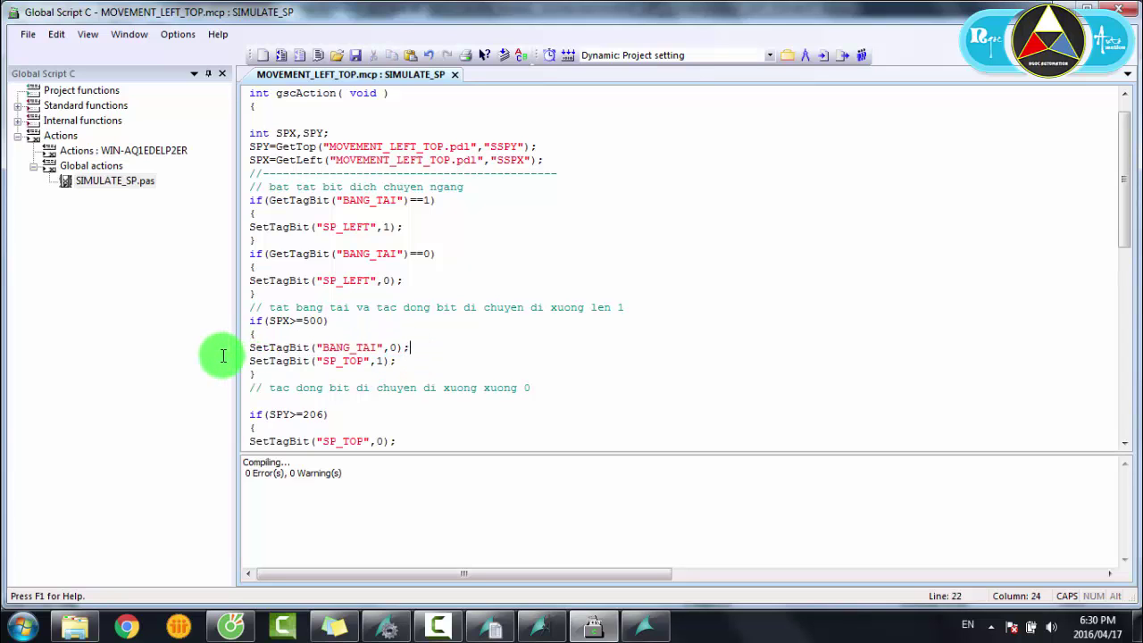
pyautogui.click(358, 58)
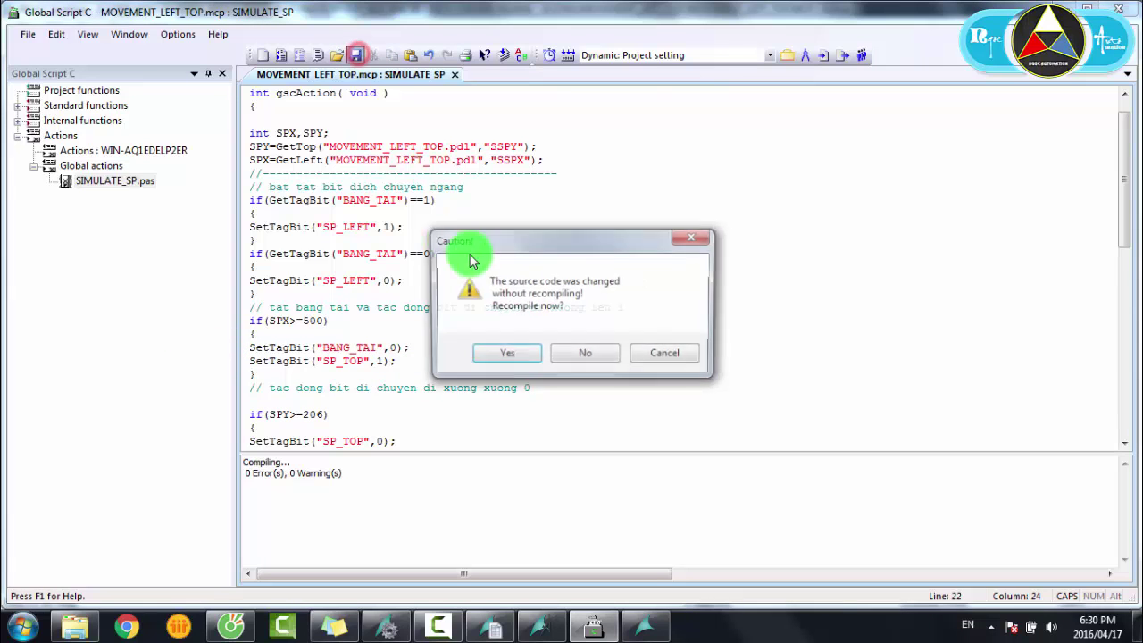
pyautogui.click(510, 356)
# Step: Check the SP_LEFT reset in the BANG_TAI==0 block and rerun the conveyor with BT in WinCC-Runtime to test the bottle's drop
pyautogui.click(394, 347)
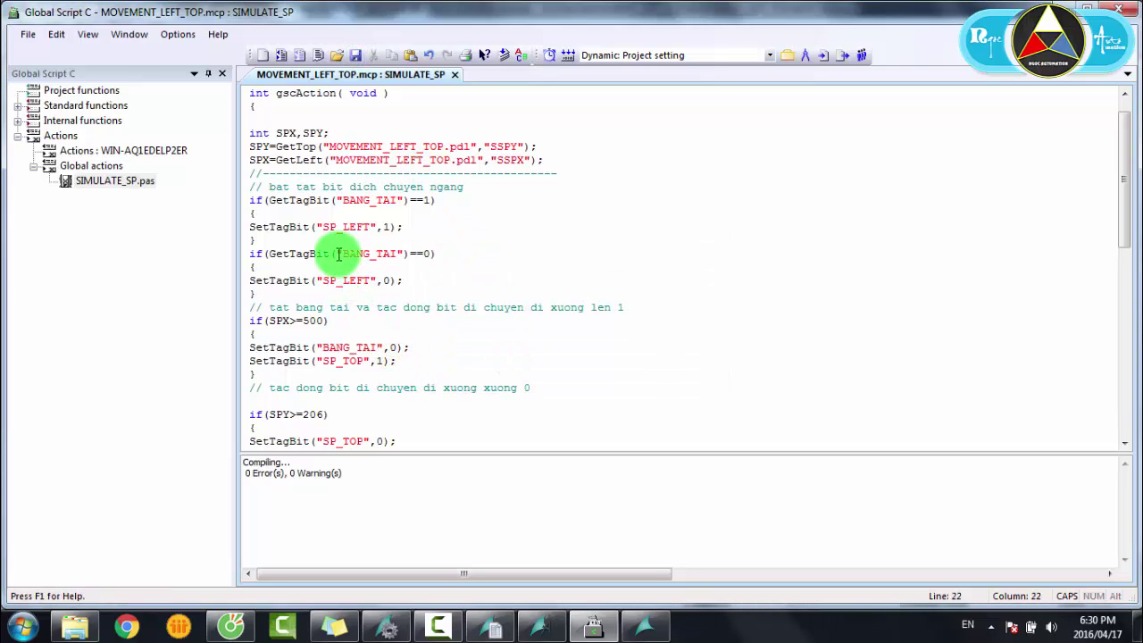
pyautogui.moveTo(338, 280); pyautogui.dragTo(416, 279)
pyautogui.click(643, 625)
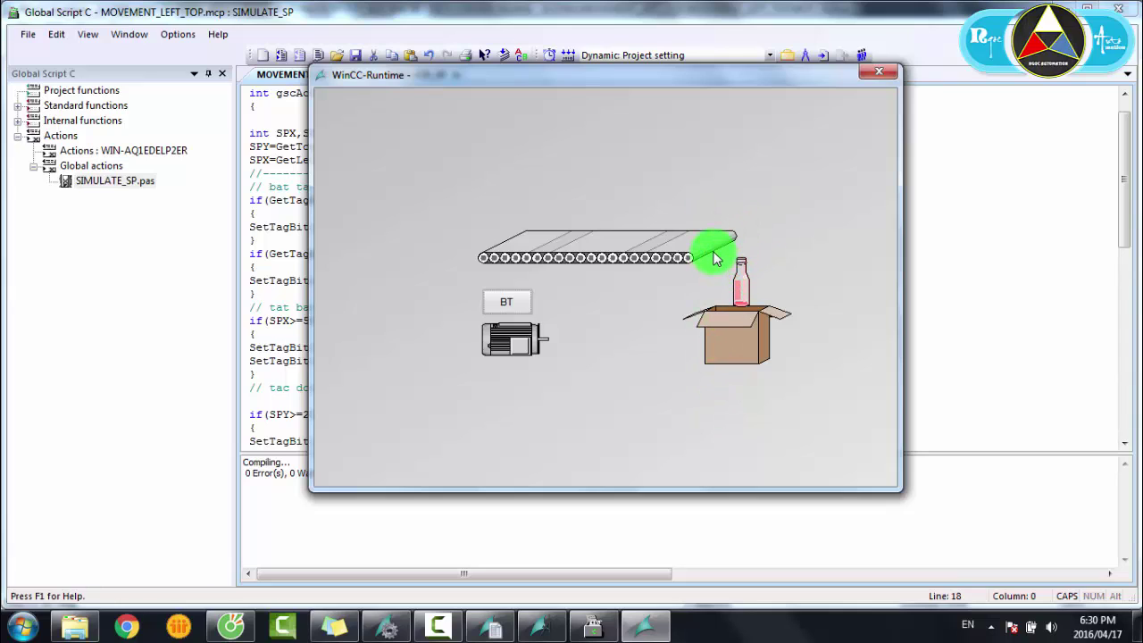
pyautogui.click(512, 304)
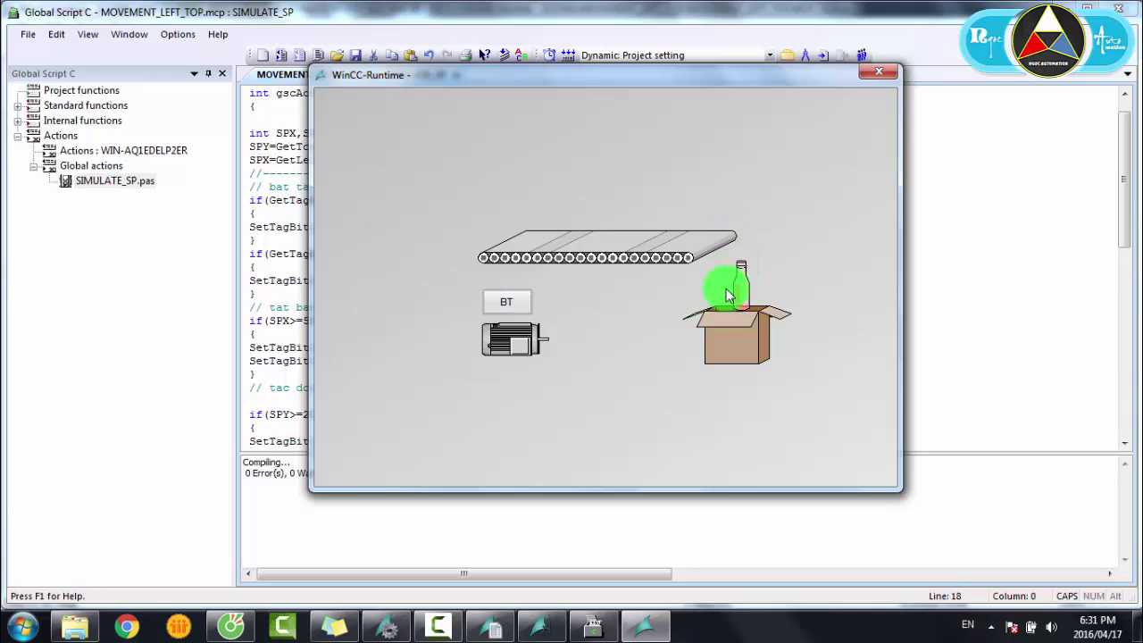
pyautogui.click(515, 304)
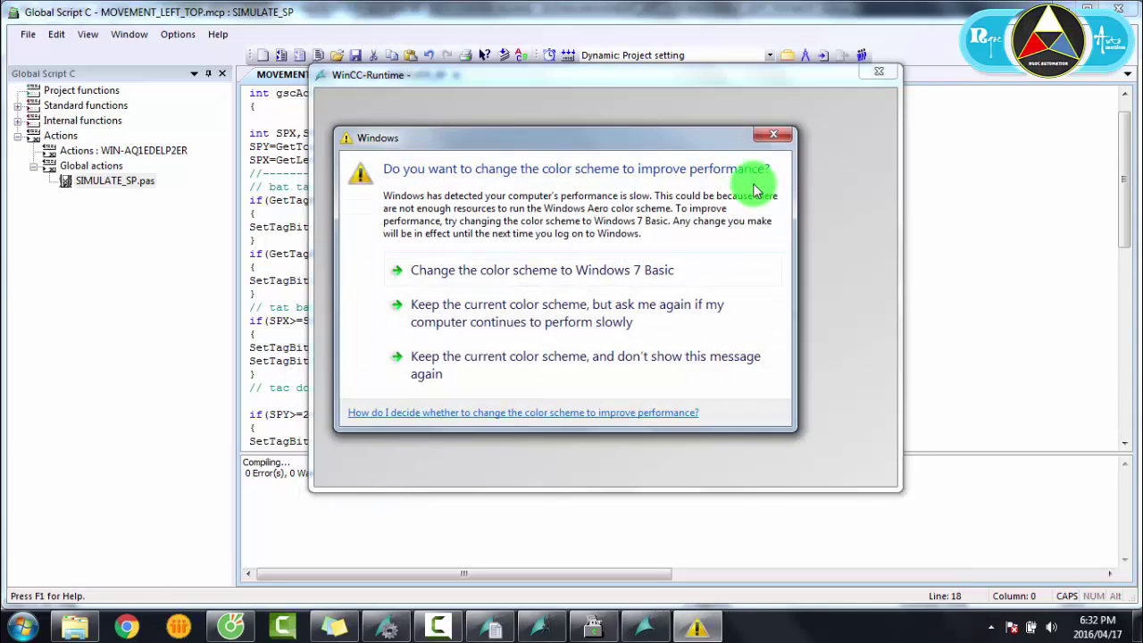
# Step: Dismiss the Windows color scheme prompt and return to WinCC Explorer
pyautogui.click(766, 137)
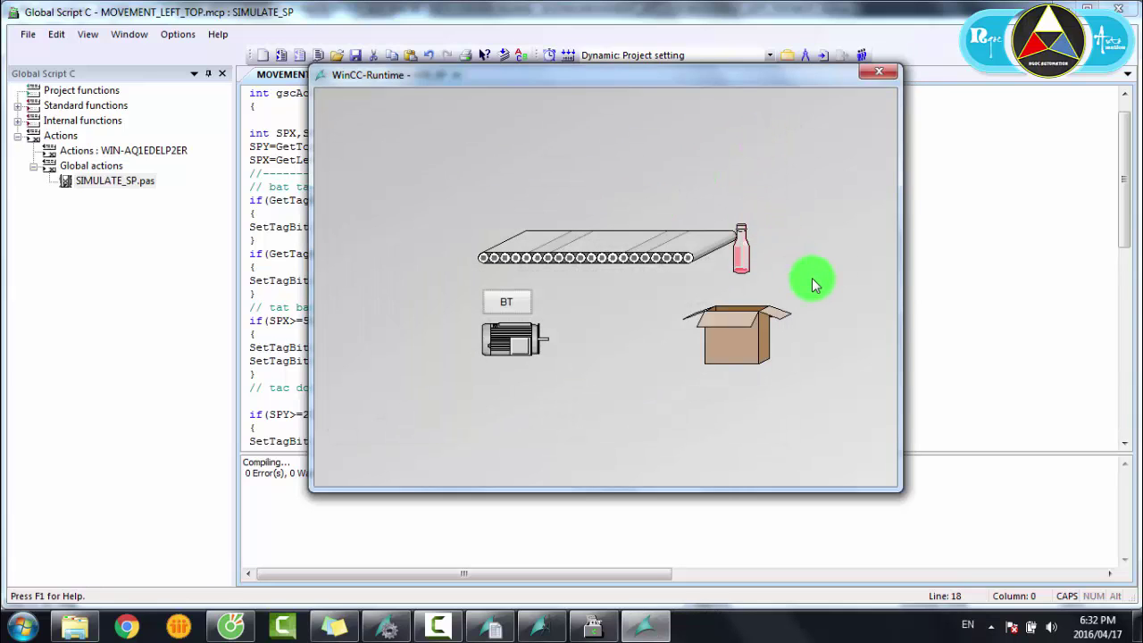
pyautogui.click(919, 204)
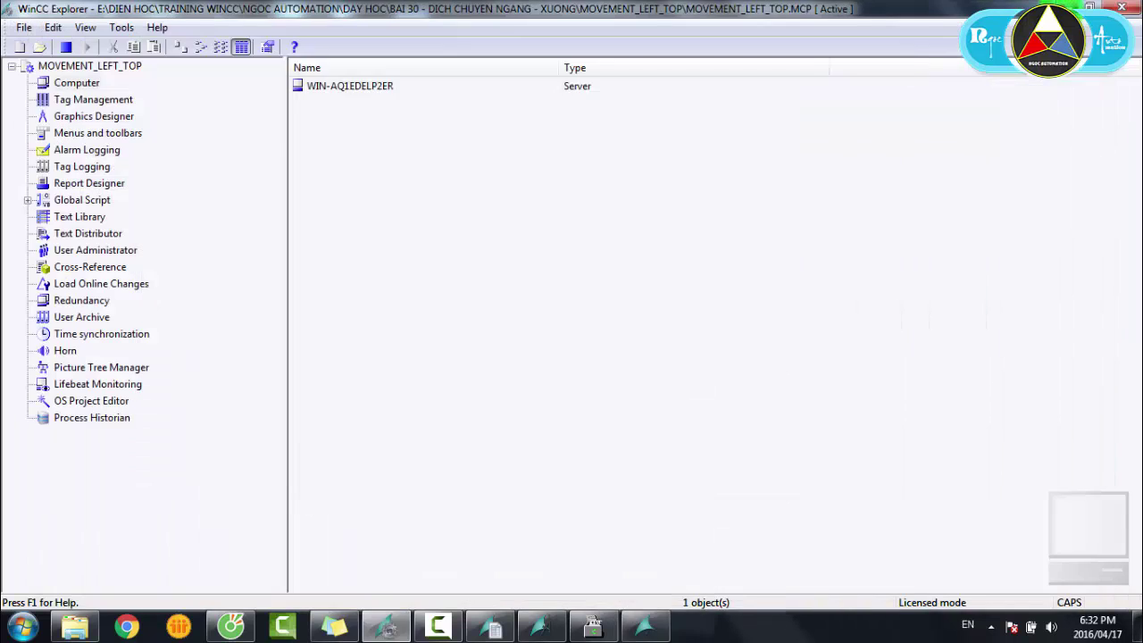